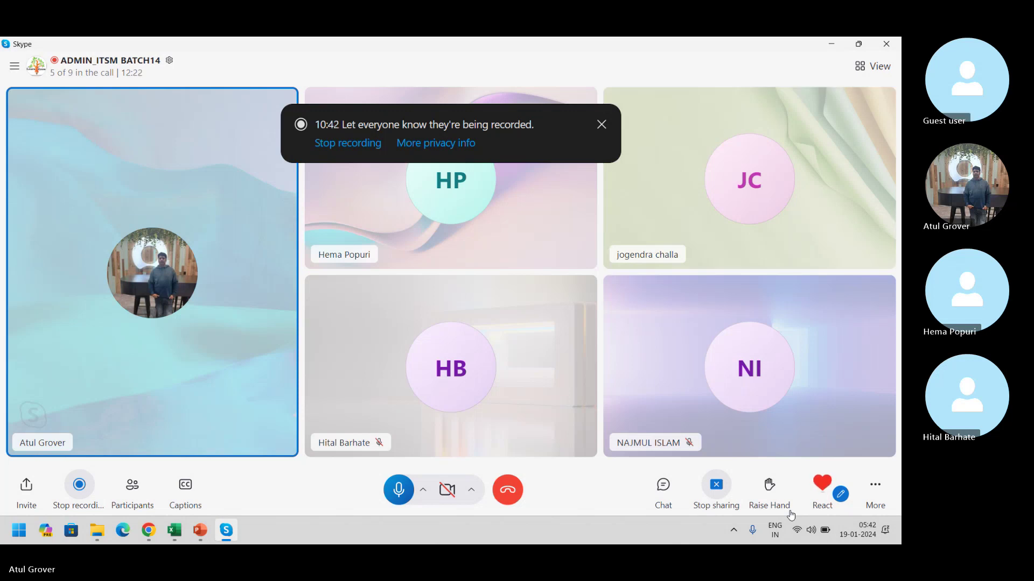
Switch to Chrome and bring up the LNG Pathshala ServiceNow instance
{"action": "key", "text": "alt+Tab"}
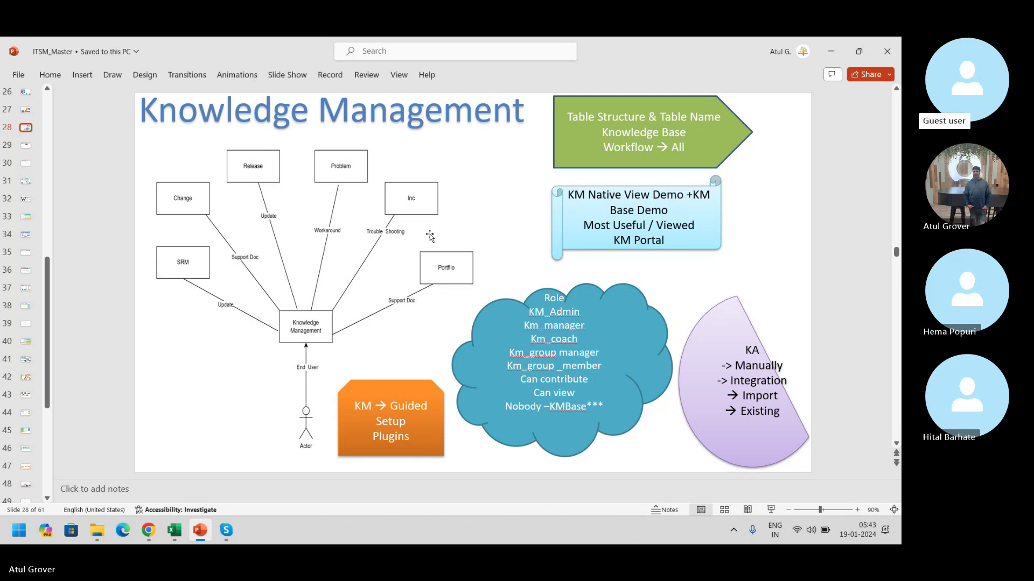
{"action": "key", "text": "alt+Tab"}
{"action": "key", "text": "alt+Tab"}
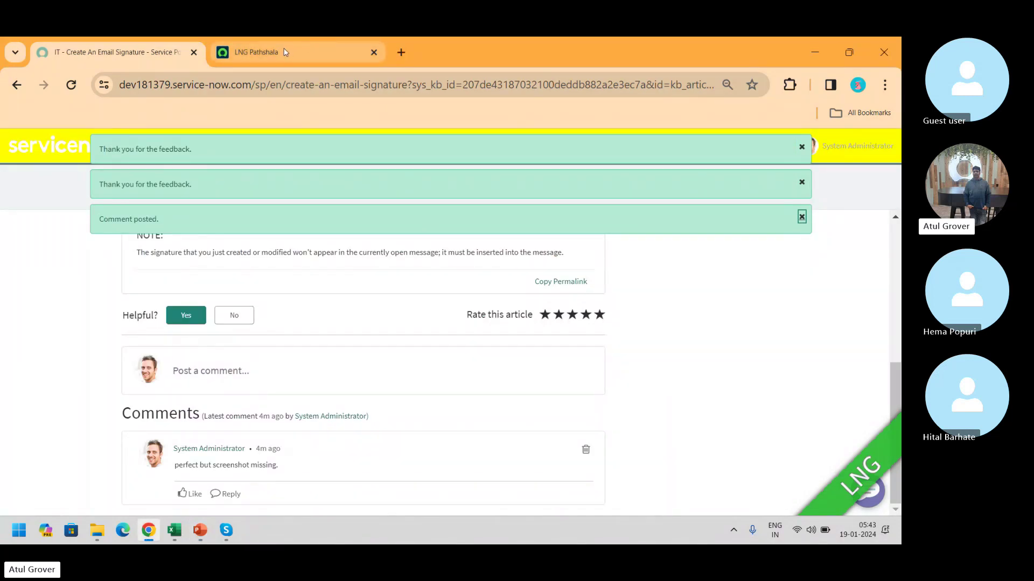
{"action": "left_click", "coordinate": [285, 52]}
Filter the application navigator for "knowledge" and create a new record under the Knowledge application's Articles
{"action": "left_click", "coordinate": [56, 145]}
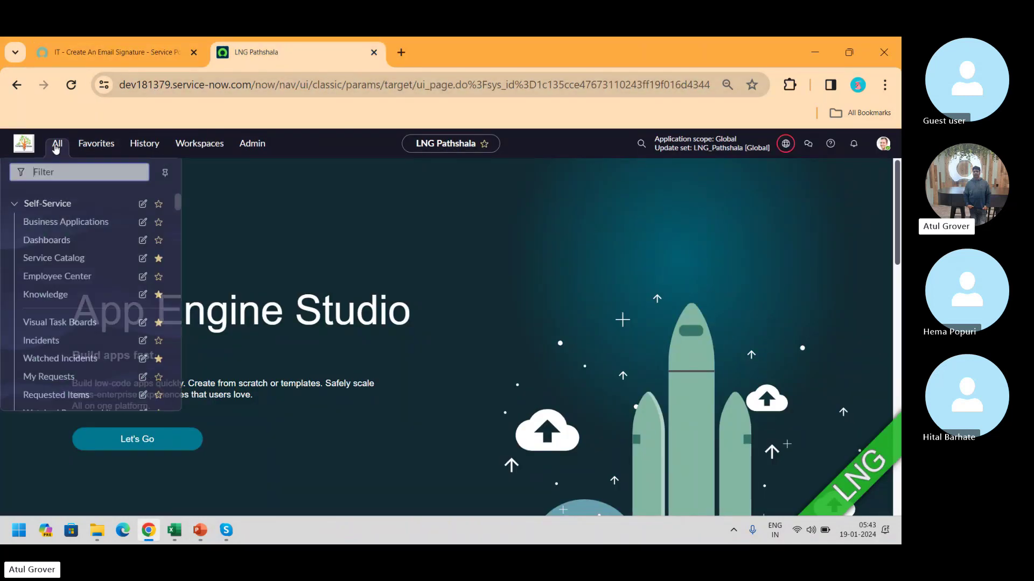
{"action": "type", "text": "kno"}
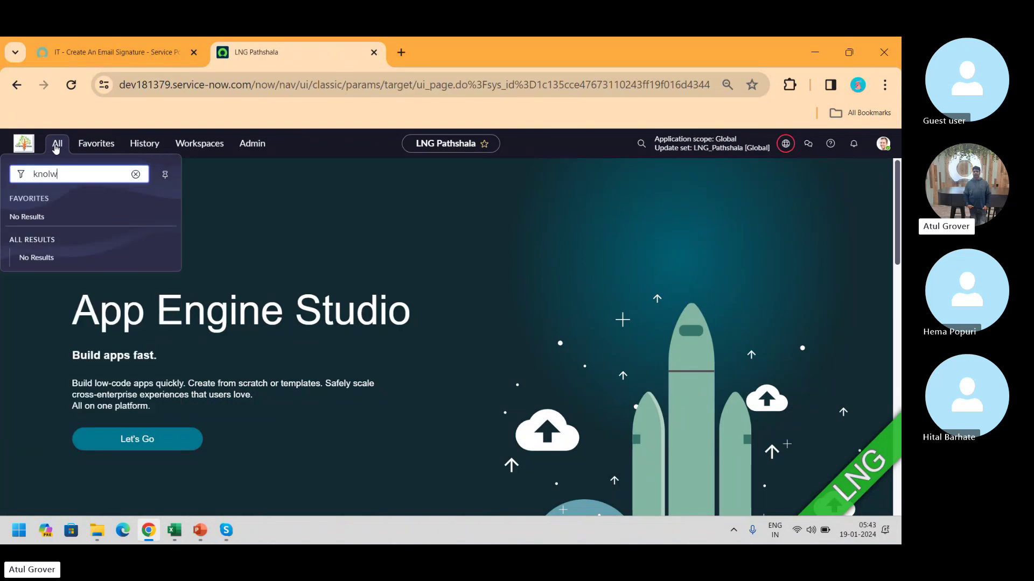
{"action": "type", "text": "wledge"}
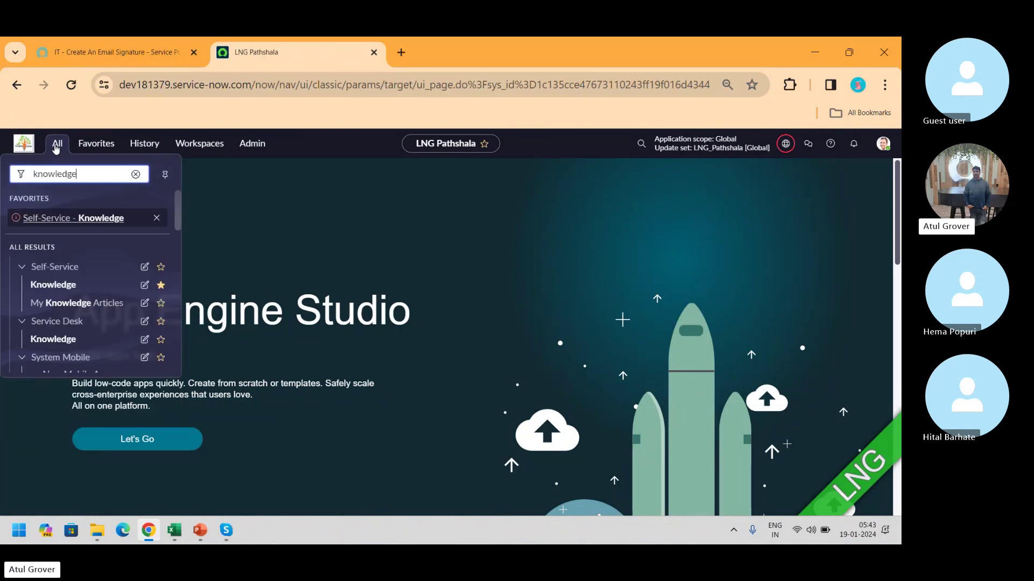
{"action": "left_click", "coordinate": [176, 197]}
{"action": "left_click_drag", "start_coordinate": [176, 196], "coordinate": [181, 239]}
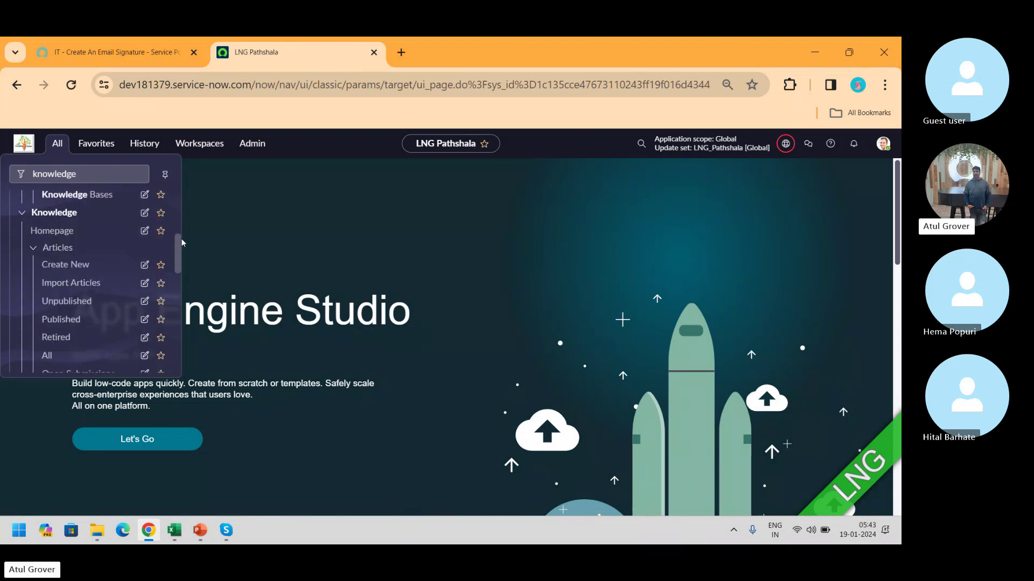
{"action": "left_click", "coordinate": [65, 265]}
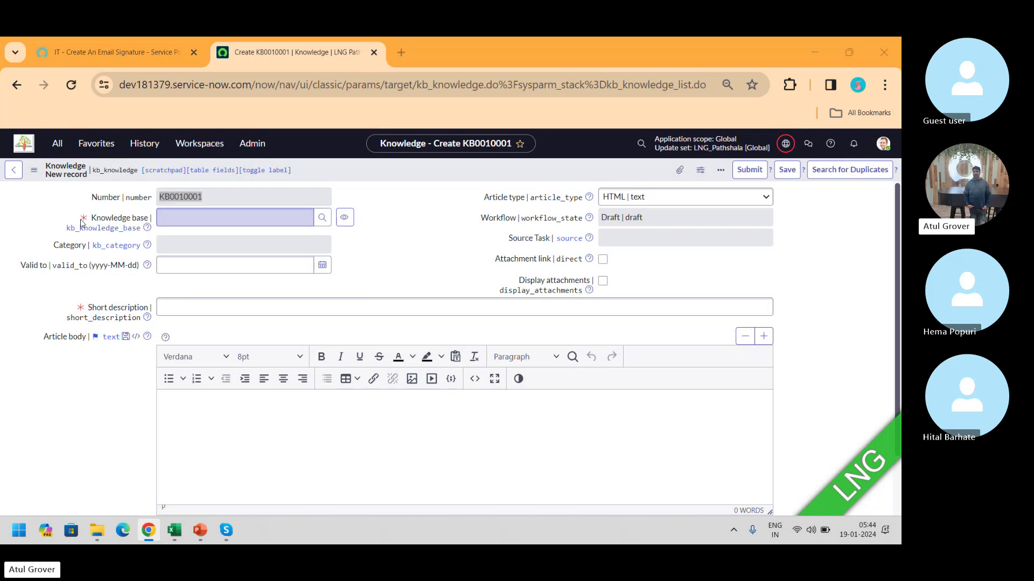
Look up all knowledge bases for the new article with the ** wildcard and choose Knowledge
{"action": "key", "text": "alt+Tab"}
{"action": "key", "text": "alt+Tab"}
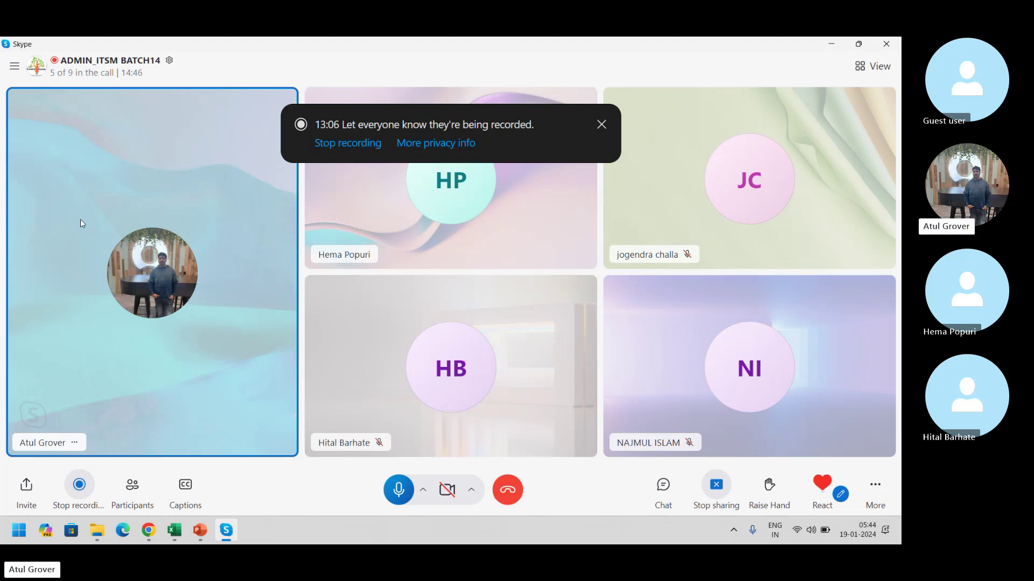
{"action": "key", "text": "alt+Tab"}
{"action": "left_click", "coordinate": [166, 219]}
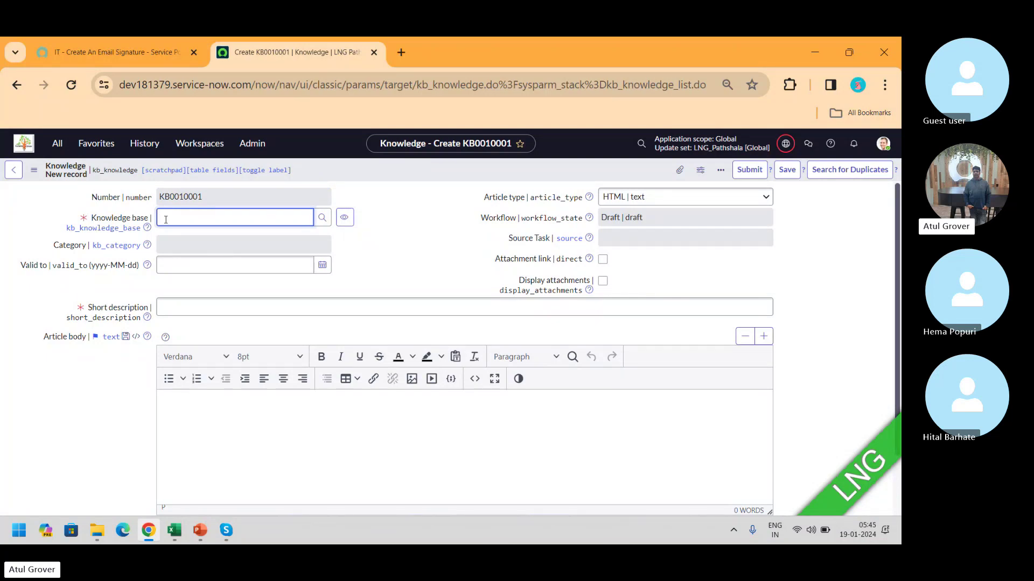
{"action": "type", "text": "**"}
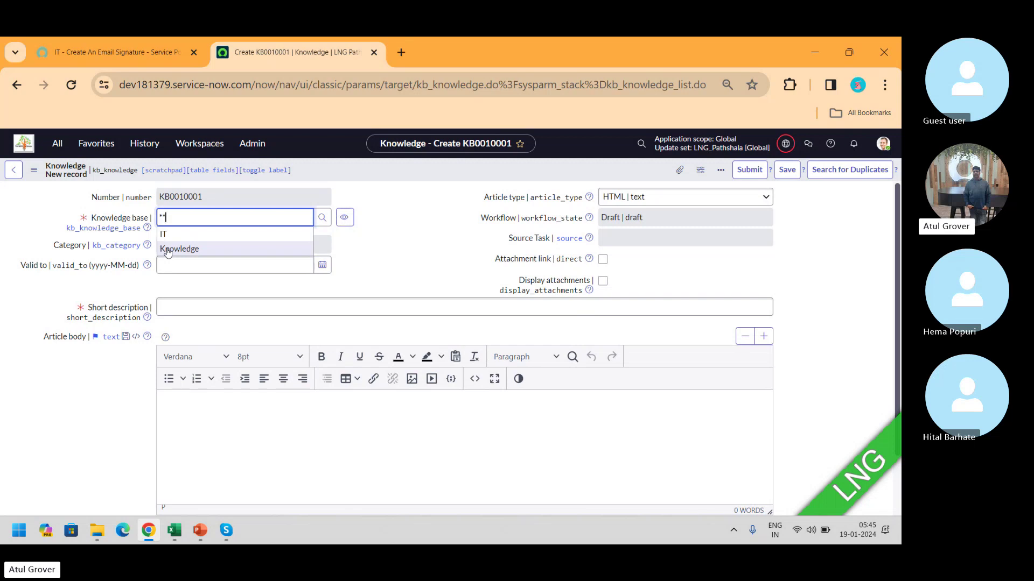
{"action": "left_click", "coordinate": [168, 249]}
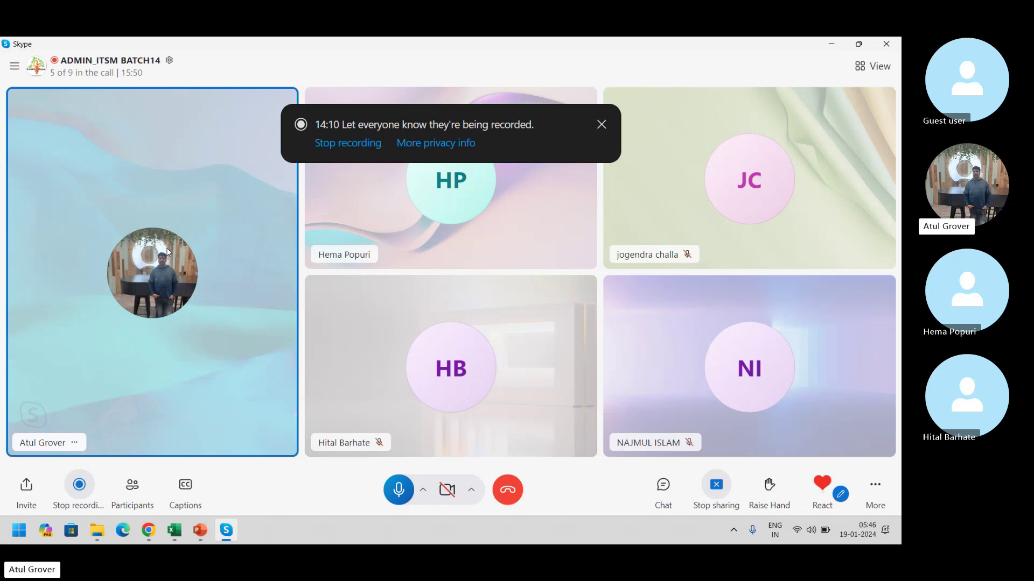
Try to look up the Knowledge base's categories with the ** wildcard, and clear the category entry
{"action": "key", "text": "alt+Tab"}
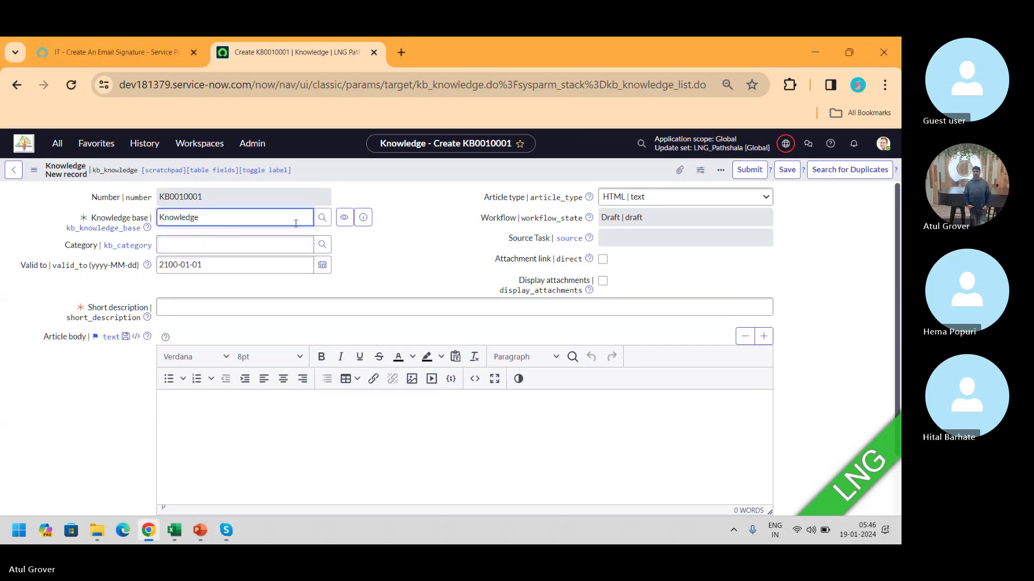
{"action": "left_click", "coordinate": [293, 236]}
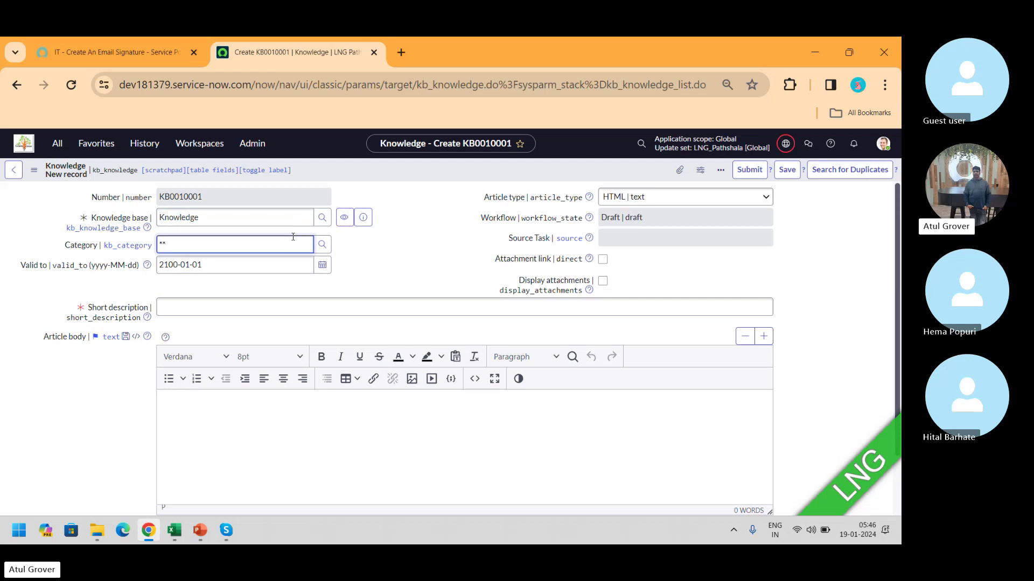
{"action": "key", "text": "BackSpace"}
{"action": "key", "text": "BackSpace"}
Change the article's knowledge base to IT using the ** wildcard lookup
{"action": "key", "text": "shift+Tab"}
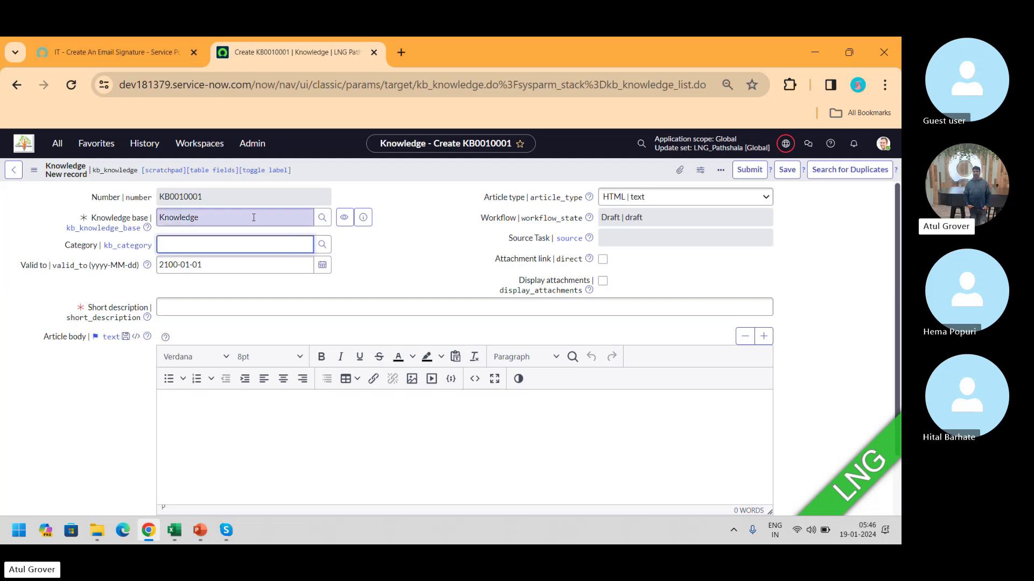
{"action": "type", "text": "**"}
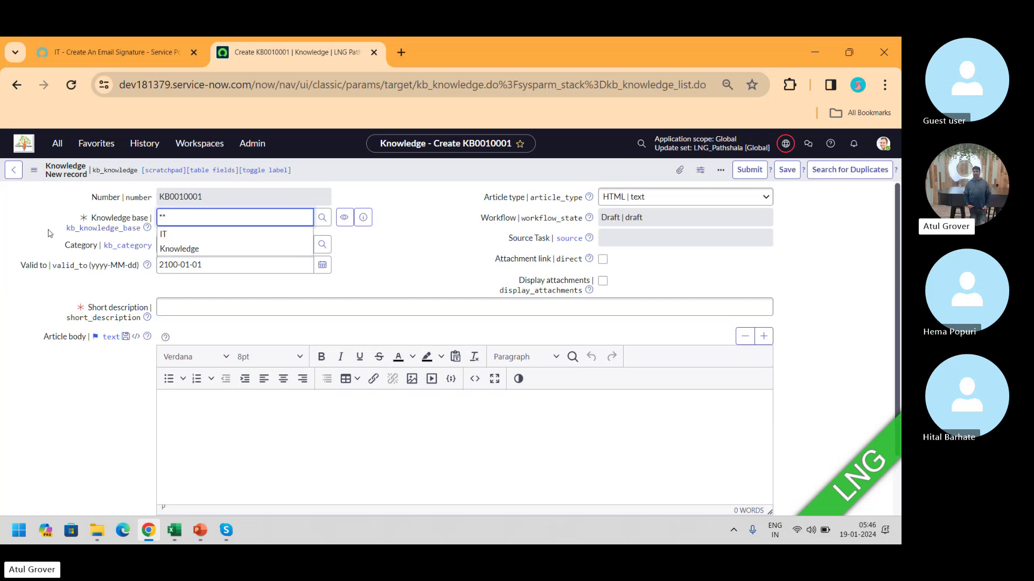
{"action": "left_click", "coordinate": [164, 237]}
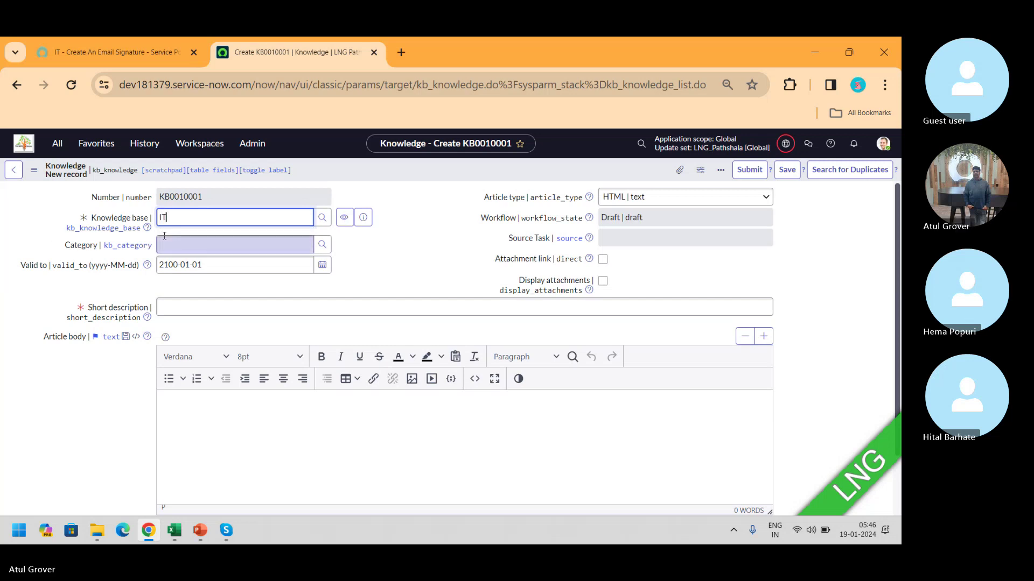
List the categories available for the IT knowledge base with the ** wildcard
{"action": "left_click", "coordinate": [204, 246]}
{"action": "type", "text": "**"}
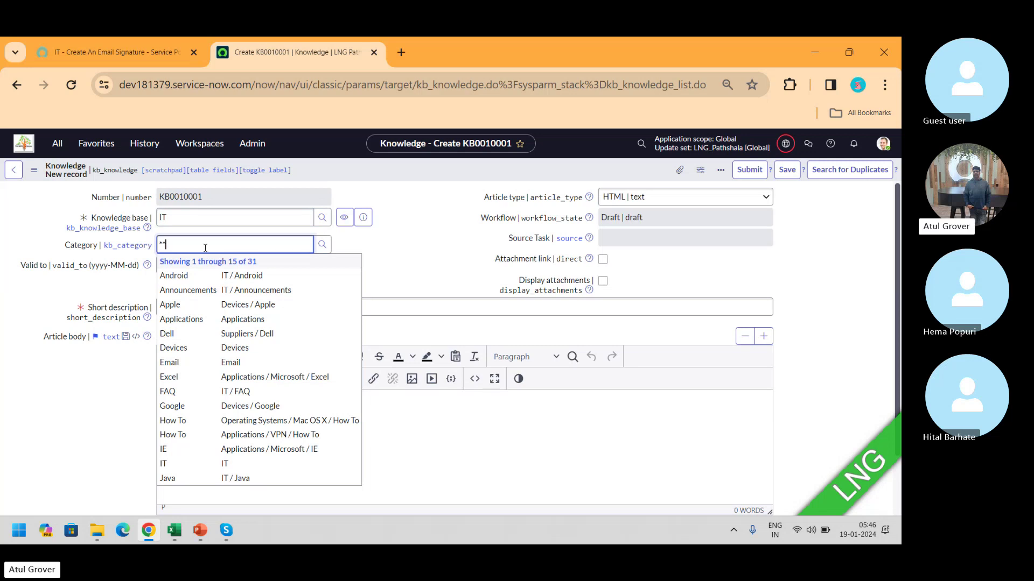
{"action": "key", "text": "alt+Tab"}
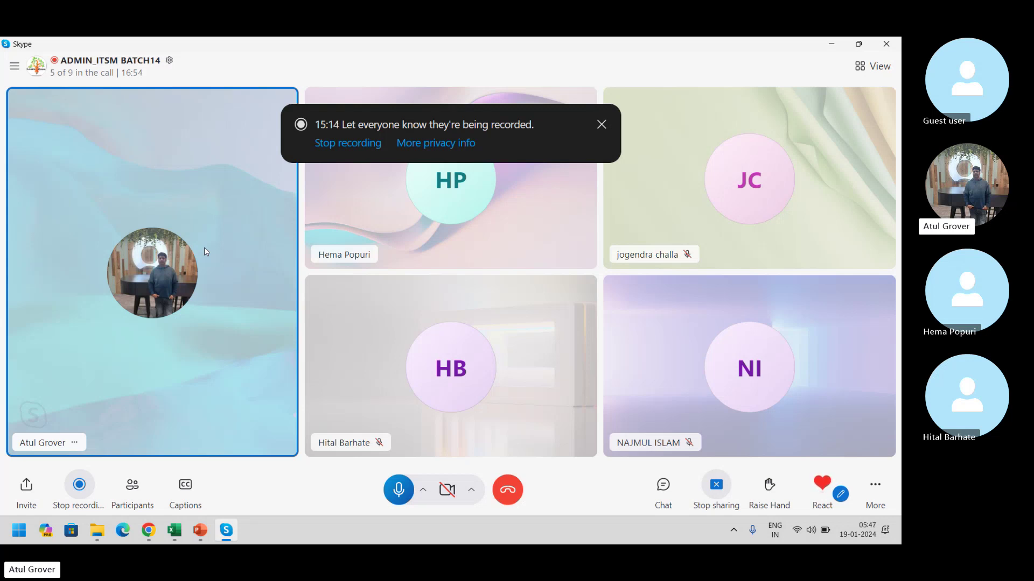
{"action": "key", "text": "alt+Tab"}
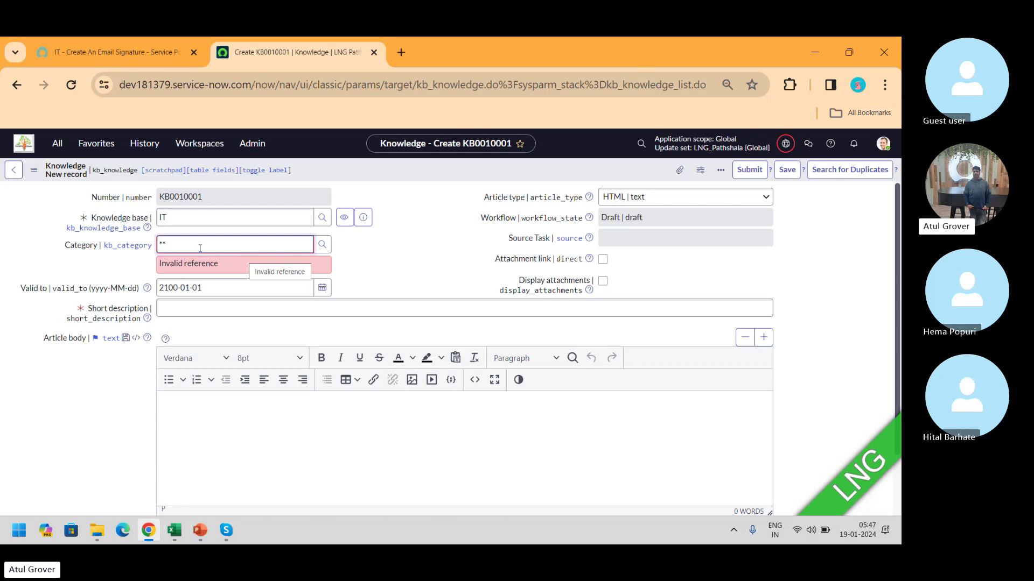
Dismiss the feedback notifications in the Service Portal and open its Knowledge page to view the article categories
{"action": "left_click", "coordinate": [121, 51]}
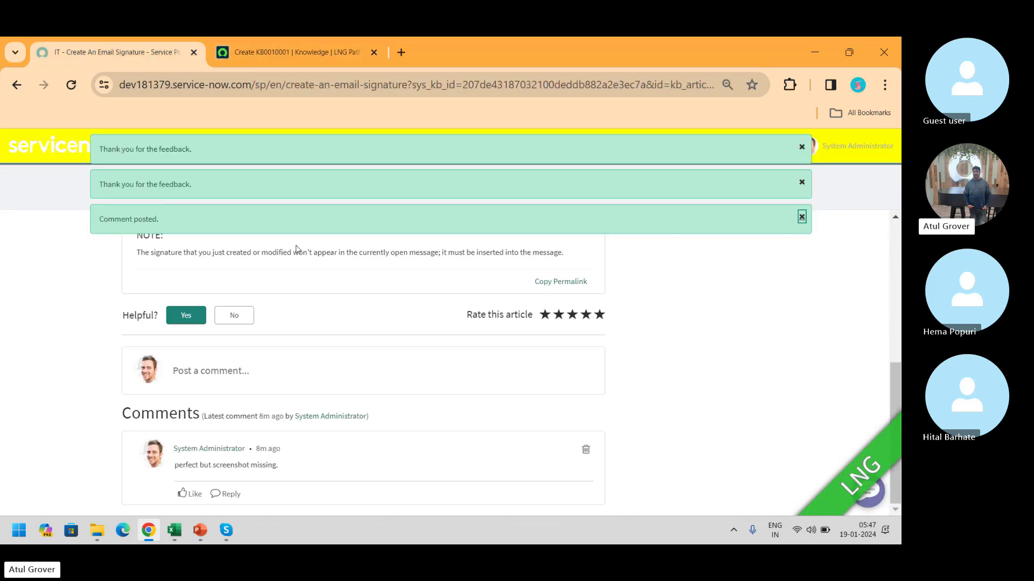
{"action": "left_click", "coordinate": [802, 146]}
{"action": "left_click", "coordinate": [802, 146]}
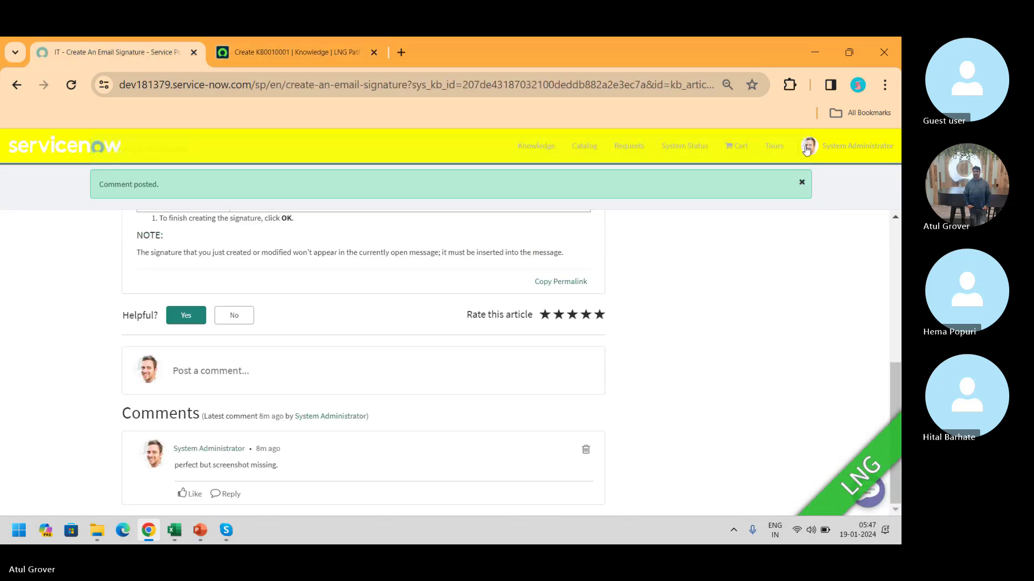
{"action": "left_click", "coordinate": [802, 146]}
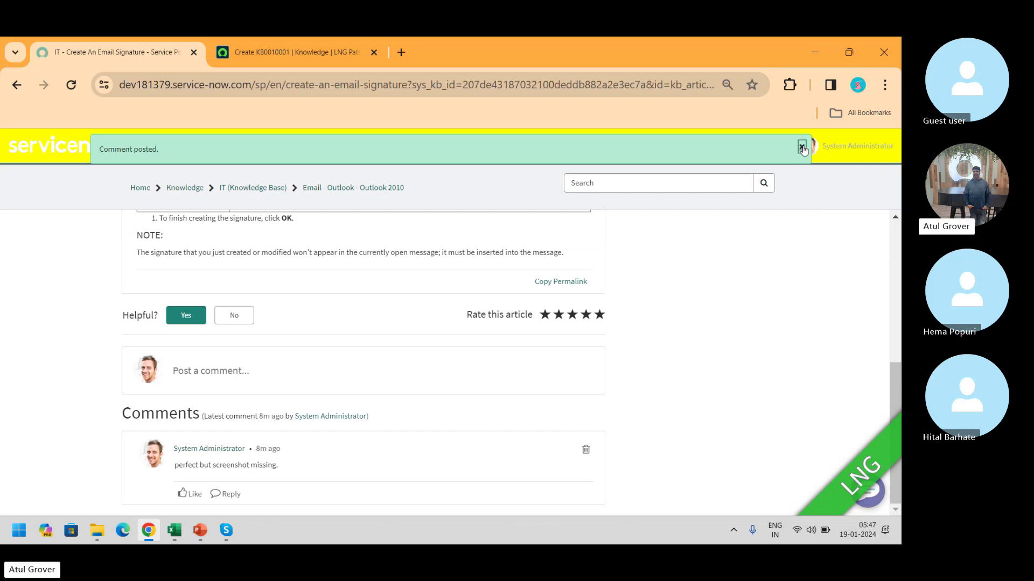
{"action": "left_click", "coordinate": [539, 149]}
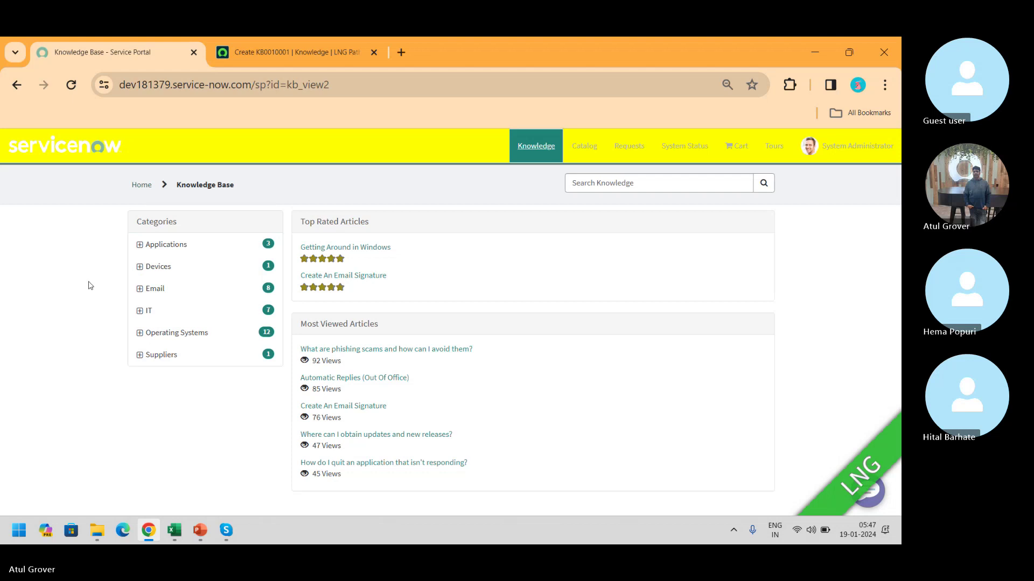
Search the web for "amazone" in a new browser tab and open the Amazon UK store
{"action": "left_click", "coordinate": [401, 54]}
{"action": "type", "text": "amaz"}
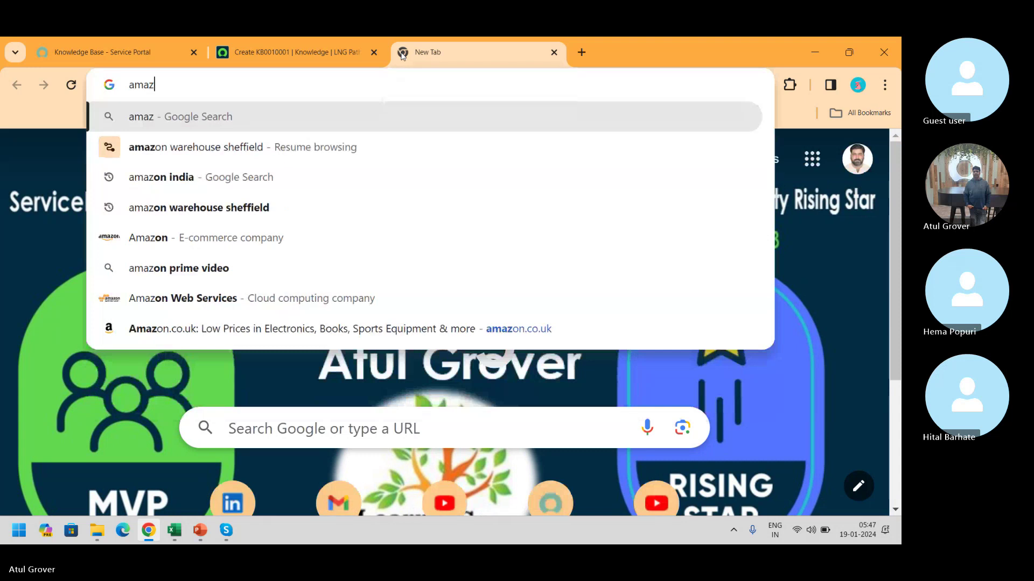
{"action": "type", "text": "one"}
{"action": "key", "text": "Return"}
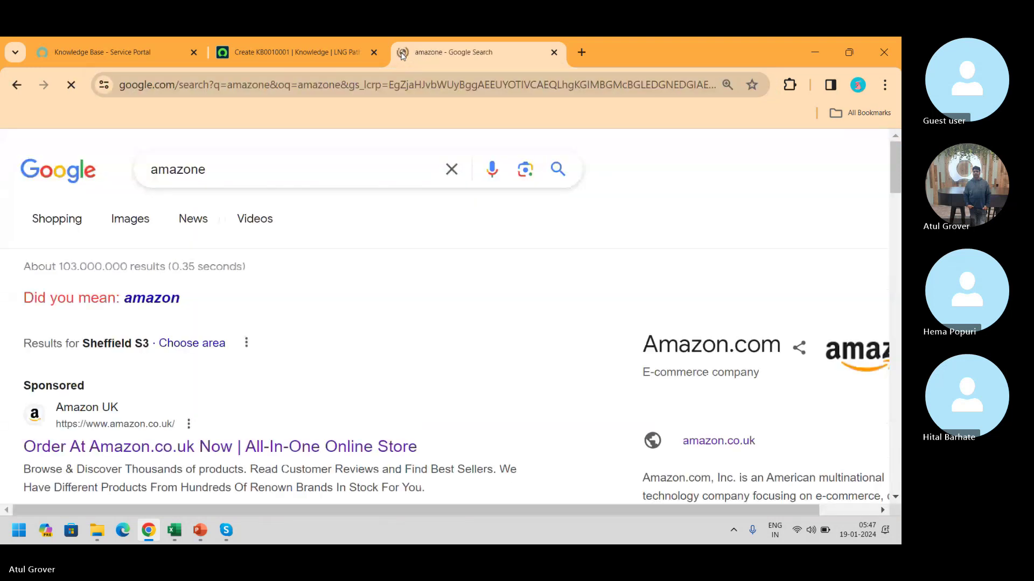
{"action": "left_click", "coordinate": [171, 447]}
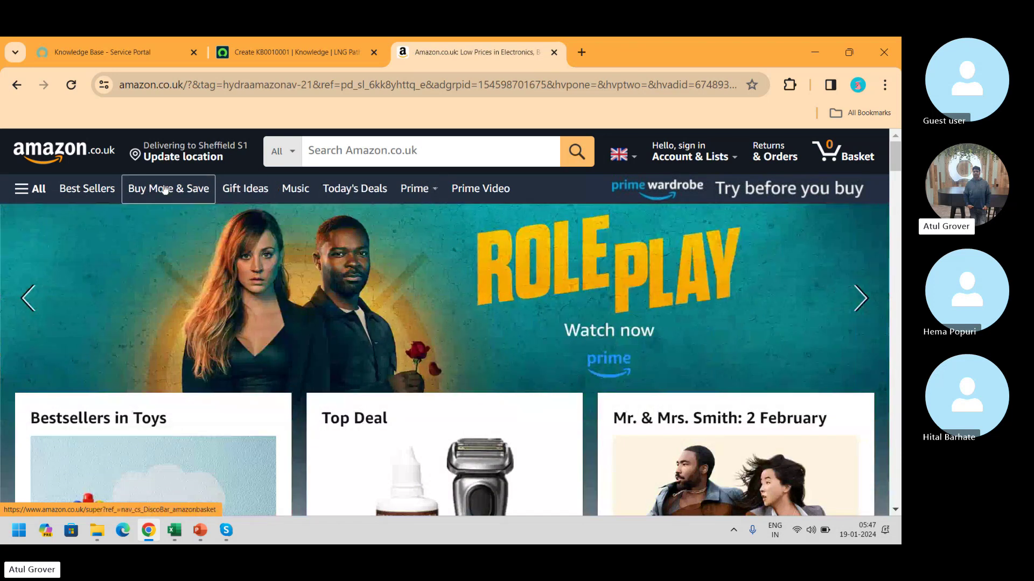
Open Buy More & Save and browse the store's full category list down to the Fire TV subcategories
{"action": "left_click", "coordinate": [164, 189]}
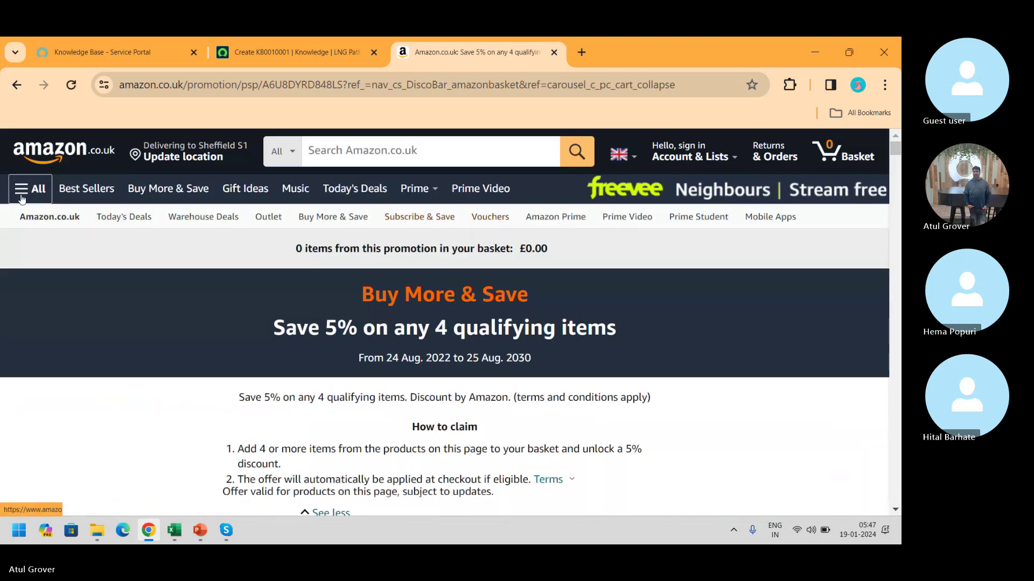
{"action": "left_click", "coordinate": [21, 198]}
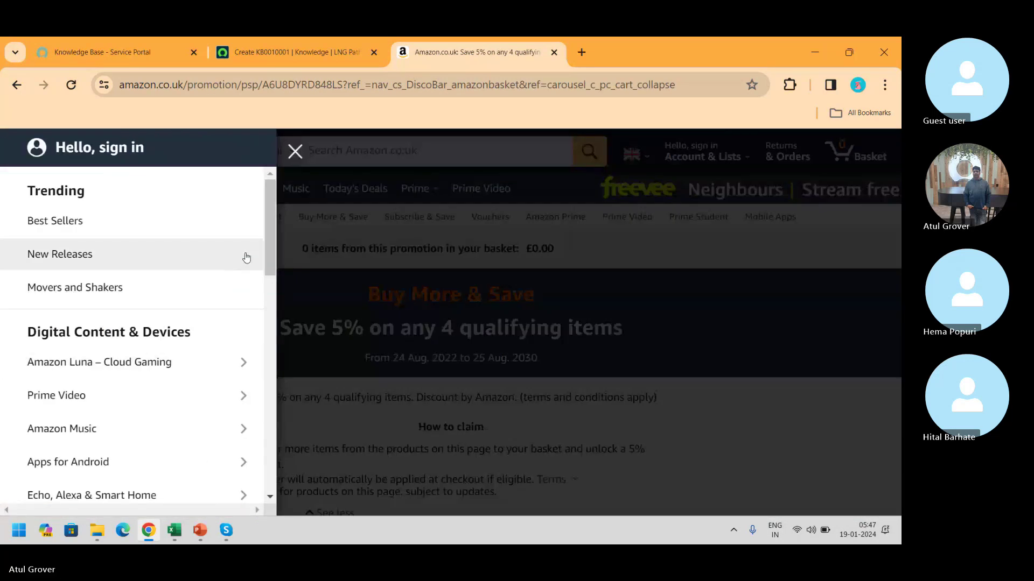
{"action": "left_click_drag", "start_coordinate": [267, 229], "coordinate": [277, 296]}
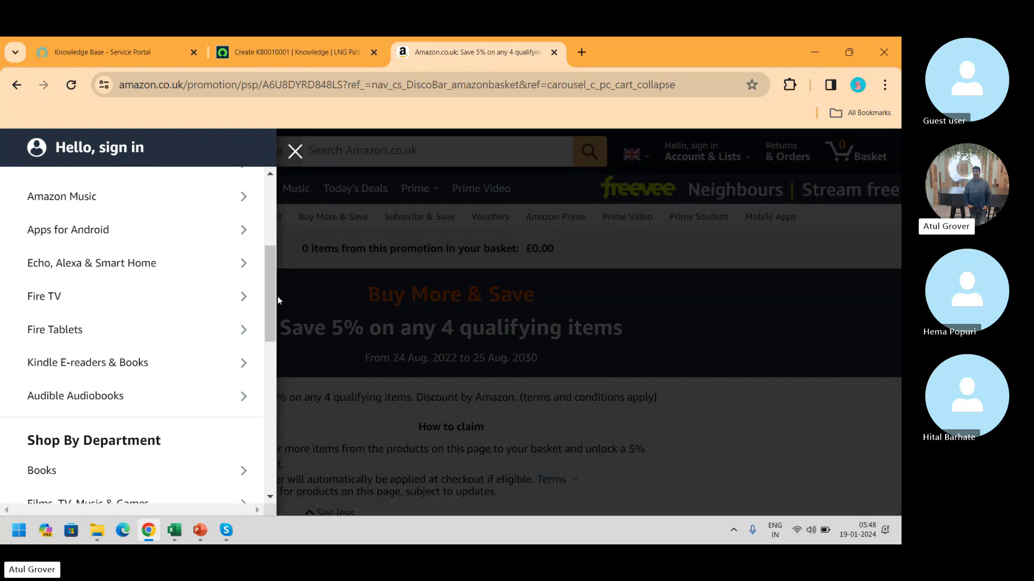
{"action": "left_click", "coordinate": [245, 306]}
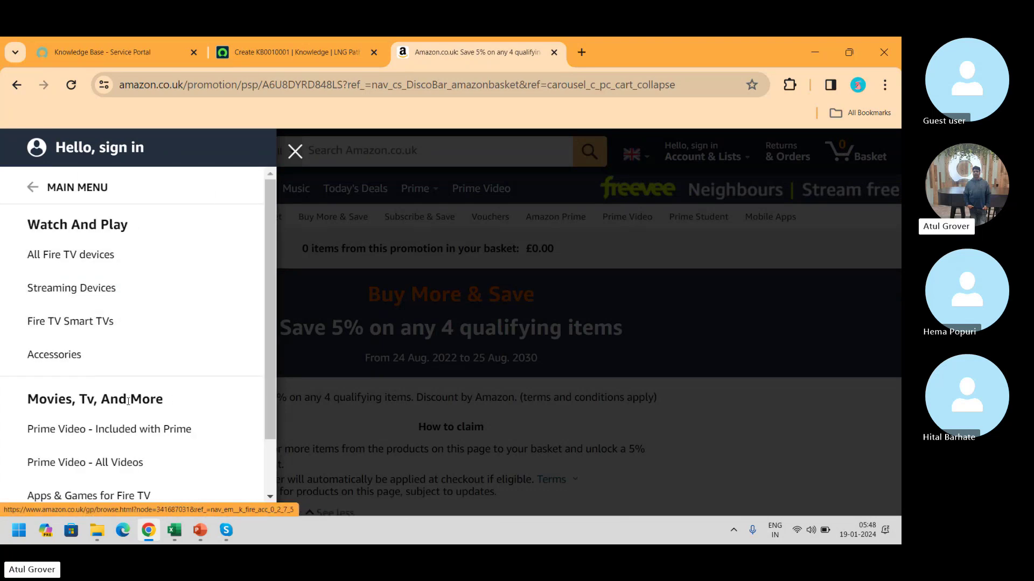
Return to the new knowledge article, clear its category entry and open the category picker
{"action": "left_click", "coordinate": [279, 58]}
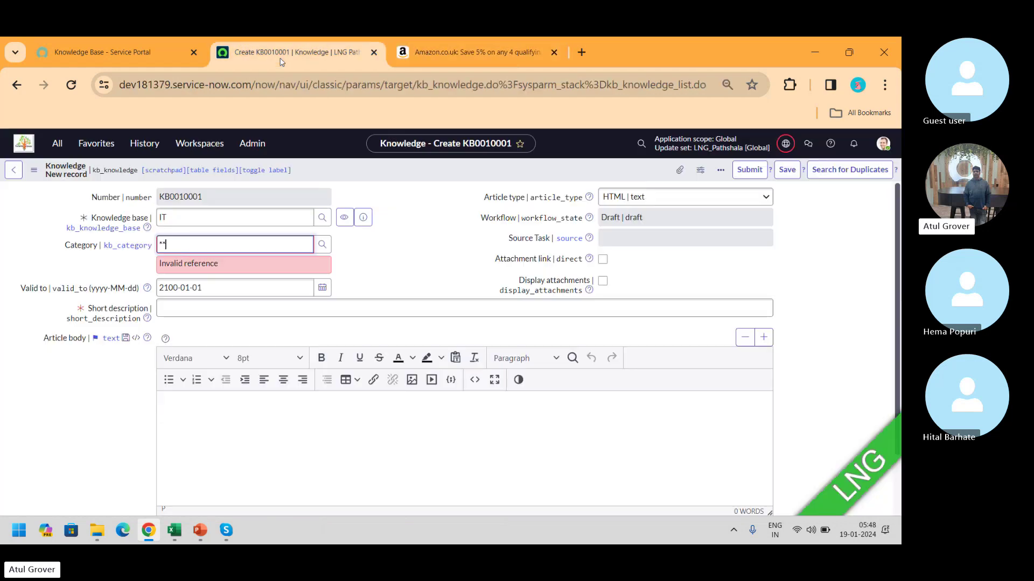
{"action": "key", "text": "BackSpace"}
{"action": "key", "text": "BackSpace"}
{"action": "left_click", "coordinate": [325, 244]}
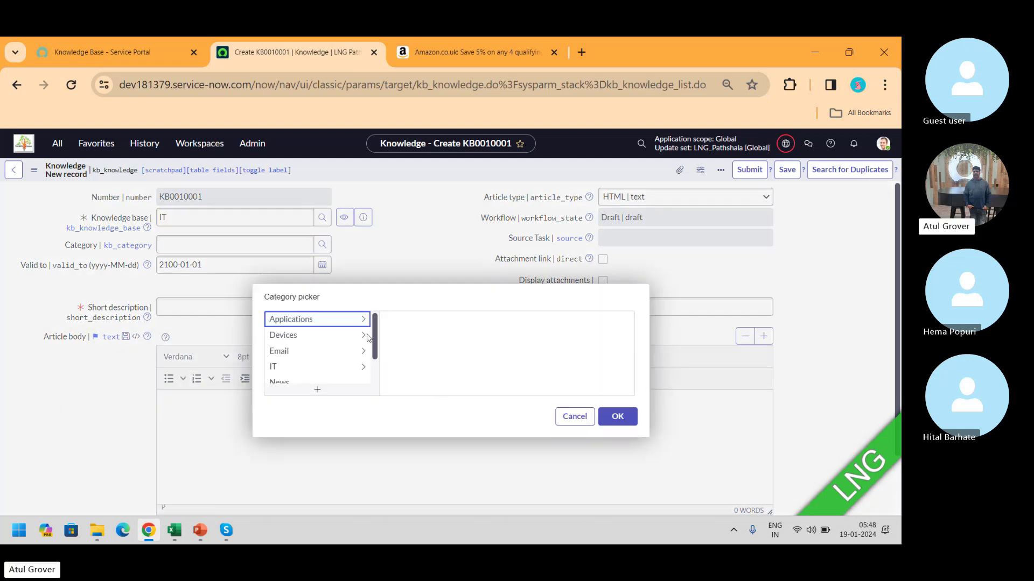
Browse the category picker's top-level categories, including the subcategories under Email, Suppliers and IT
{"action": "left_click", "coordinate": [307, 353]}
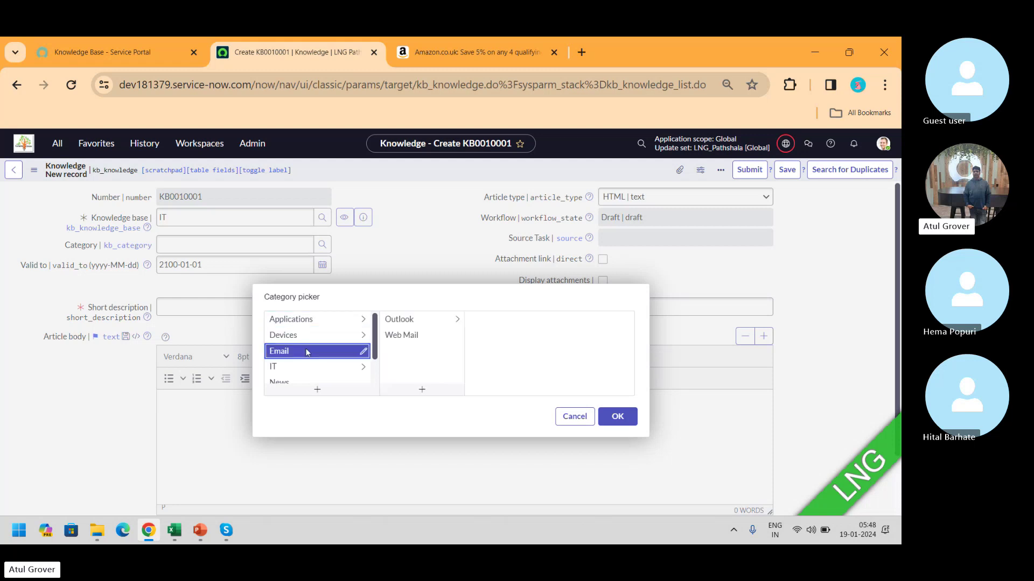
{"action": "key", "text": "Down"}
{"action": "key", "text": "Down"}
{"action": "key", "text": "Down"}
{"action": "key", "text": "Down"}
{"action": "key", "text": "Down"}
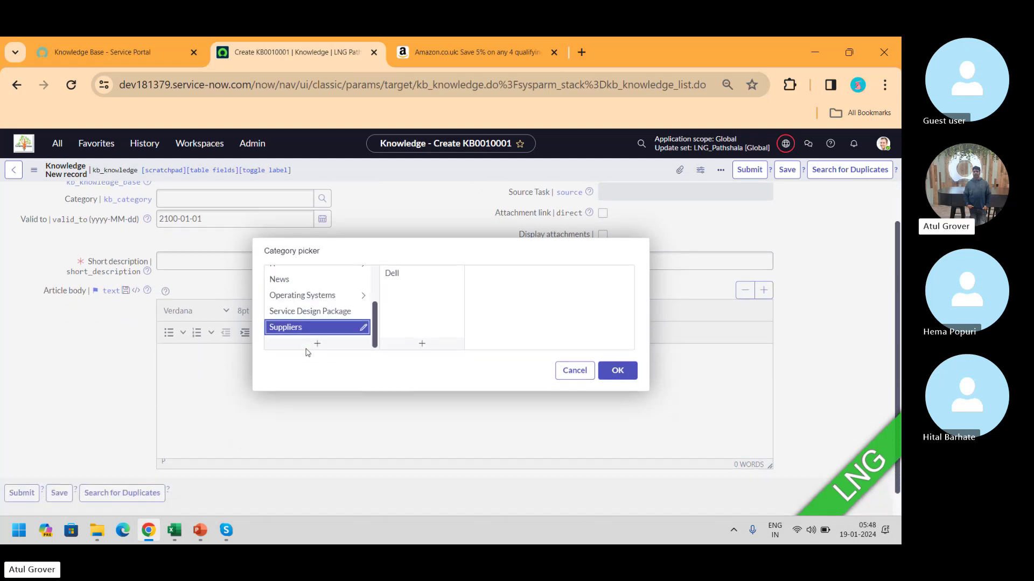
{"action": "key", "text": "Up"}
{"action": "key", "text": "Up"}
{"action": "key", "text": "Up"}
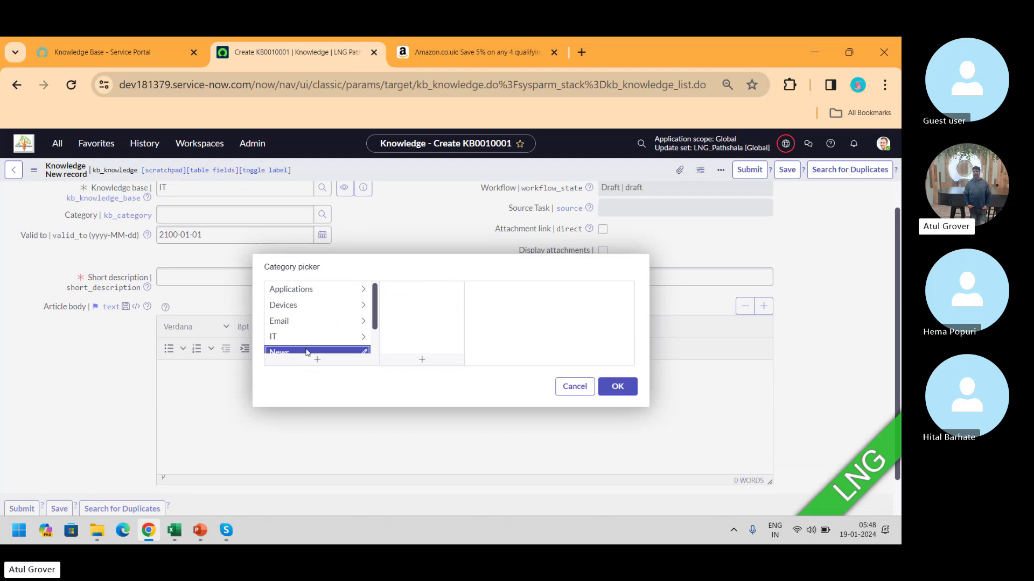
{"action": "left_click", "coordinate": [350, 336]}
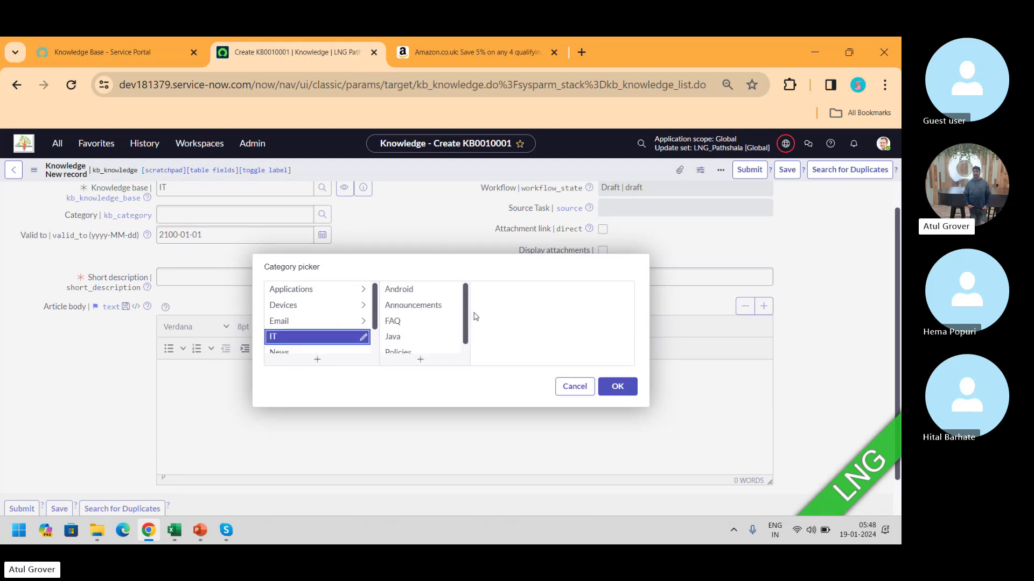
{"action": "mouse_move", "coordinate": [467, 310]}
{"action": "left_mouse_down"}
{"action": "mouse_move", "coordinate": [469, 345]}
{"action": "mouse_move", "coordinate": [469, 302]}
{"action": "left_mouse_up"}
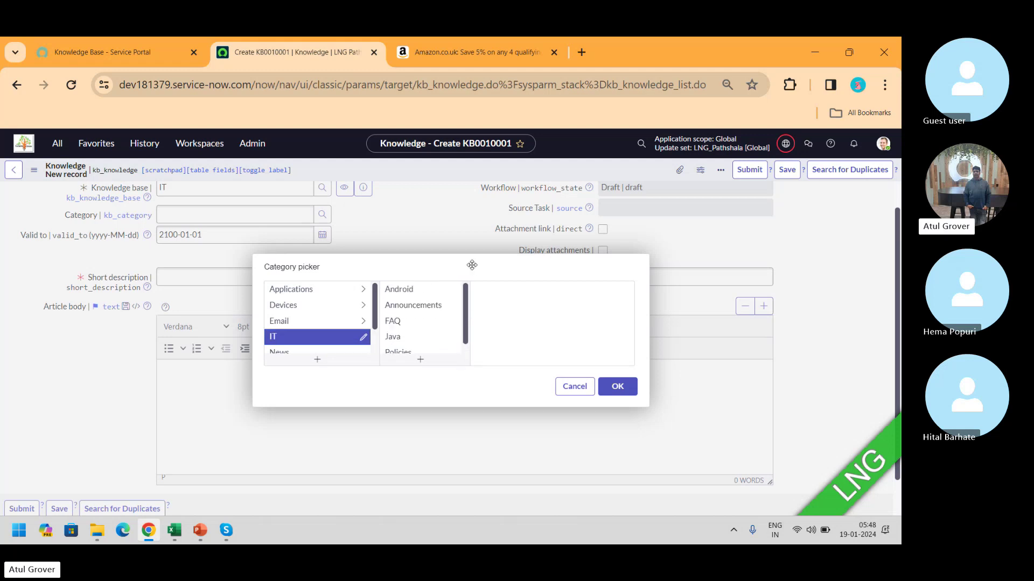
Add a new top-level category named Training in the category picker
{"action": "left_click", "coordinate": [320, 360]}
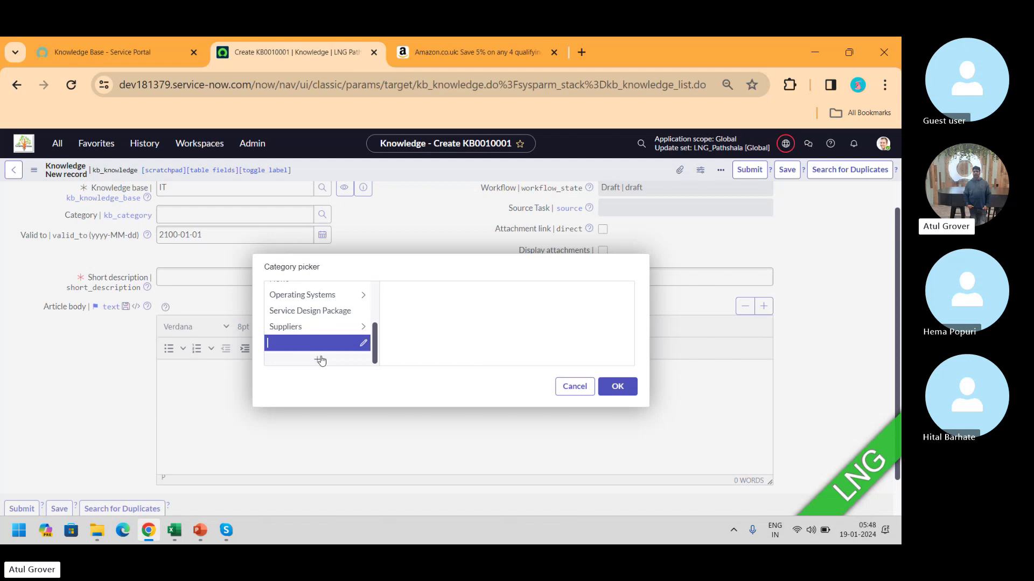
{"action": "type", "text": "Training"}
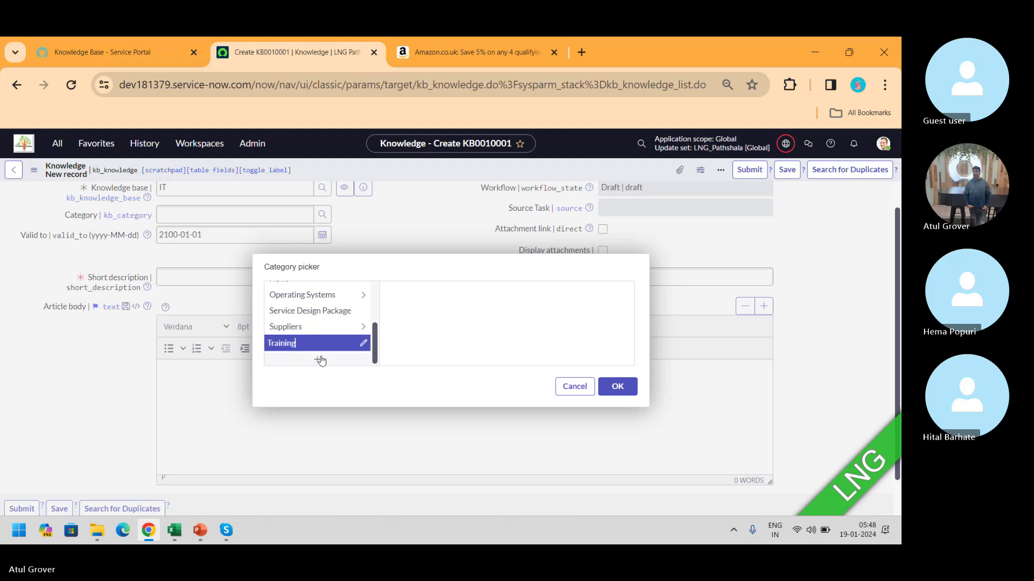
{"action": "key", "text": "Return"}
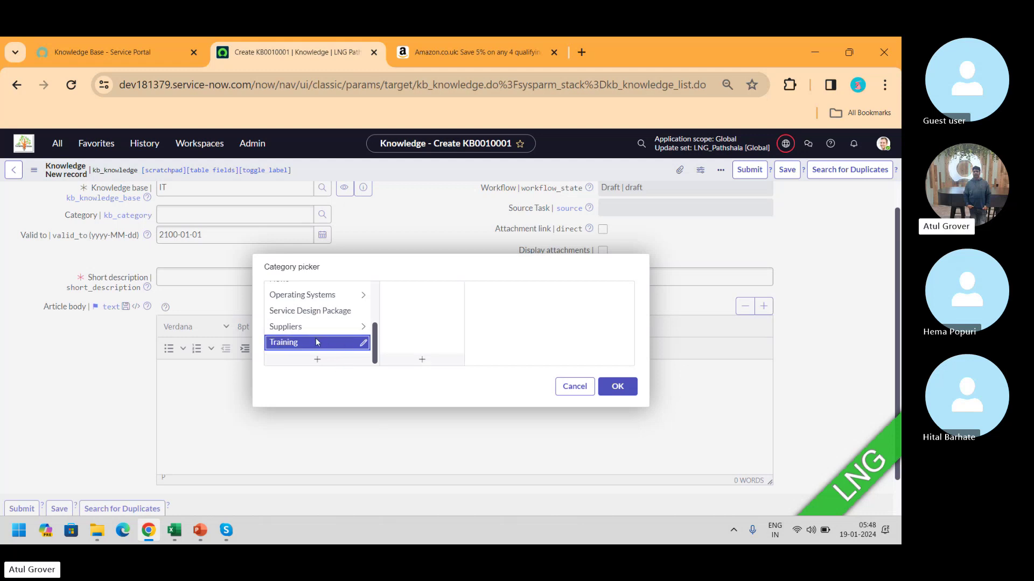
Add a ServiceNow subcategory under Training and assign it as the article's category
{"action": "left_click", "coordinate": [423, 359]}
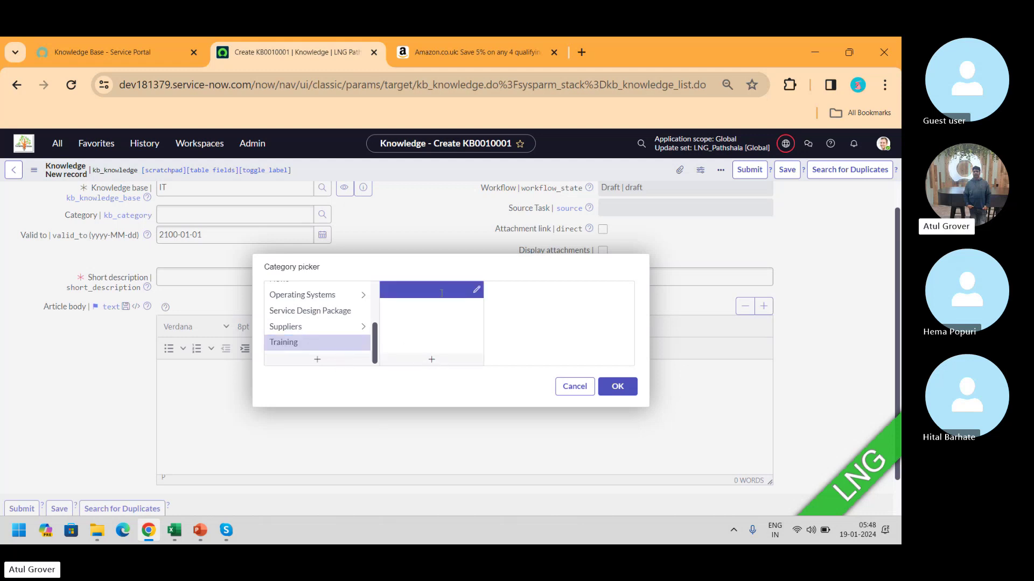
{"action": "type", "text": "ServiceNow"}
{"action": "left_click", "coordinate": [440, 359]}
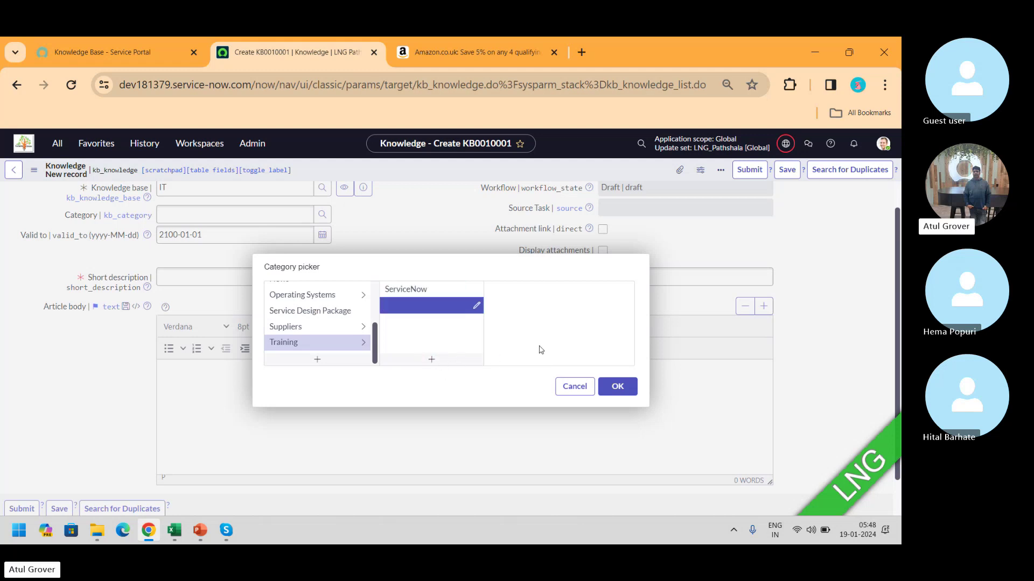
{"action": "left_click", "coordinate": [445, 291]}
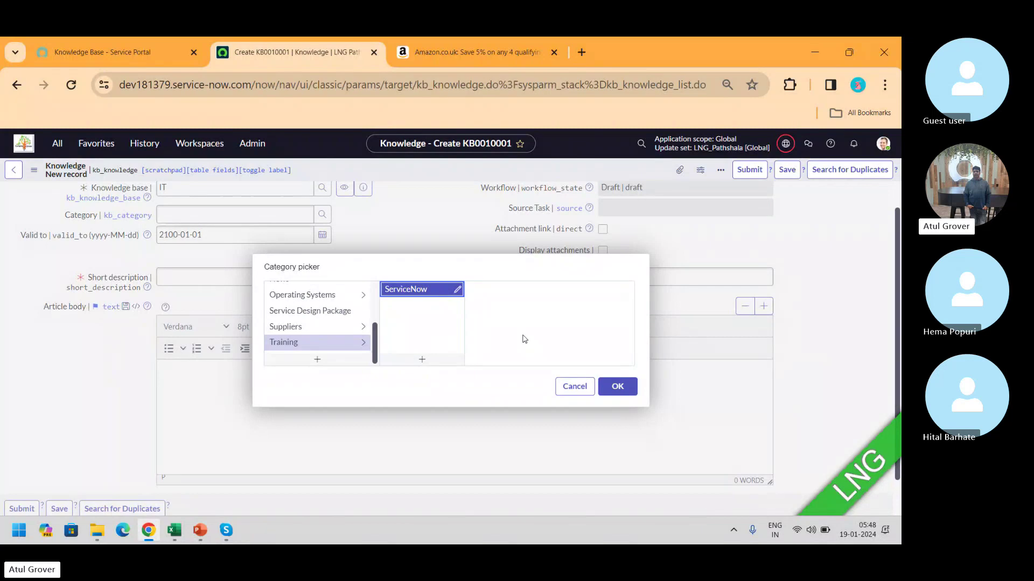
{"action": "left_click", "coordinate": [610, 387]}
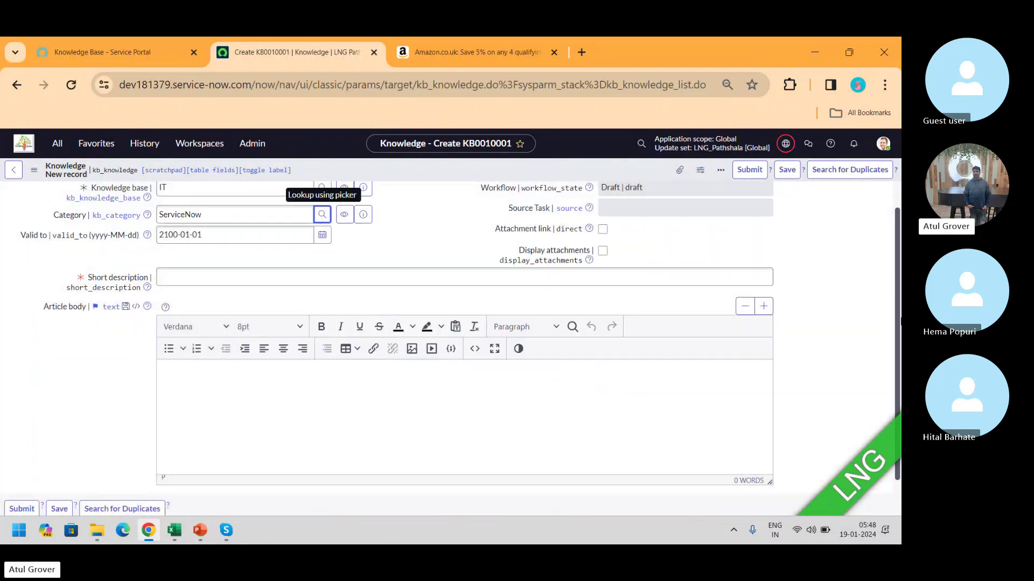
Examine the article's Valid to field and its default expiry date
{"action": "scroll", "coordinate": [898, 322], "scroll_direction": "up", "scroll_amount": 1}
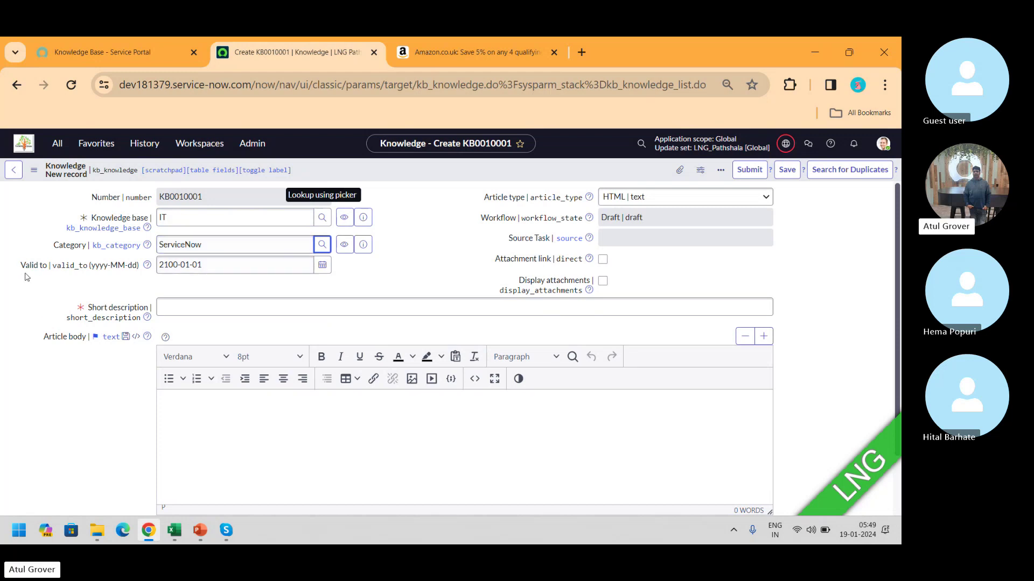
{"action": "left_click_drag", "start_coordinate": [20, 265], "coordinate": [141, 265]}
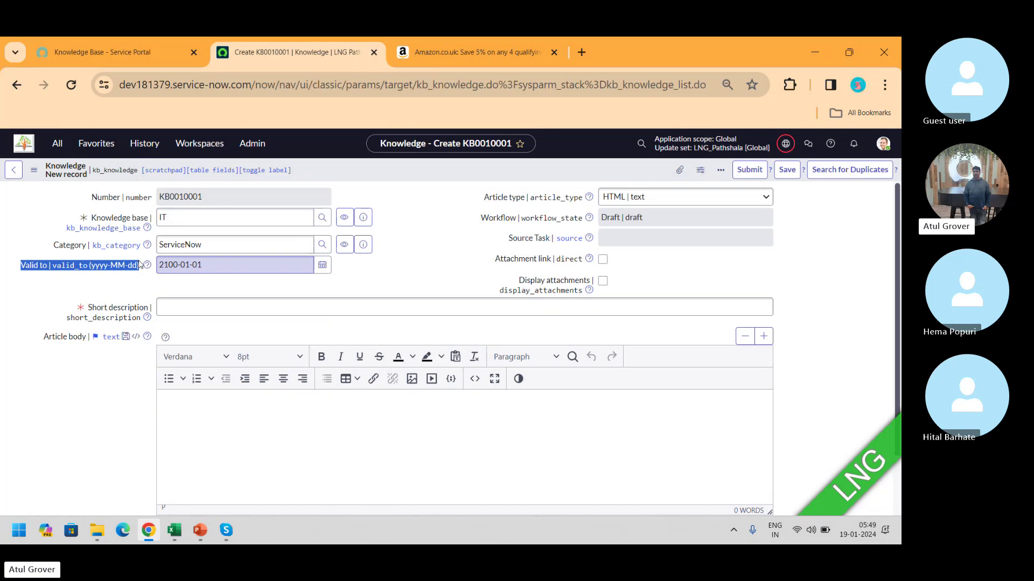
{"action": "key", "text": "alt+Tab"}
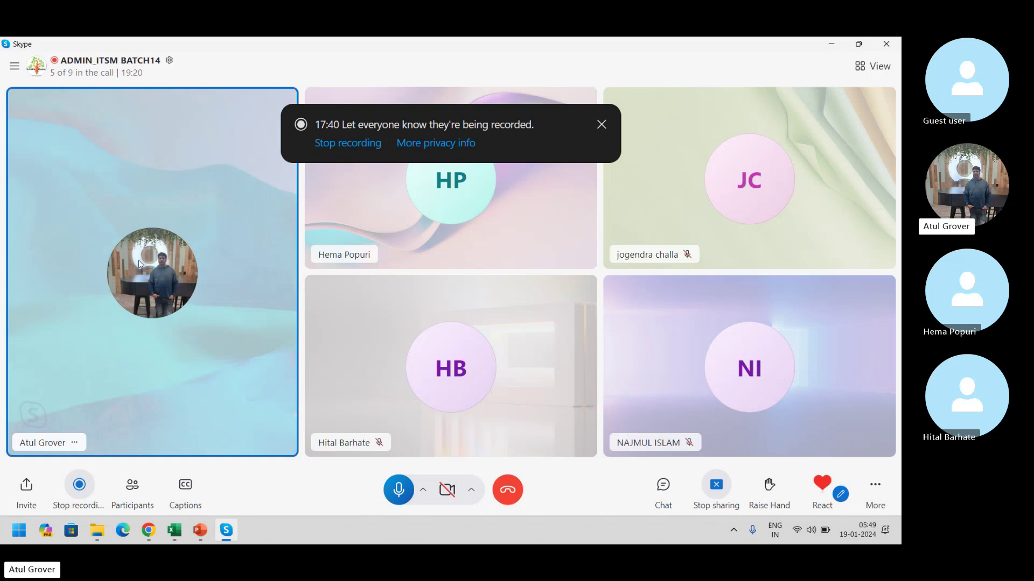
{"action": "key", "text": "alt+Tab"}
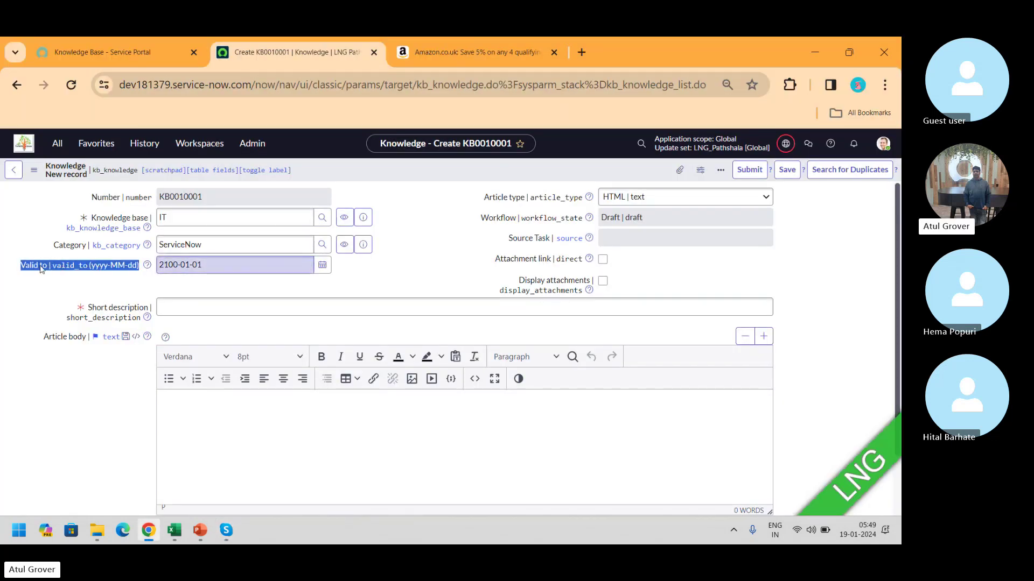
{"action": "left_click_drag", "start_coordinate": [213, 265], "coordinate": [74, 281]}
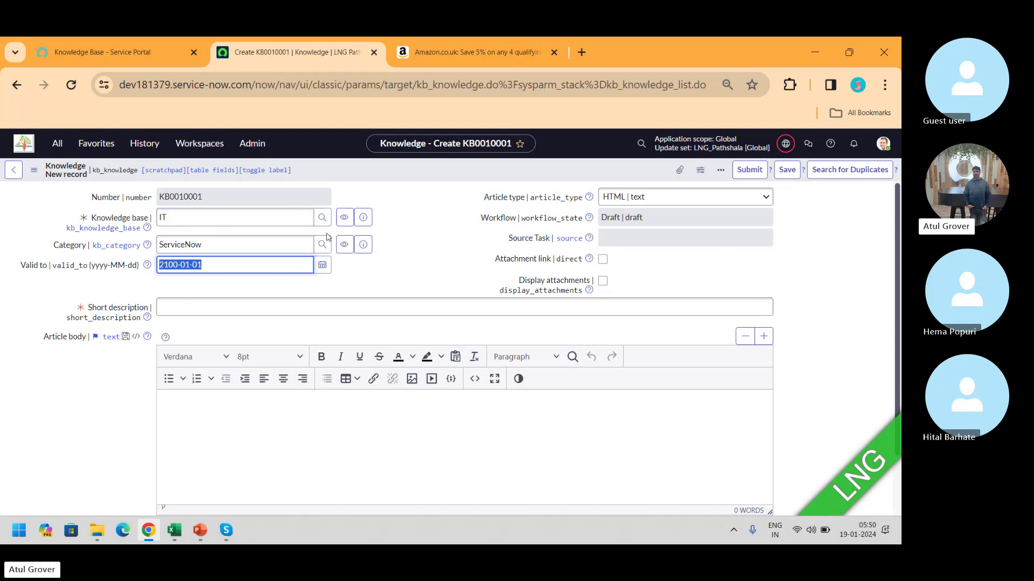
Try the Wiki article type and return the article to HTML
{"action": "left_click", "coordinate": [673, 200]}
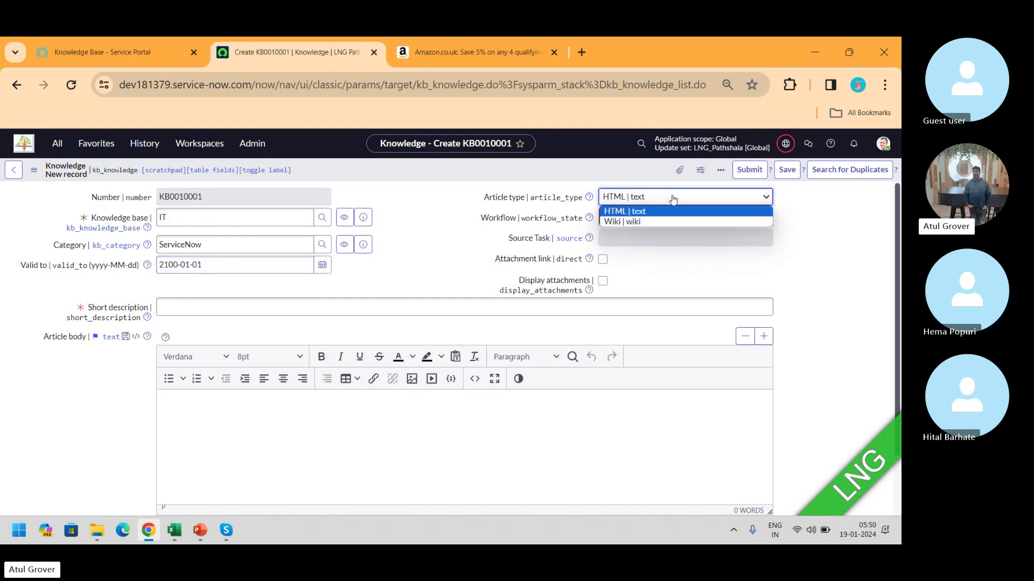
{"action": "left_click", "coordinate": [628, 225]}
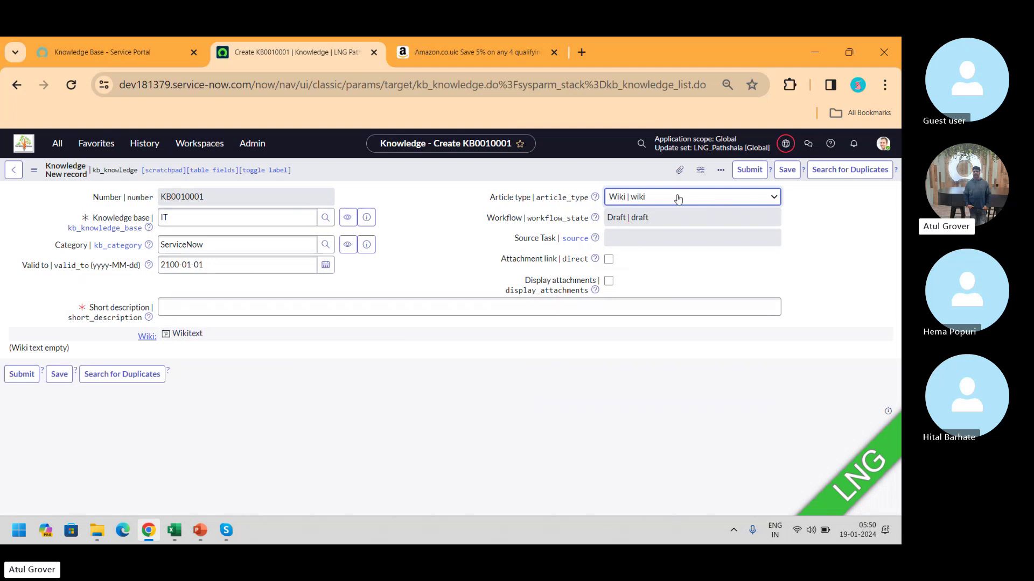
{"action": "left_click", "coordinate": [677, 198]}
{"action": "left_click", "coordinate": [657, 212]}
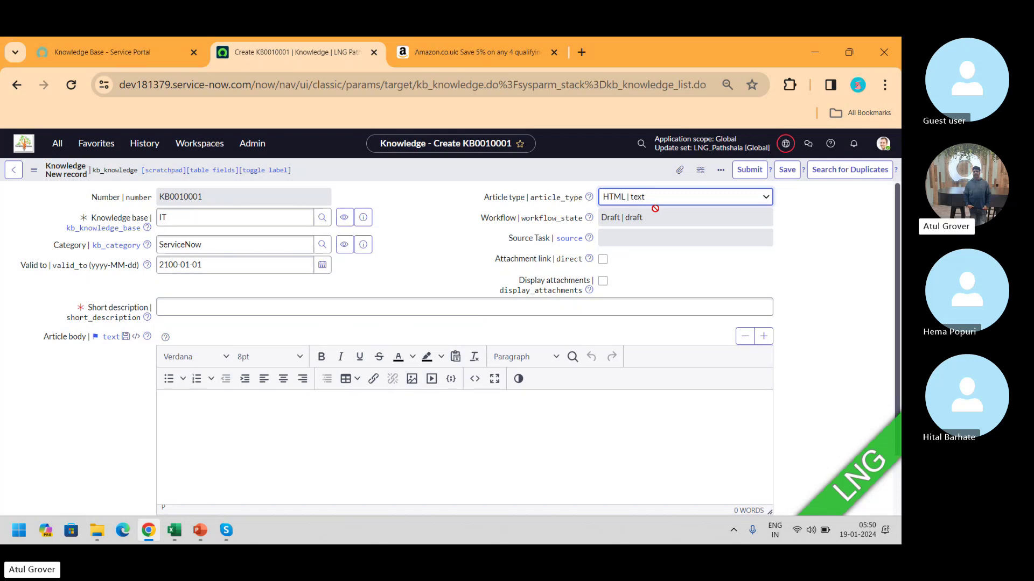
Examine the read-only Workflow and Source Task fields of the article
{"action": "left_click", "coordinate": [649, 219]}
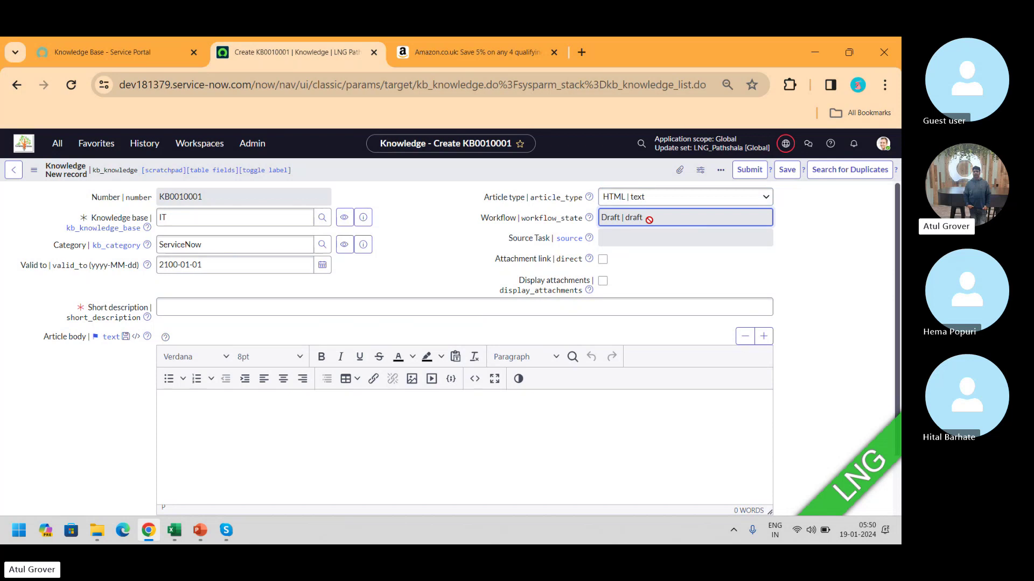
{"action": "left_click", "coordinate": [639, 237]}
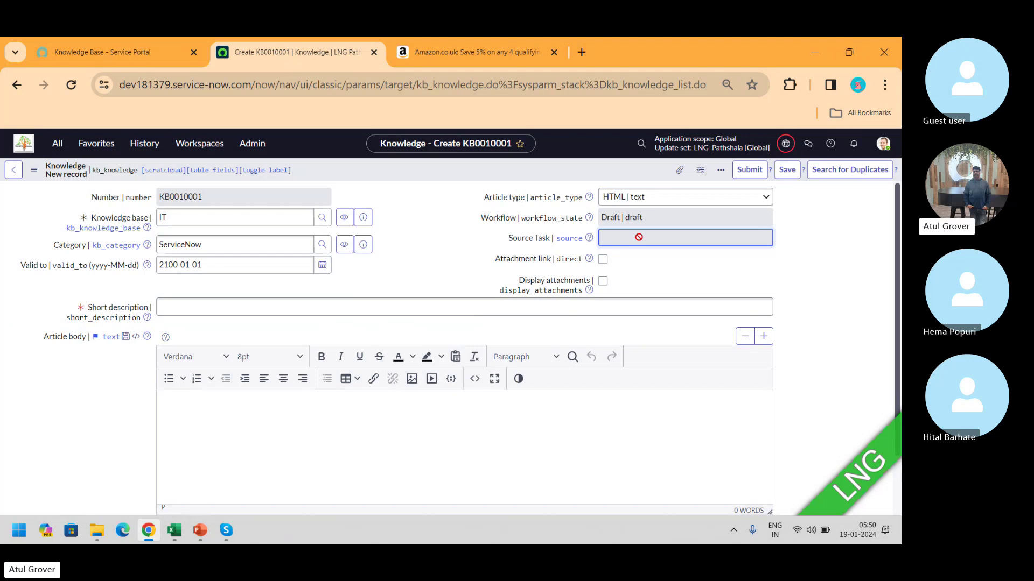
{"action": "key", "text": "alt+Tab"}
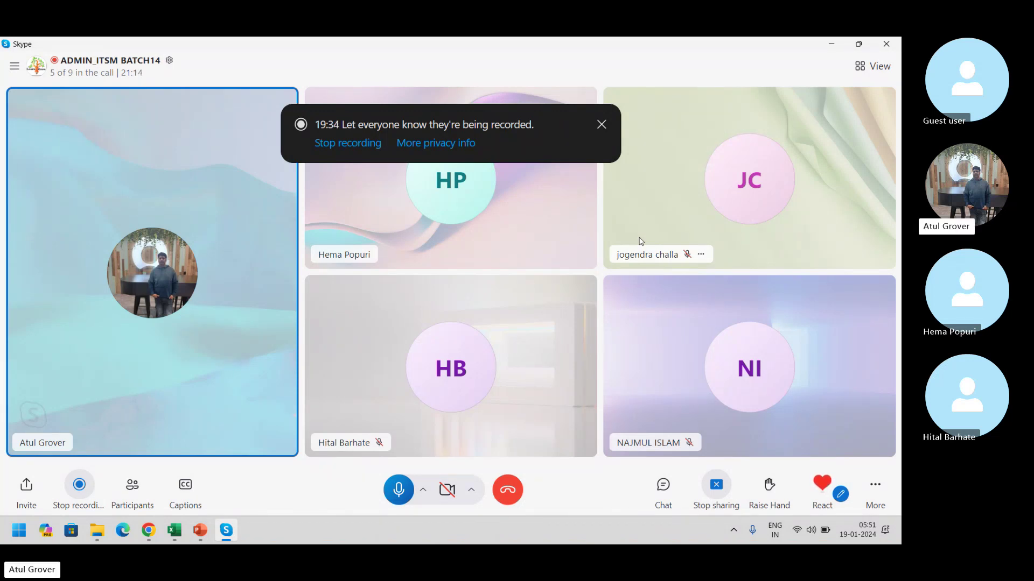
{"action": "key", "text": "alt+Tab"}
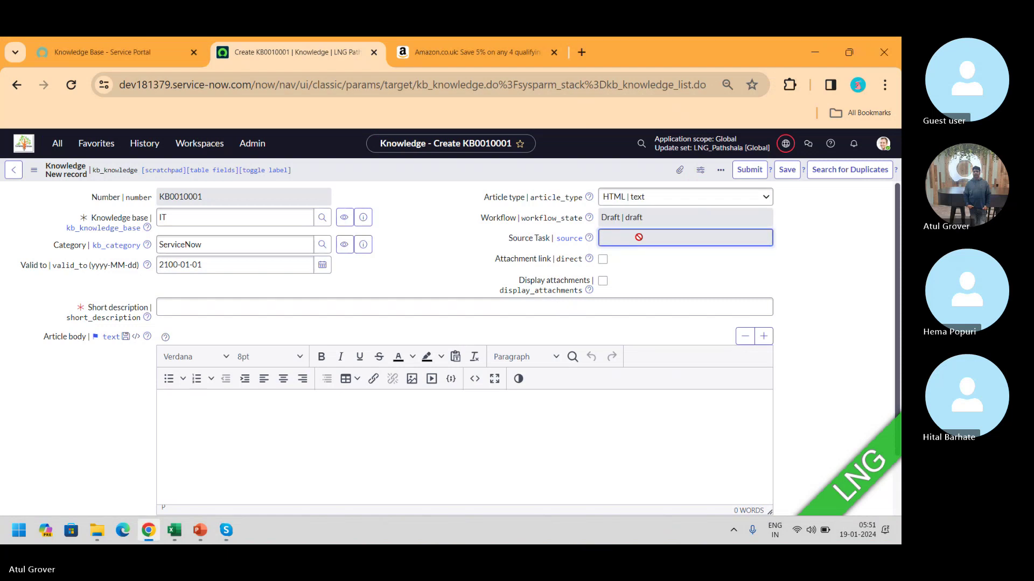
Enable both the Attachment link and Display attachments options for the article
{"action": "left_click", "coordinate": [603, 260]}
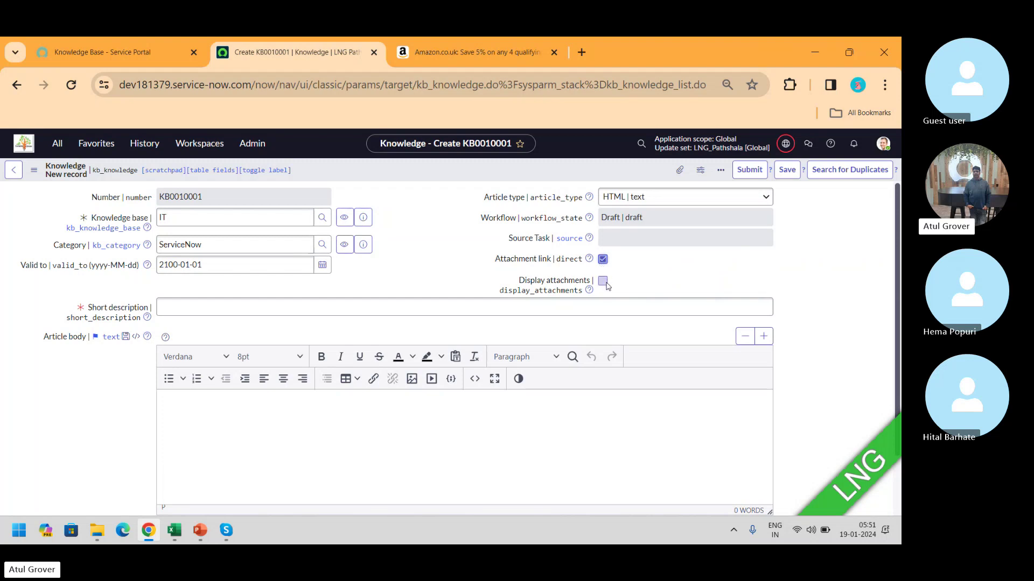
{"action": "left_click", "coordinate": [606, 285]}
Enter "LNG Pathshala - Servicenow Admin Training" as the article's short description
{"action": "left_click", "coordinate": [561, 311]}
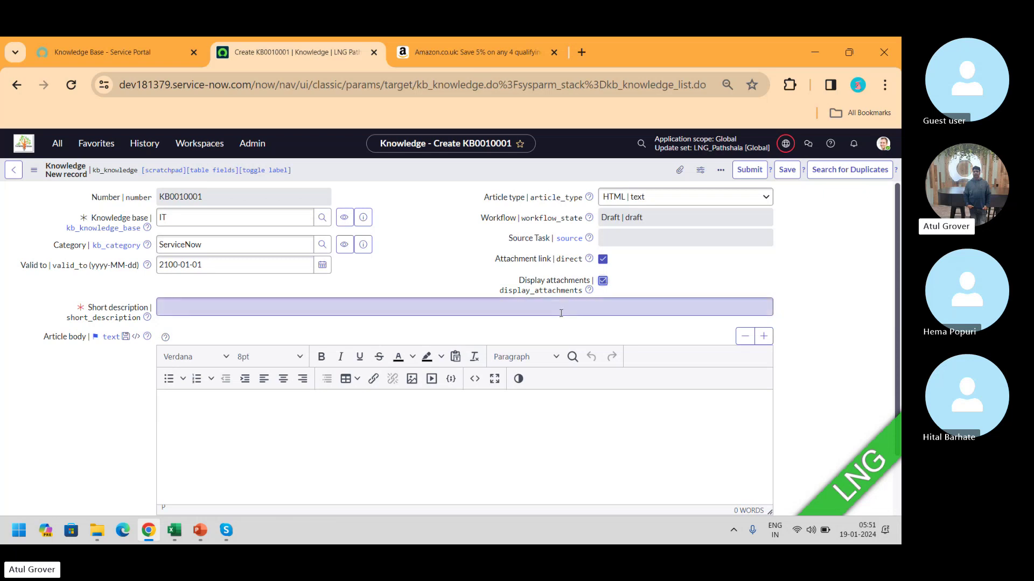
{"action": "type", "text": "LNG"}
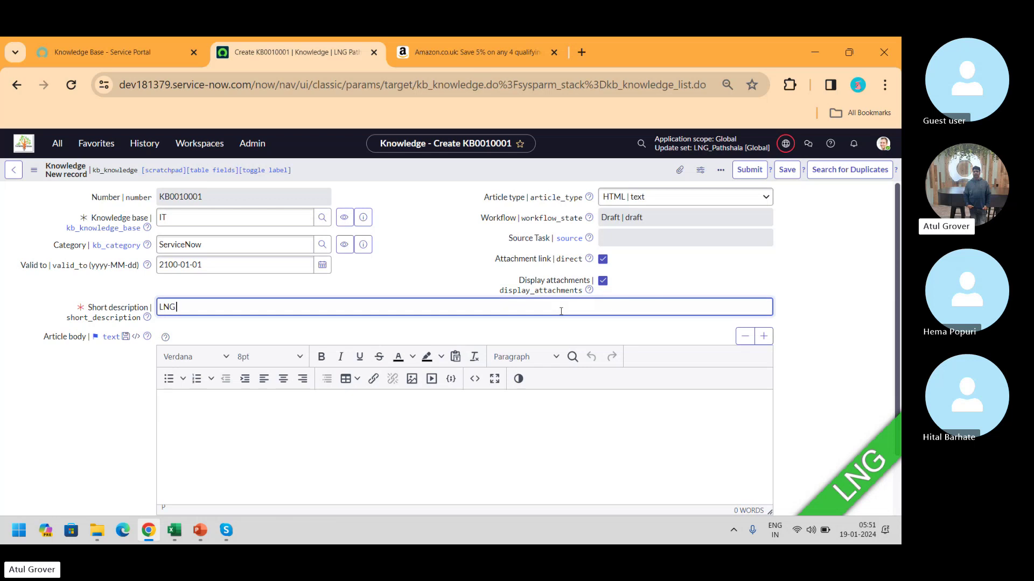
{"action": "type", "text": " Pathsahal"}
{"action": "key", "text": "BackSpace"}
{"action": "key", "text": "BackSpace"}
{"action": "key", "text": "BackSpace"}
{"action": "type", "text": "hala - S"}
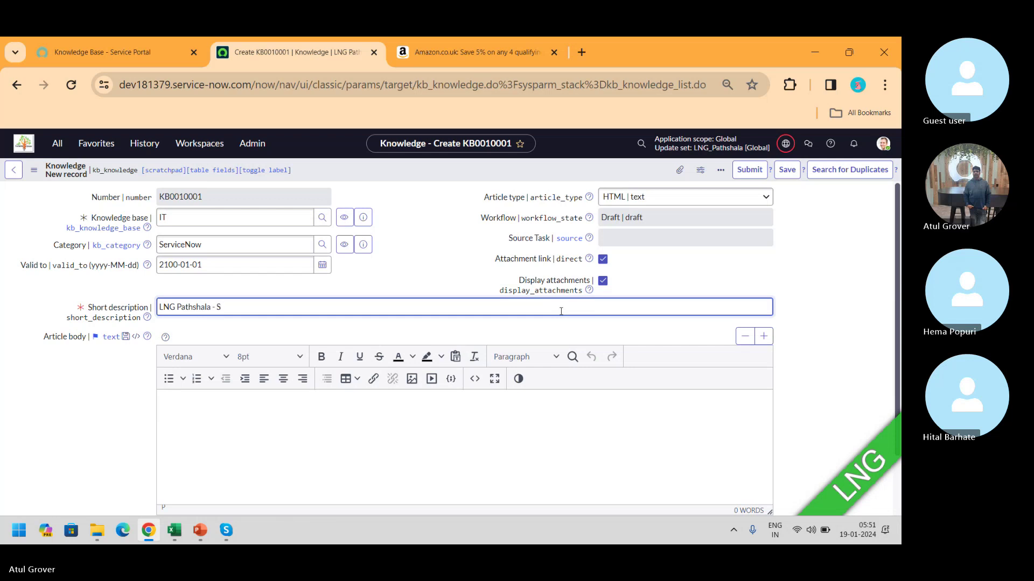
{"action": "type", "text": "ervicenow LN"}
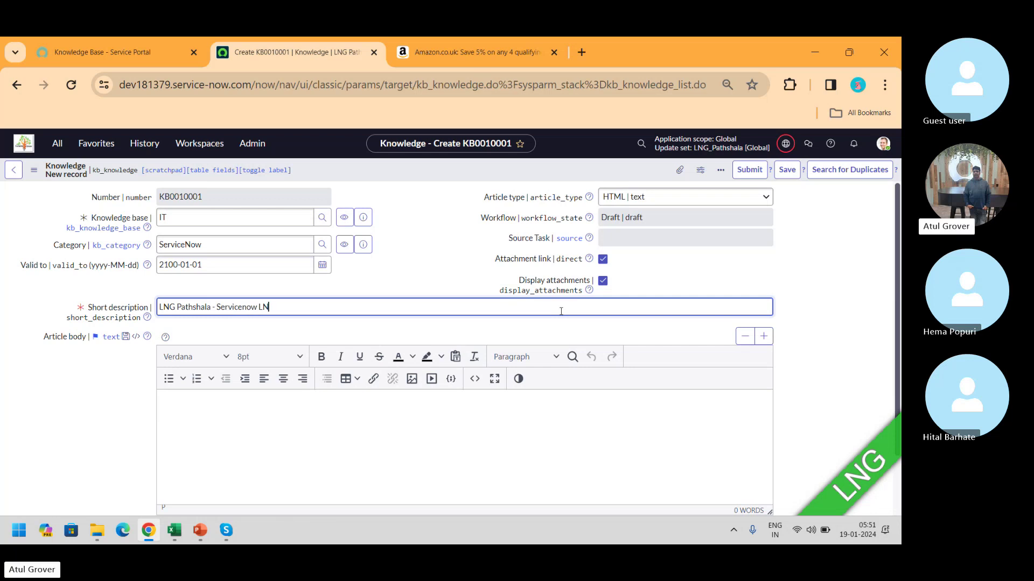
{"action": "type", "text": "G"}
{"action": "key", "text": "BackSpace"}
{"action": "key", "text": "BackSpace"}
{"action": "key", "text": "BackSpace"}
{"action": "type", "text": "Tra"}
{"action": "key", "text": "BackSpace"}
{"action": "key", "text": "BackSpace"}
{"action": "key", "text": "BackSpace"}
{"action": "key", "text": "BackSpace"}
{"action": "type", "text": "Ad"}
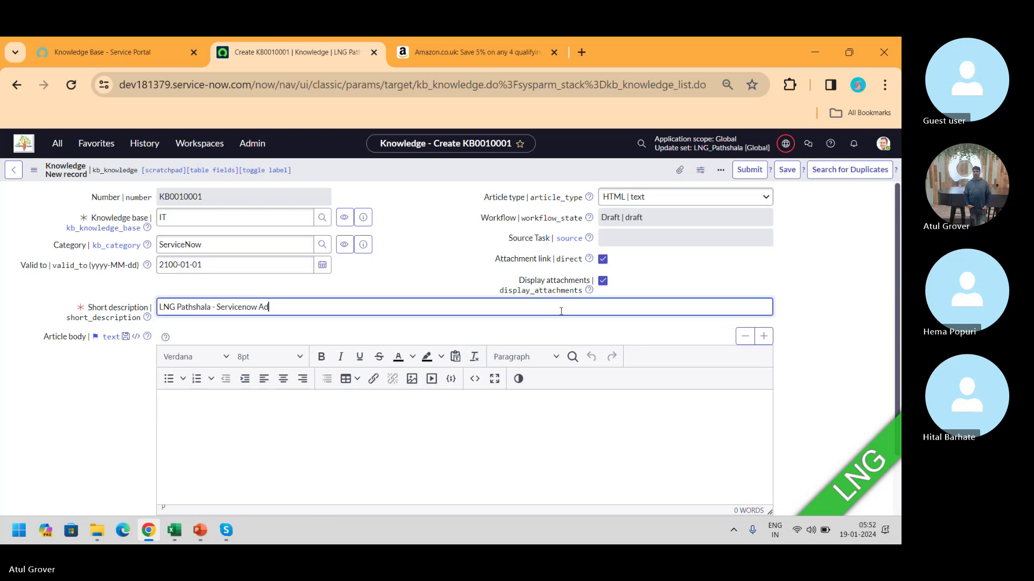
{"action": "type", "text": "min Training"}
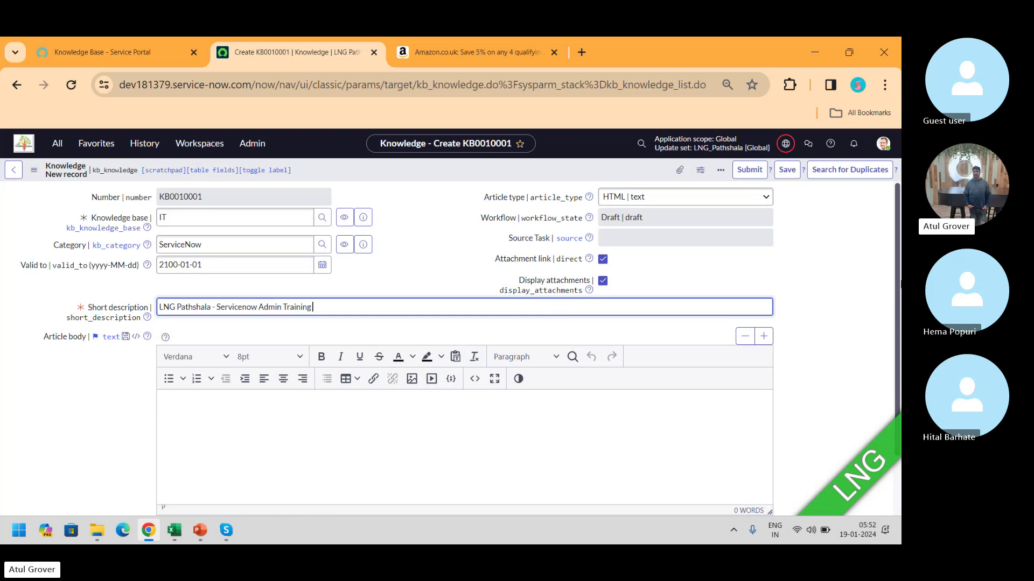
Copy the short description "LNG Pathshala - Servicenow Admin Training" into the article body as its first line
{"action": "scroll", "coordinate": [398, 333], "scroll_direction": "down", "scroll_amount": 2}
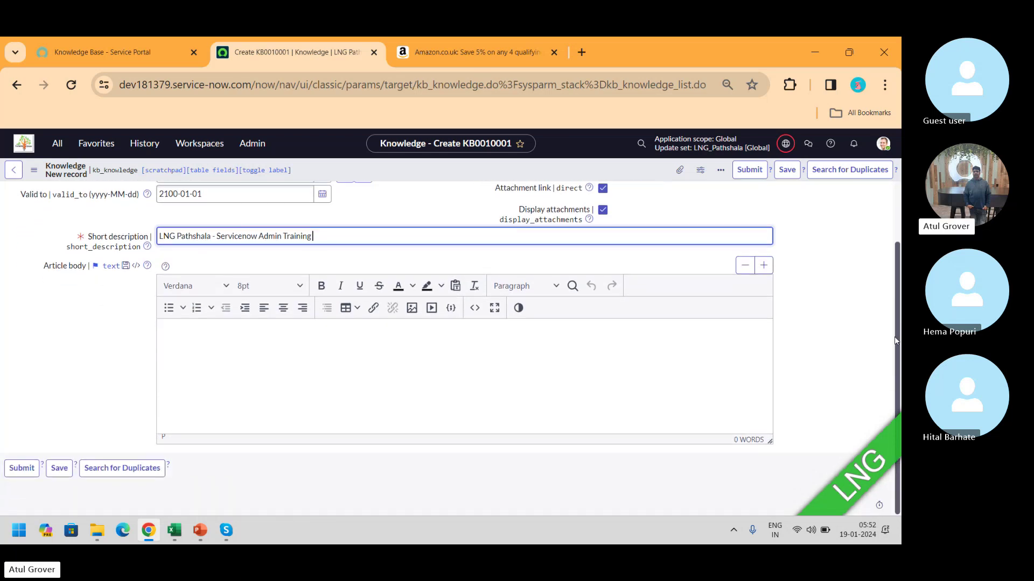
{"action": "left_click", "coordinate": [292, 330]}
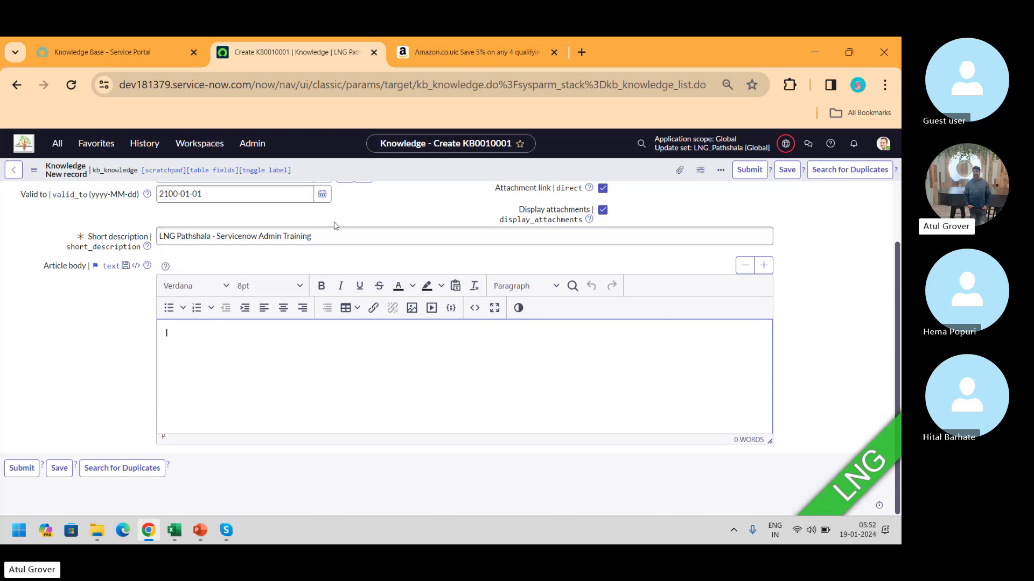
{"action": "left_click_drag", "start_coordinate": [331, 239], "coordinate": [2, 243]}
{"action": "key", "text": "ctrl+c"}
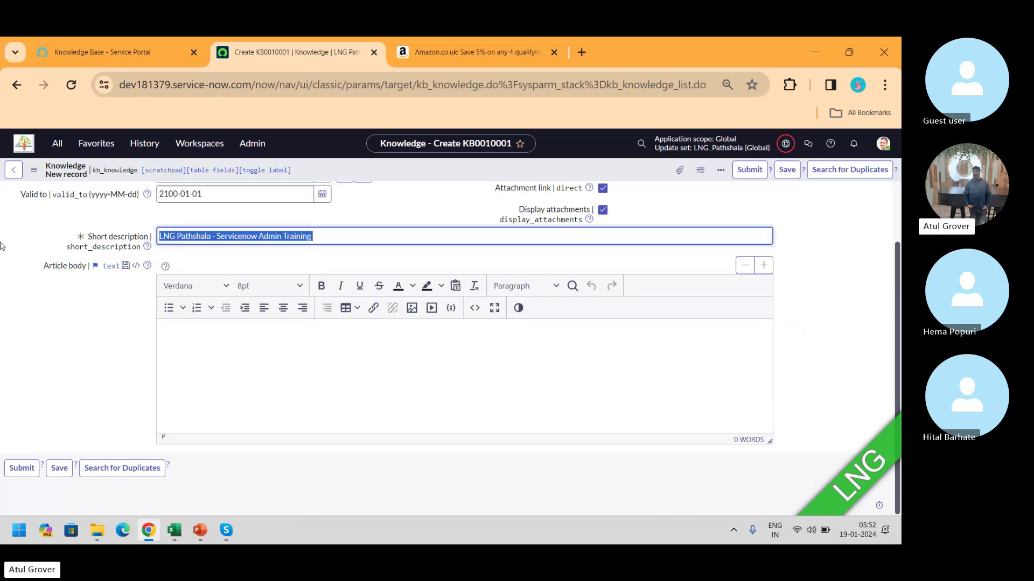
{"action": "left_click", "coordinate": [211, 346]}
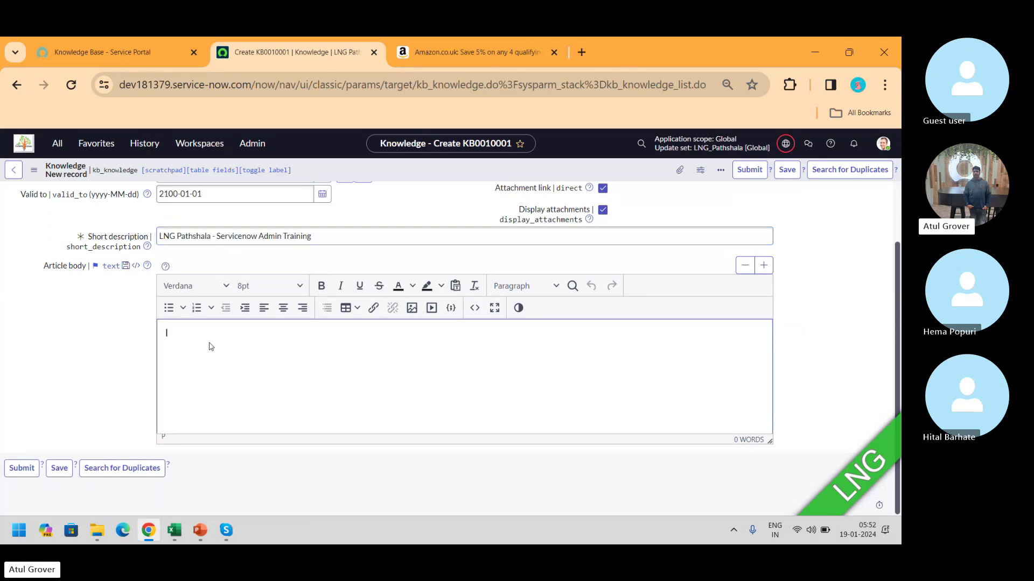
{"action": "key", "text": "ctrl+v"}
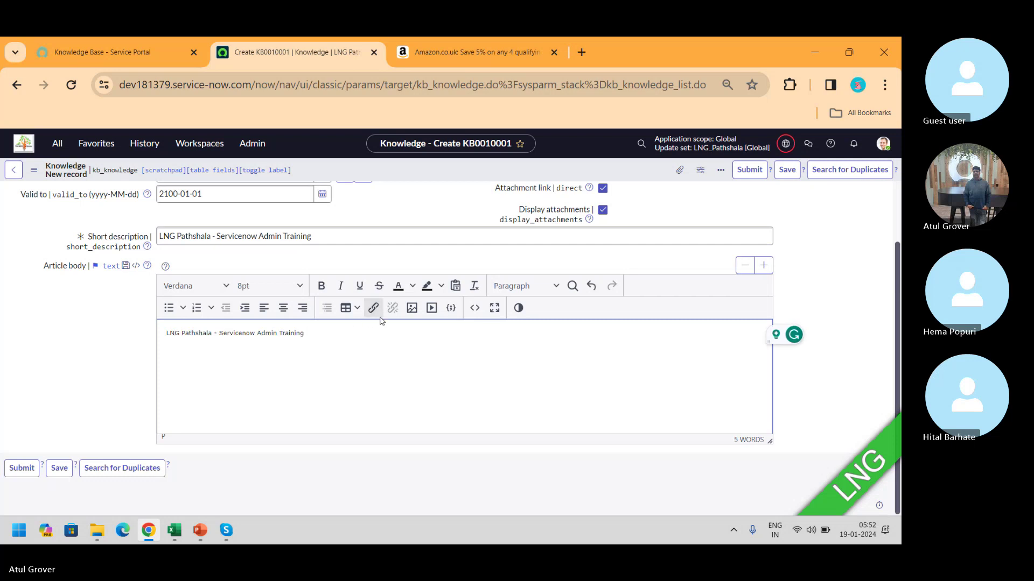
Insert a table with six columns and three rows on a new line below the article body's heading text
{"action": "key", "text": "Return"}
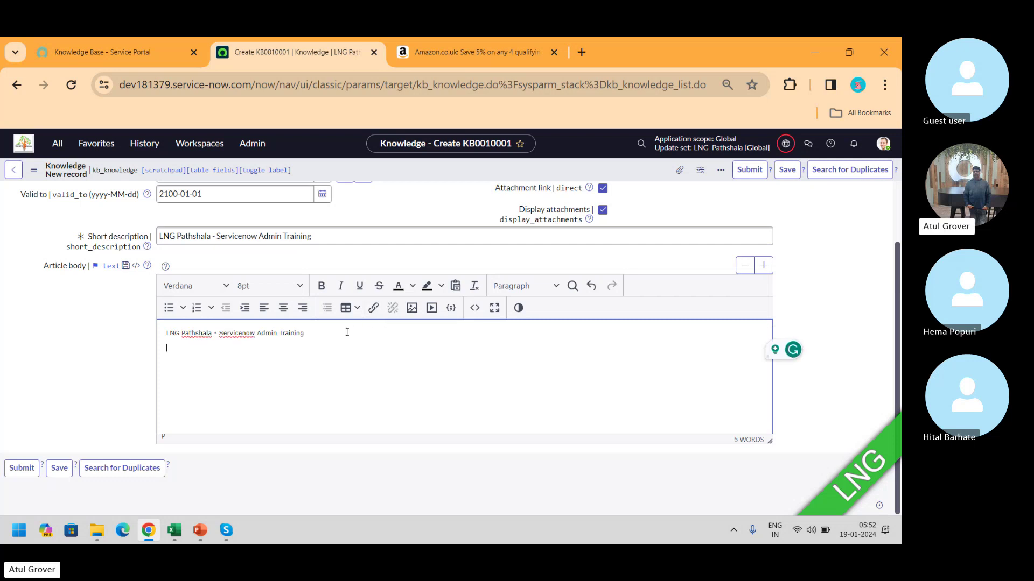
{"action": "left_click", "coordinate": [358, 308]}
{"action": "mouse_move", "coordinate": [406, 334]}
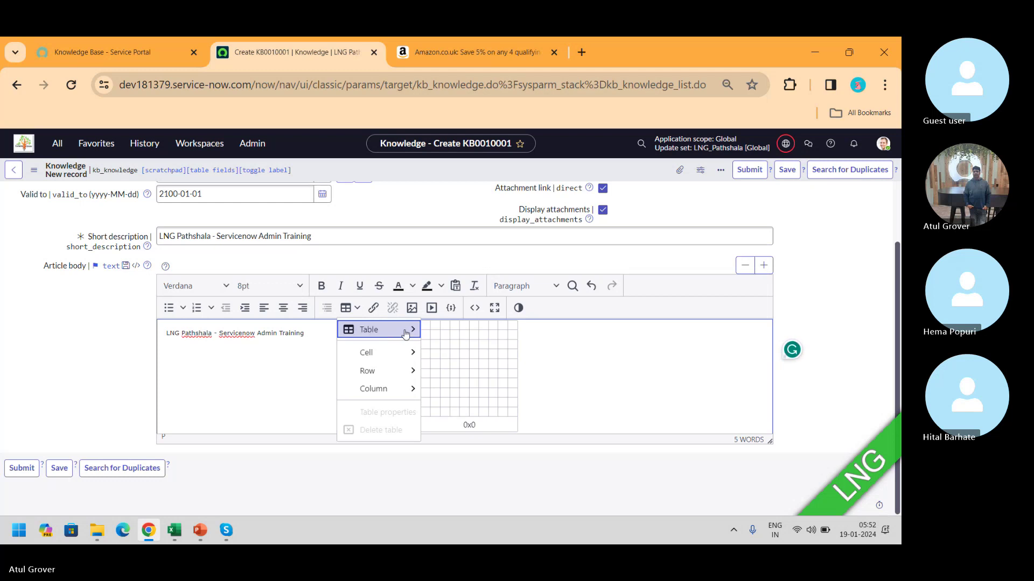
{"action": "left_click", "coordinate": [475, 346]}
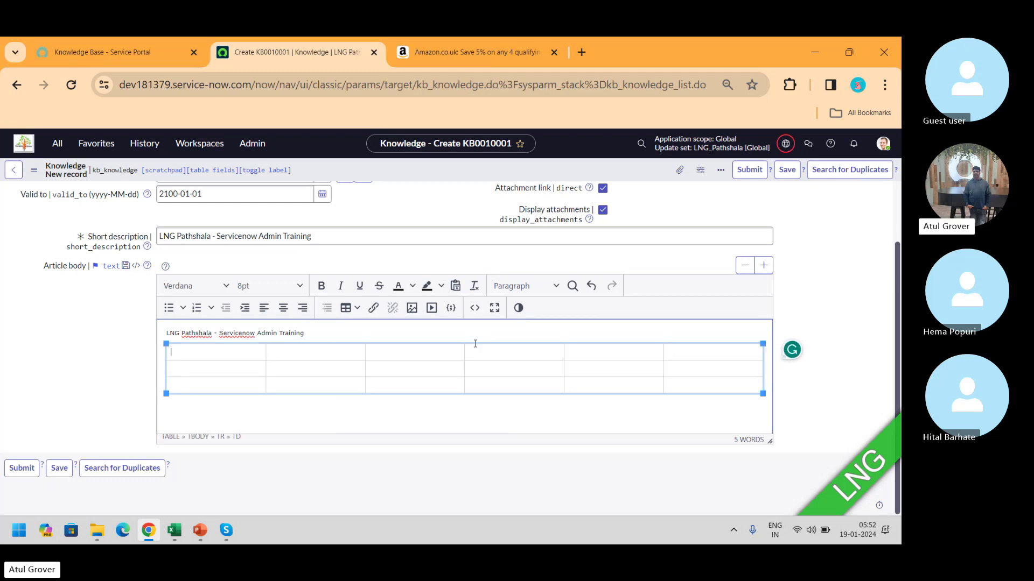
{"action": "left_click", "coordinate": [279, 411]}
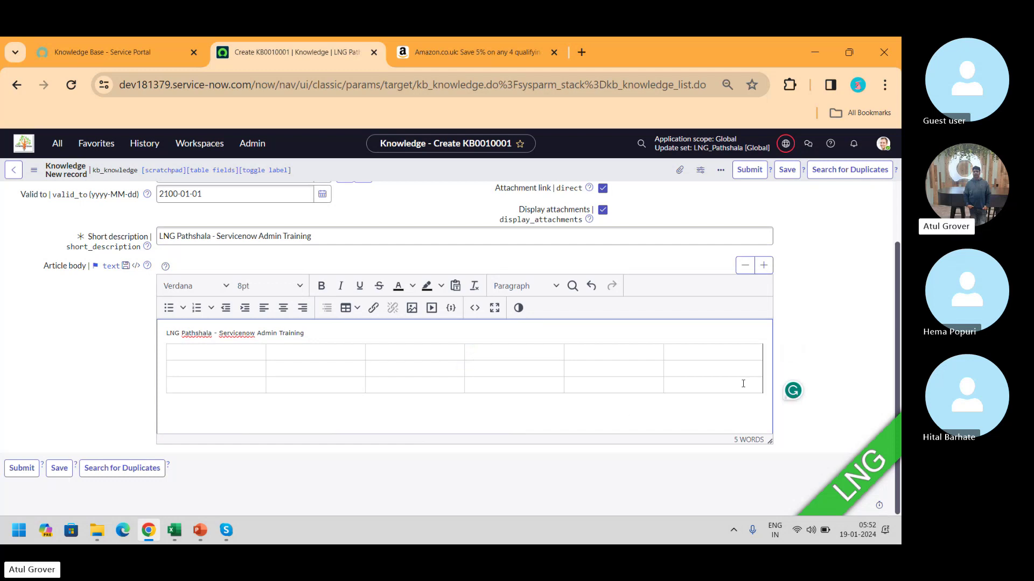
Insert the Day1 image below the body's table with the alternative description "LNG Pathshala - Servicenow Admin Training"
{"action": "left_click", "coordinate": [411, 307]}
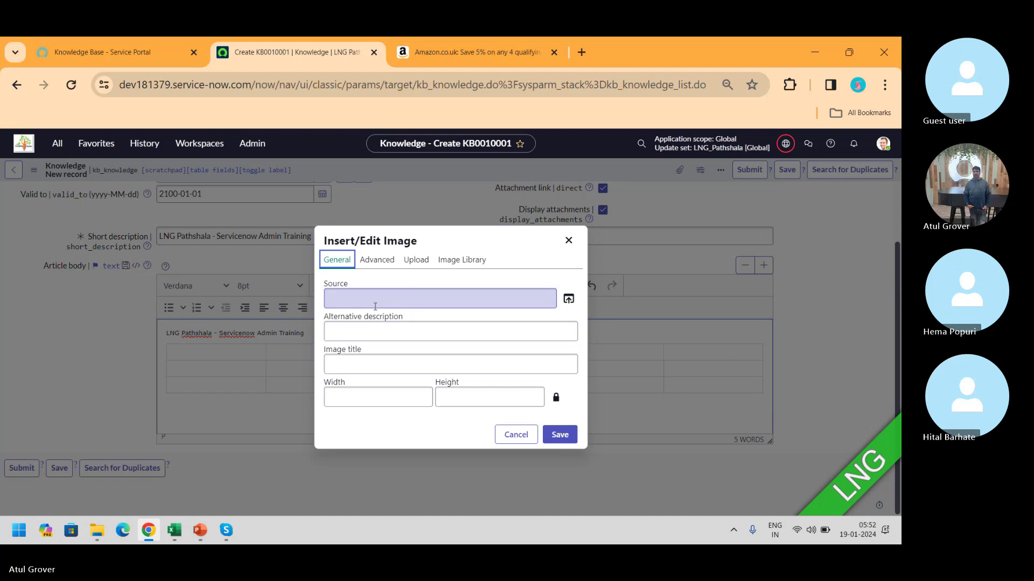
{"action": "left_click", "coordinate": [570, 300]}
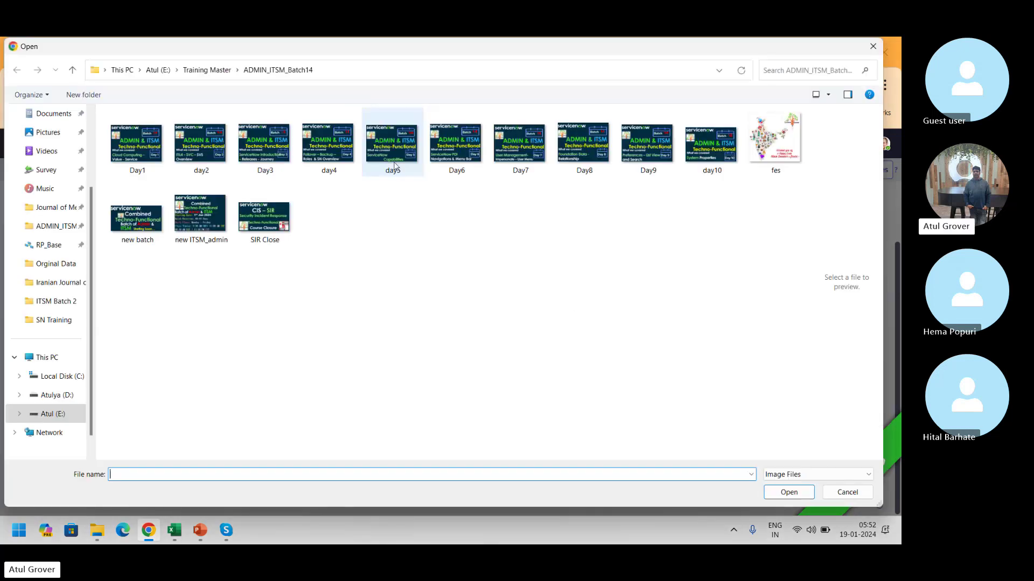
{"action": "left_click", "coordinate": [138, 144]}
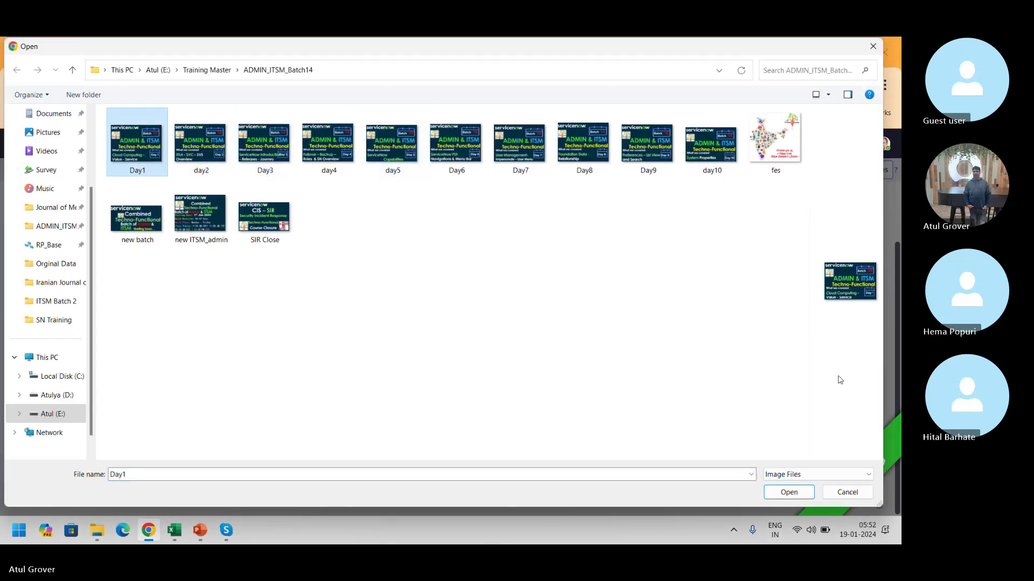
{"action": "left_click", "coordinate": [789, 493]}
{"action": "left_click", "coordinate": [389, 335]}
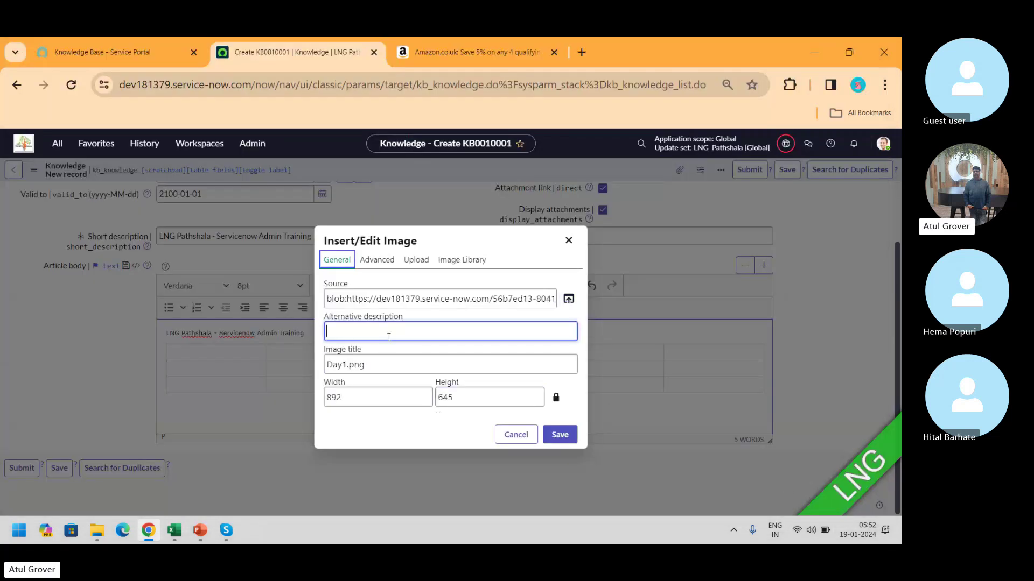
{"action": "key", "text": "ctrl+v"}
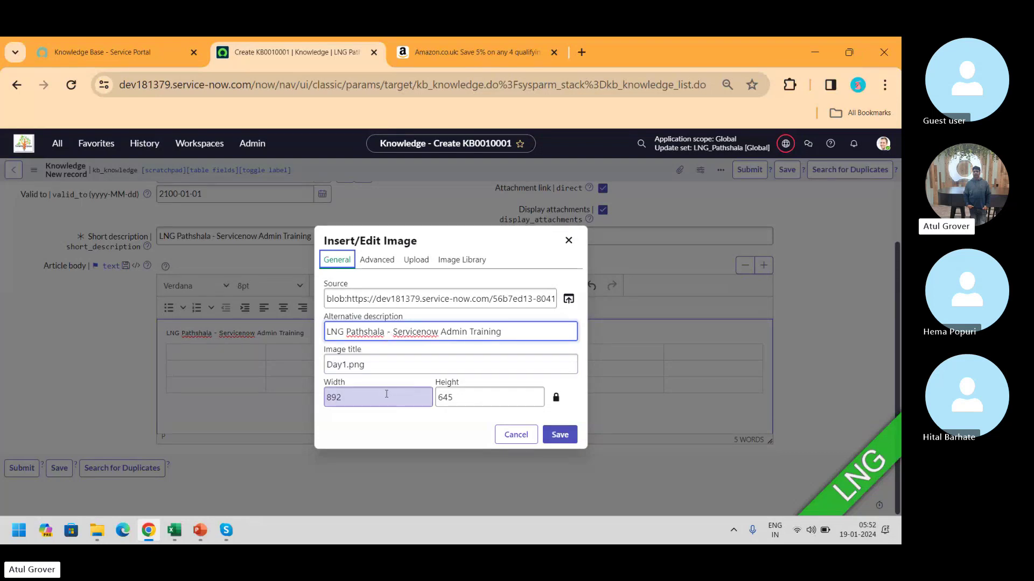
{"action": "left_click", "coordinate": [568, 443]}
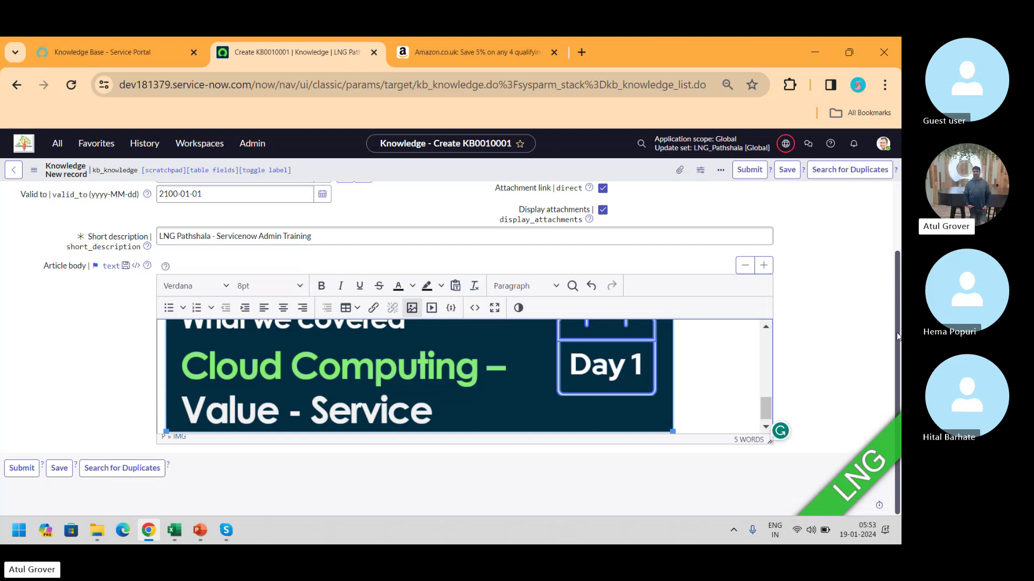
Enlarge the article body editor and view its content in full screen, returning to the form
{"action": "scroll", "coordinate": [896, 331], "scroll_direction": "up", "scroll_amount": 1}
{"action": "scroll", "coordinate": [898, 299], "scroll_direction": "down", "scroll_amount": 1}
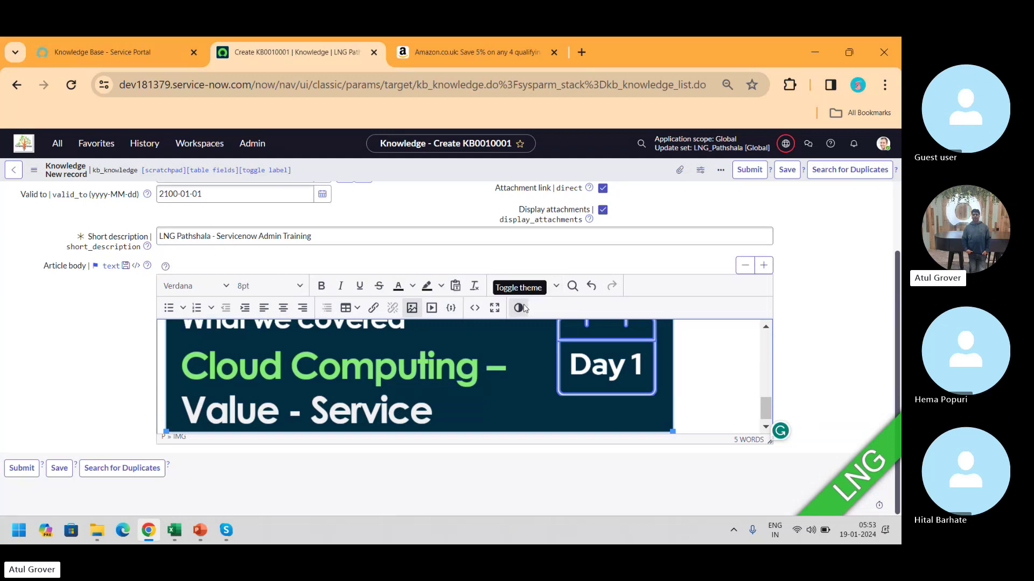
{"action": "scroll", "coordinate": [899, 261], "scroll_direction": "up", "scroll_amount": 2}
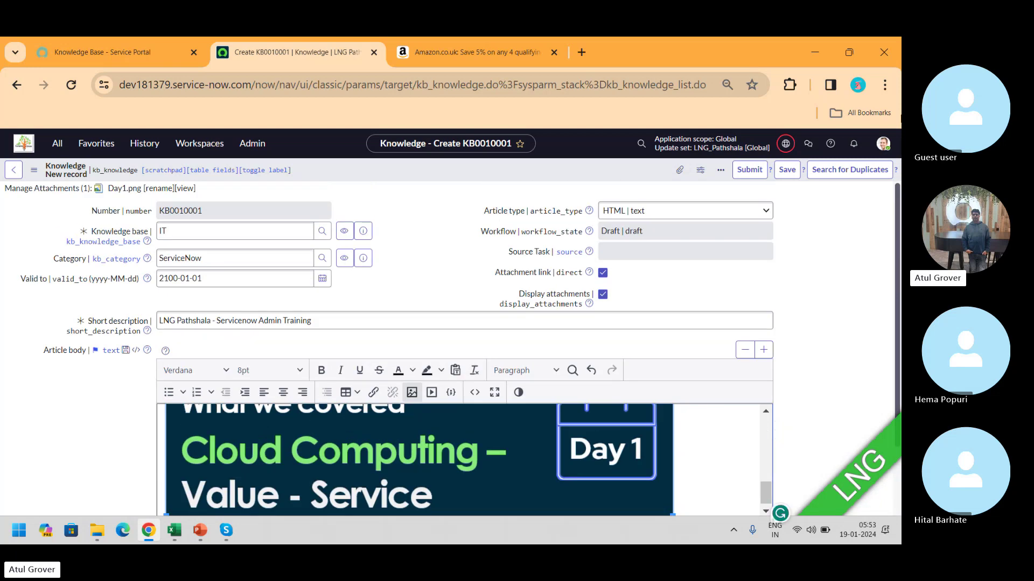
{"action": "left_click", "coordinate": [763, 351]}
{"action": "left_click", "coordinate": [763, 350]}
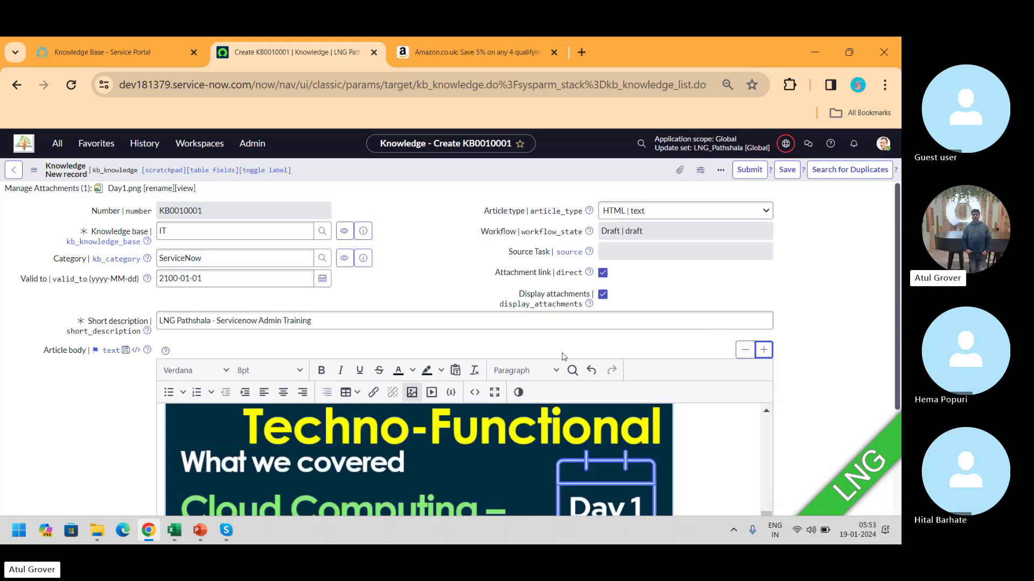
{"action": "left_click", "coordinate": [494, 392]}
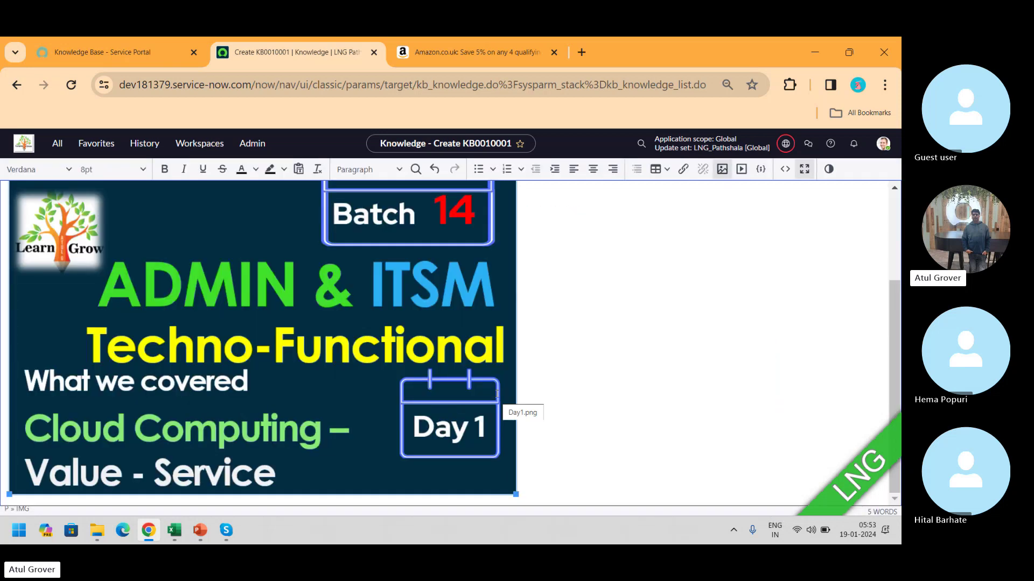
{"action": "left_click", "coordinate": [804, 169]}
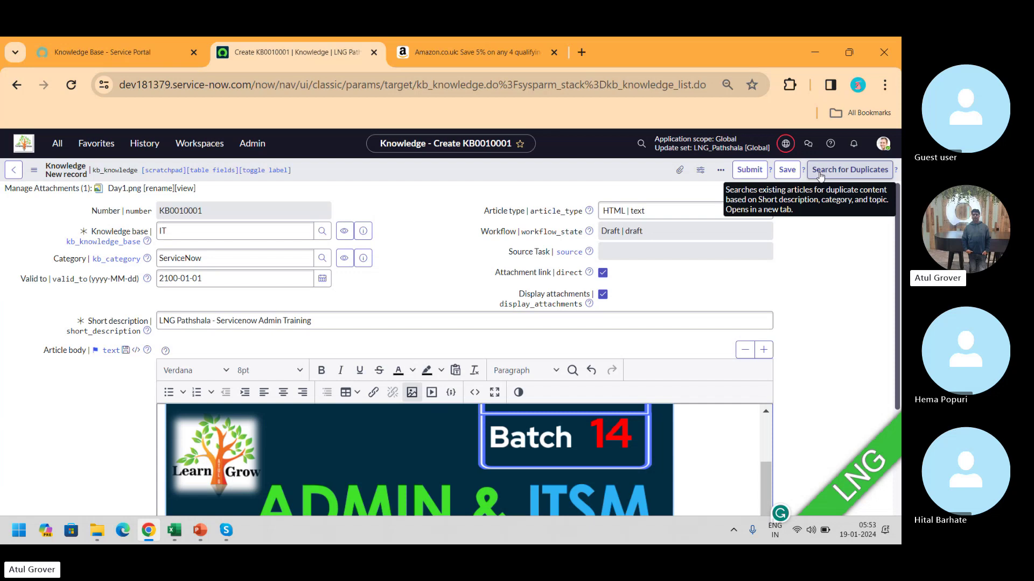
{"action": "key", "text": "alt+Tab"}
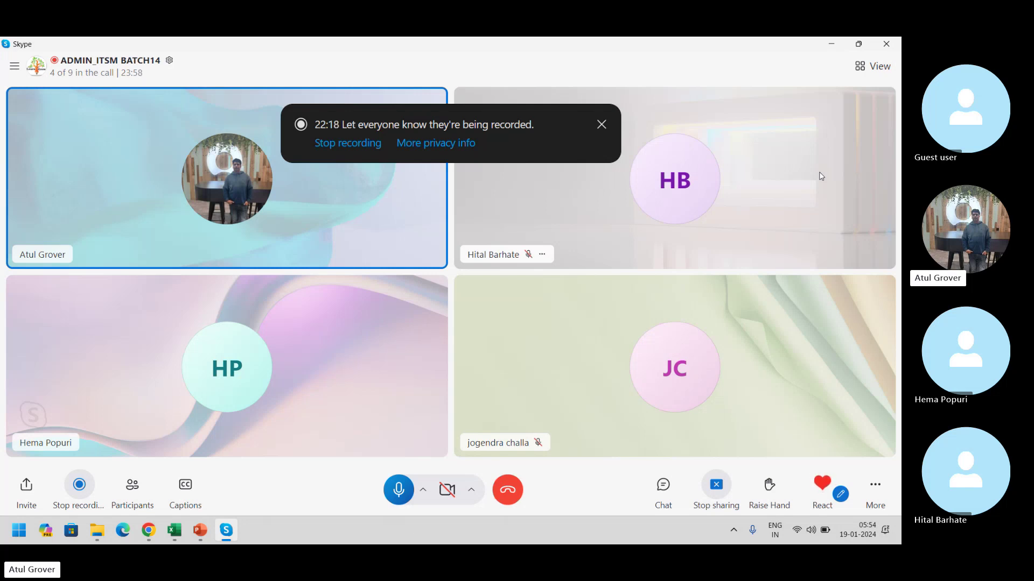
{"action": "key", "text": "alt+Tab"}
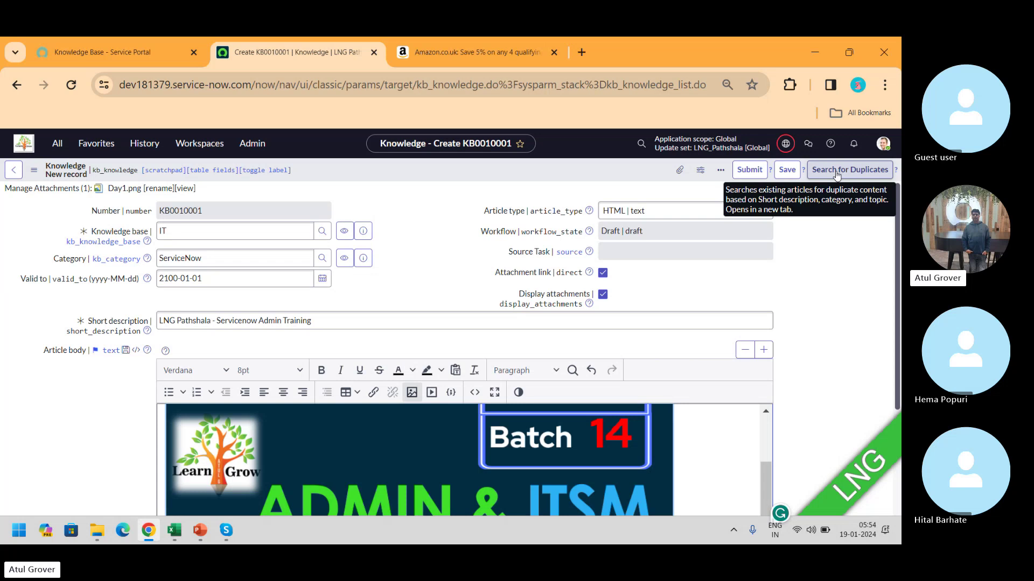
Search for duplicates of the draft article and open "How to configure VPN for Apple Devices" from the matches
{"action": "left_click", "coordinate": [836, 170]}
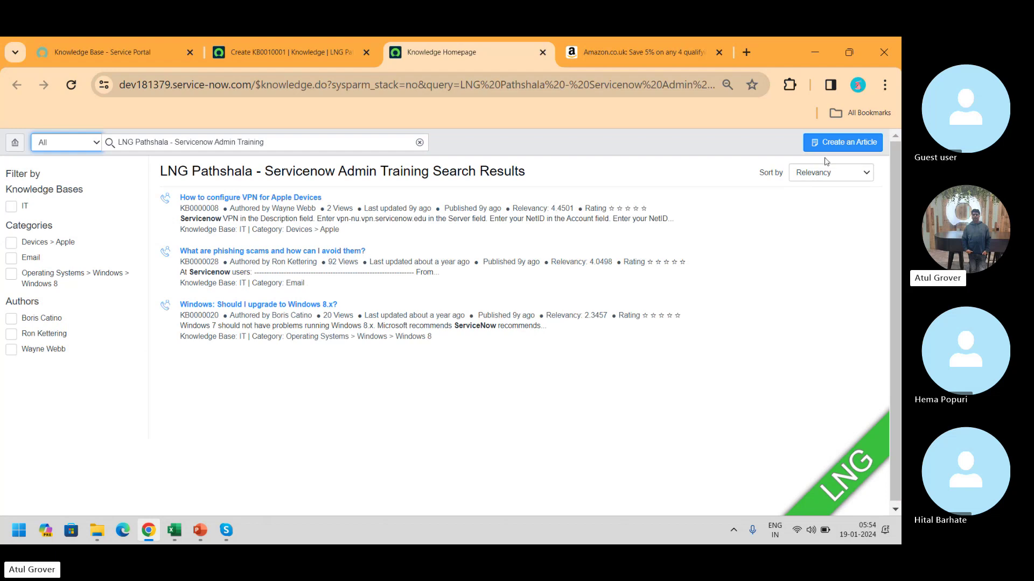
{"action": "left_click", "coordinate": [344, 53]}
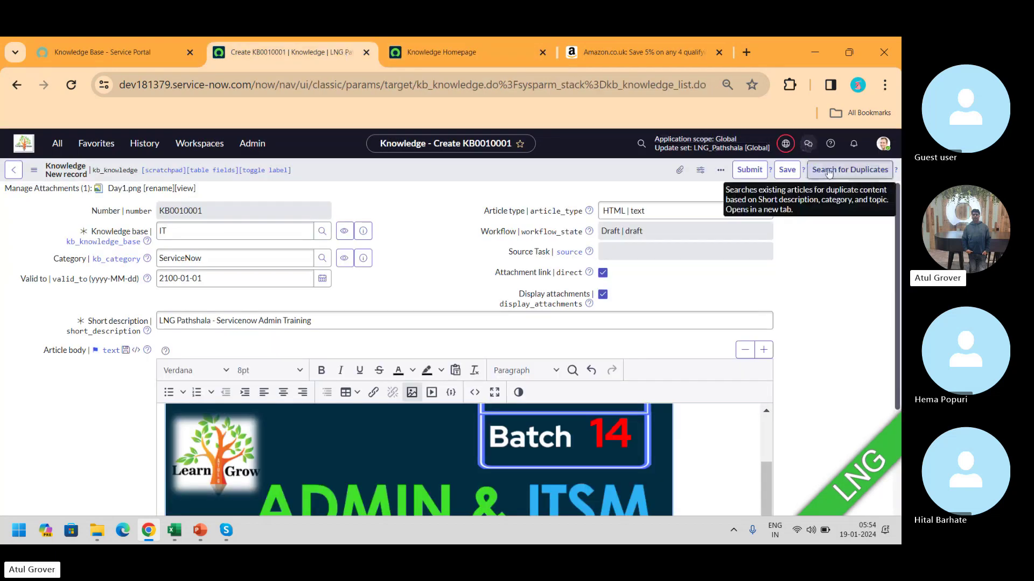
{"action": "left_click", "coordinate": [454, 52]}
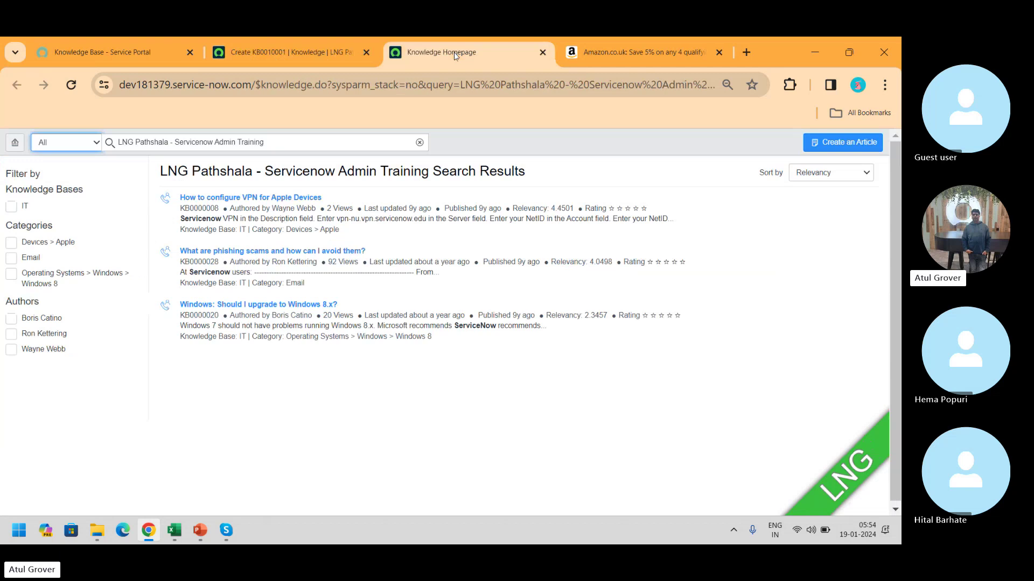
{"action": "left_click", "coordinate": [394, 144]}
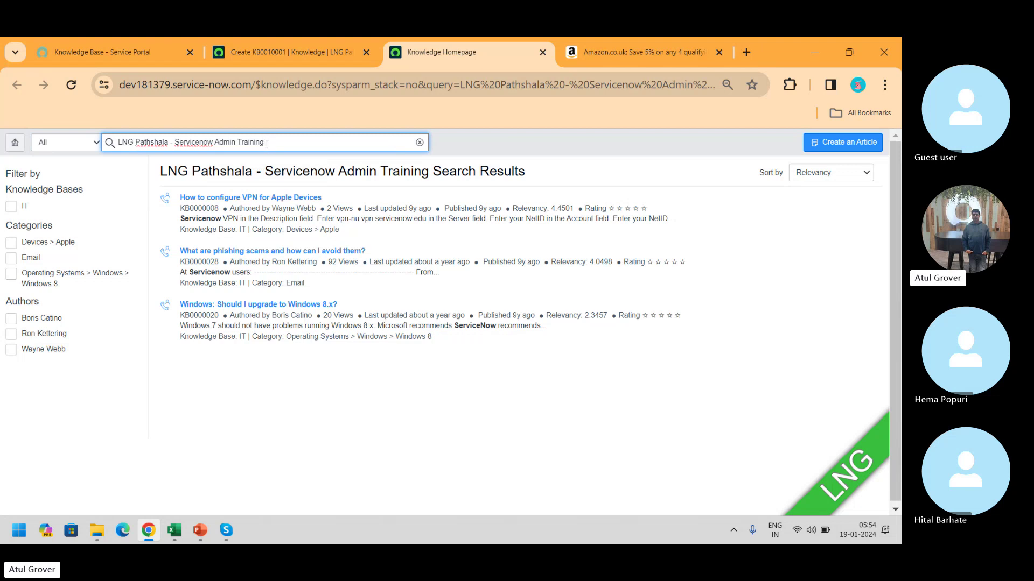
{"action": "left_click_drag", "start_coordinate": [266, 145], "coordinate": [111, 146]}
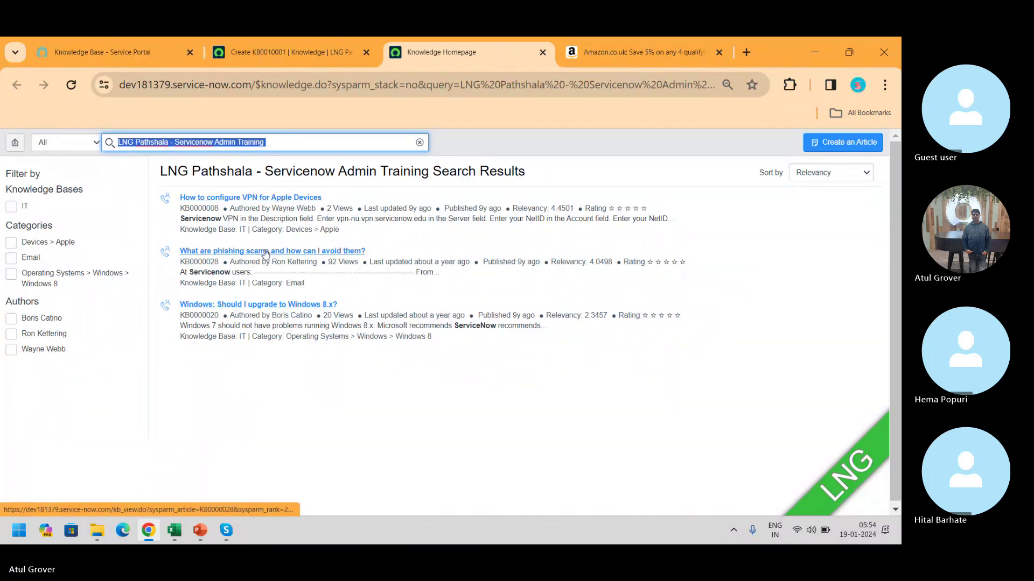
{"action": "left_click", "coordinate": [265, 200]}
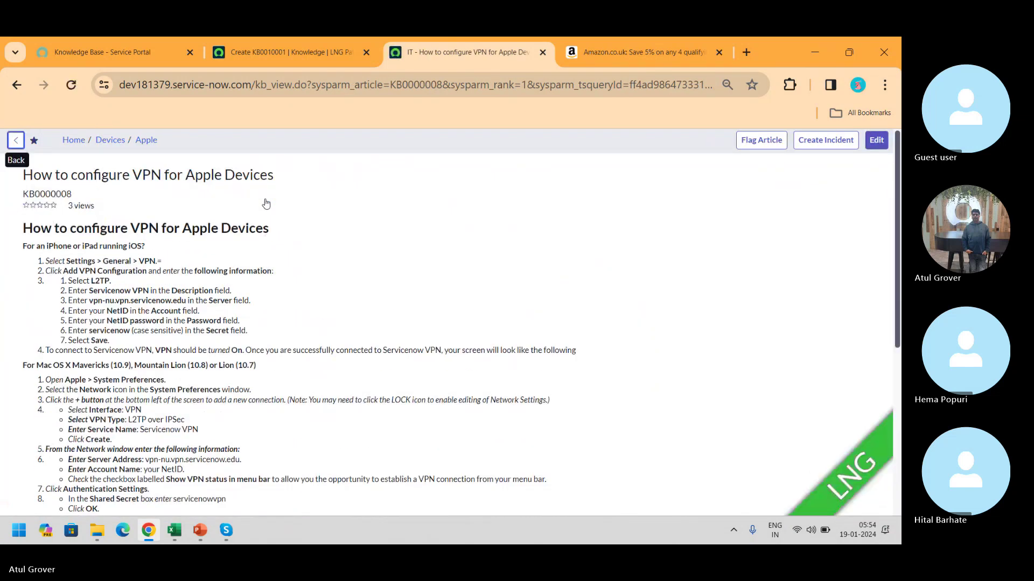
Repeat the duplicate search from the draft, check the article number of "Windows: Should I upgrade to Windows 8.x?", and return to the draft
{"action": "left_click", "coordinate": [297, 59]}
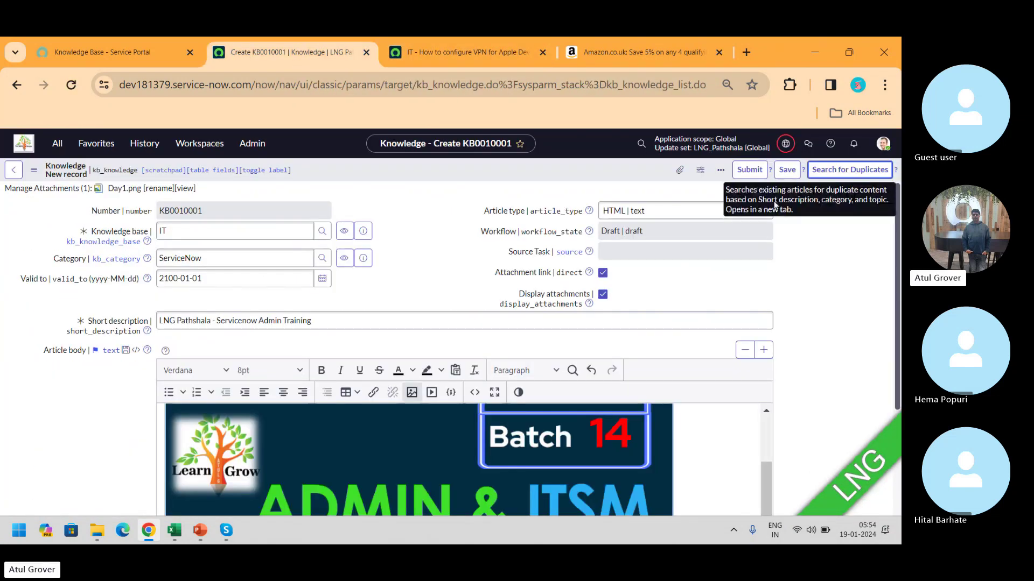
{"action": "left_click", "coordinate": [826, 172]}
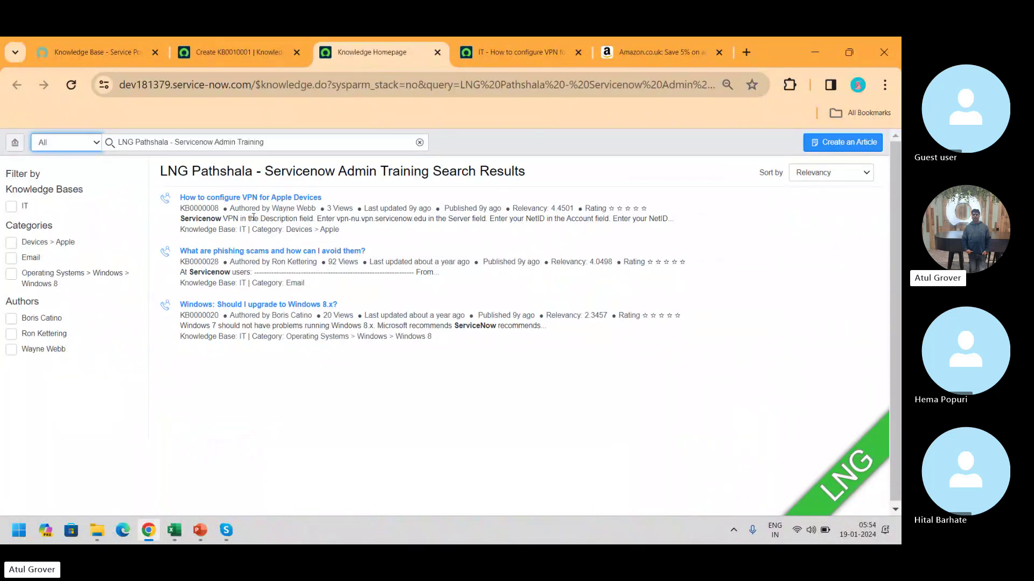
{"action": "left_click", "coordinate": [220, 306]}
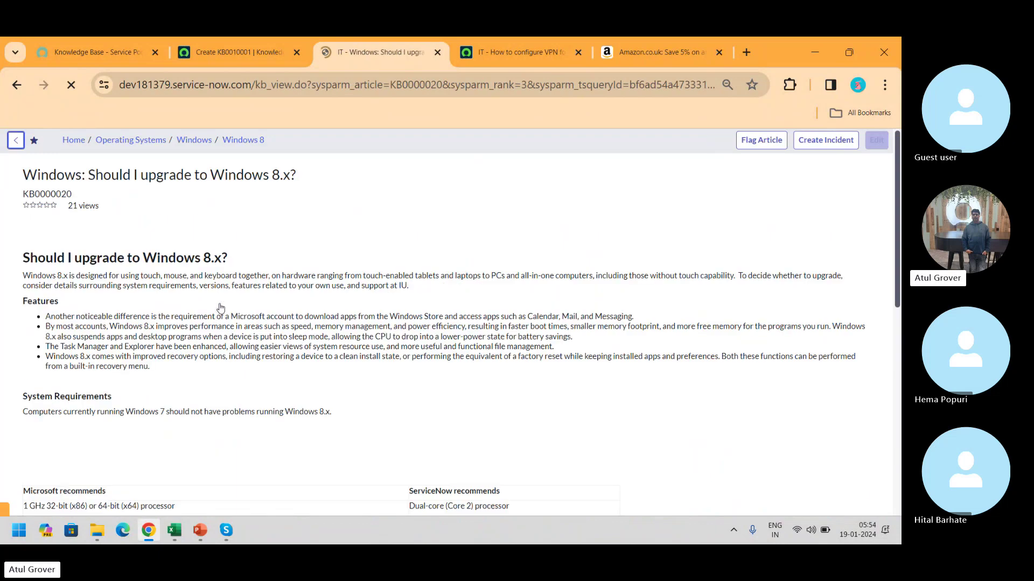
{"action": "left_click_drag", "start_coordinate": [898, 166], "coordinate": [900, 96]}
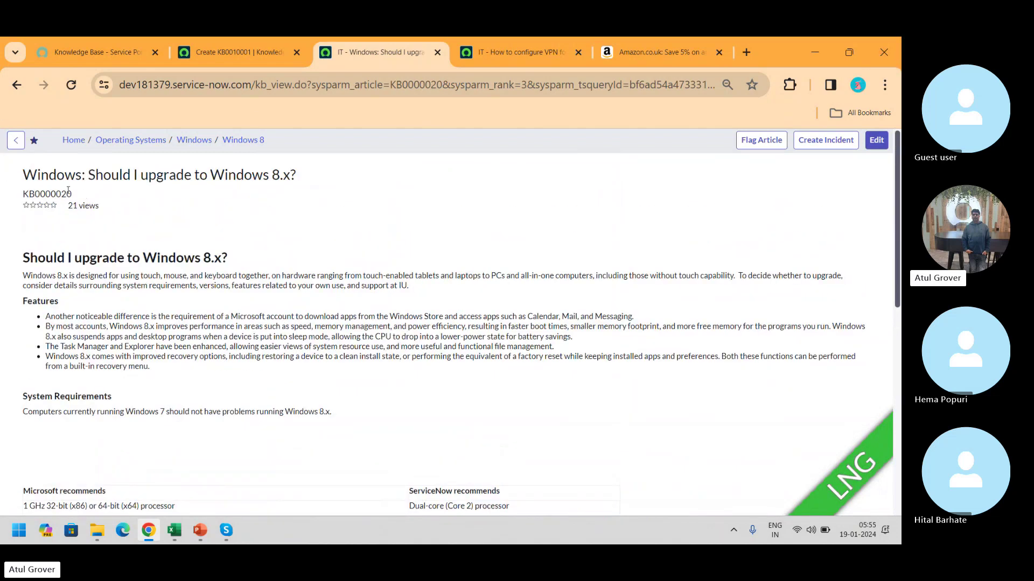
{"action": "left_click_drag", "start_coordinate": [83, 194], "coordinate": [15, 190]}
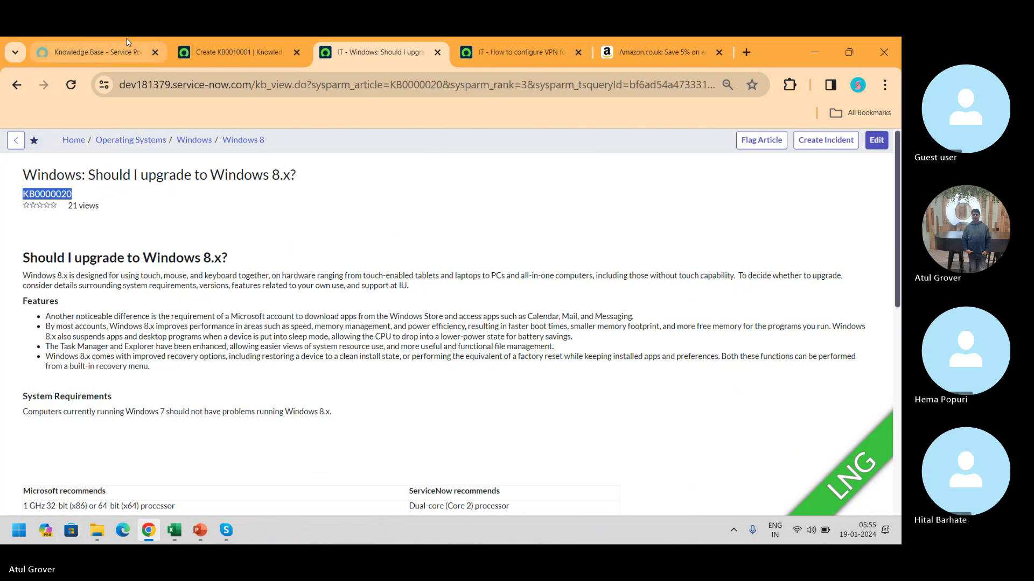
{"action": "left_click", "coordinate": [269, 52]}
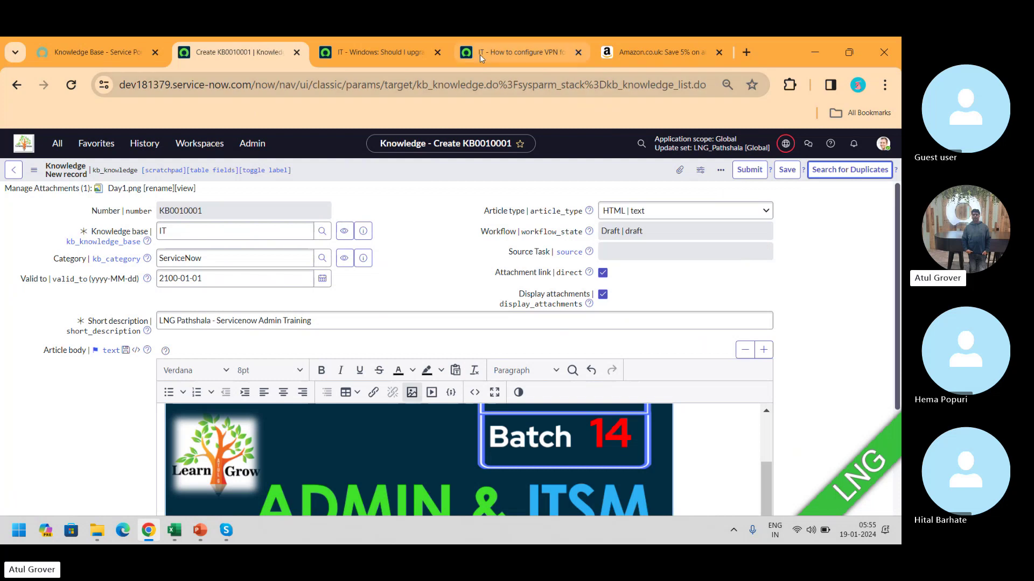
{"action": "mouse_move", "coordinate": [497, 50]}
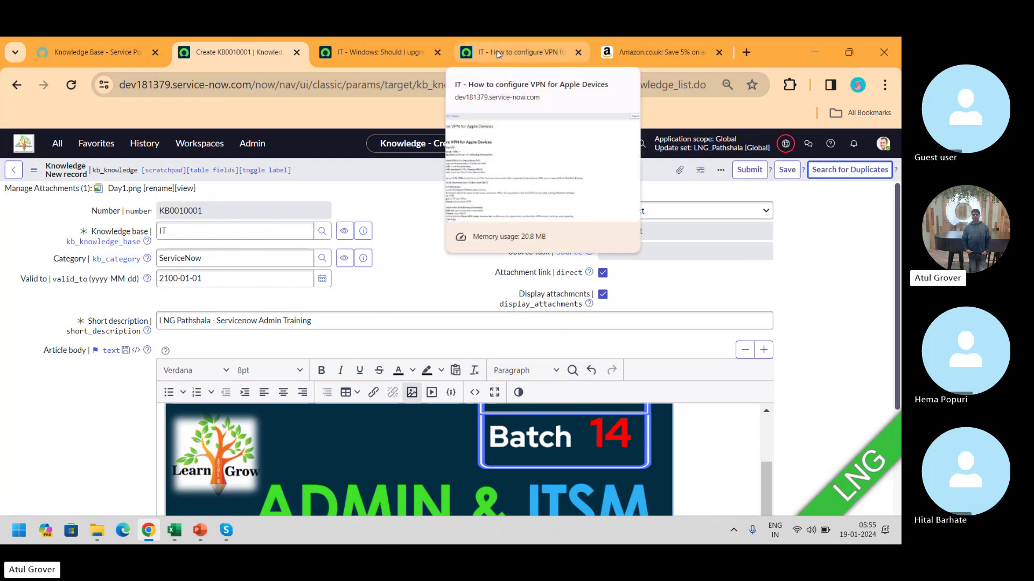
View the flagging form of "How to configure VPN for Apple Devices", close it without submitting, and return to the draft article
{"action": "left_click", "coordinate": [497, 51]}
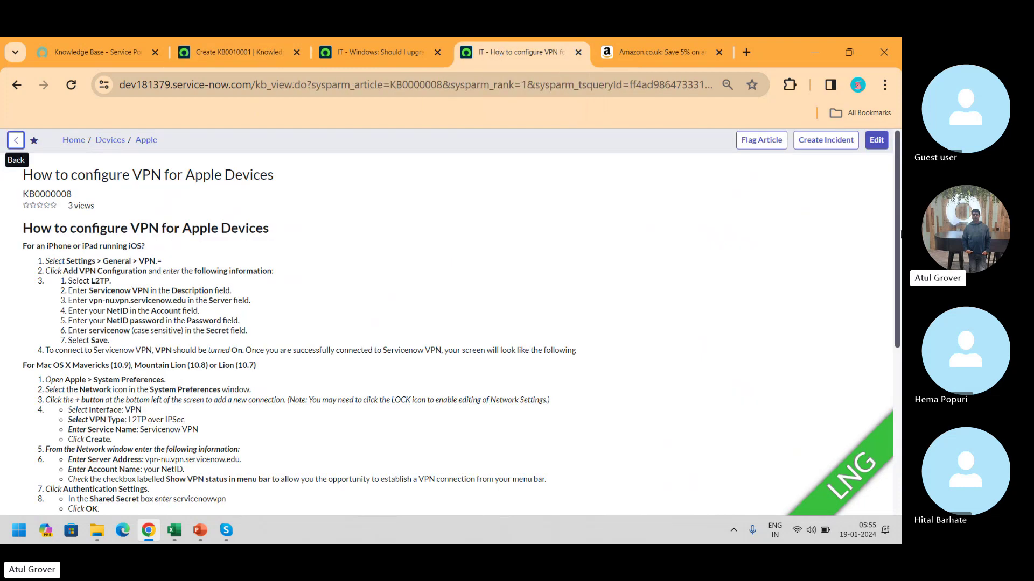
{"action": "left_click", "coordinate": [746, 143]}
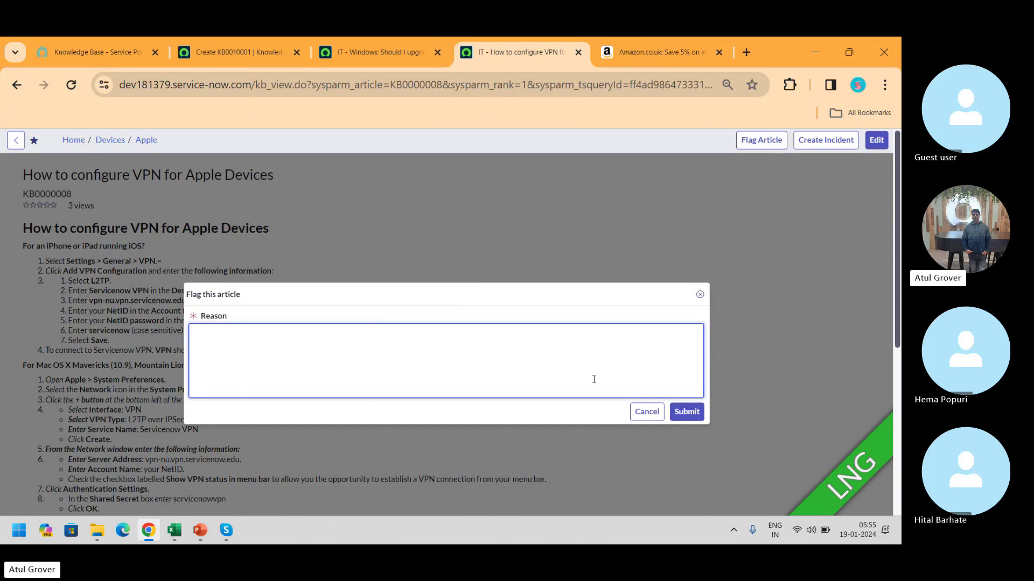
{"action": "left_click", "coordinate": [700, 294]}
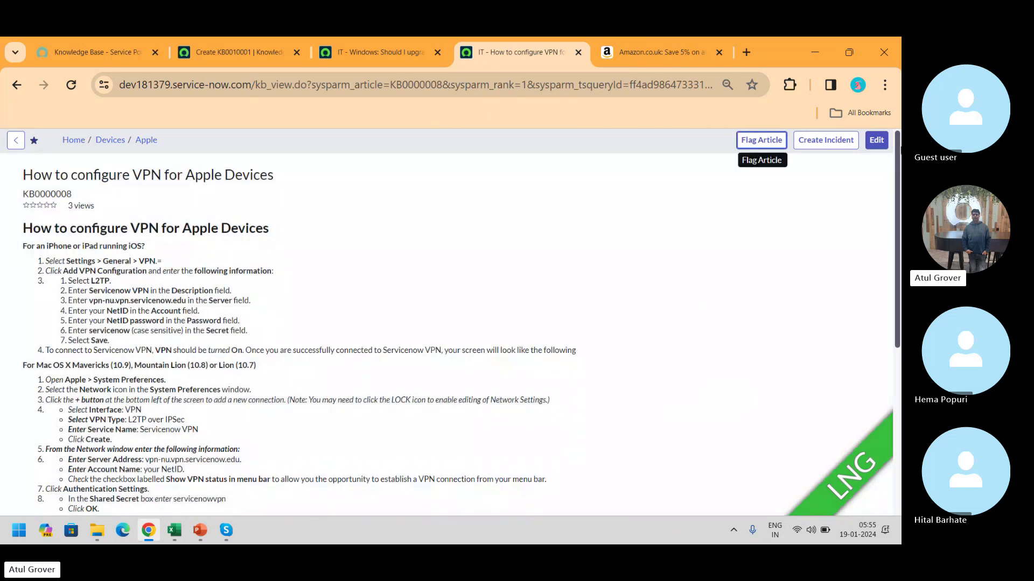
{"action": "left_click", "coordinate": [352, 49]}
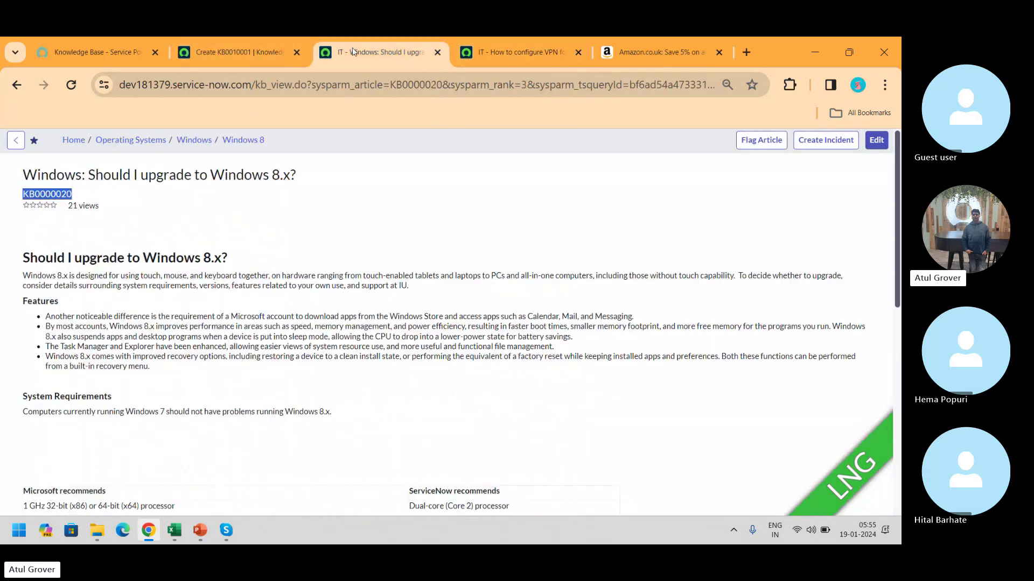
{"action": "left_click", "coordinate": [232, 52]}
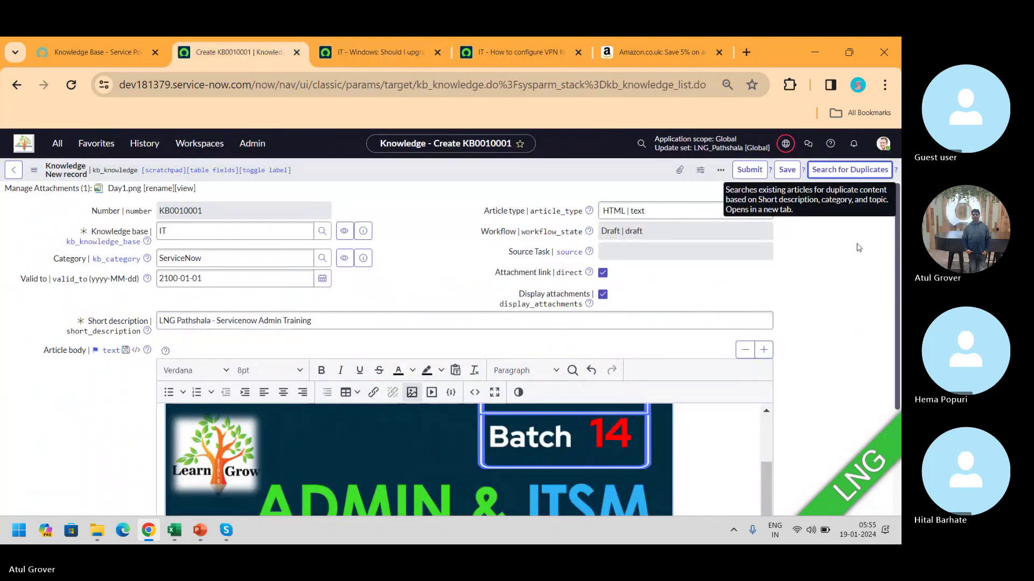
Save the draft knowledge article and look over the related links and related lists beneath its body
{"action": "left_click", "coordinate": [786, 171]}
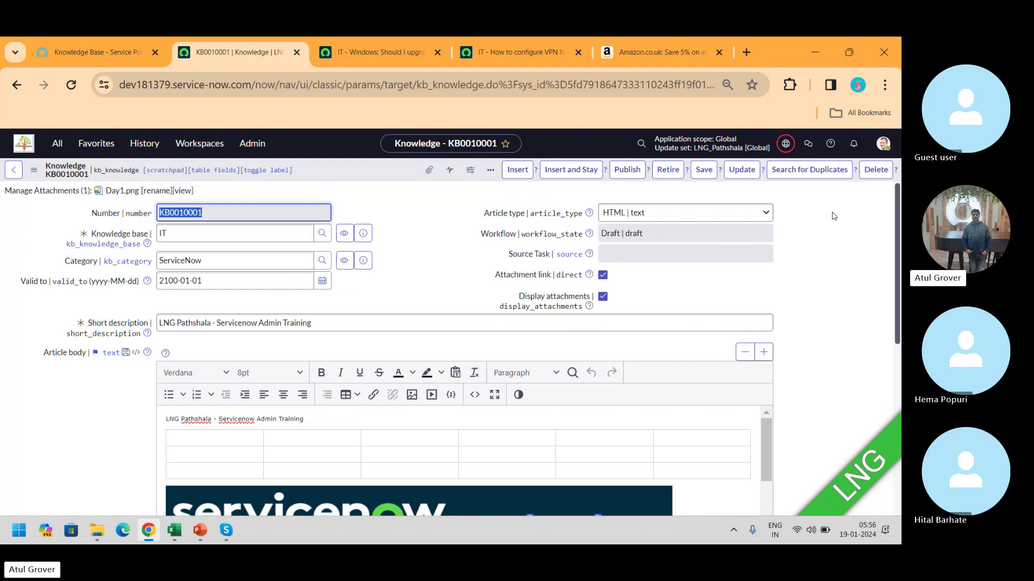
{"action": "left_click_drag", "start_coordinate": [898, 218], "coordinate": [883, 388]}
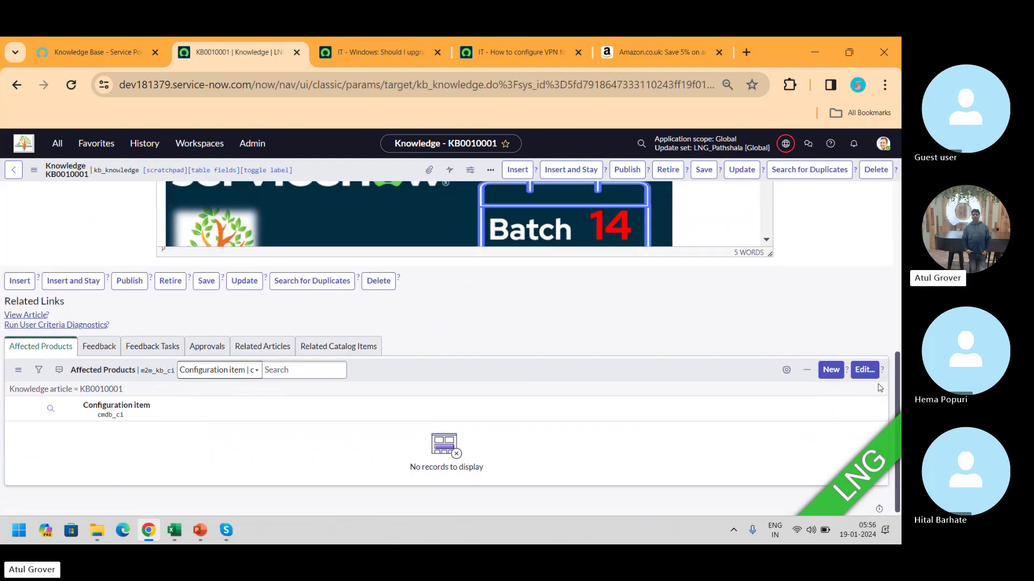
{"action": "scroll", "coordinate": [880, 385], "scroll_direction": "up", "scroll_amount": 1}
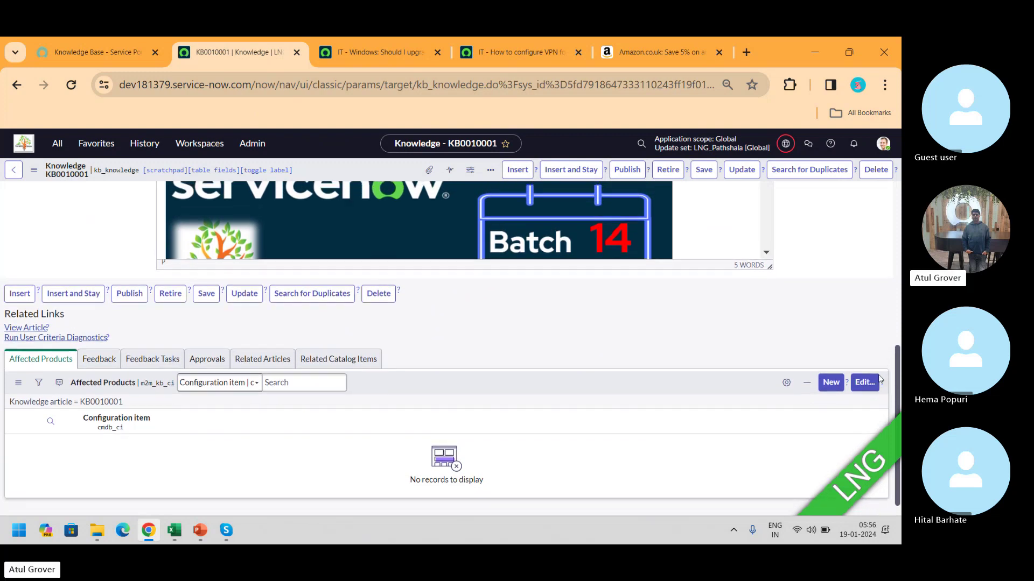
{"action": "mouse_move", "coordinate": [878, 376]}
{"action": "left_mouse_down"}
{"action": "mouse_move", "coordinate": [890, 361]}
{"action": "mouse_move", "coordinate": [891, 372]}
{"action": "left_mouse_up"}
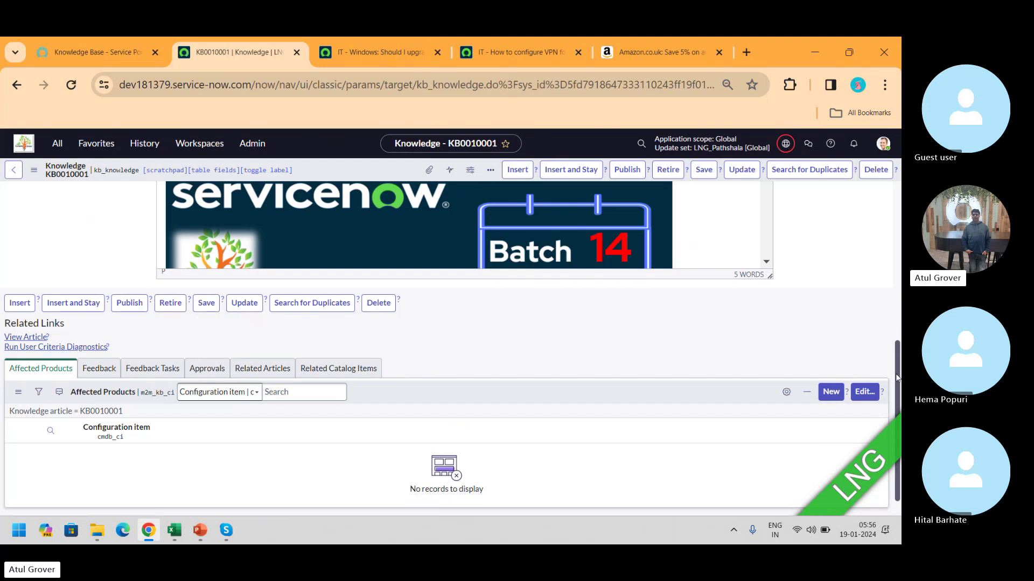
{"action": "left_click_drag", "start_coordinate": [898, 375], "coordinate": [891, 207]}
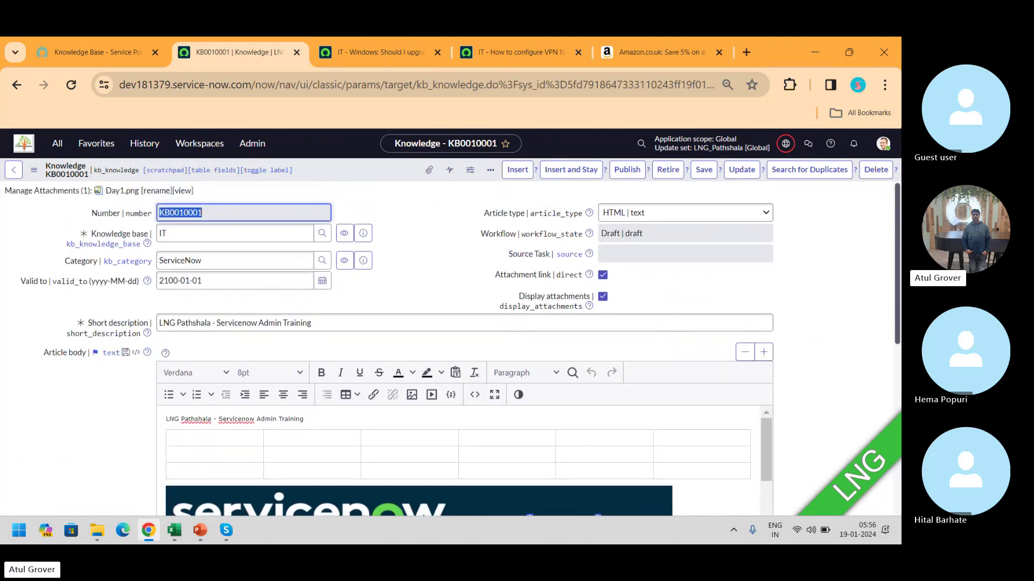
Publish the saved "LNG Pathshala - Servicenow Admin Training" knowledge article
{"action": "left_click", "coordinate": [627, 170]}
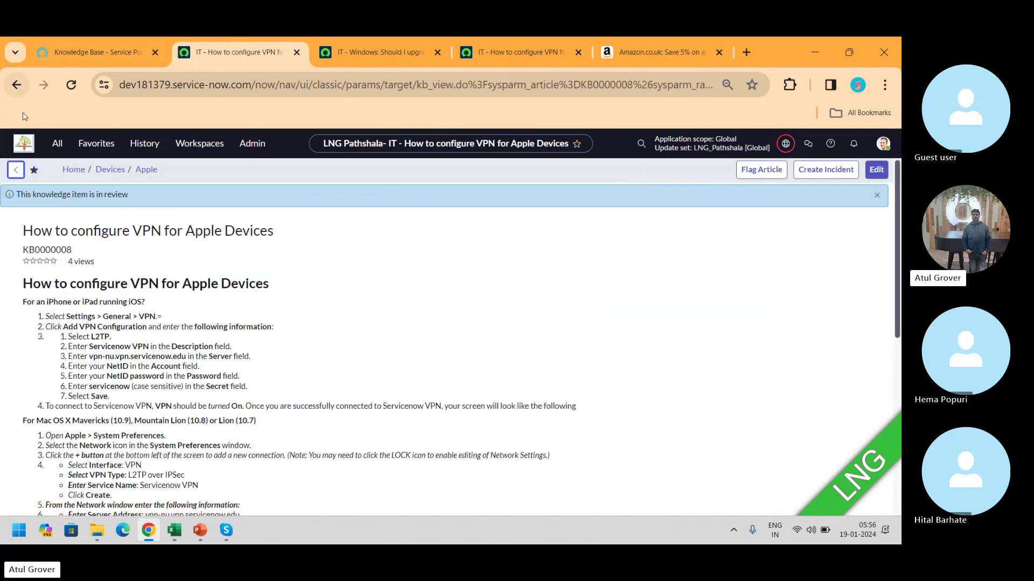
{"action": "left_click", "coordinate": [94, 39]}
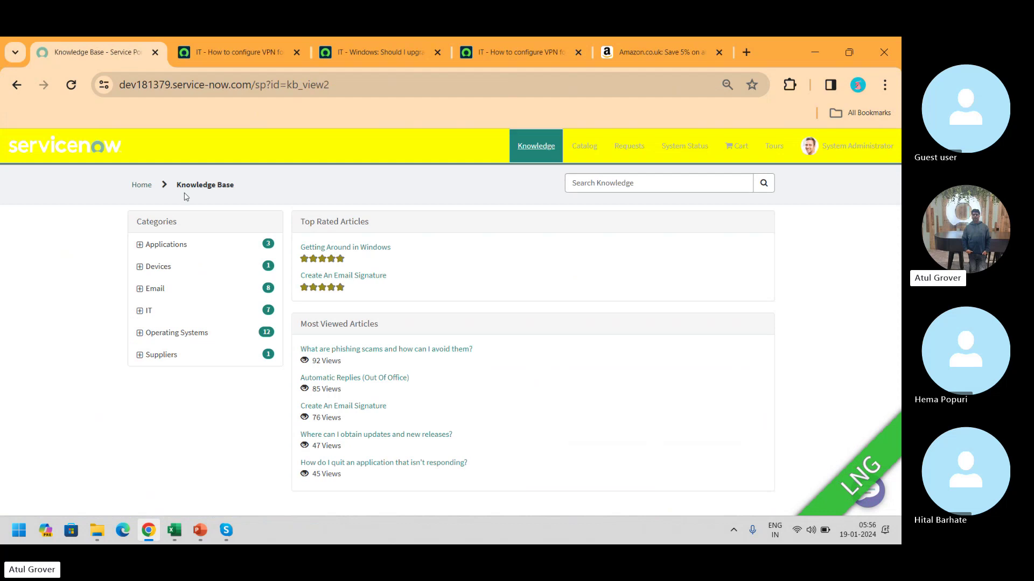
{"action": "left_click", "coordinate": [237, 59]}
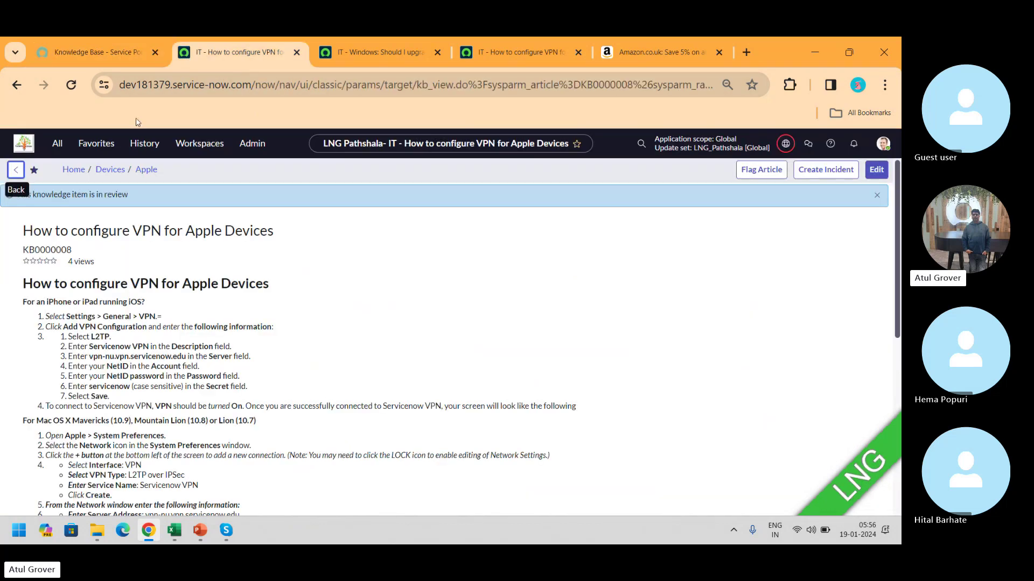
Open "LNG Pathshala - Servicenow Admin Training" from the list of all knowledge articles and view its approvals
{"action": "left_click", "coordinate": [57, 144]}
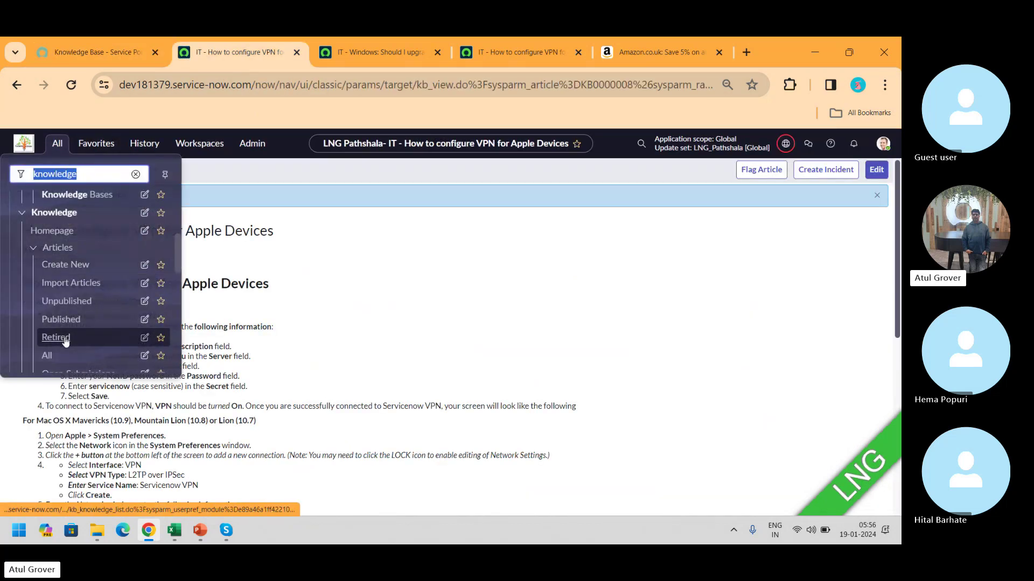
{"action": "left_click", "coordinate": [48, 357]}
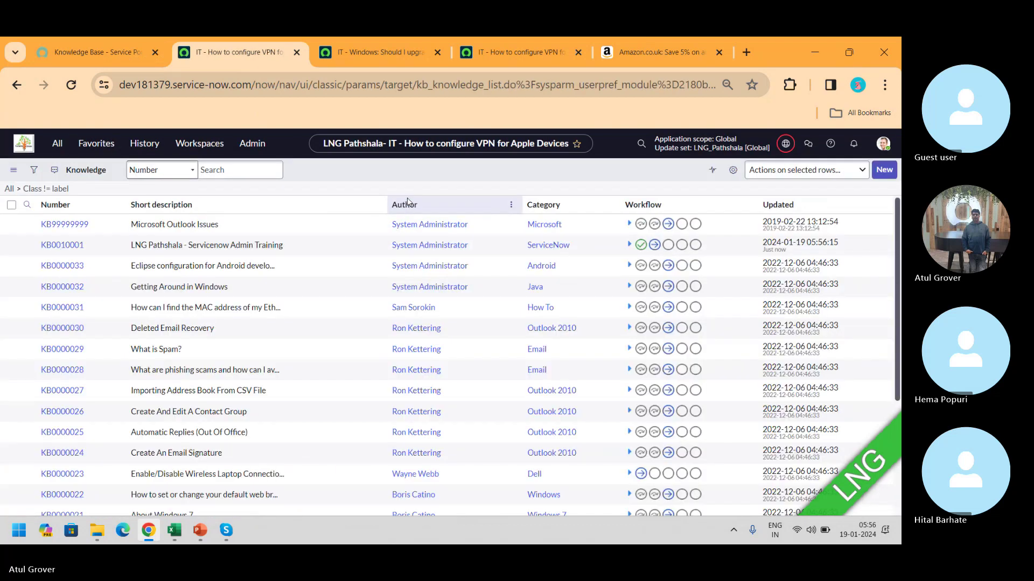
{"action": "left_click", "coordinate": [62, 275]}
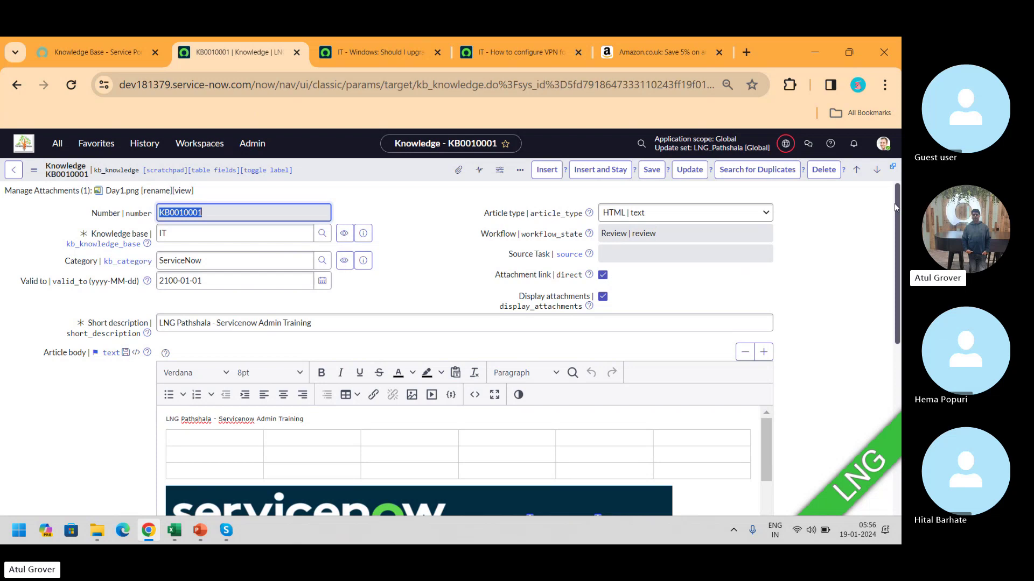
{"action": "left_click_drag", "start_coordinate": [895, 207], "coordinate": [884, 384]}
{"action": "left_click", "coordinate": [210, 345]}
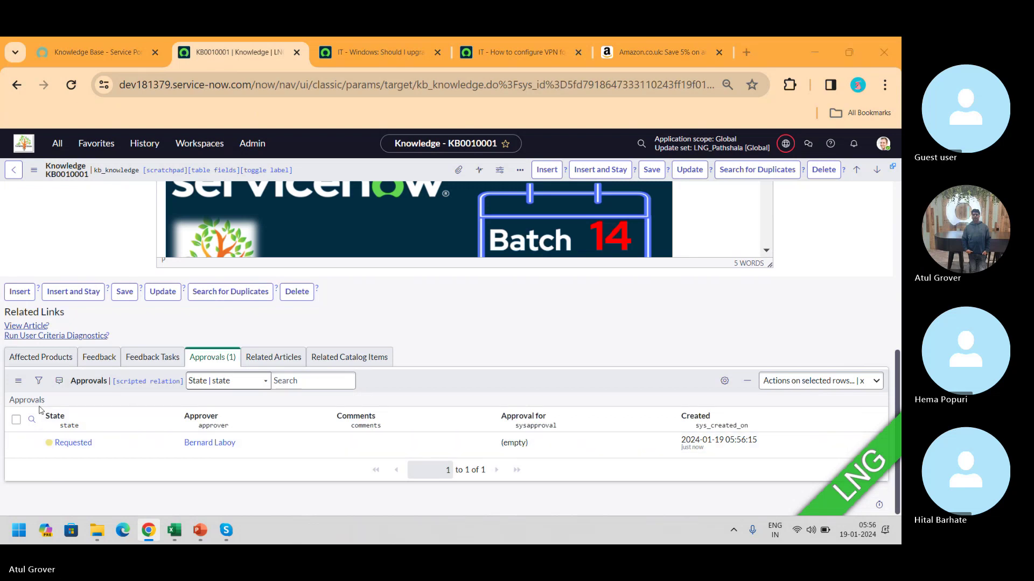
{"action": "key", "text": "alt+Tab"}
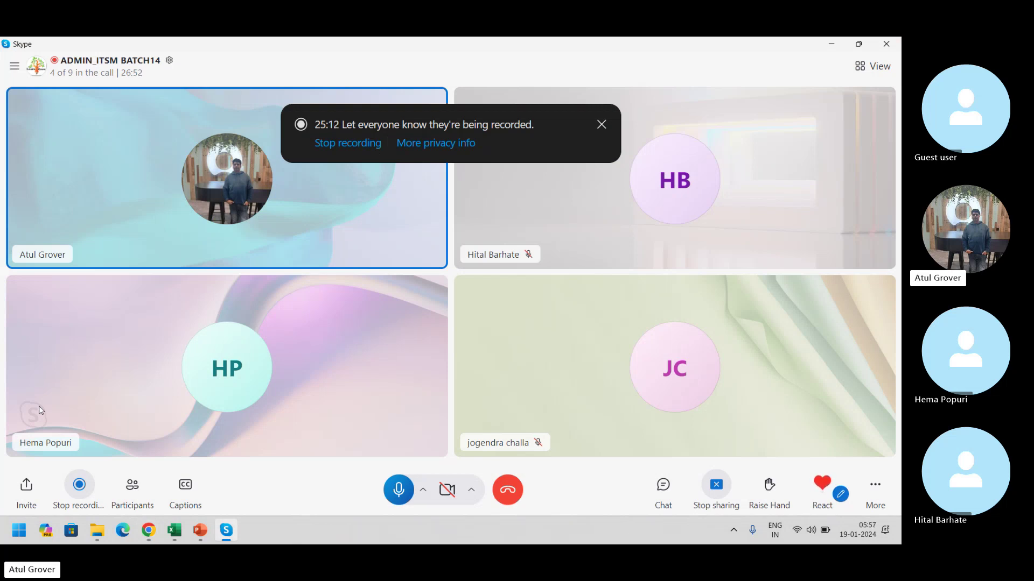
{"action": "key", "text": "alt+Tab"}
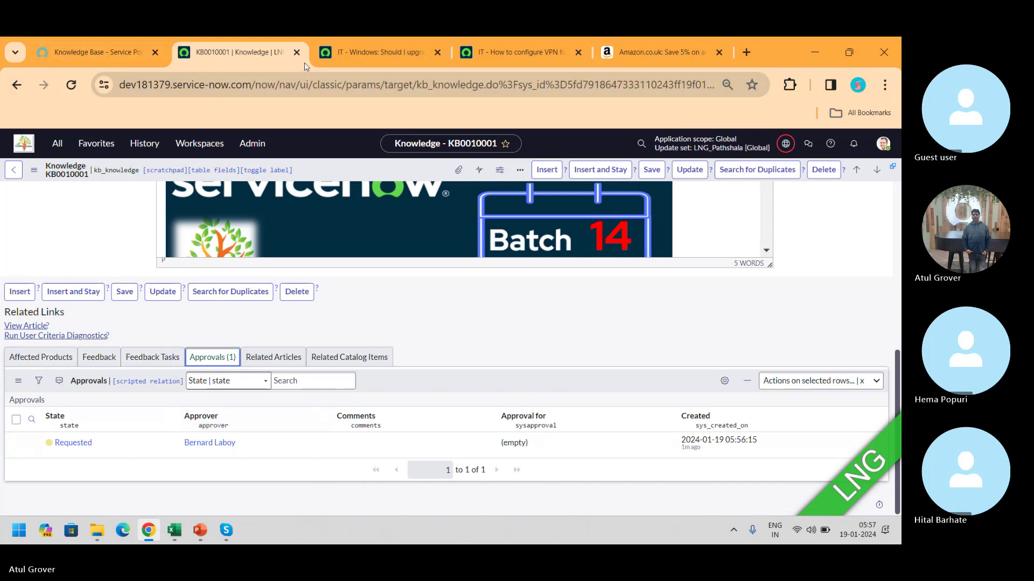
Replace the Windows 8.x article page with the instance home page and open the Knowledge Bases list under Knowledge administration
{"action": "left_click", "coordinate": [380, 49]}
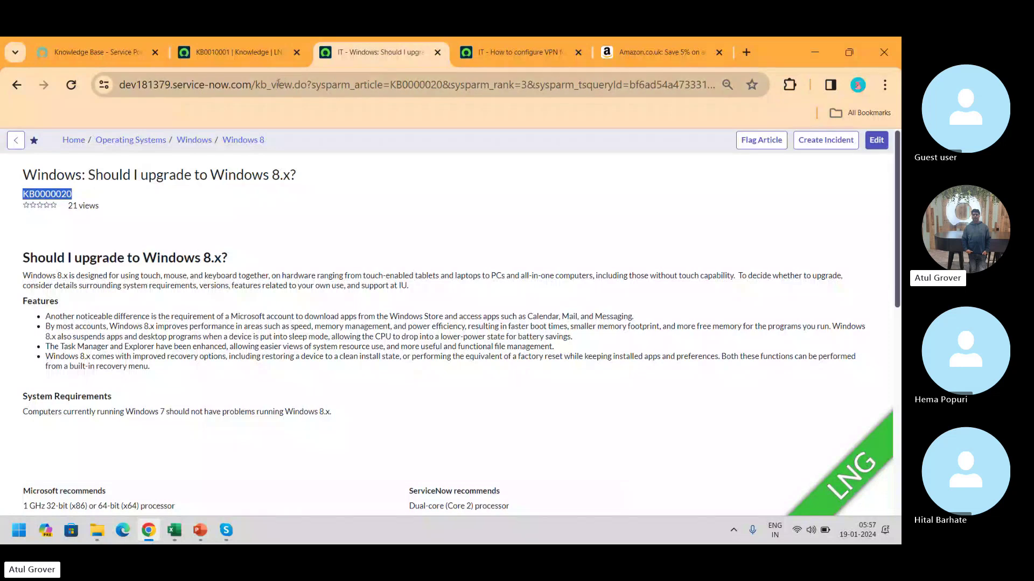
{"action": "left_click_drag", "start_coordinate": [254, 84], "coordinate": [891, 58]}
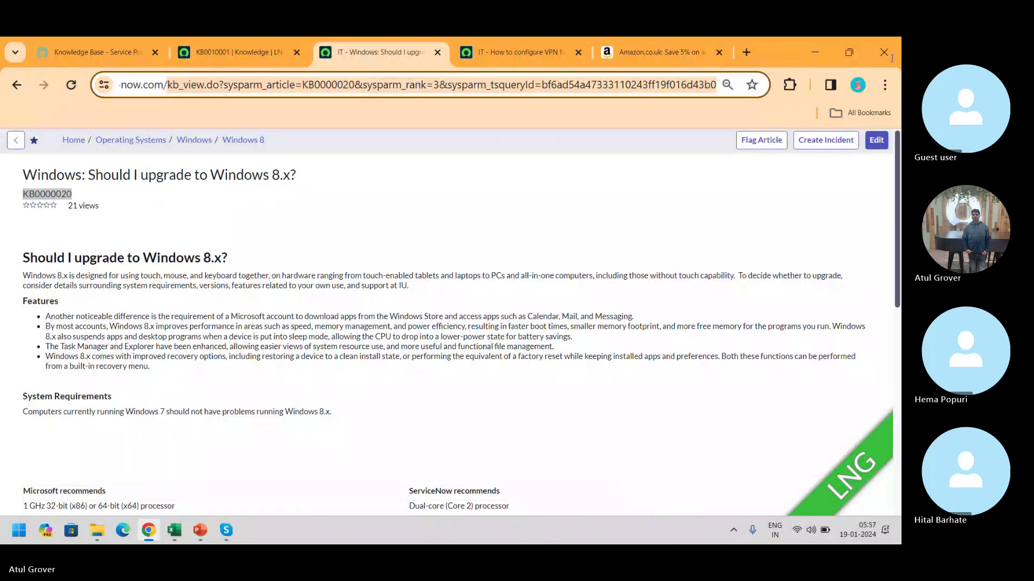
{"action": "key", "text": "BackSpace"}
{"action": "key", "text": "Return"}
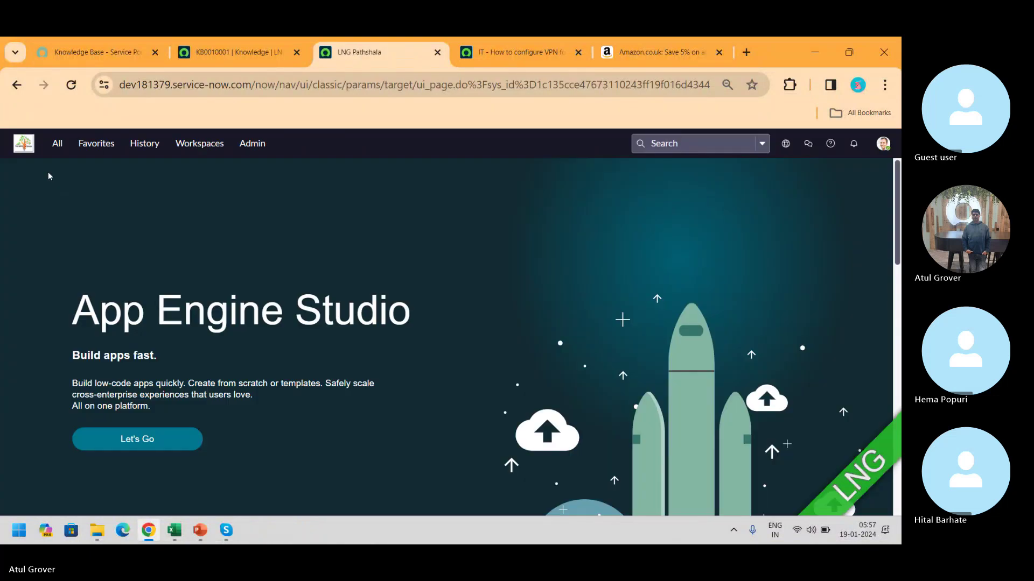
{"action": "left_click", "coordinate": [57, 144]}
{"action": "type", "text": "k"}
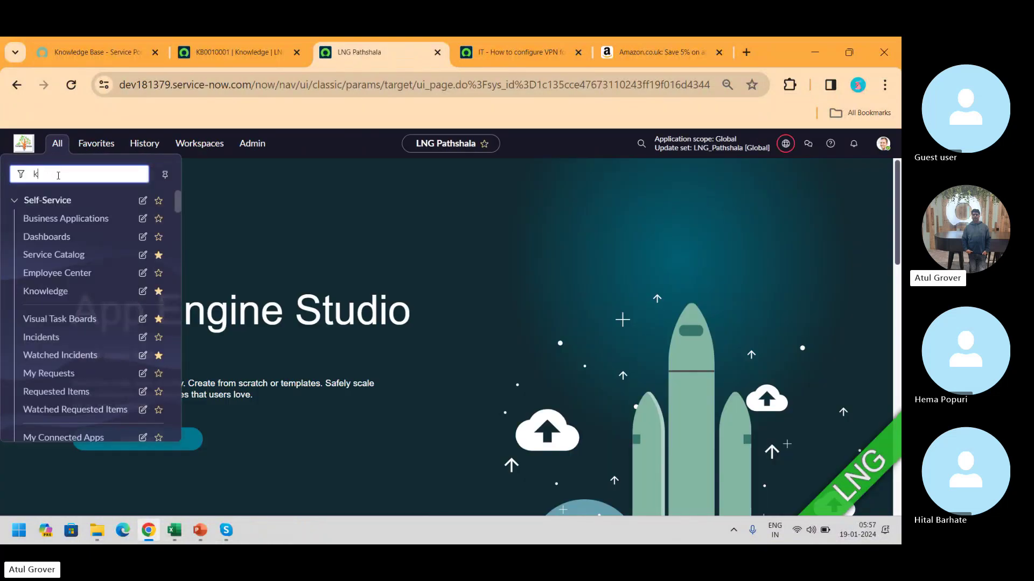
{"action": "type", "text": "nowled"}
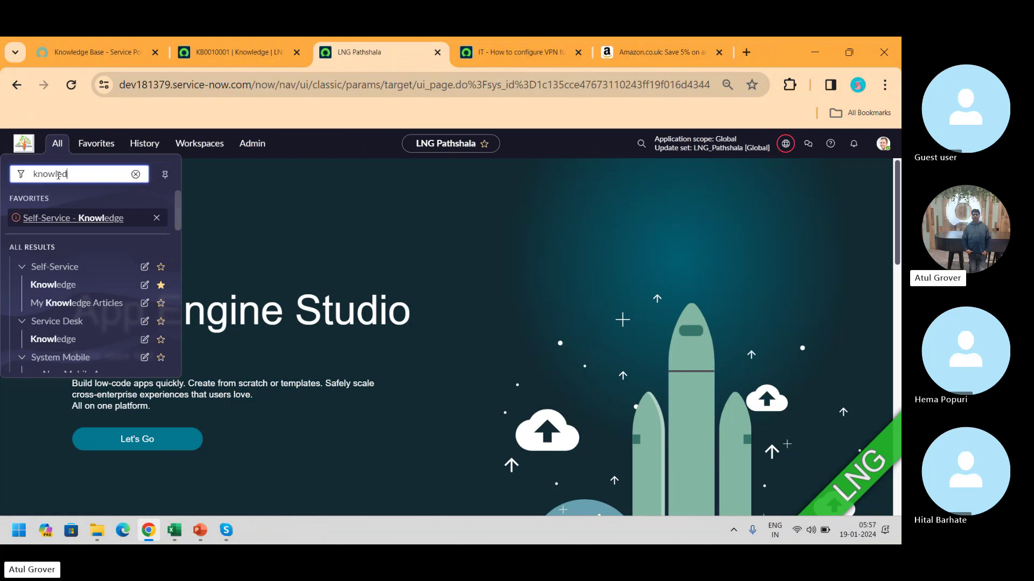
{"action": "type", "text": "ge"}
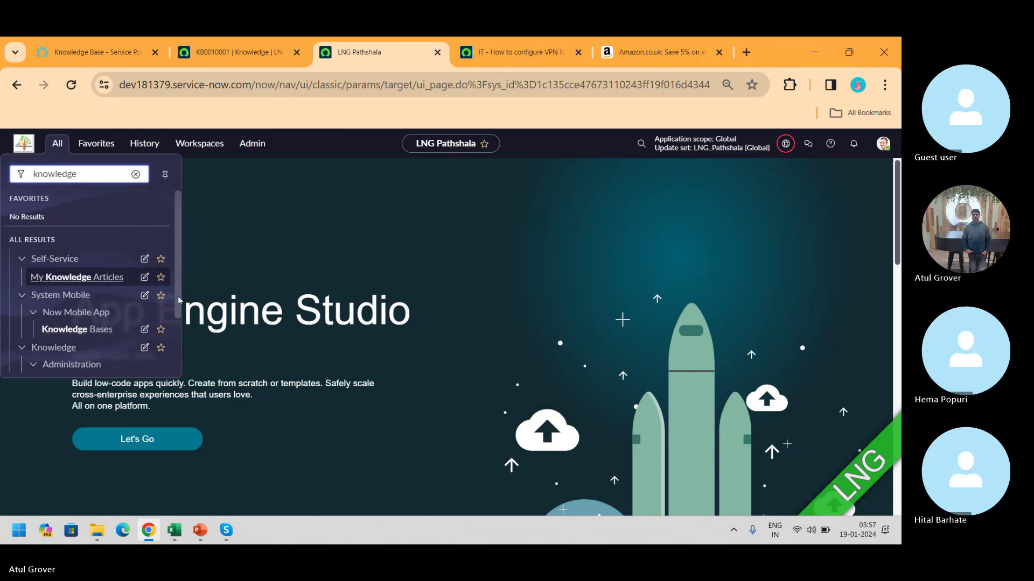
{"action": "scroll", "coordinate": [179, 299], "scroll_direction": "down", "scroll_amount": 2}
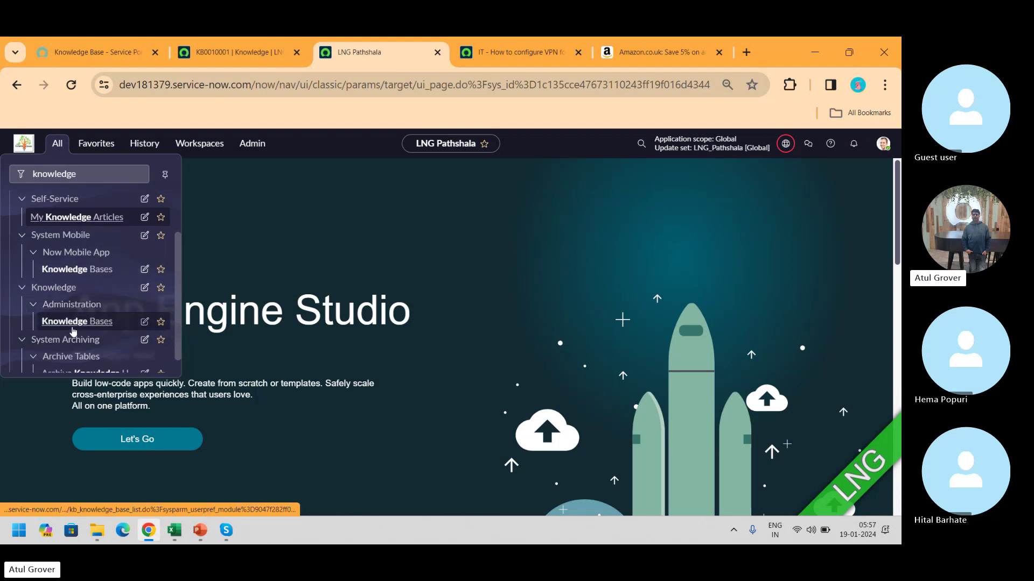
{"action": "left_click", "coordinate": [73, 328]}
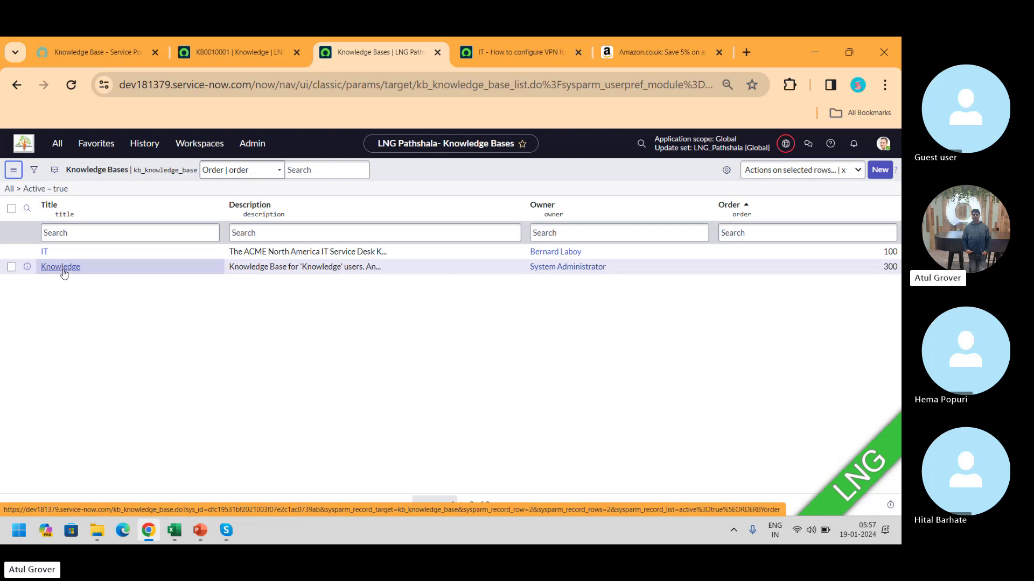
Check which knowledge base the article belongs to and open the IT knowledge base record to examine its owner and publish workflow
{"action": "left_click", "coordinate": [263, 51]}
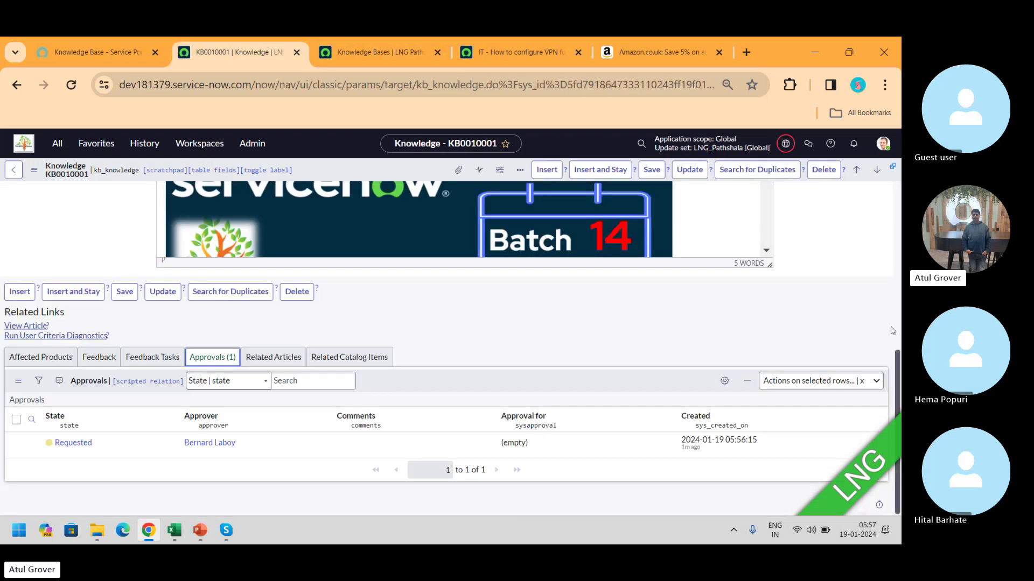
{"action": "left_click_drag", "start_coordinate": [898, 357], "coordinate": [898, 188]}
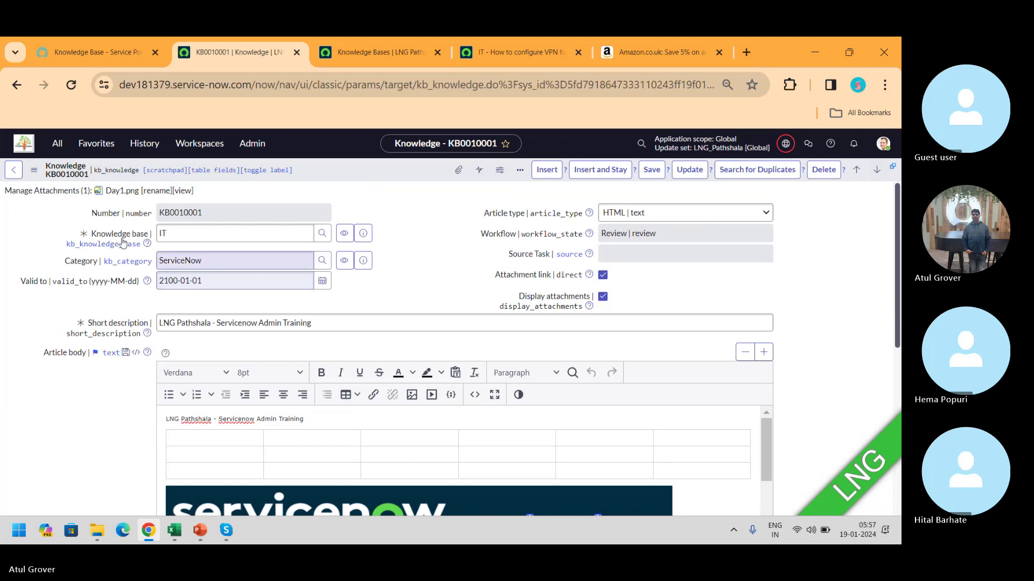
{"action": "left_click", "coordinate": [377, 52]}
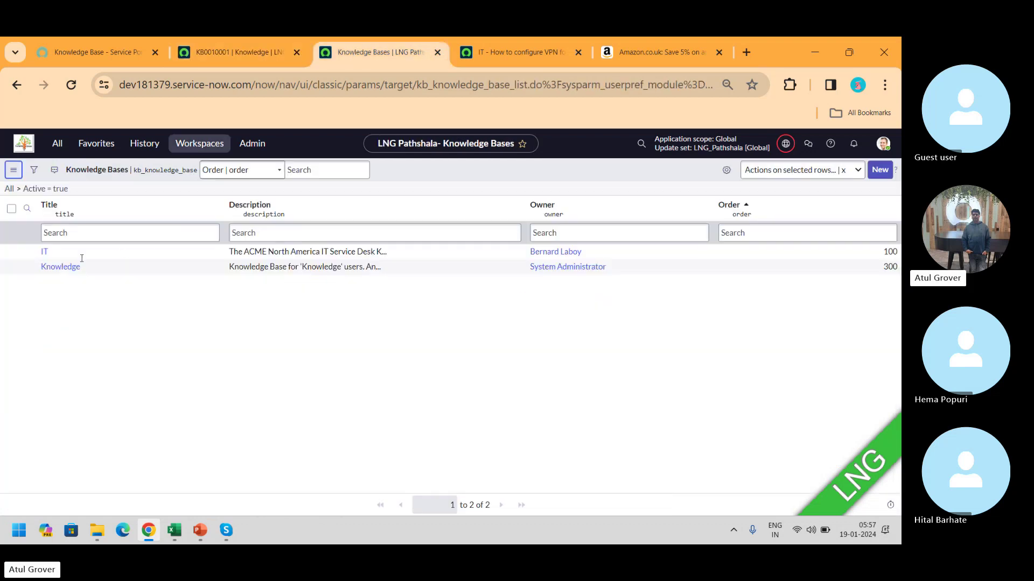
{"action": "left_click", "coordinate": [41, 254]}
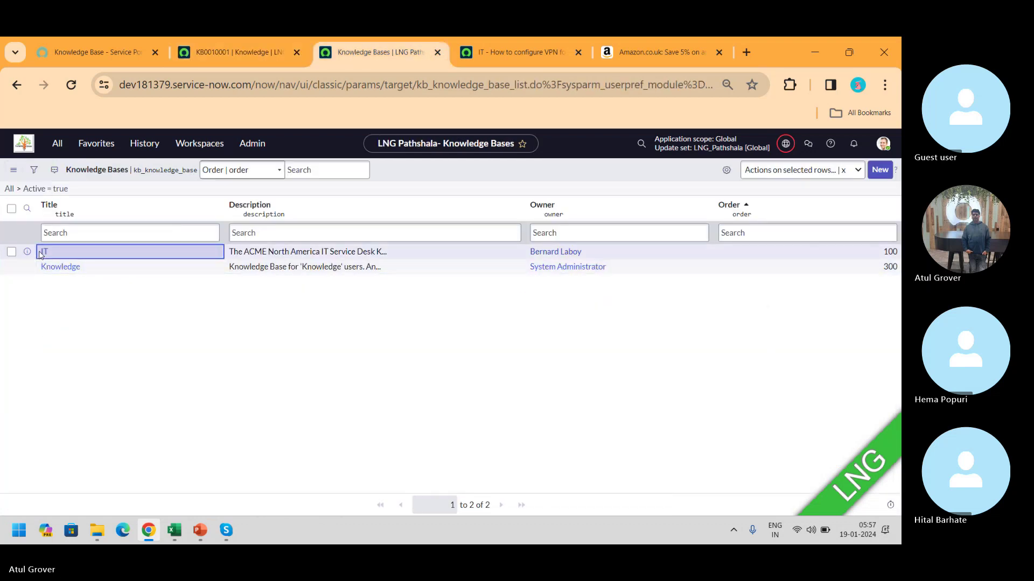
{"action": "left_click", "coordinate": [45, 253]}
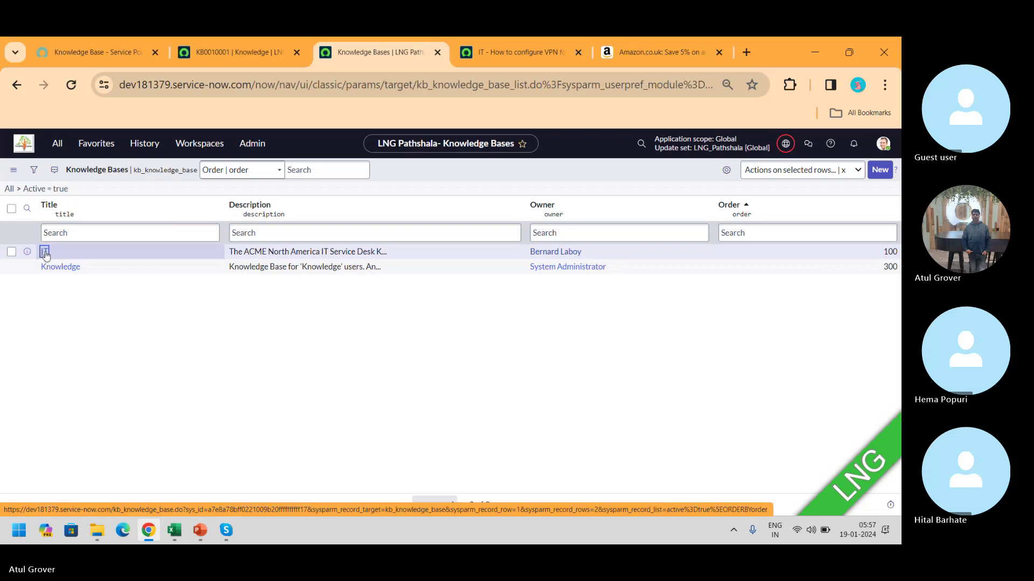
{"action": "left_click", "coordinate": [44, 253]}
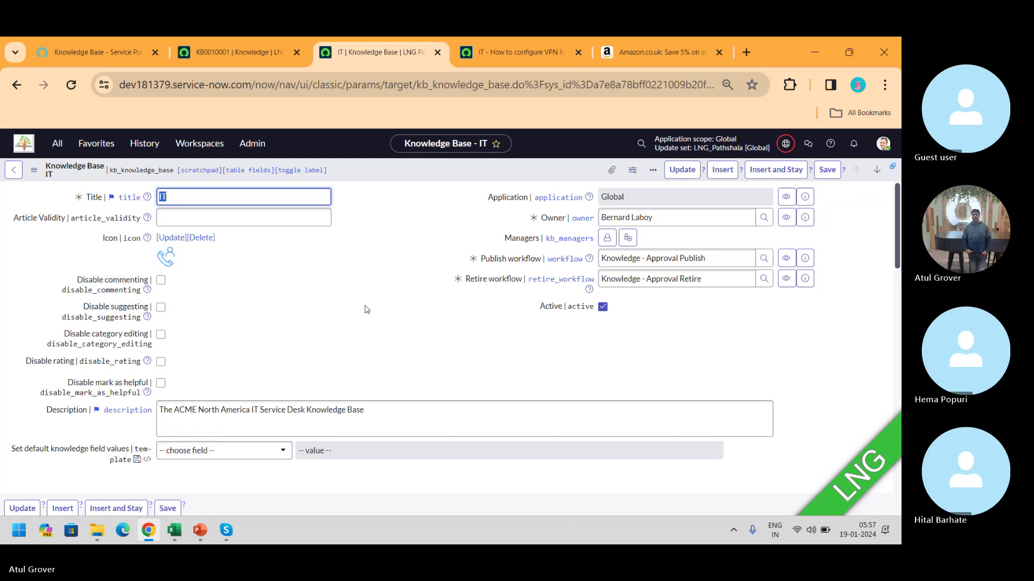
{"action": "left_click", "coordinate": [234, 60]}
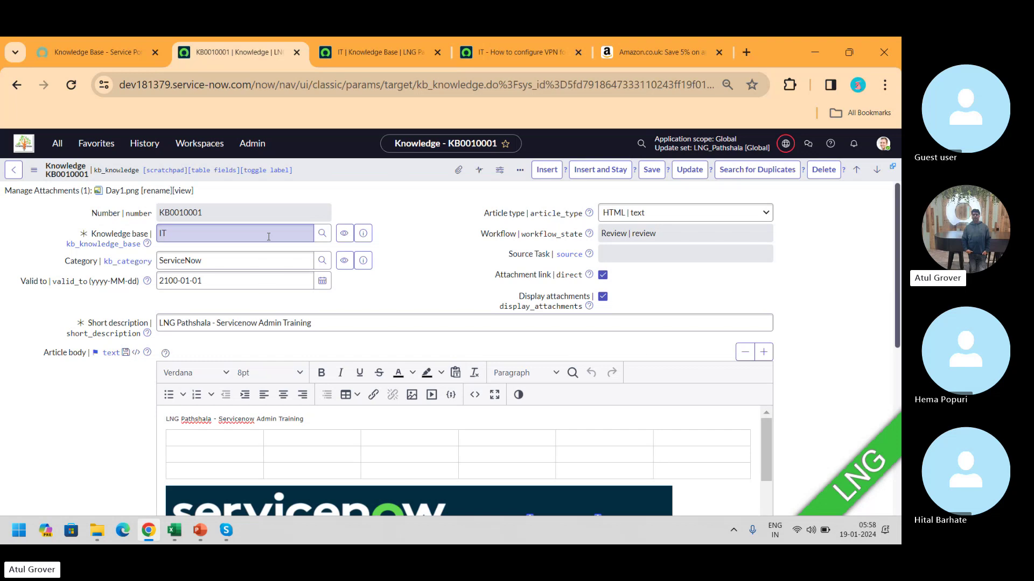
{"action": "left_click", "coordinate": [369, 52]}
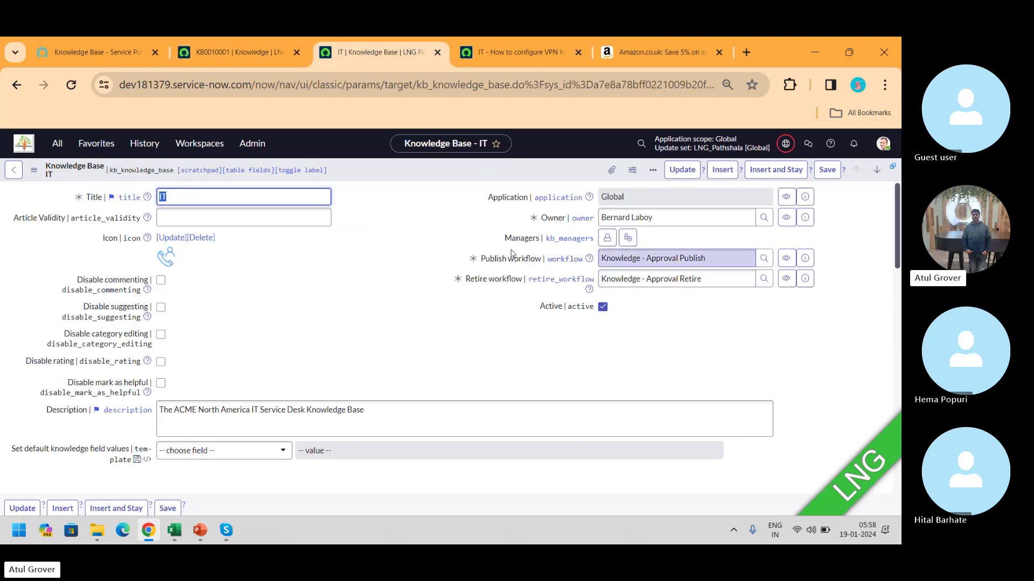
Examine the retire workflow assigned to the IT knowledge base
{"action": "left_click", "coordinate": [446, 279]}
{"action": "left_click_drag", "start_coordinate": [446, 279], "coordinate": [760, 296]}
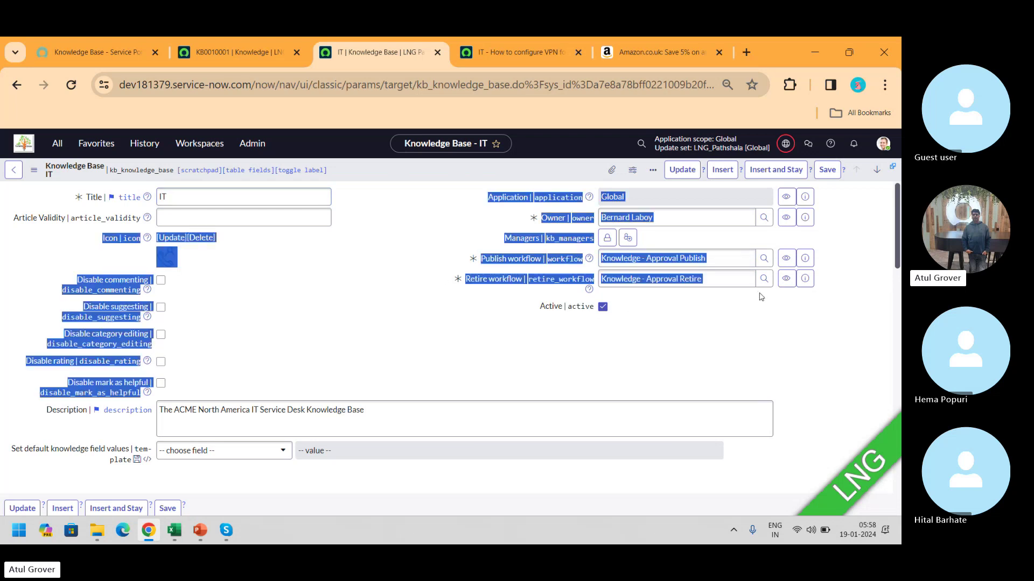
{"action": "left_click", "coordinate": [771, 312]}
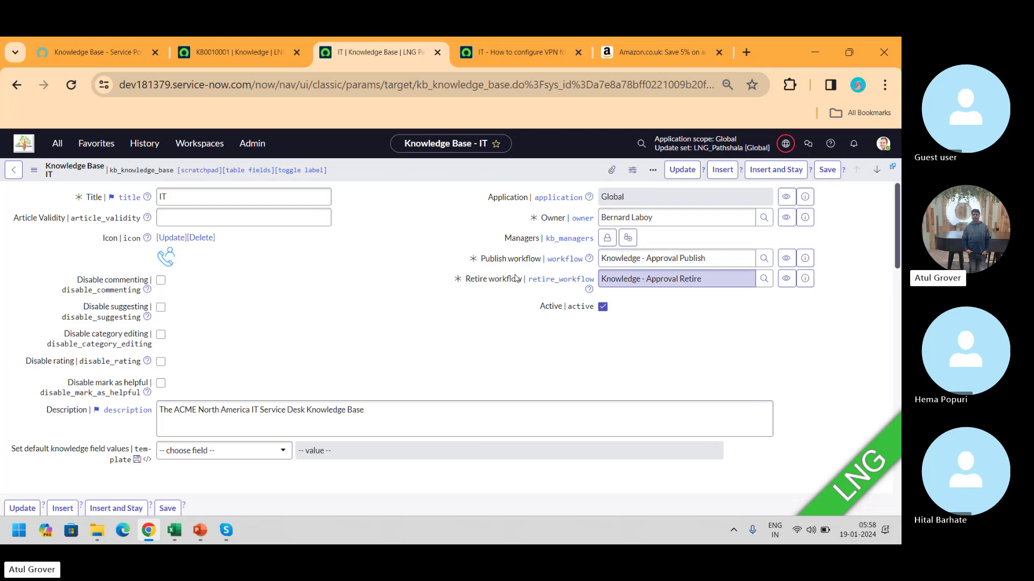
Replace the Apple Devices VPN article page with the instance home page
{"action": "left_click", "coordinate": [496, 54]}
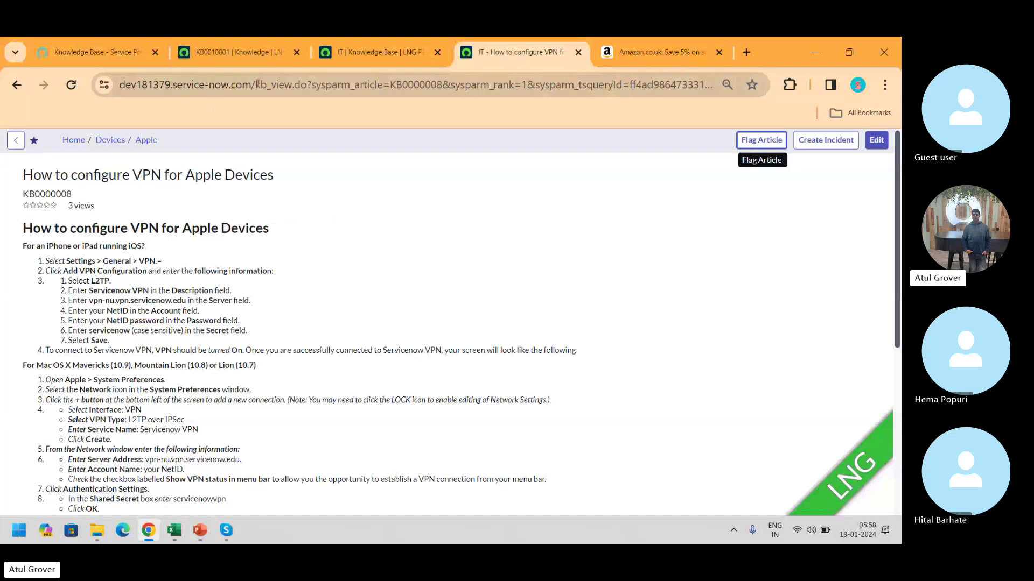
{"action": "left_click_drag", "start_coordinate": [256, 85], "coordinate": [865, 118]}
{"action": "key", "text": "BackSpace"}
{"action": "key", "text": "BackSpace"}
{"action": "key", "text": "Return"}
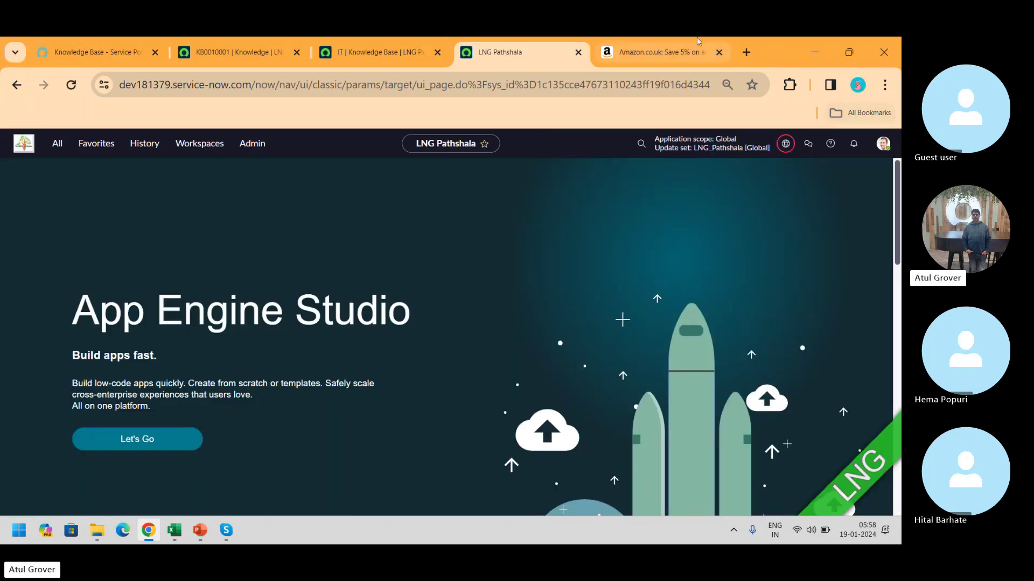
{"action": "left_click", "coordinate": [58, 144]}
{"action": "type", "text": "work"}
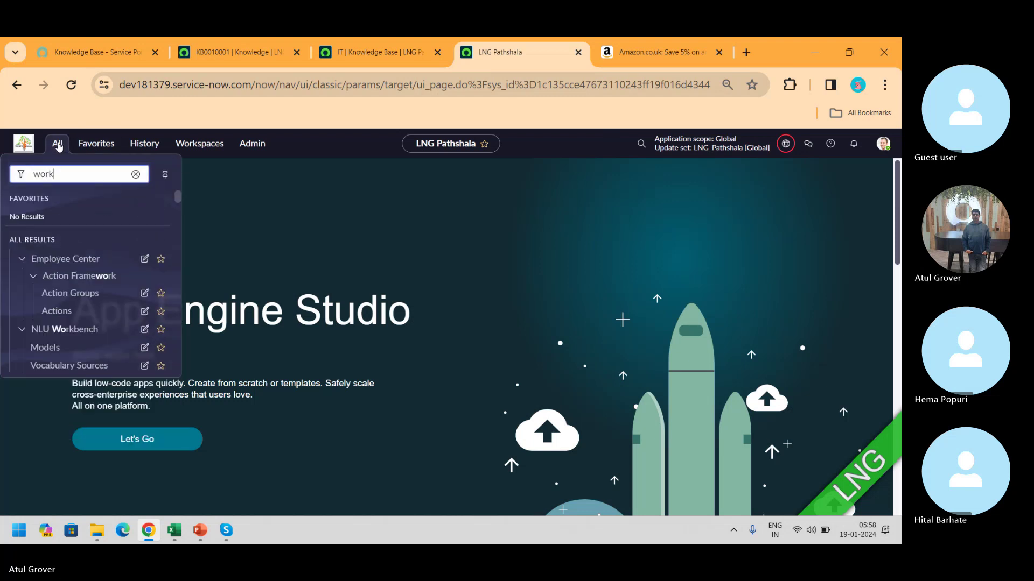
{"action": "key", "text": "BackSpace"}
{"action": "key", "text": "BackSpace"}
{"action": "key", "text": "BackSpace"}
{"action": "key", "text": "BackSpace"}
{"action": "type", "text": "flow"}
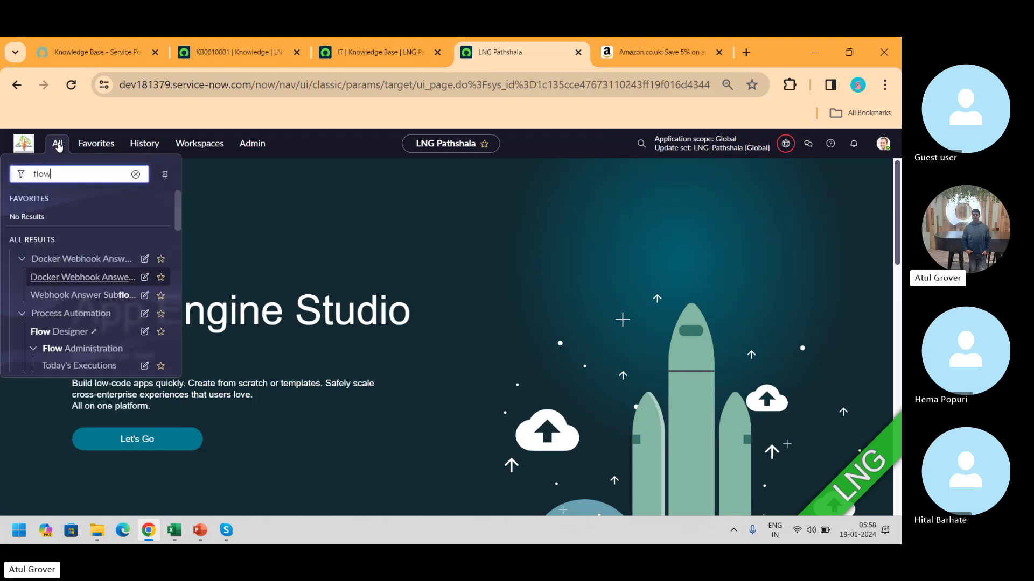
{"action": "left_click", "coordinate": [235, 54]}
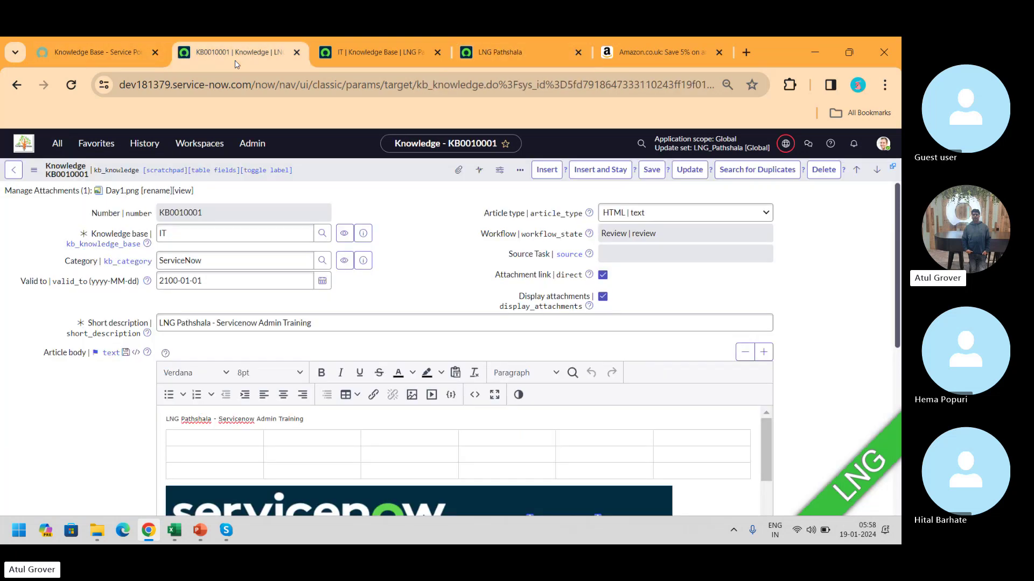
{"action": "left_click", "coordinate": [377, 52]}
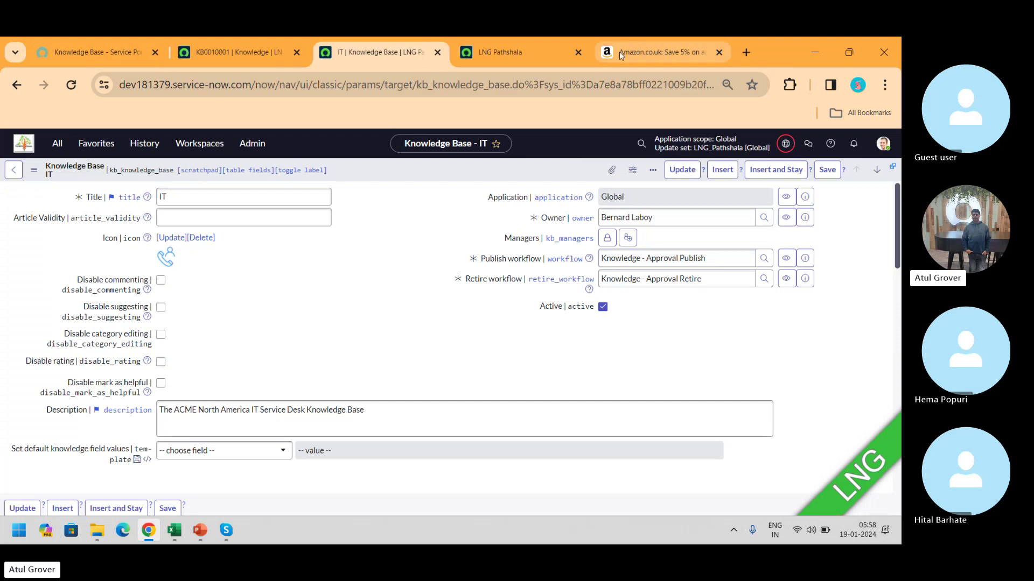
{"action": "left_click", "coordinate": [506, 52]}
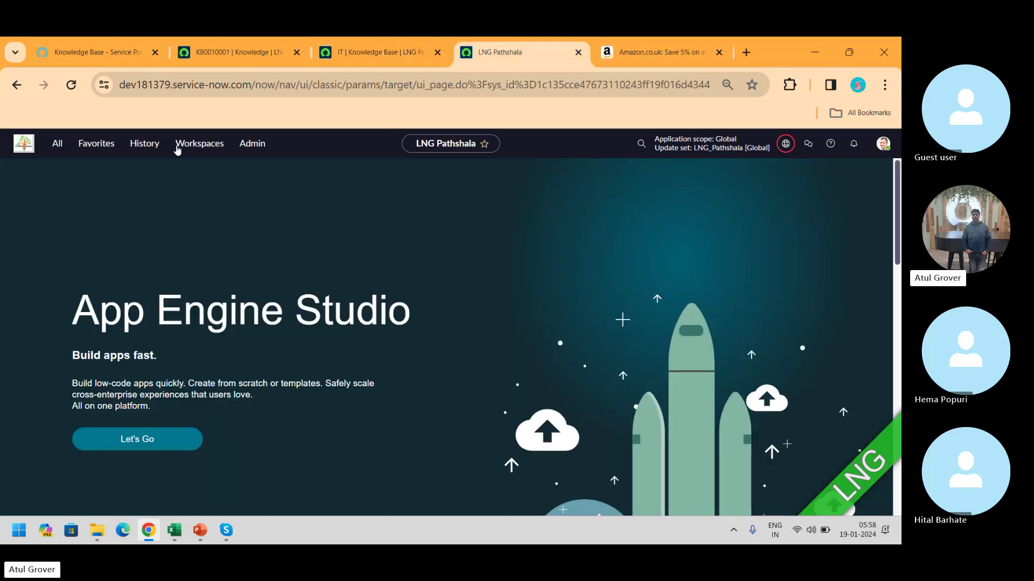
Find and open the Workflow Editor, and filter its workflow list by "know"
{"action": "left_click", "coordinate": [65, 142]}
{"action": "type", "text": "workflow"}
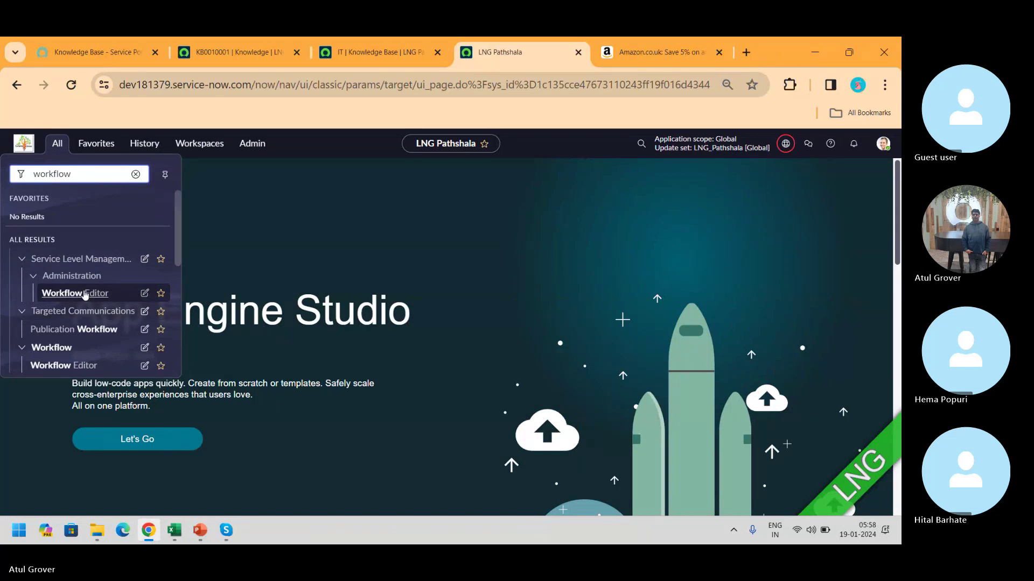
{"action": "left_click", "coordinate": [79, 367]}
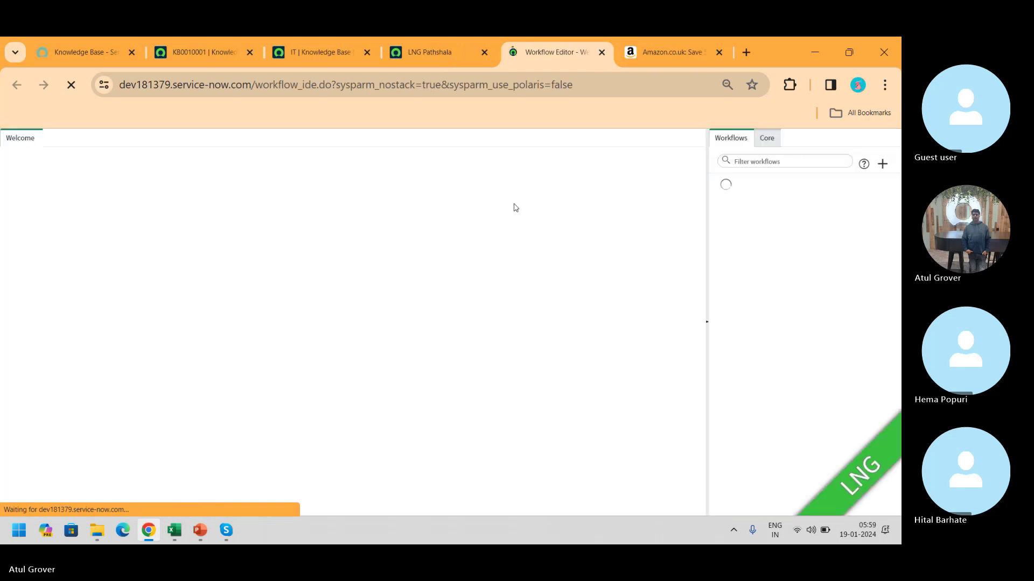
{"action": "left_click", "coordinate": [756, 162]}
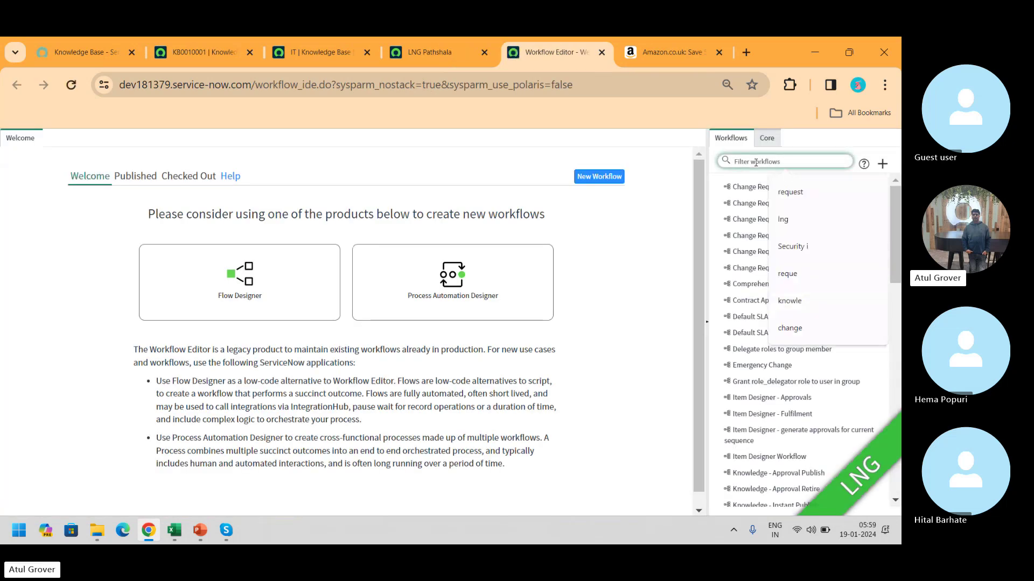
{"action": "type", "text": "know"}
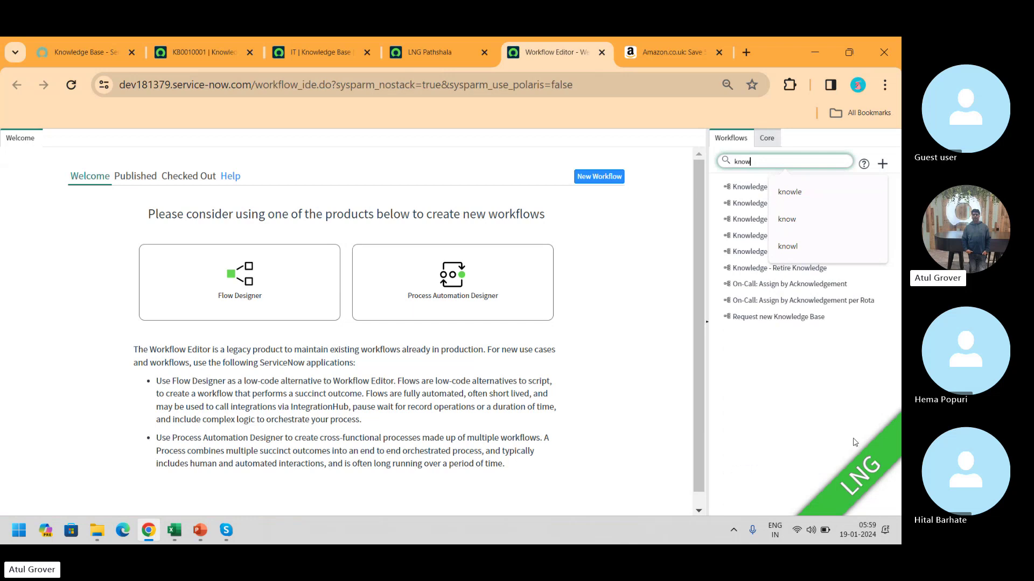
{"action": "left_click", "coordinate": [795, 417]}
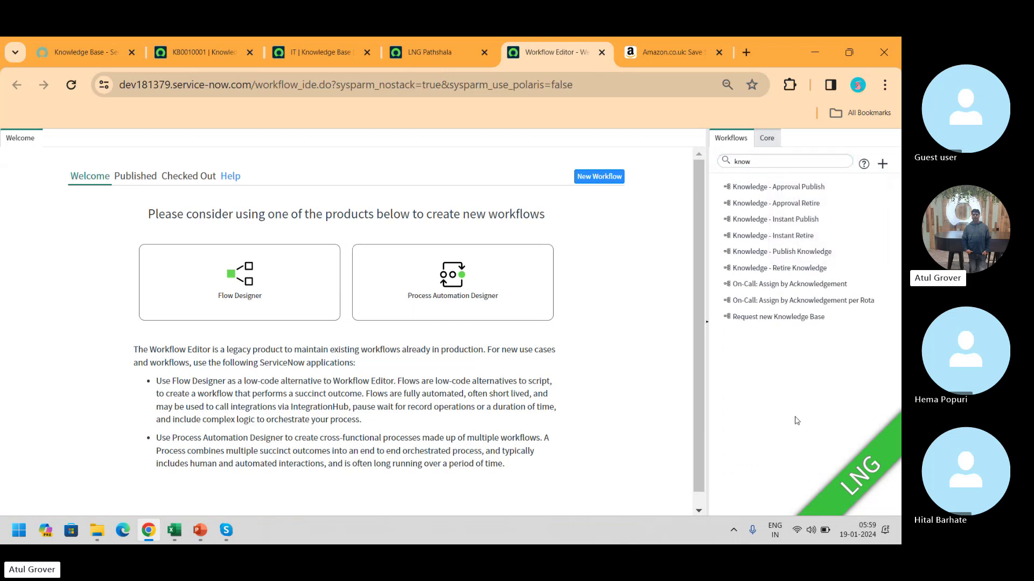
Check the publish workflow name on the IT knowledge base record and open the Knowledge - Approval Publish workflow
{"action": "left_click", "coordinate": [304, 53]}
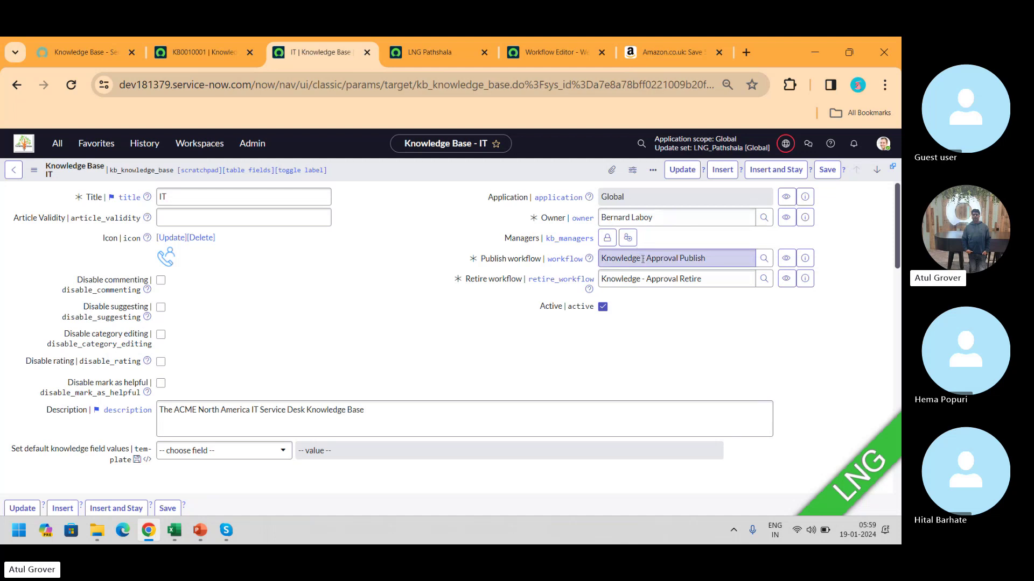
{"action": "left_click", "coordinate": [538, 50]}
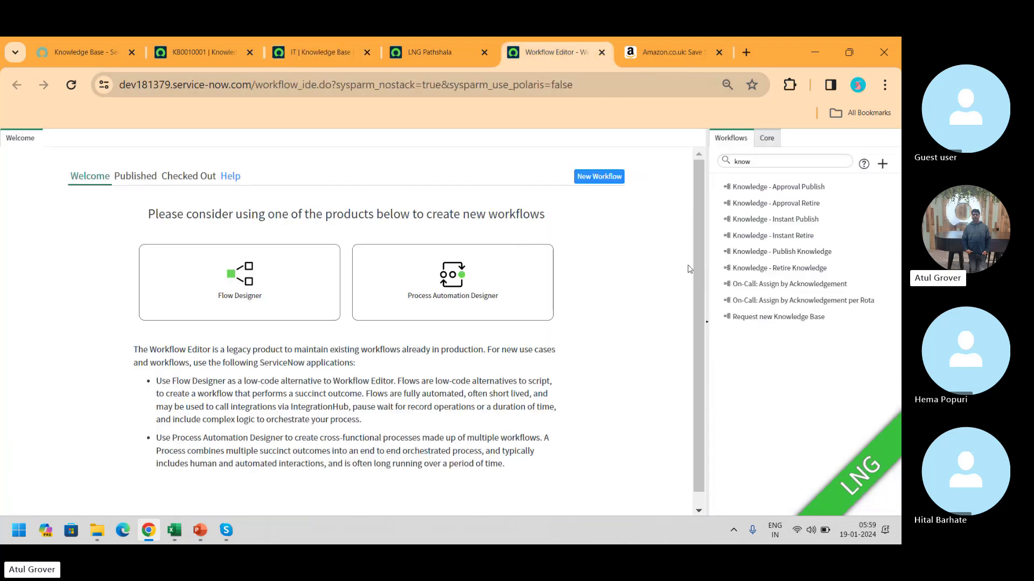
{"action": "left_click", "coordinate": [759, 186]}
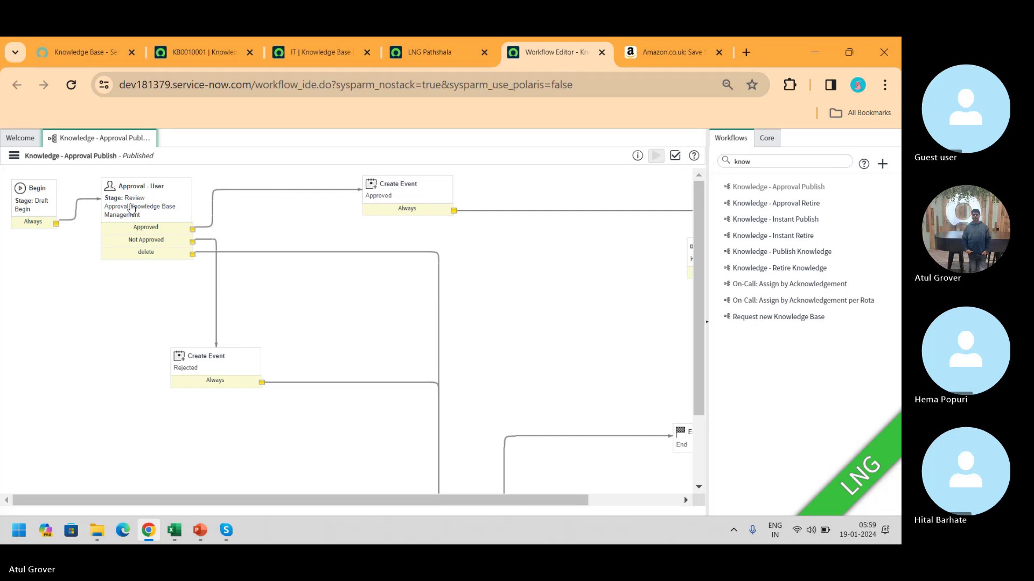
Examine the approver settings in the Approval - User activity's properties, and close them without changes
{"action": "double_click", "coordinate": [132, 208]}
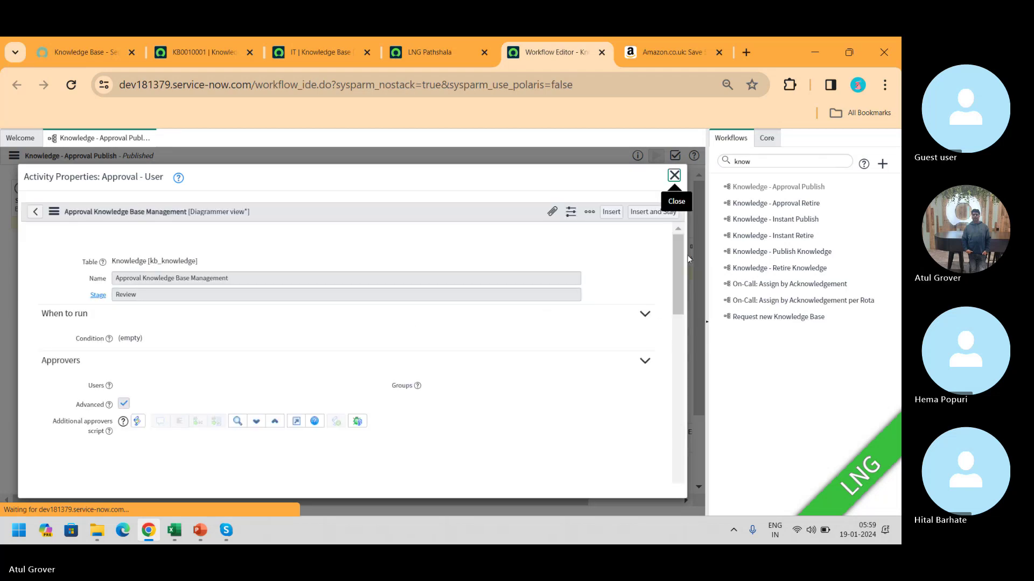
{"action": "left_click_drag", "start_coordinate": [677, 258], "coordinate": [704, 288]}
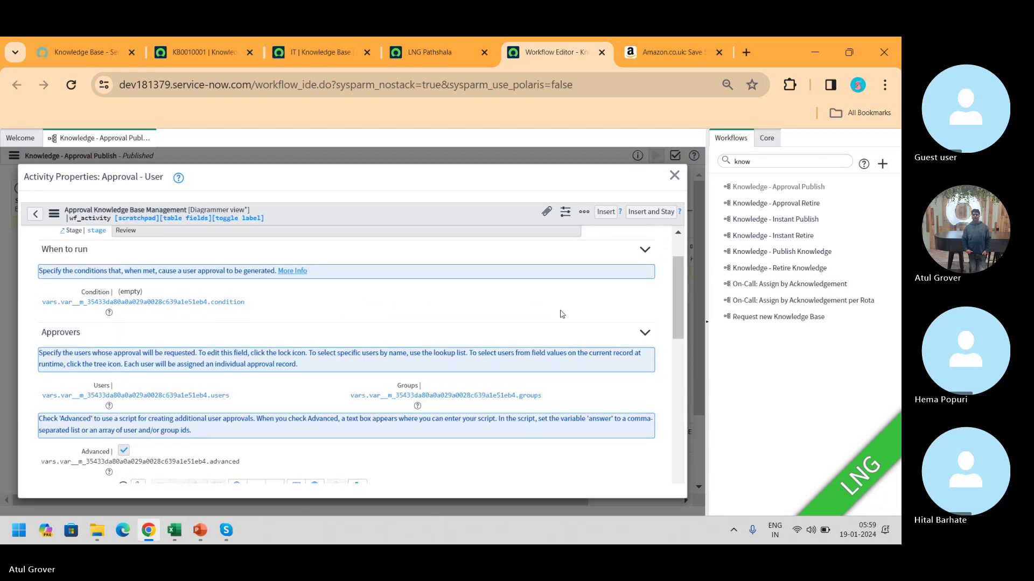
{"action": "triple_click", "coordinate": [80, 400]}
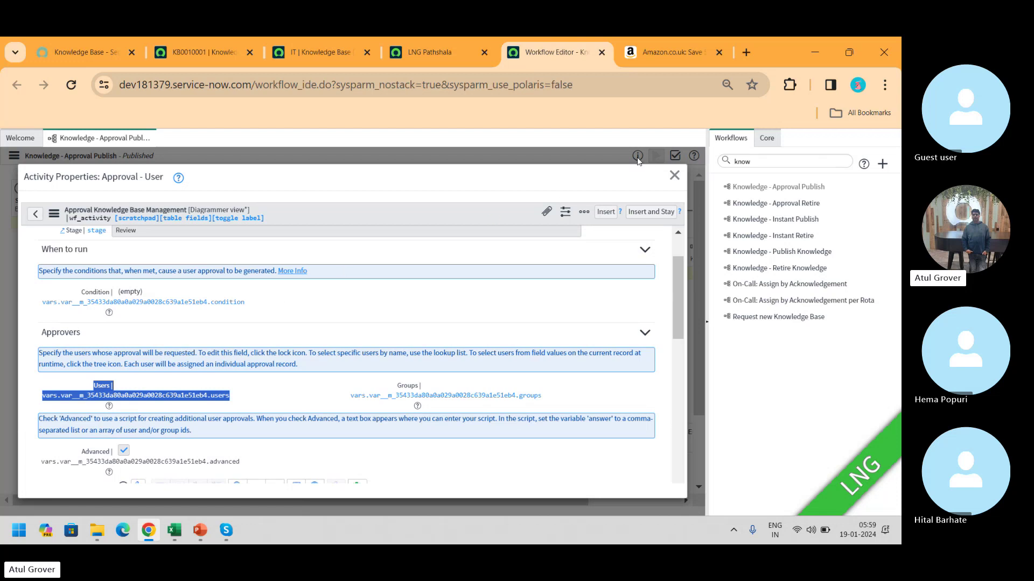
{"action": "left_click", "coordinate": [674, 176]}
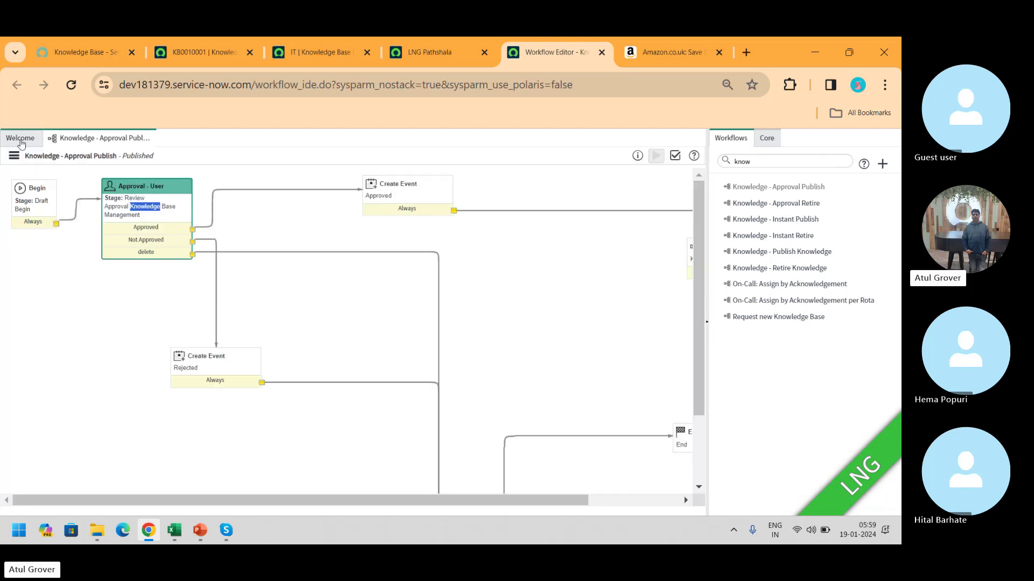
Check the IT knowledge base's owner, list the available publish workflows and select Knowledge - Approval Publish
{"action": "left_click", "coordinate": [300, 54]}
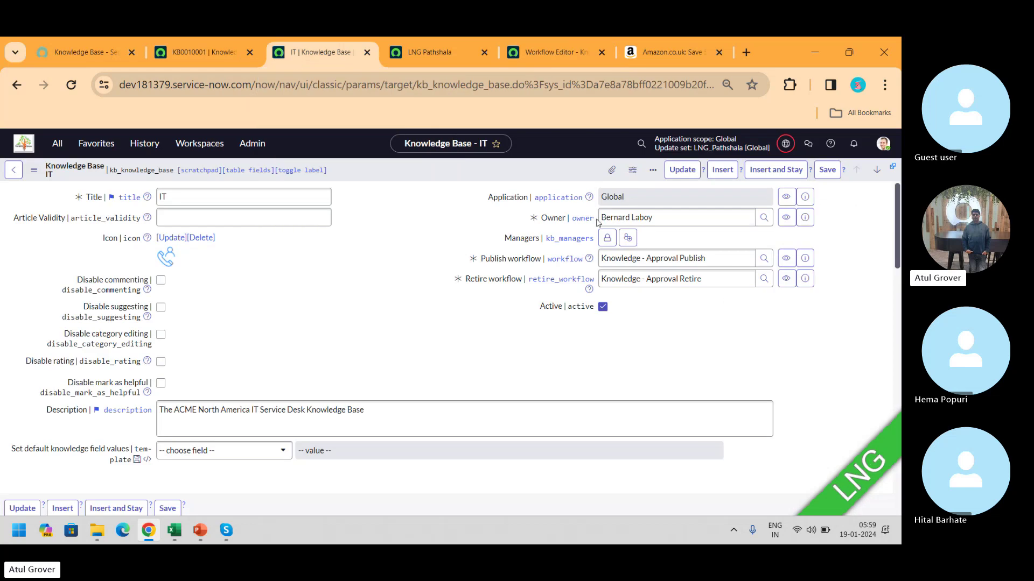
{"action": "left_click", "coordinate": [622, 214]}
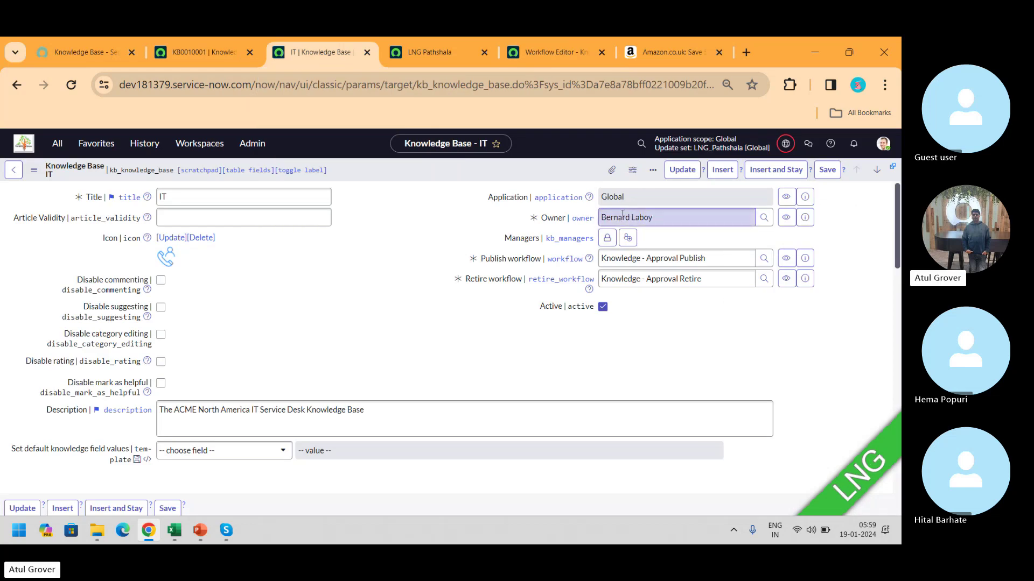
{"action": "left_click", "coordinate": [720, 259]}
{"action": "left_click_drag", "start_coordinate": [721, 259], "coordinate": [571, 262]}
{"action": "type", "text": "**"}
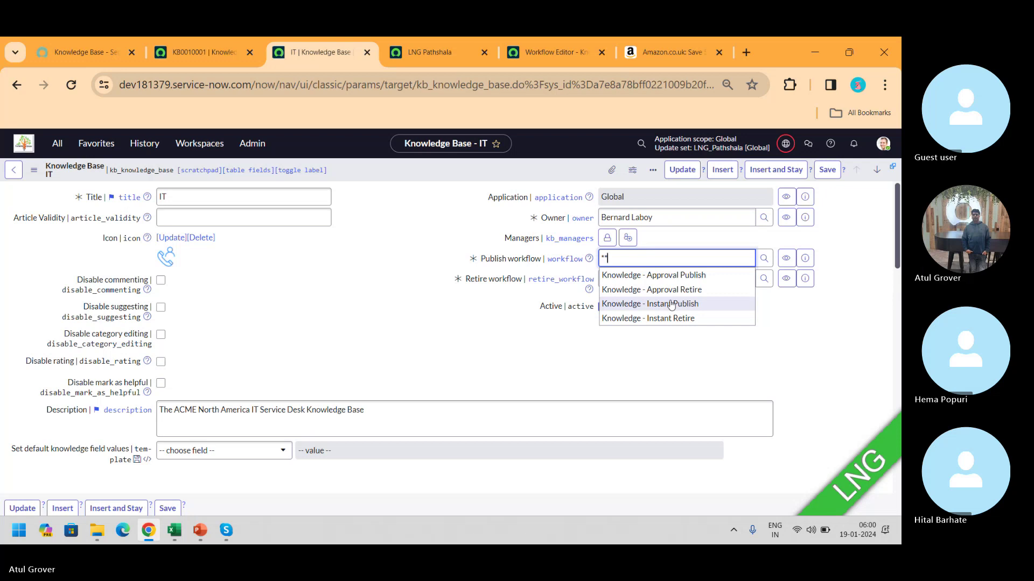
{"action": "left_click", "coordinate": [653, 275]}
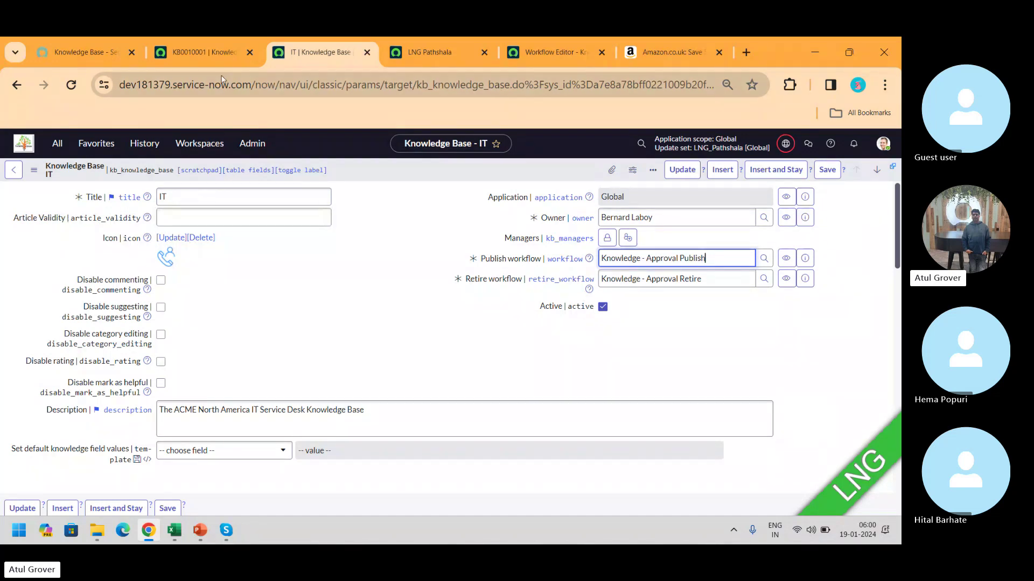
Compare the IT knowledge base's Article Validity field with the Valid to date on article KB0010001
{"action": "left_click", "coordinate": [216, 51]}
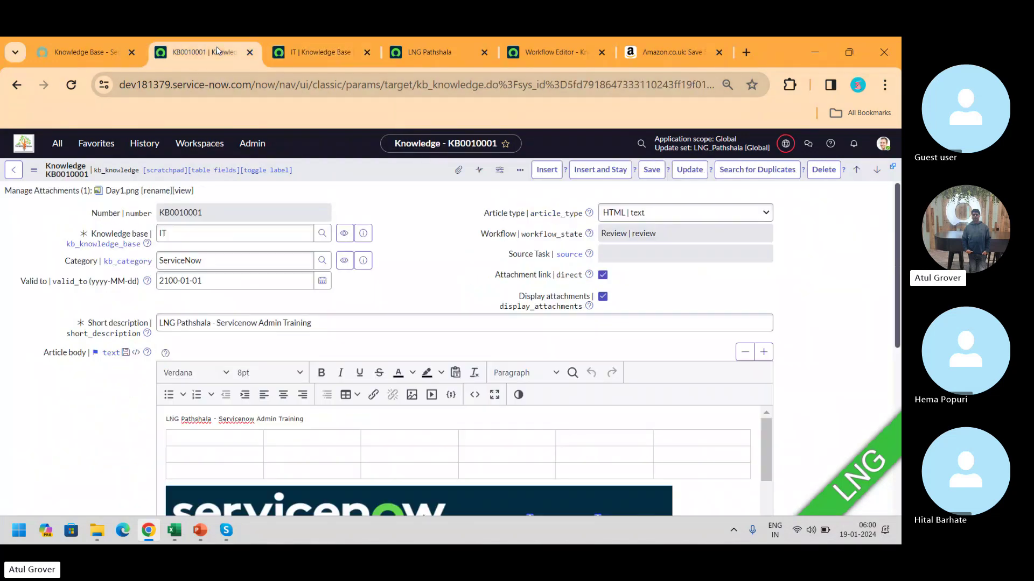
{"action": "left_click", "coordinate": [318, 52]}
{"action": "left_click", "coordinate": [208, 223]}
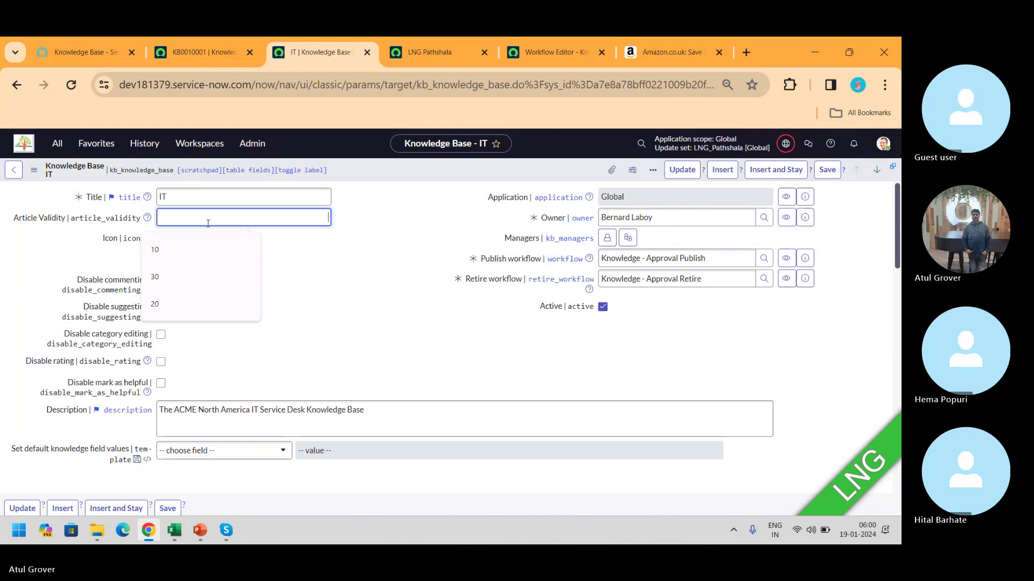
{"action": "left_click", "coordinate": [182, 39]}
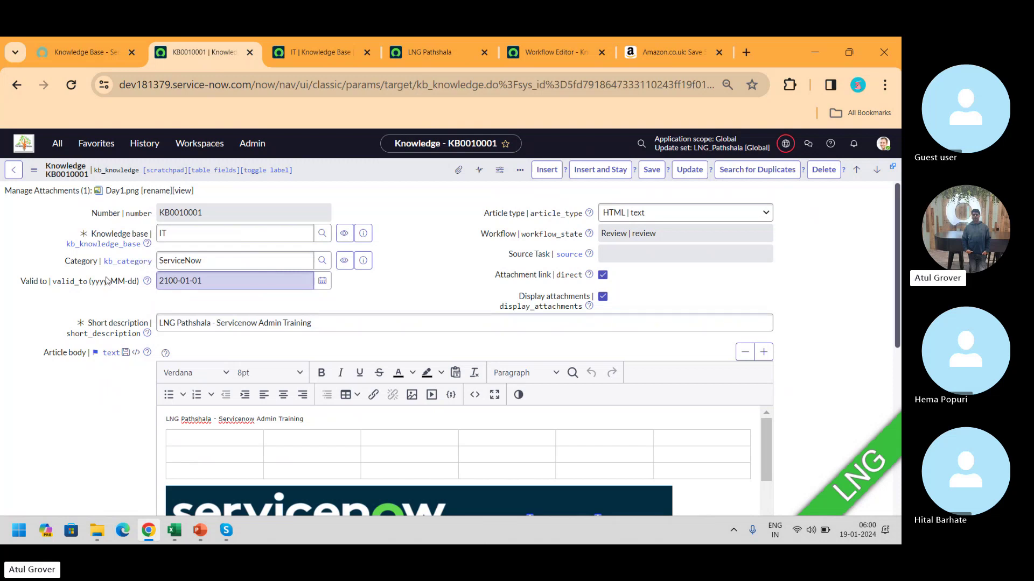
{"action": "left_click", "coordinate": [319, 53]}
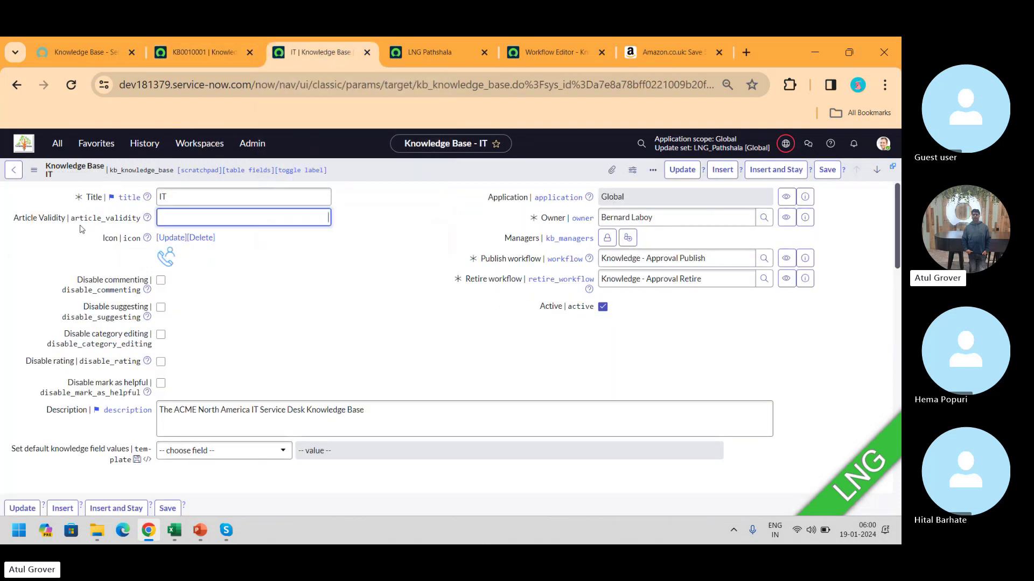
Find the Properties module under Knowledge administration and open it in a separate browser tab
{"action": "left_click", "coordinate": [57, 143]}
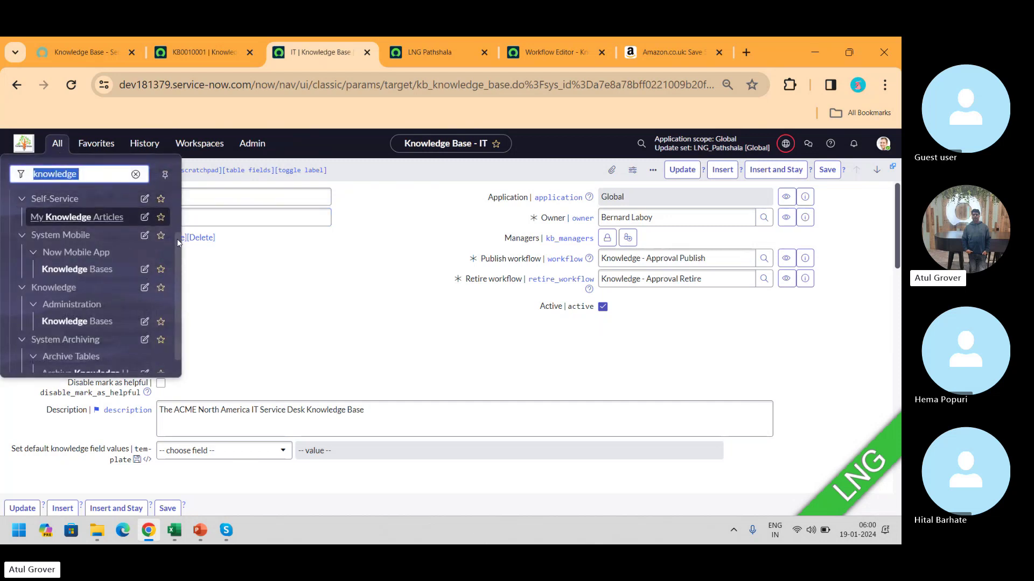
{"action": "scroll", "coordinate": [118, 215], "scroll_direction": "down", "scroll_amount": 1}
{"action": "left_click", "coordinate": [122, 180]}
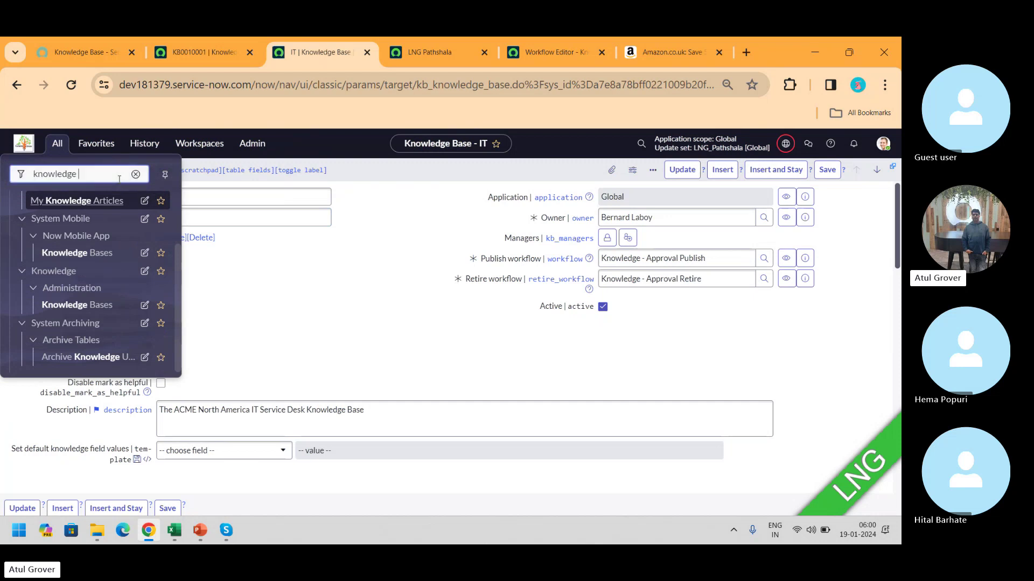
{"action": "scroll", "coordinate": [128, 194], "scroll_direction": "up", "scroll_amount": 1}
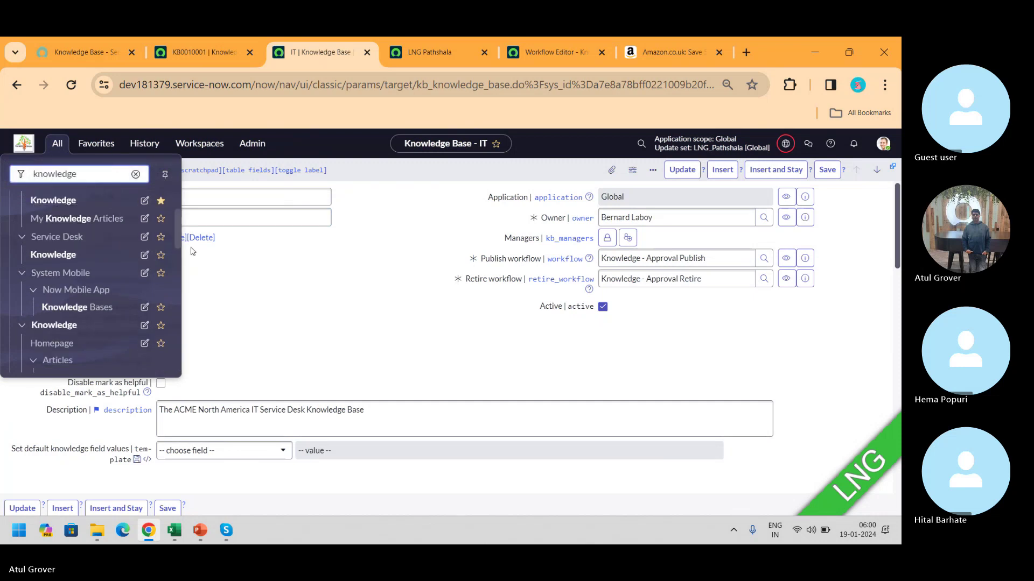
{"action": "left_click_drag", "start_coordinate": [176, 221], "coordinate": [173, 340]}
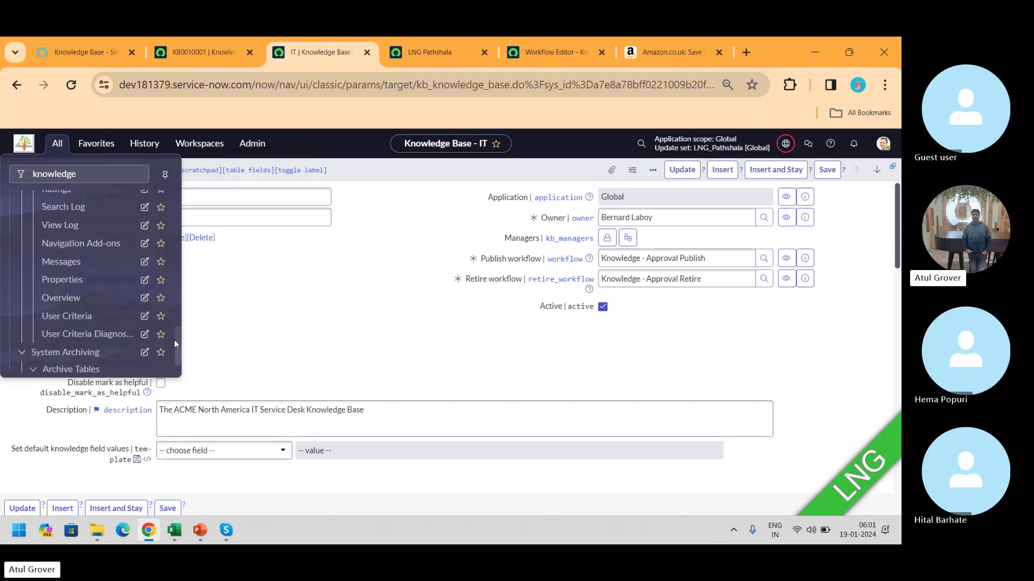
{"action": "middle_click", "coordinate": [68, 276]}
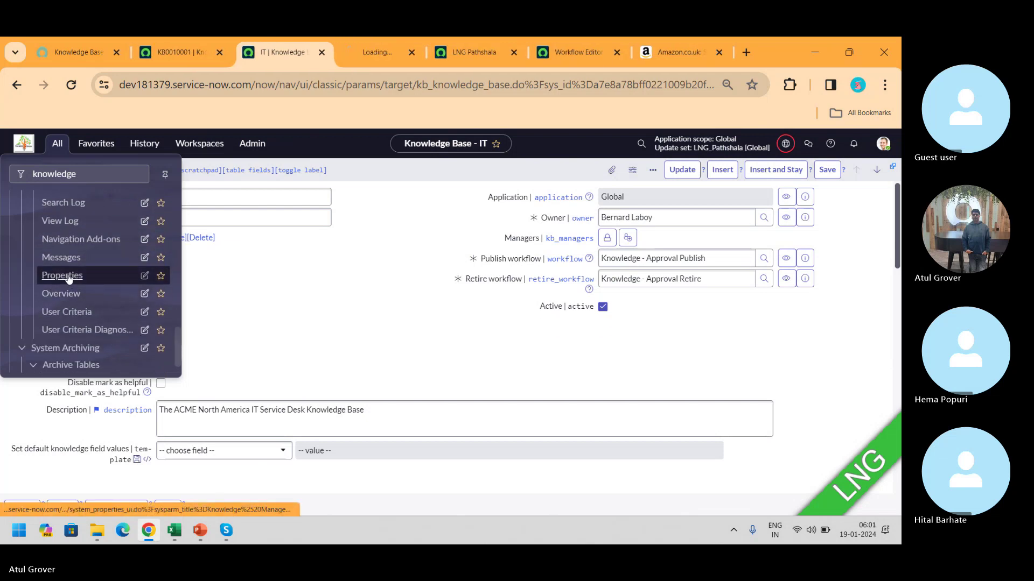
{"action": "left_click", "coordinate": [365, 56]}
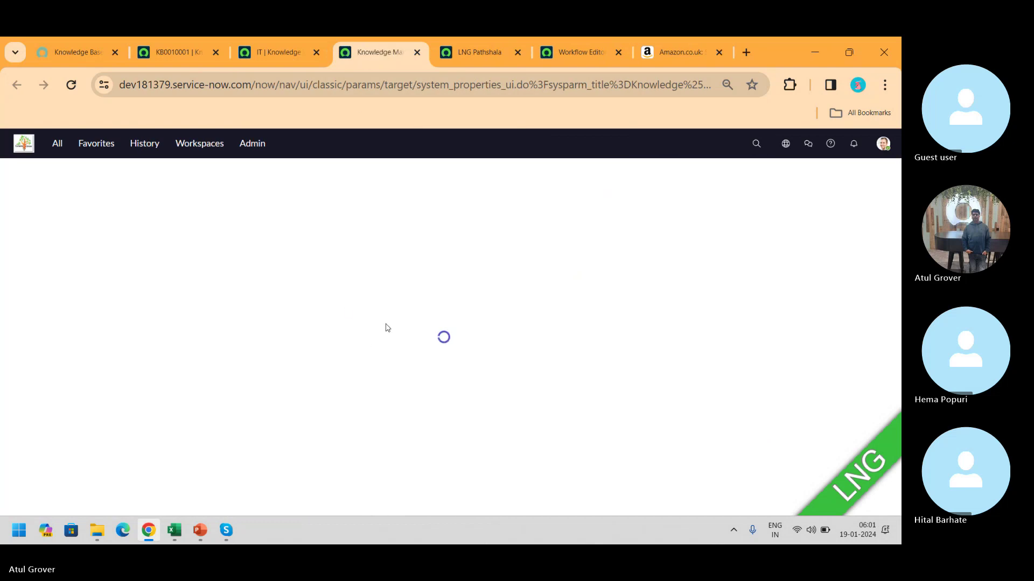
Search the Knowledge Management Properties page for "valid"
{"action": "key", "text": "ctrl+f"}
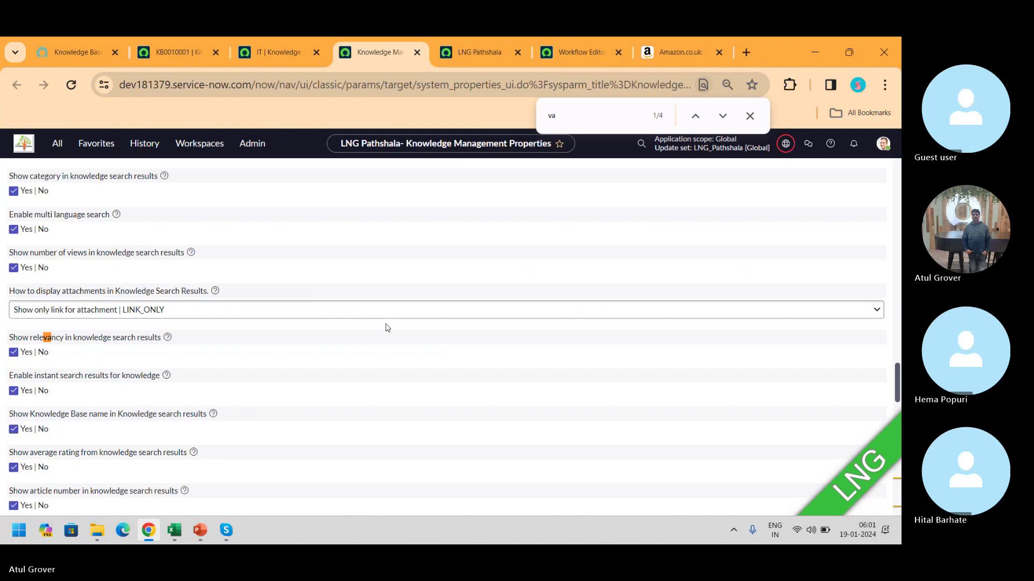
{"action": "type", "text": "valid"}
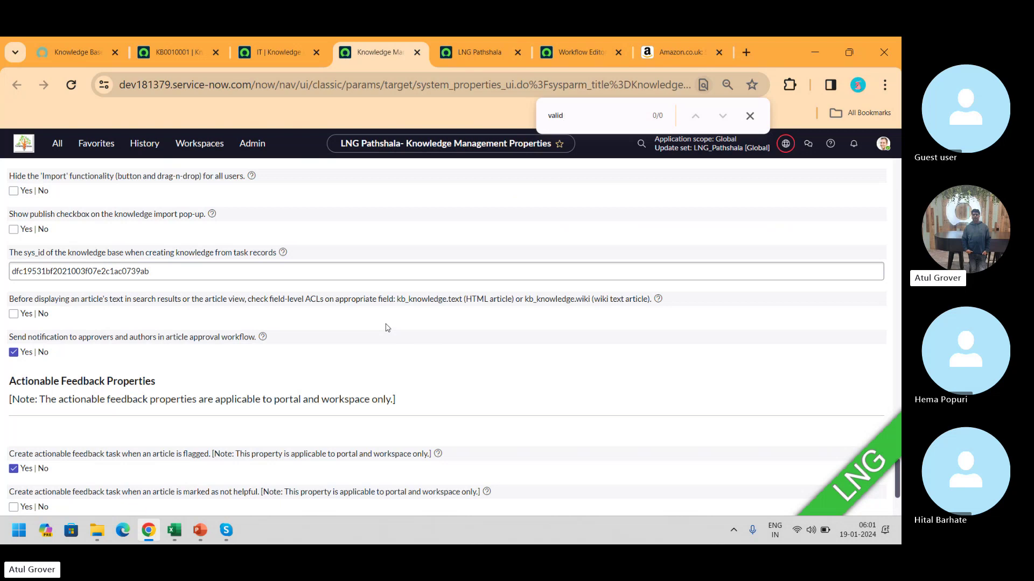
Open the full System Properties list in a separate browser tab with sys_properties.LIST, starting from article KB0010001
{"action": "left_click", "coordinate": [159, 51]}
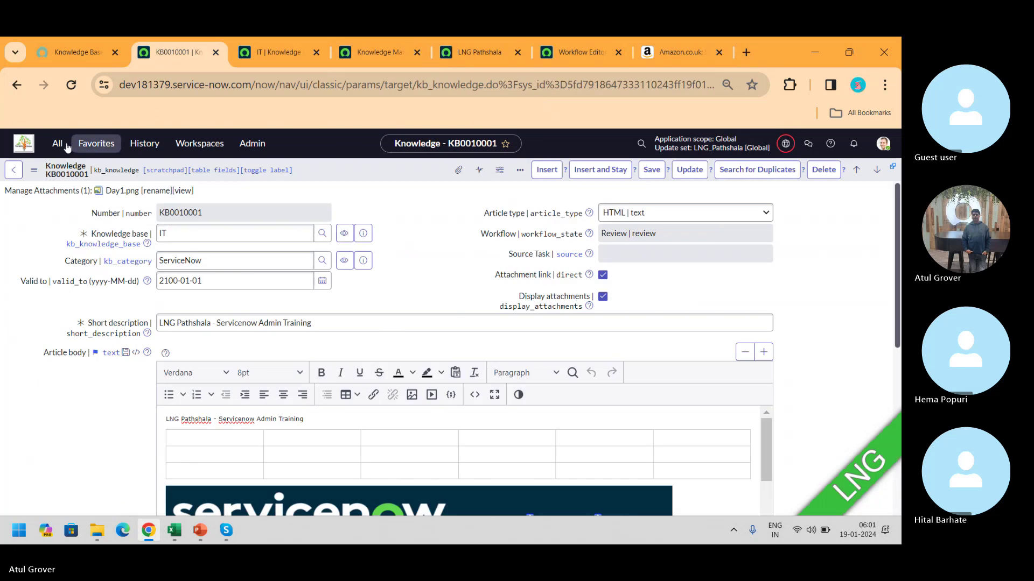
{"action": "left_click", "coordinate": [57, 145]}
{"action": "type", "text": "sys"}
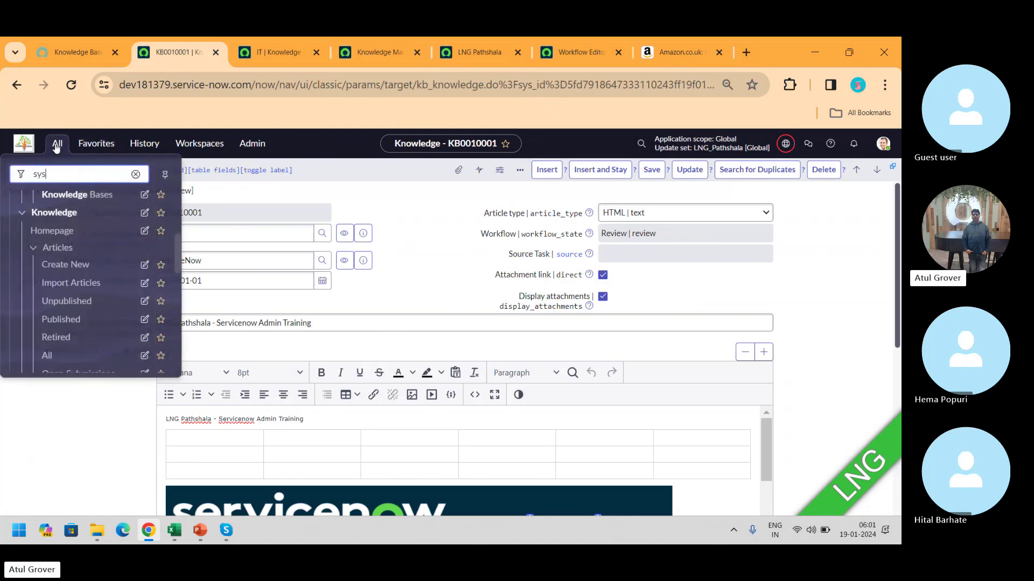
{"action": "type", "text": "_p"}
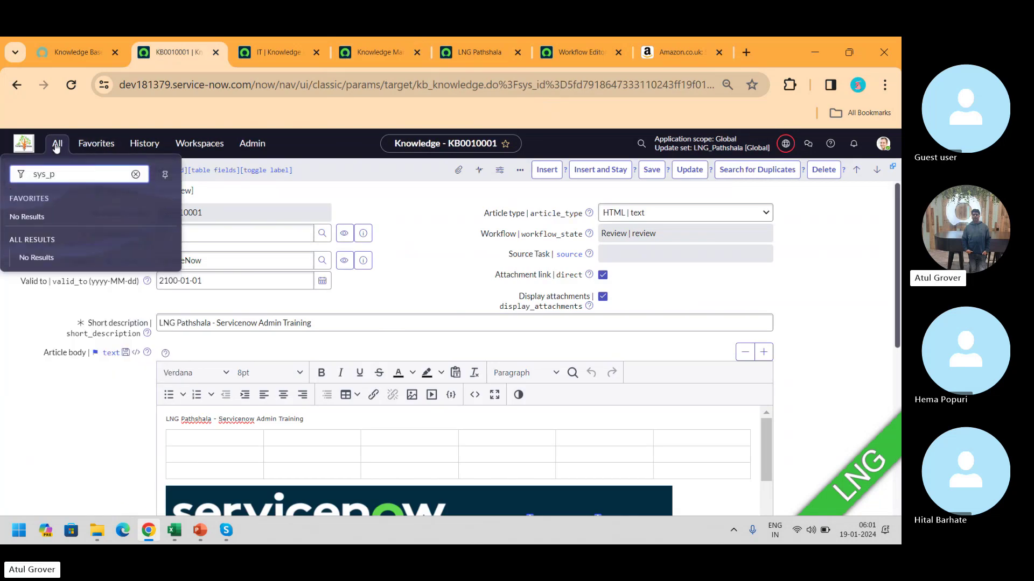
{"action": "type", "text": "eroperties.LIST"}
{"action": "key", "text": "Return"}
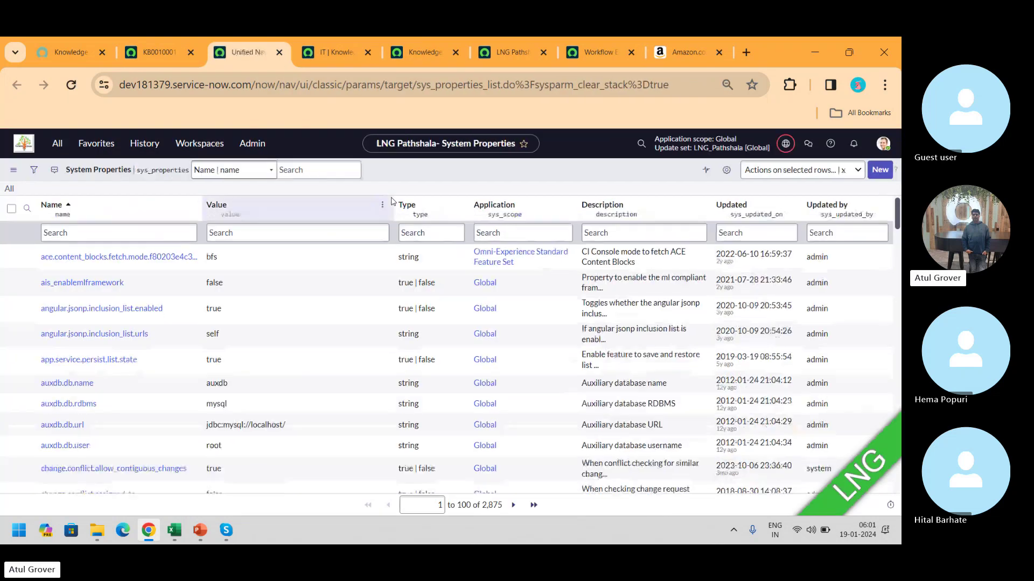
Filter the system properties to names containing "valid" and look through the list for an article validity property
{"action": "left_click", "coordinate": [163, 228]}
{"action": "type", "text": "*"}
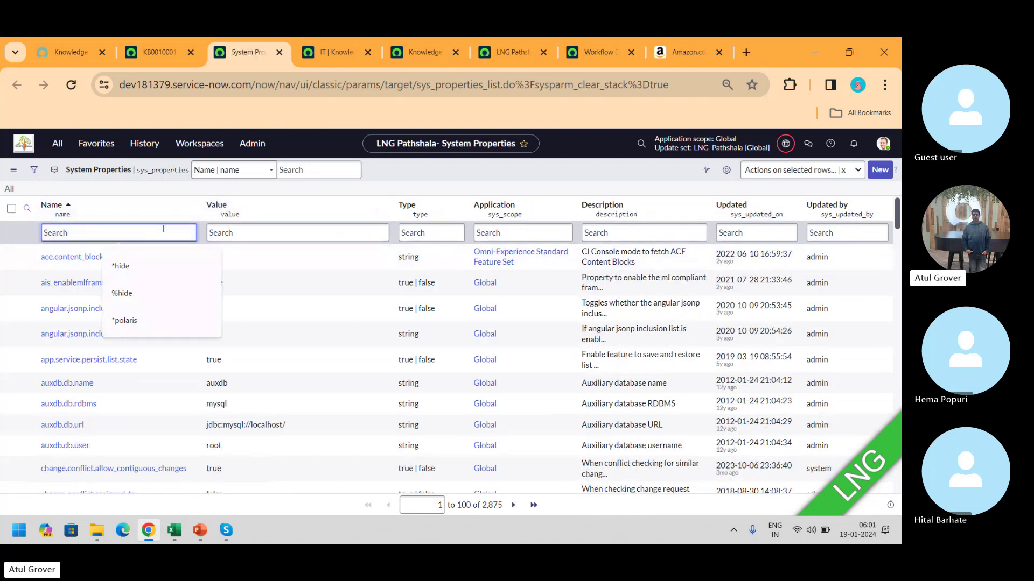
{"action": "type", "text": "vlaid"}
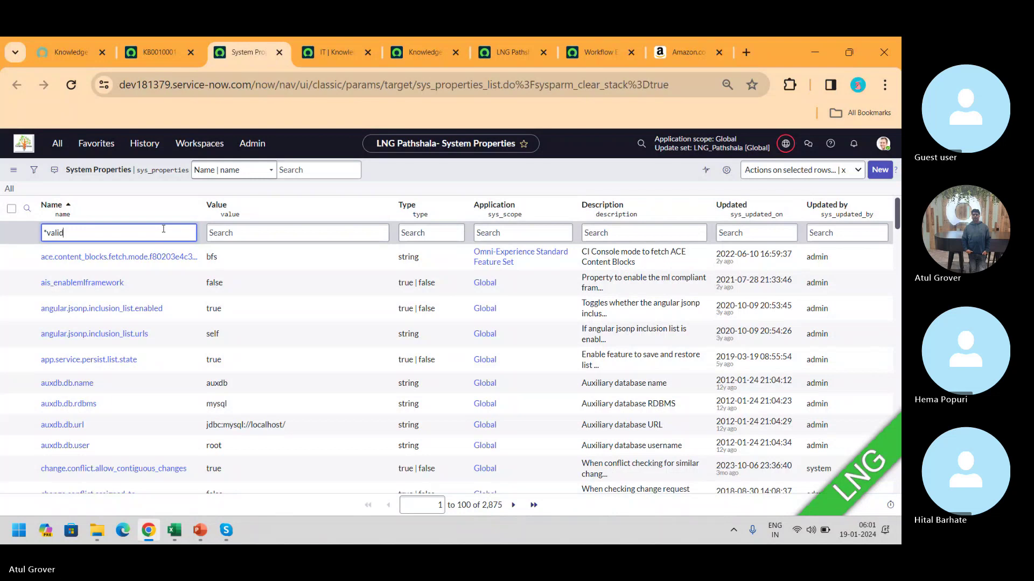
{"action": "key", "text": "Return"}
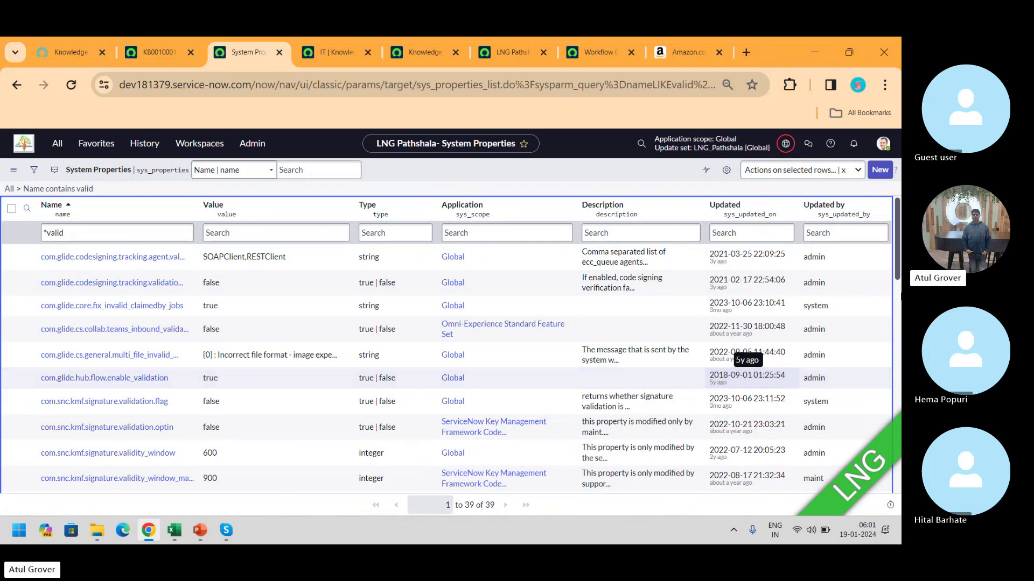
{"action": "left_click_drag", "start_coordinate": [898, 227], "coordinate": [892, 456]}
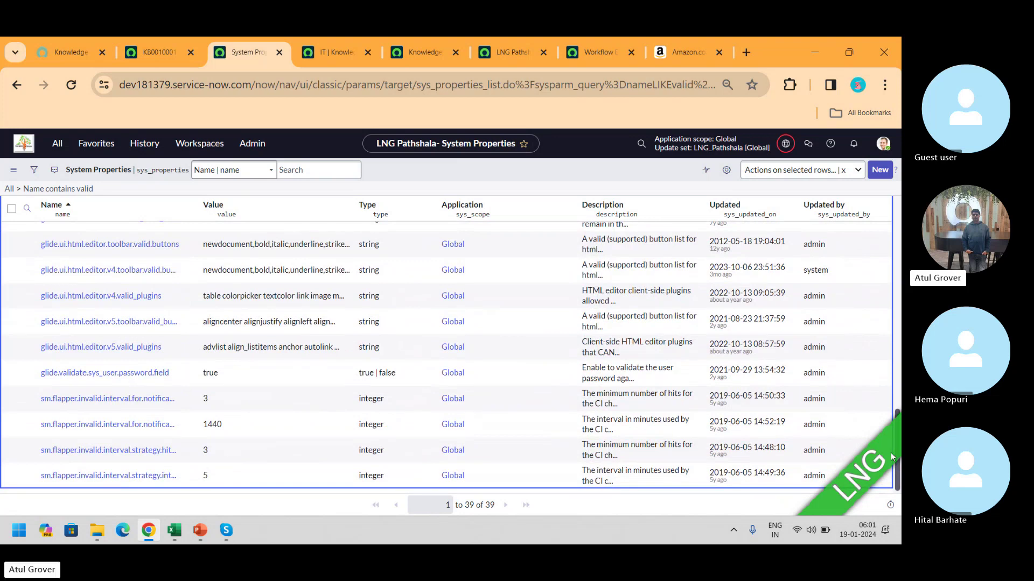
{"action": "left_click_drag", "start_coordinate": [891, 452], "coordinate": [897, 226]}
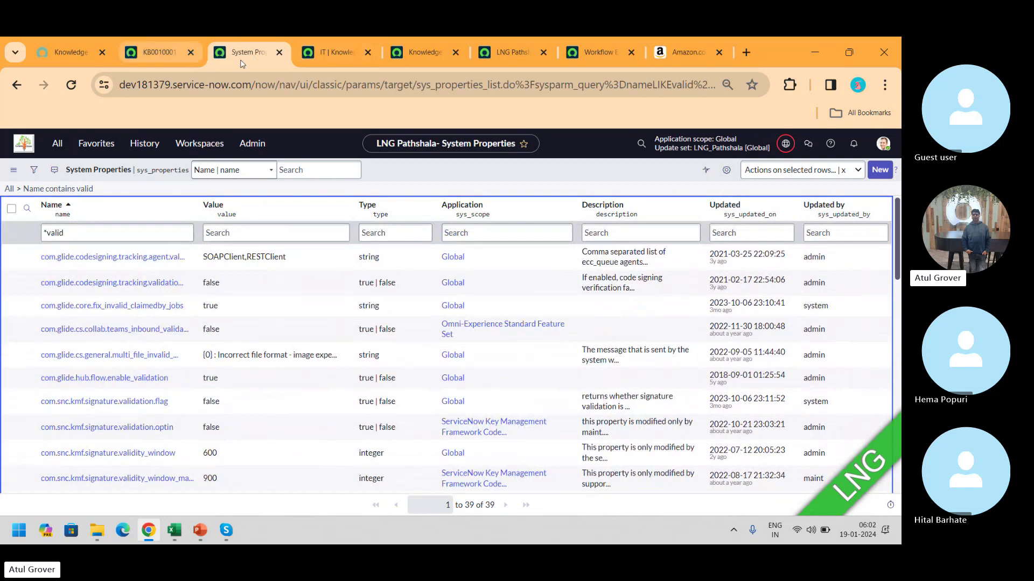
Check the IT knowledge base's Article Validity field, and open the Knowledge Bases list under Knowledge administration in a separate browser tab
{"action": "left_click", "coordinate": [329, 53]}
{"action": "left_click", "coordinate": [217, 215]}
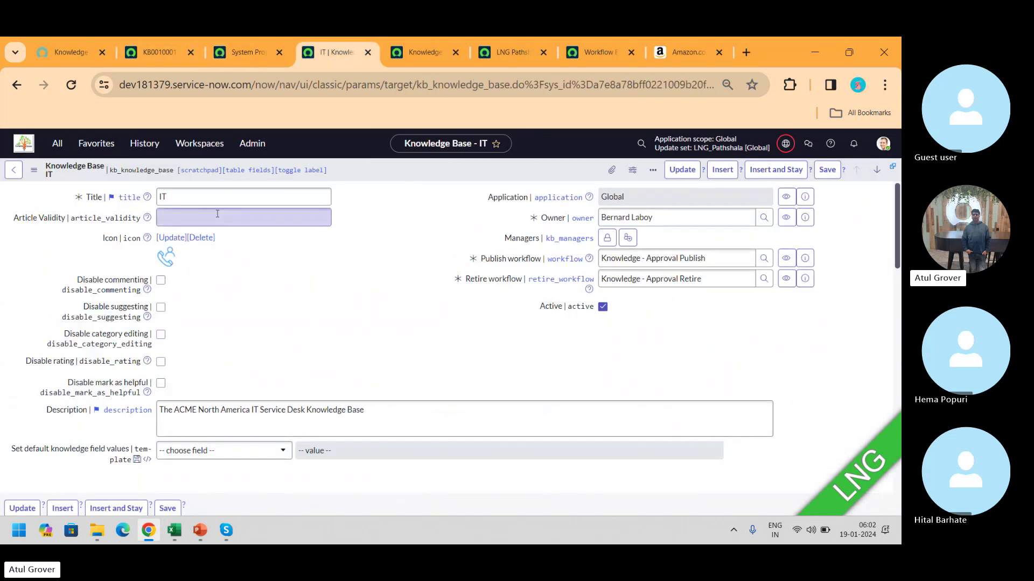
{"action": "left_click", "coordinate": [57, 144]}
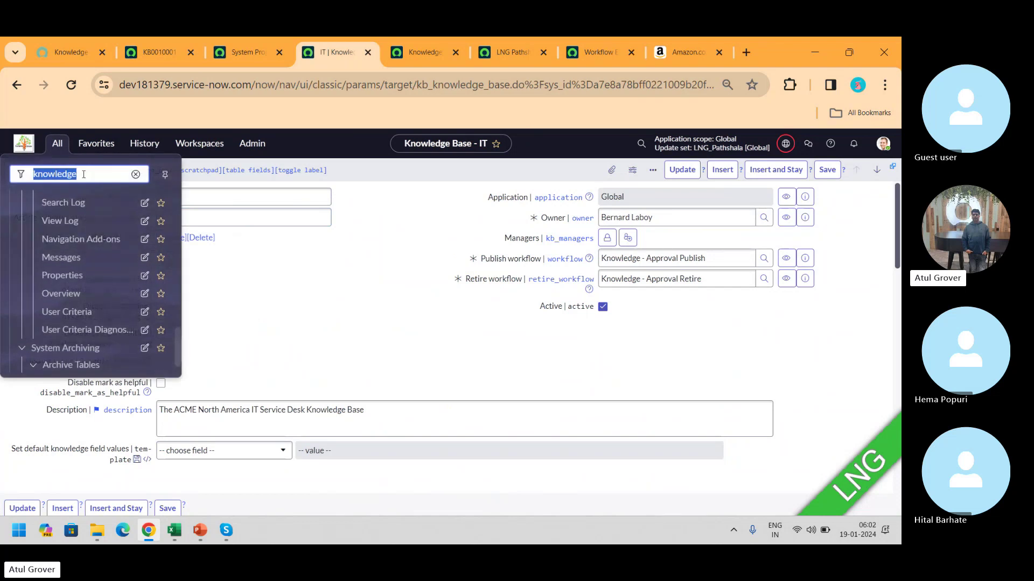
{"action": "scroll", "coordinate": [182, 318], "scroll_direction": "up", "scroll_amount": 3}
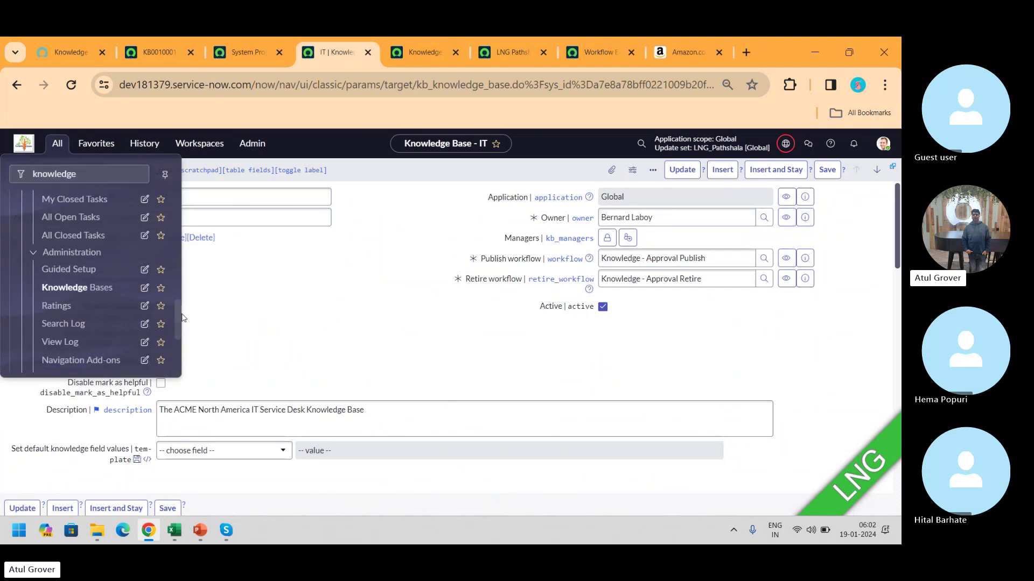
{"action": "scroll", "coordinate": [182, 317], "scroll_direction": "up", "scroll_amount": 5}
{"action": "scroll", "coordinate": [180, 311], "scroll_direction": "down", "scroll_amount": 3}
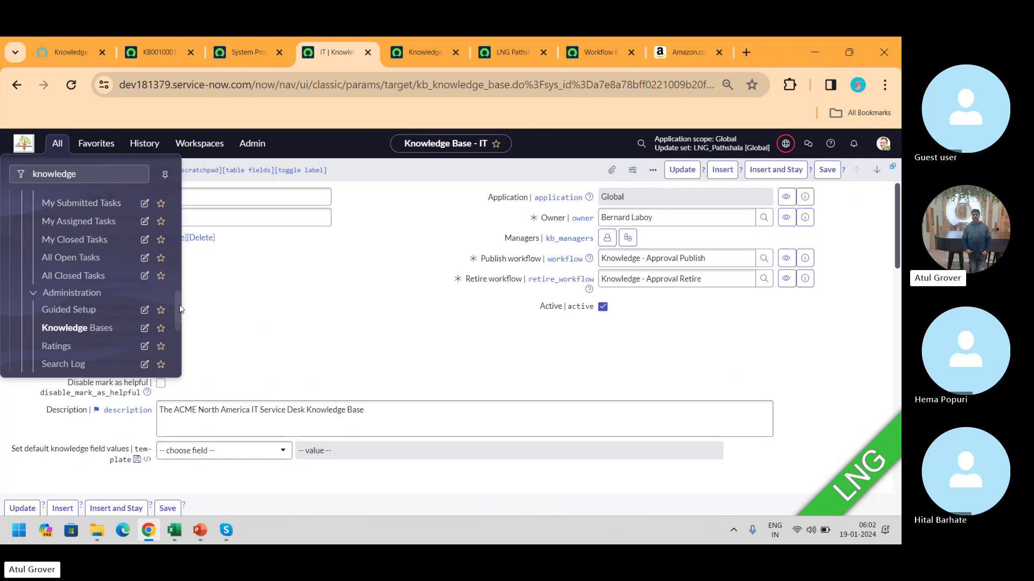
{"action": "middle_click", "coordinate": [79, 330]}
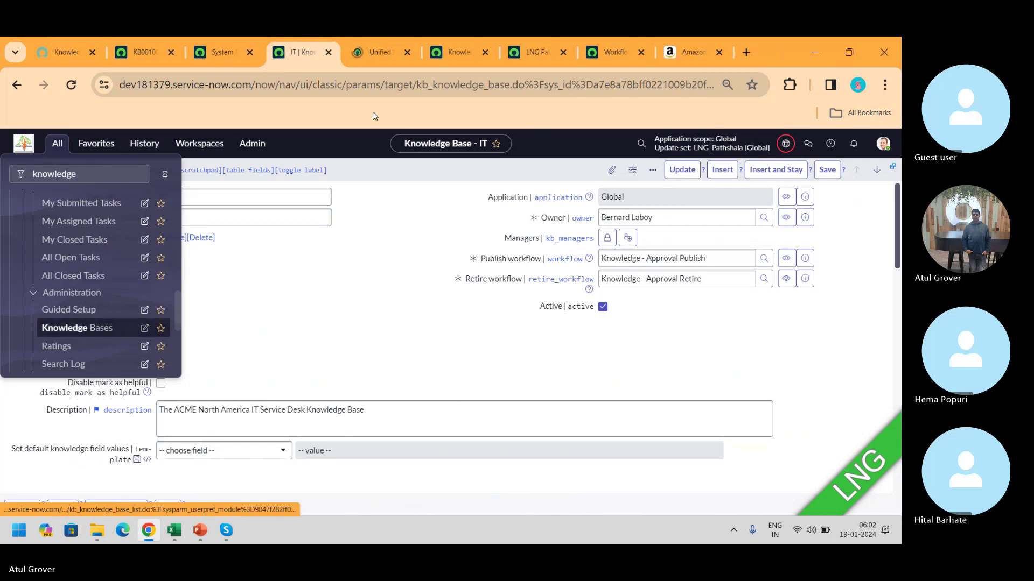
{"action": "left_click", "coordinate": [377, 52]}
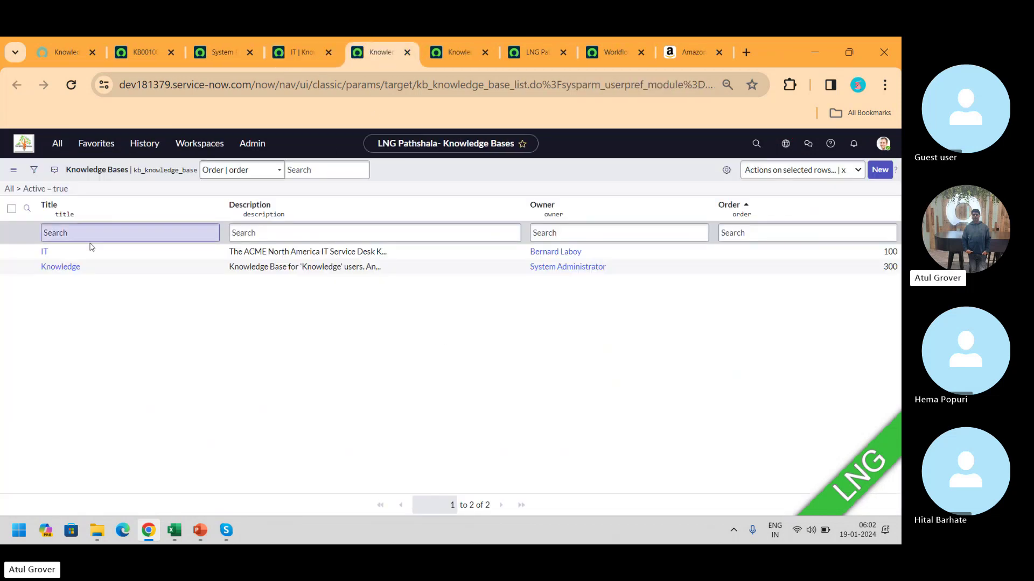
Open the Knowledge knowledge base and compare its Article Validity field with that of the IT knowledge base
{"action": "left_click", "coordinate": [64, 271]}
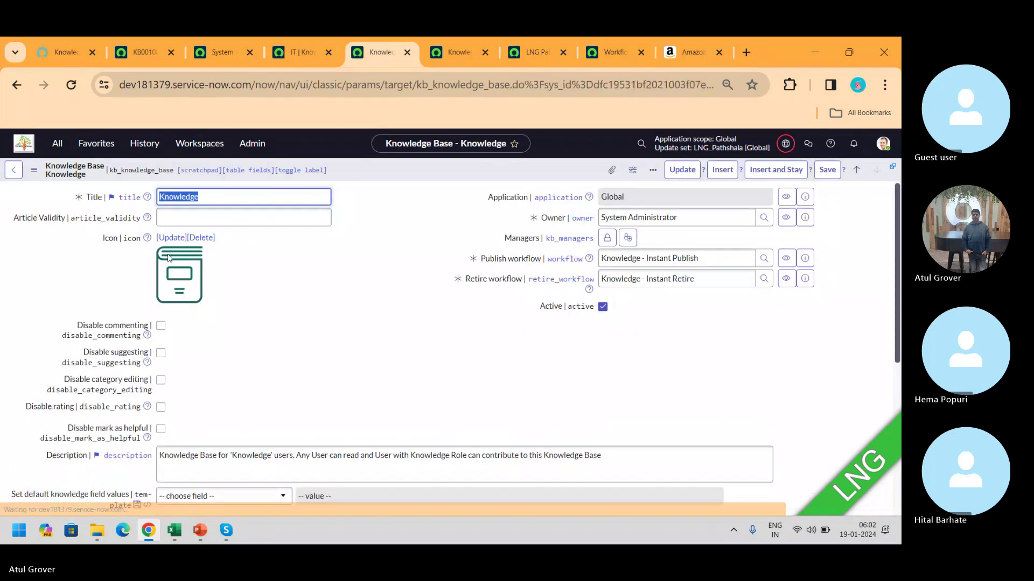
{"action": "left_click", "coordinate": [198, 218]}
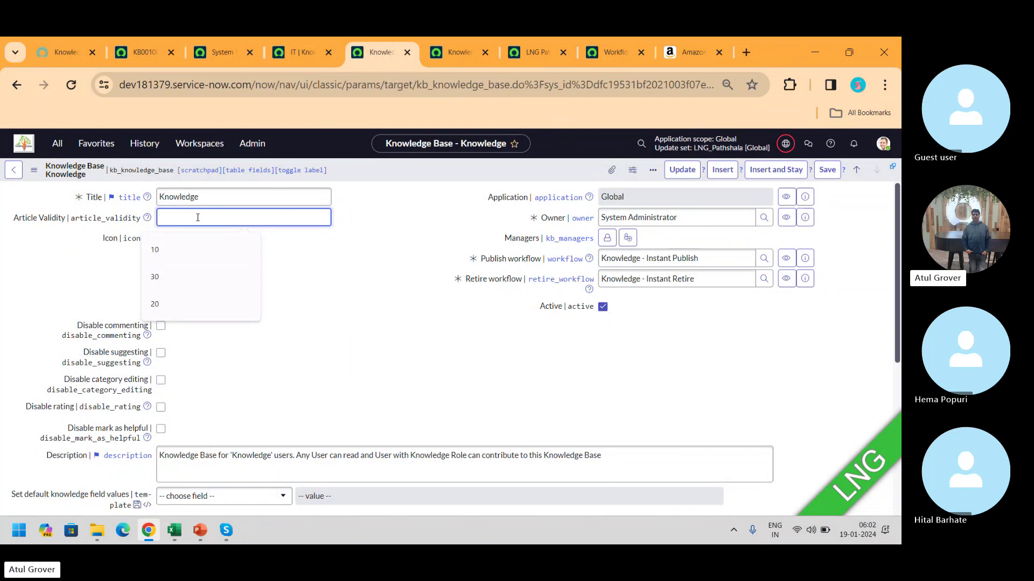
{"action": "left_click", "coordinate": [294, 51]}
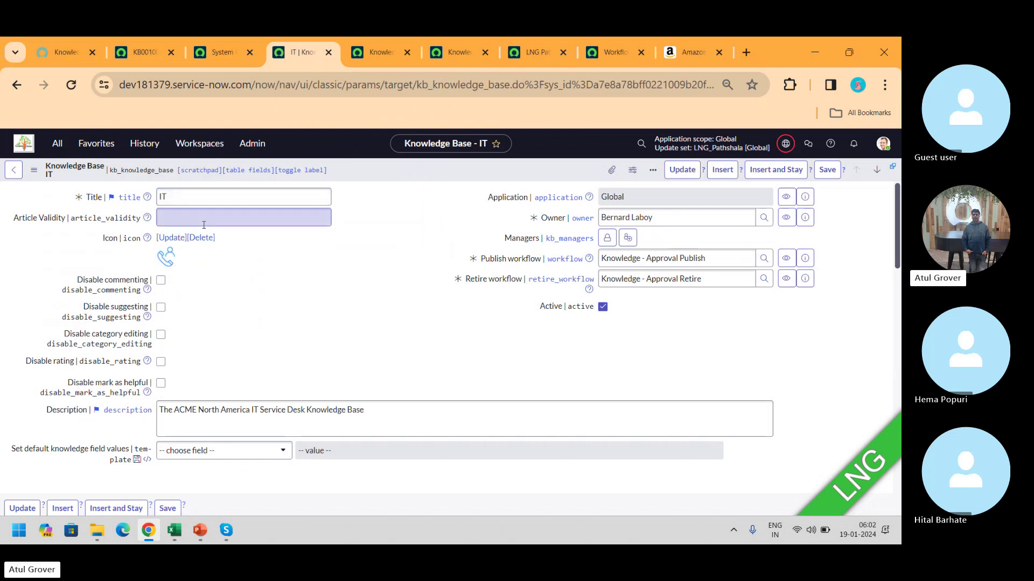
Review the portal's knowledge page and the IT knowledge base's options for disabling commenting, suggesting, category editing, rating and mark as helpful
{"action": "left_click", "coordinate": [64, 52]}
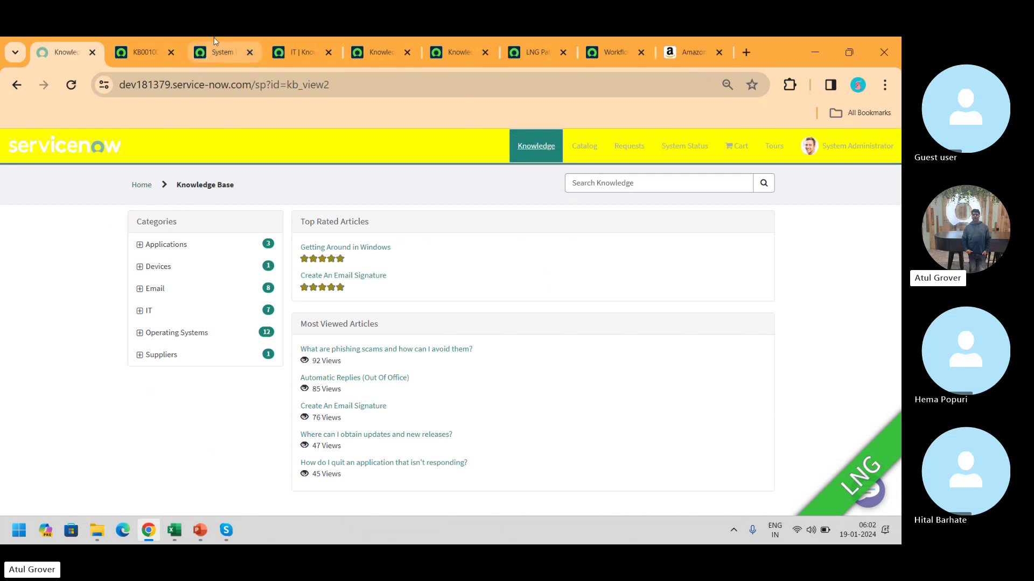
{"action": "mouse_move", "coordinate": [205, 53]}
{"action": "left_click", "coordinate": [290, 59]}
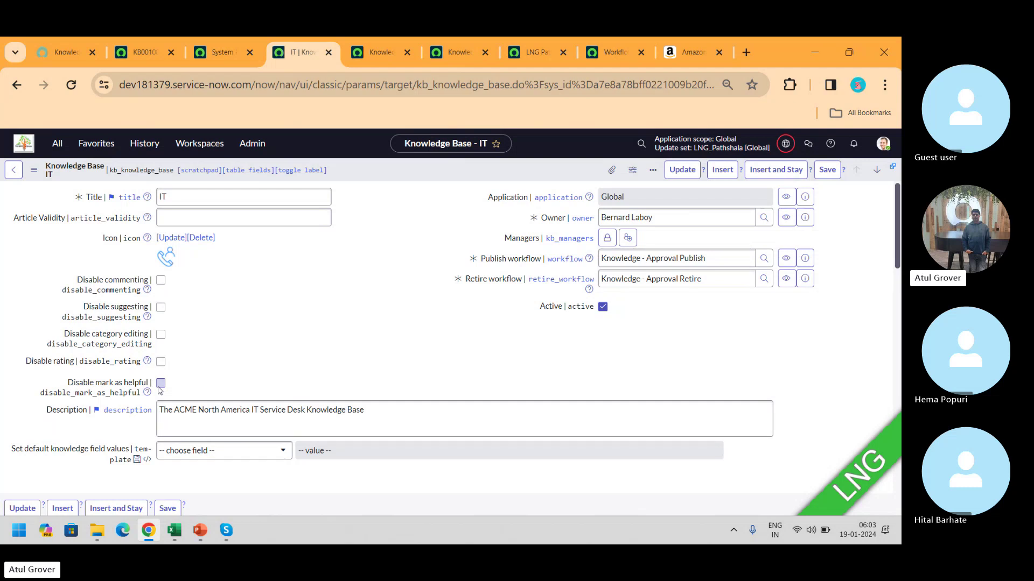
Return to the Knowledge Bases list and start a new knowledge base record
{"action": "left_click", "coordinate": [218, 52]}
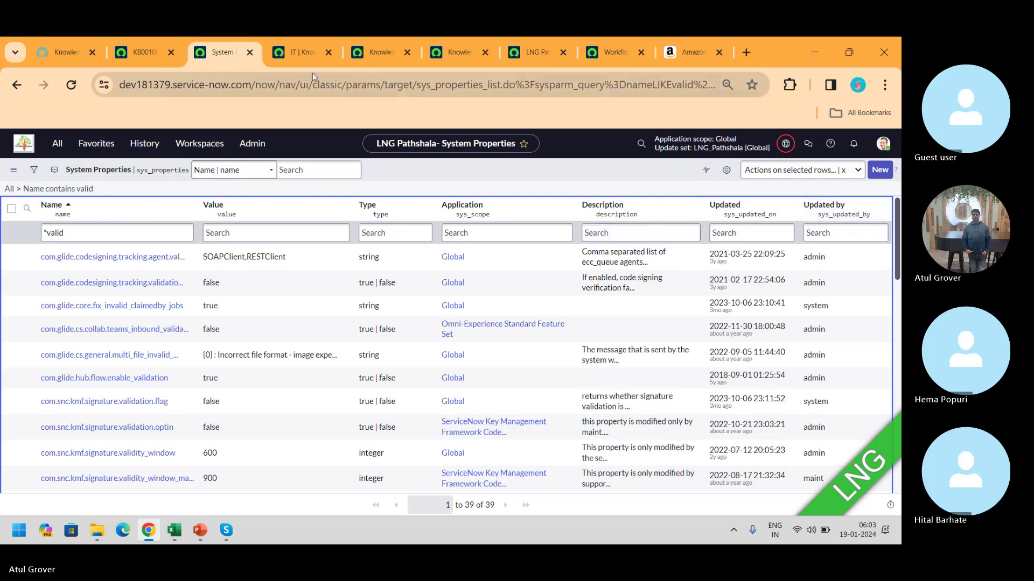
{"action": "left_click", "coordinate": [300, 52]}
{"action": "left_click", "coordinate": [383, 48]}
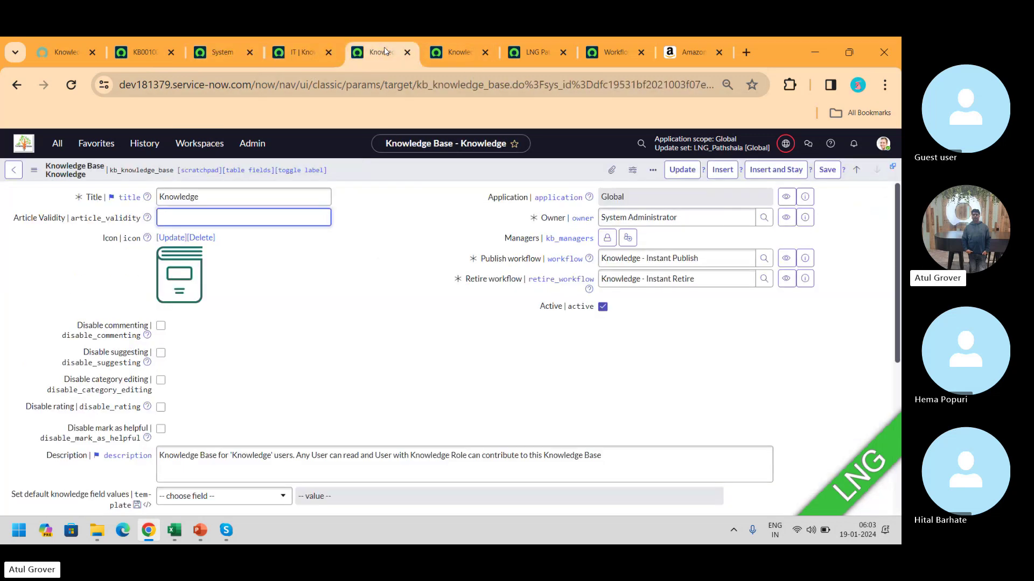
{"action": "left_click", "coordinate": [17, 84]}
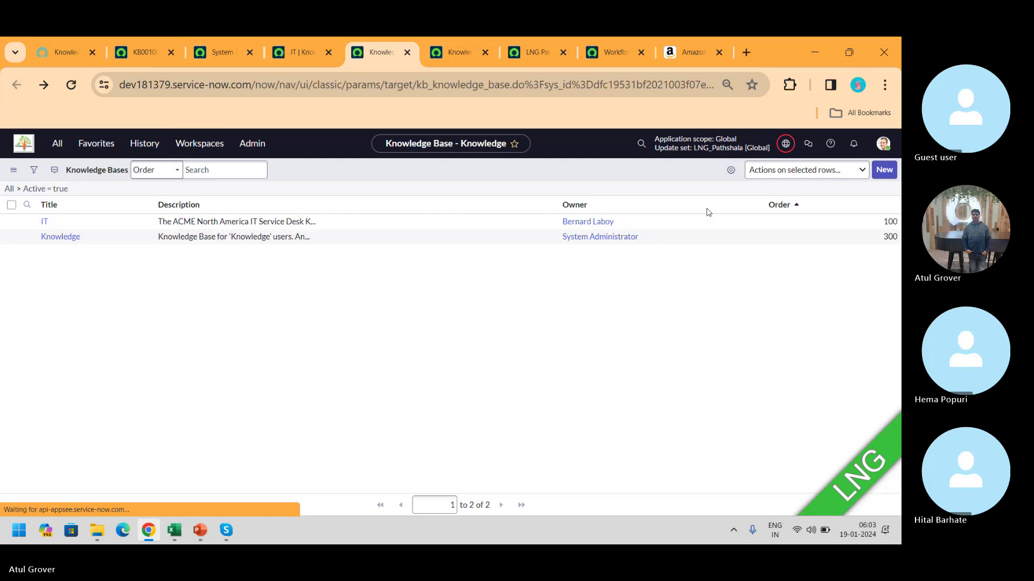
{"action": "left_click", "coordinate": [880, 171]}
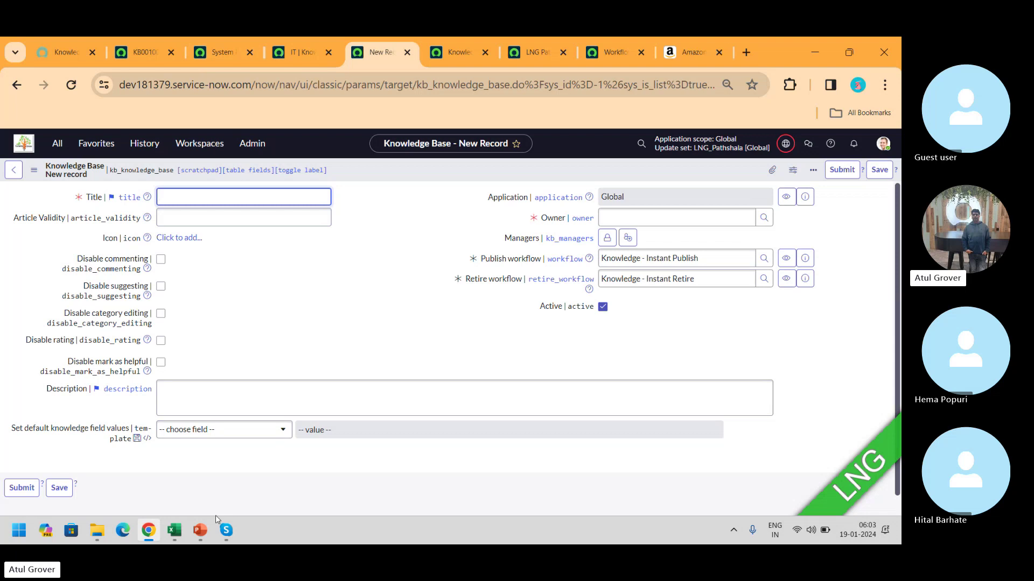
Set the new knowledge base's default knowledge field values so that Article type is HTML
{"action": "left_click", "coordinate": [258, 434]}
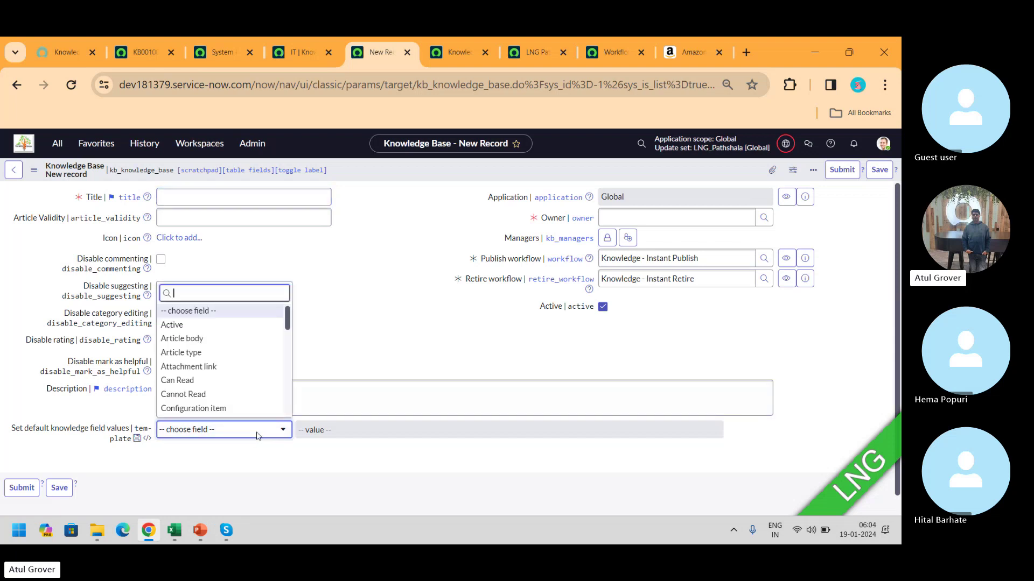
{"action": "left_click", "coordinate": [208, 353]}
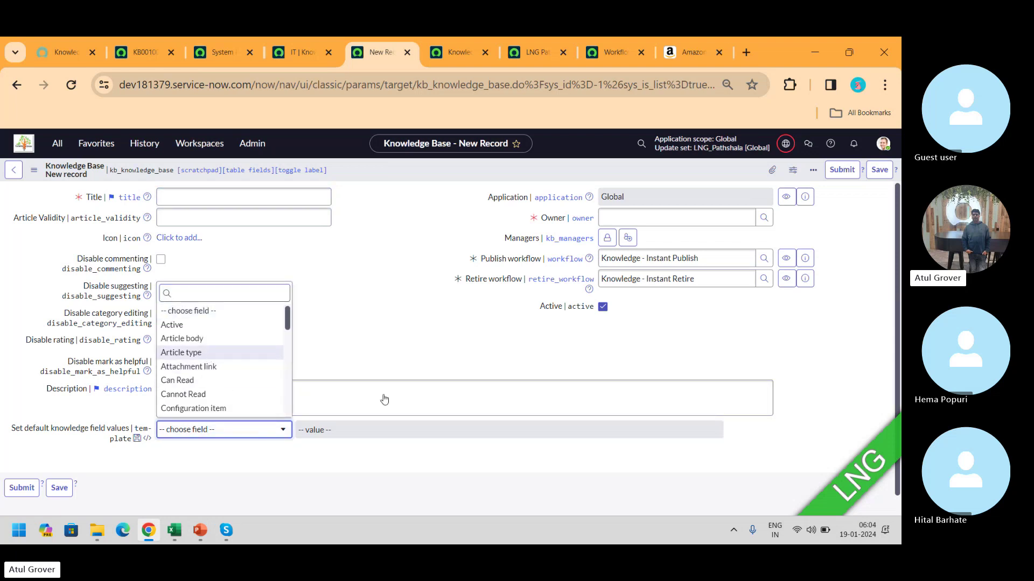
{"action": "left_click", "coordinate": [371, 430]}
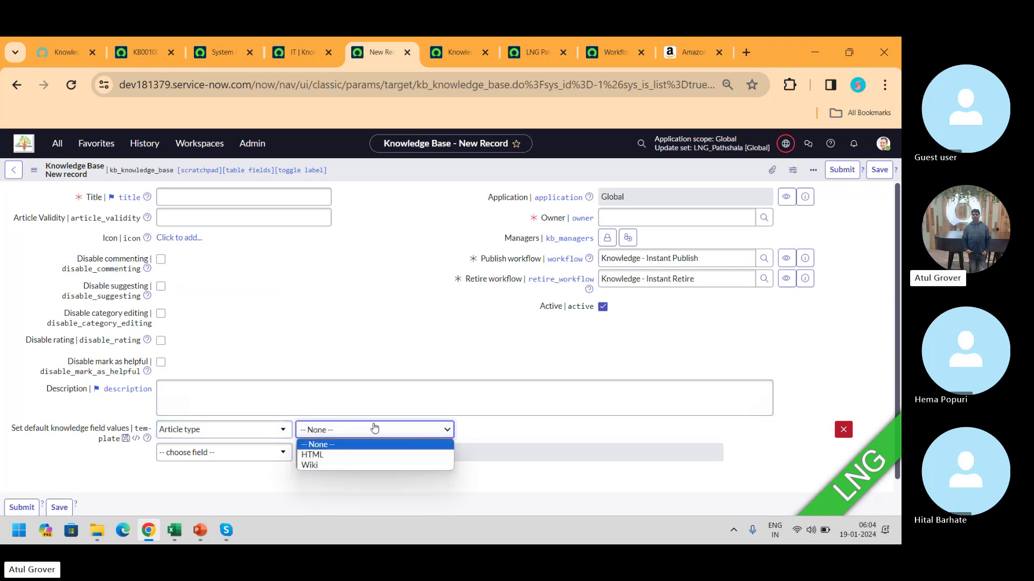
{"action": "left_click", "coordinate": [332, 459]}
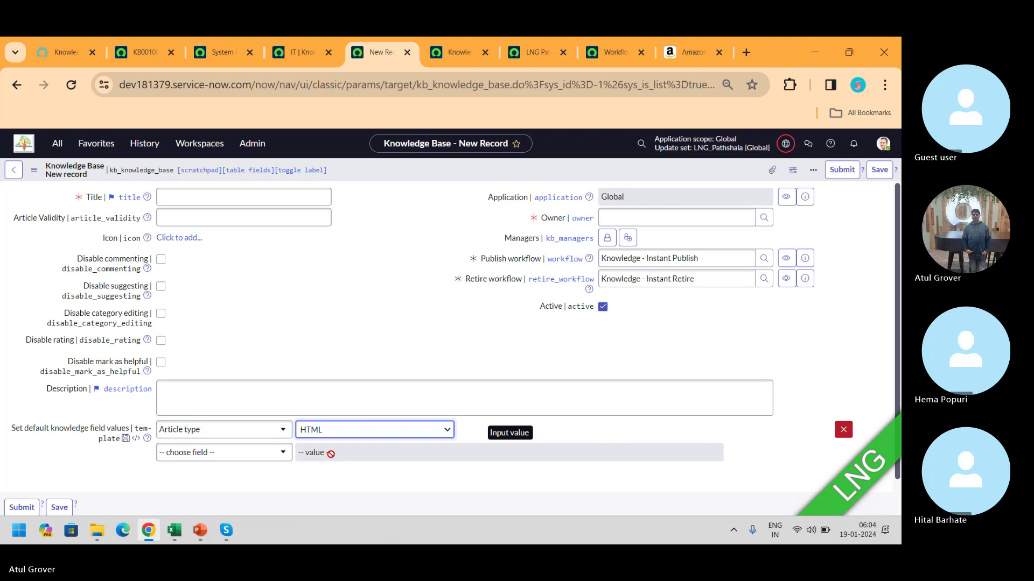
{"action": "key", "text": "alt+Tab"}
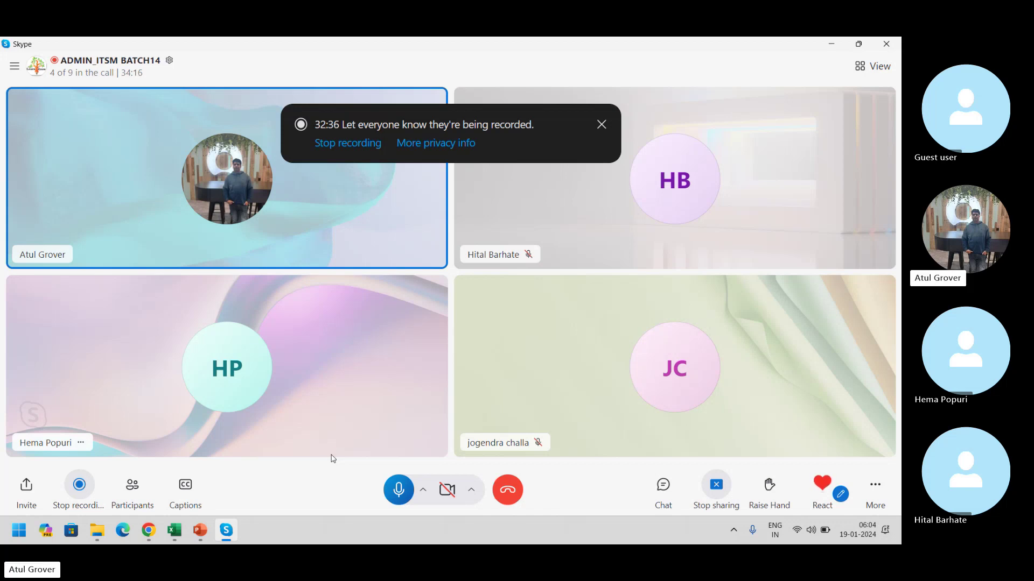
{"action": "key", "text": "alt+Tab"}
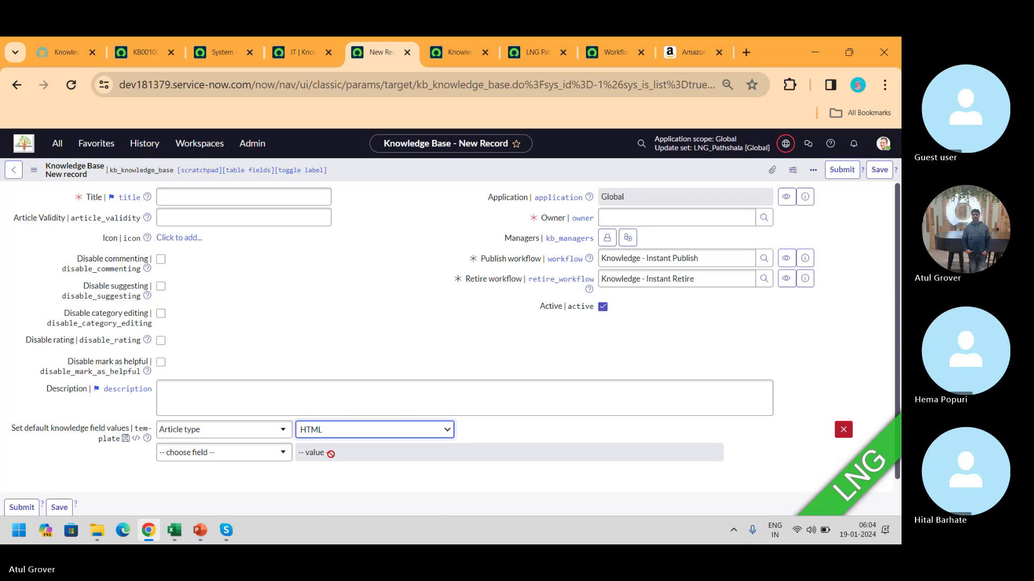
Review article KB0010001's article type, knowledge base and approvals related list
{"action": "left_click", "coordinate": [142, 53]}
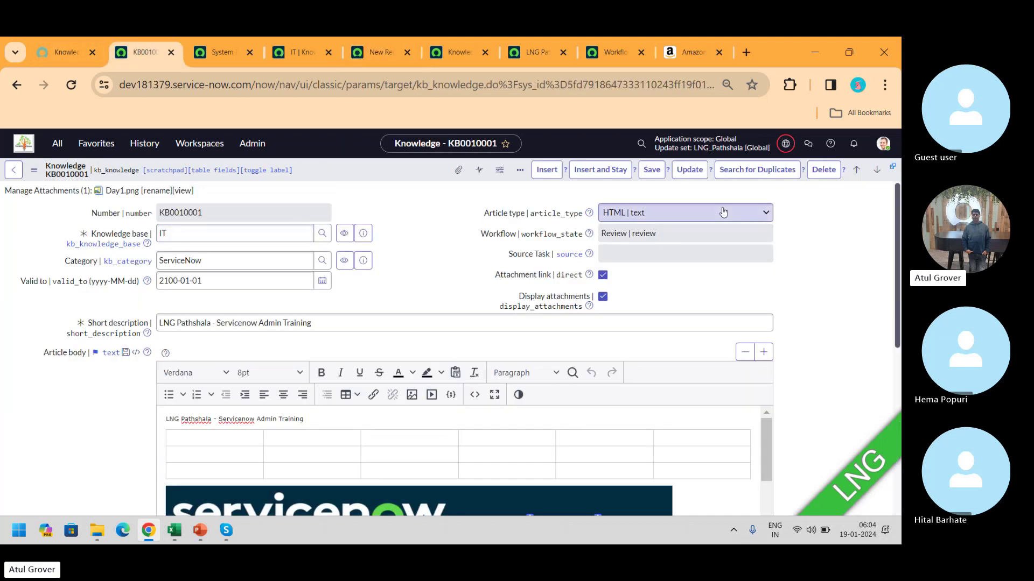
{"action": "scroll", "coordinate": [884, 210], "scroll_direction": "down", "scroll_amount": 6}
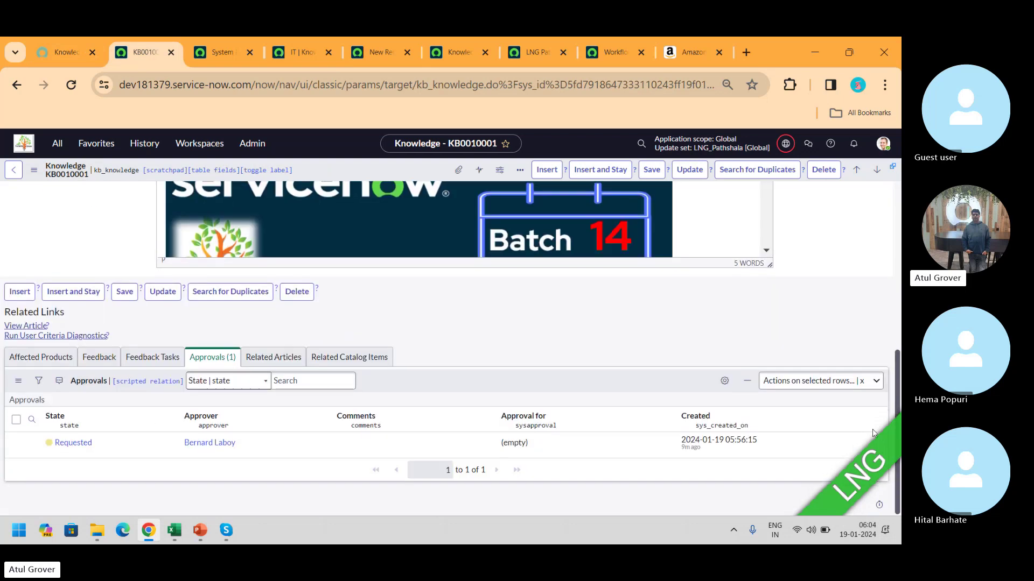
{"action": "scroll", "coordinate": [898, 363], "scroll_direction": "up", "scroll_amount": 6}
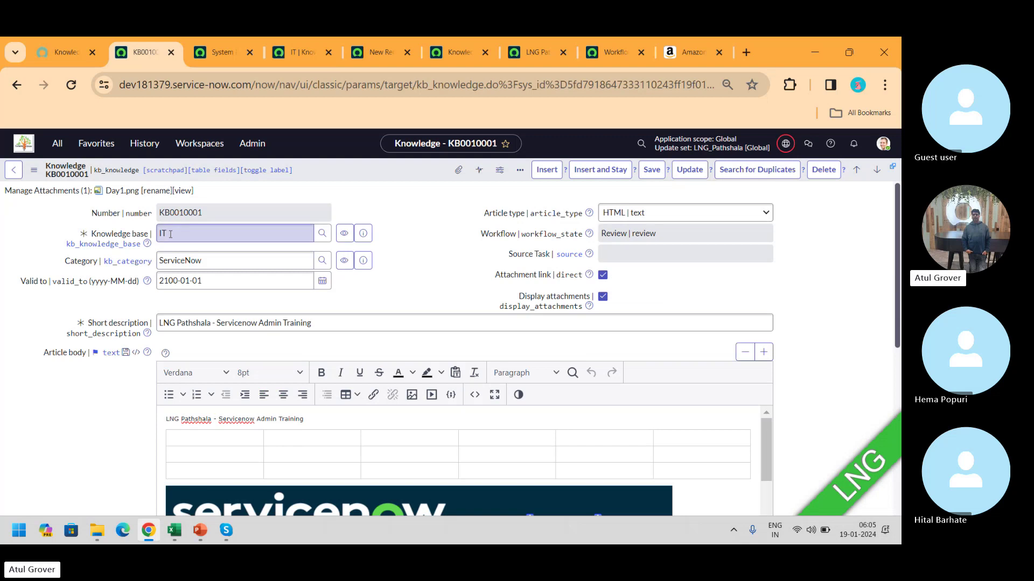
Check out the Knowledge - Approval Publish workflow for editing
{"action": "left_click", "coordinate": [295, 53]}
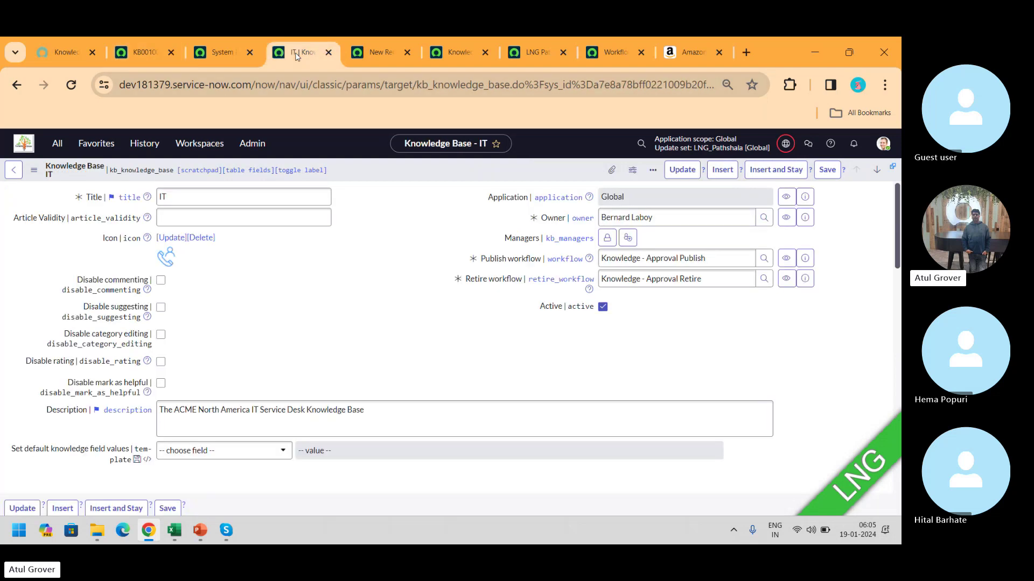
{"action": "left_click", "coordinate": [616, 47]}
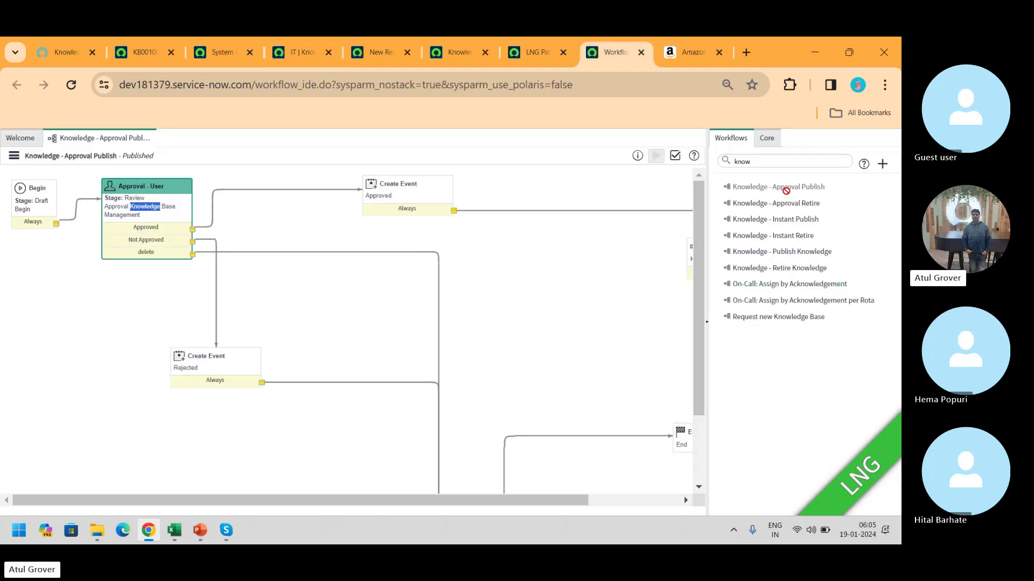
{"action": "left_click", "coordinate": [14, 156]}
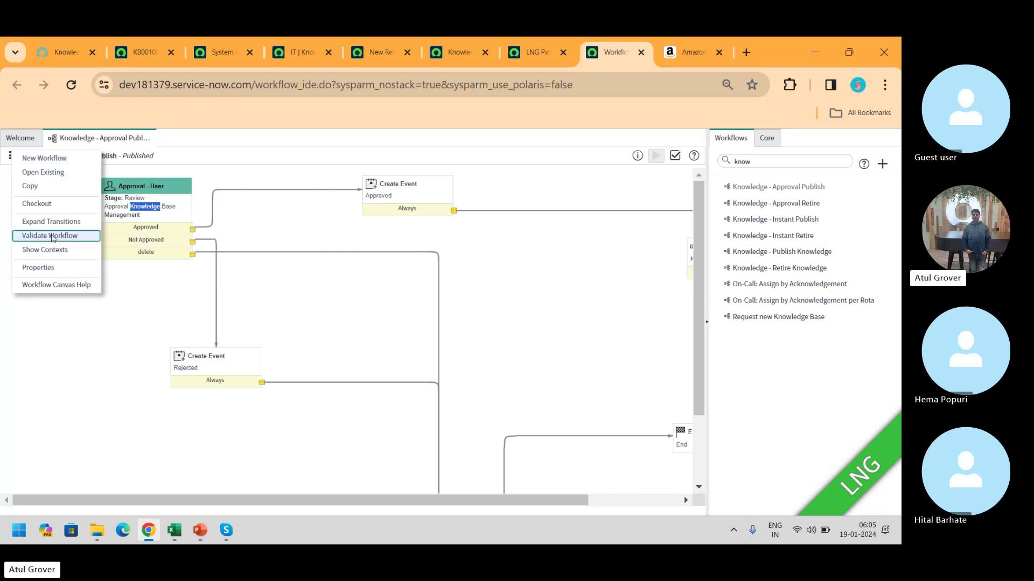
{"action": "left_click", "coordinate": [57, 203]}
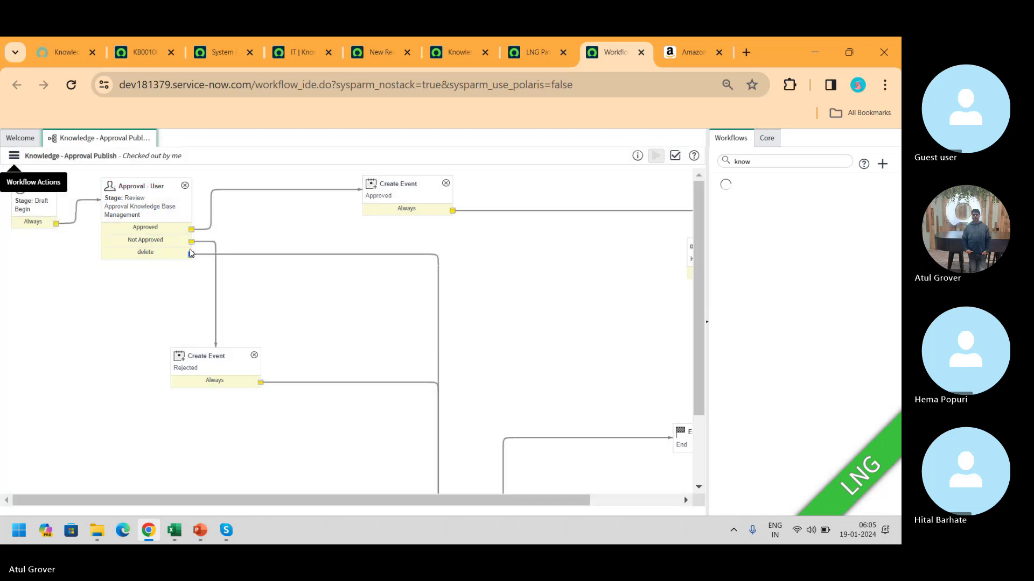
Inspect the additional approvers script in the workflow's Approval Knowledge Base Management activity, leaving its properties unedited
{"action": "double_click", "coordinate": [156, 211]}
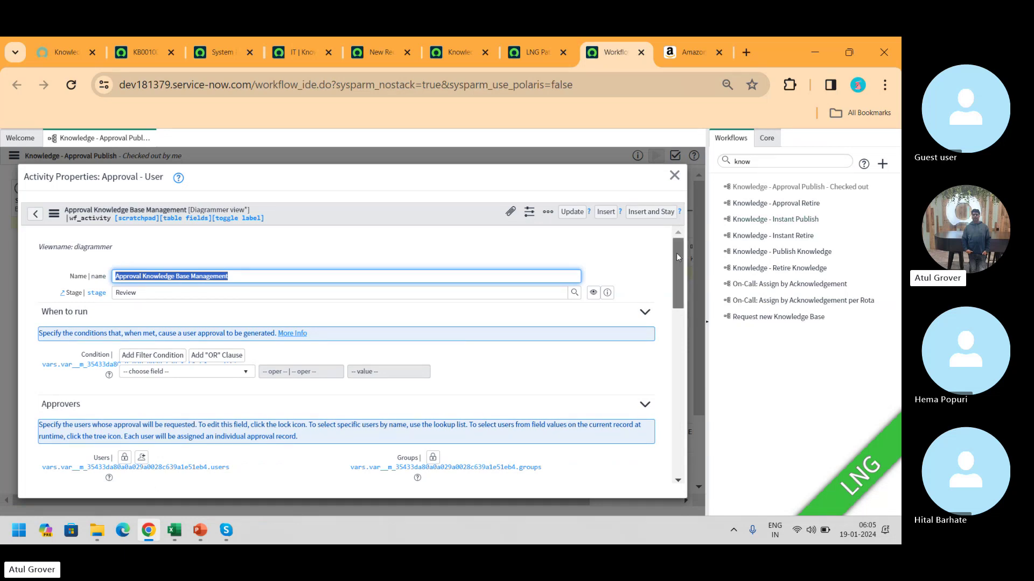
{"action": "left_click_drag", "start_coordinate": [676, 253], "coordinate": [676, 323]}
{"action": "triple_click", "coordinate": [357, 332]}
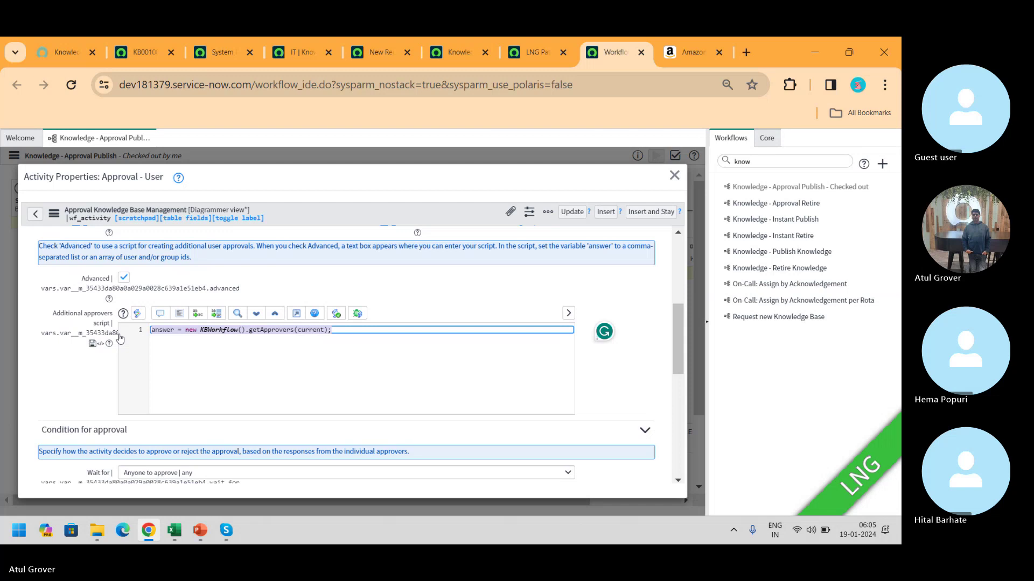
{"action": "left_click", "coordinate": [674, 175]}
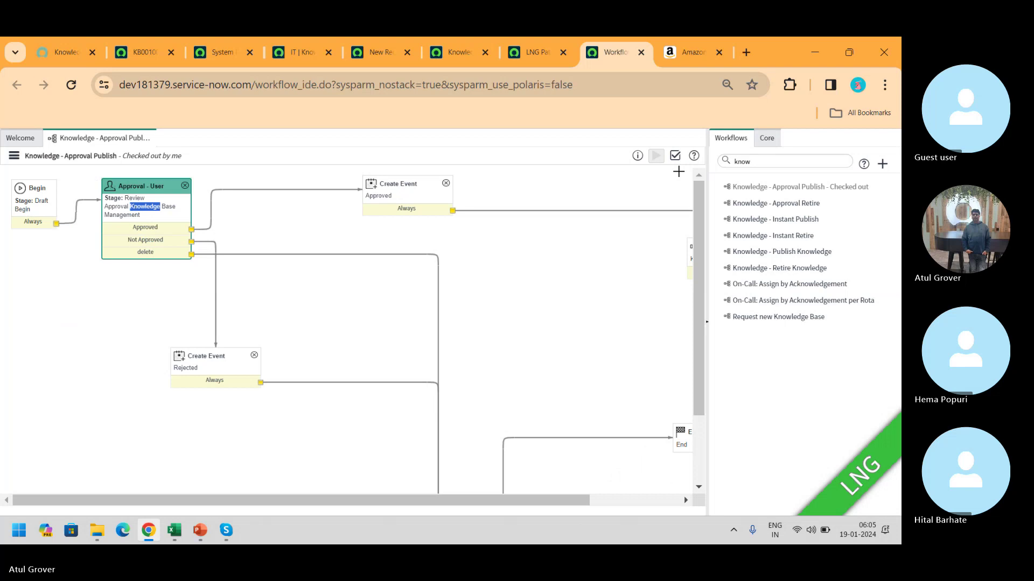
Check the approver and state in article KB0010001's approvals related list
{"action": "left_click", "coordinate": [142, 52]}
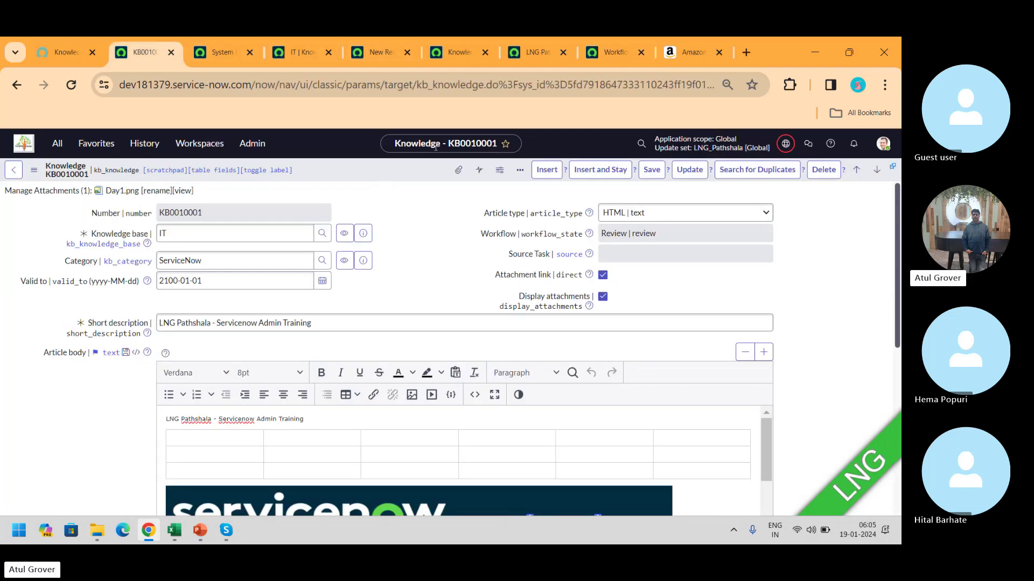
{"action": "scroll", "coordinate": [887, 457], "scroll_direction": "down", "scroll_amount": 7}
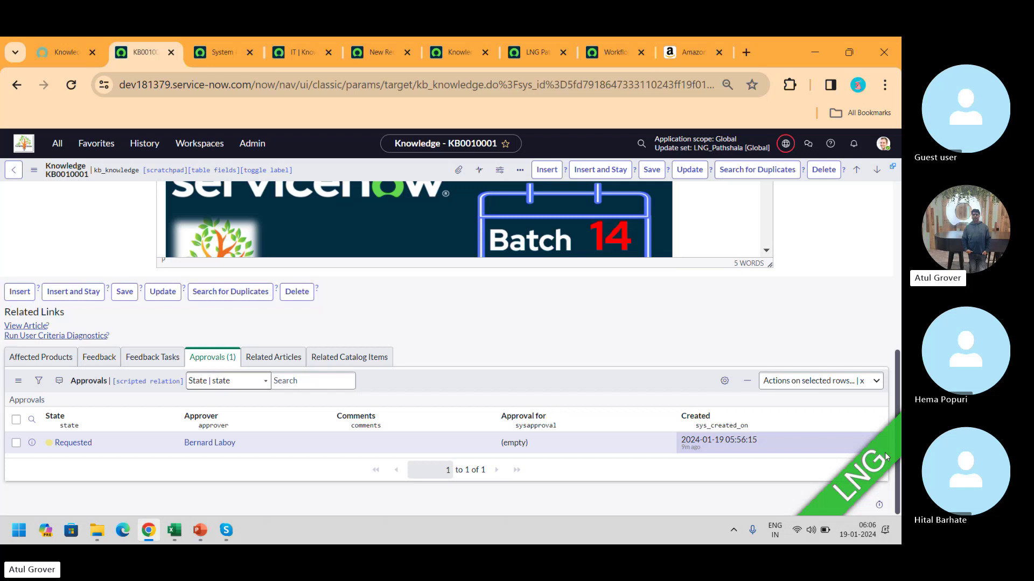
{"action": "key", "text": "alt+Tab"}
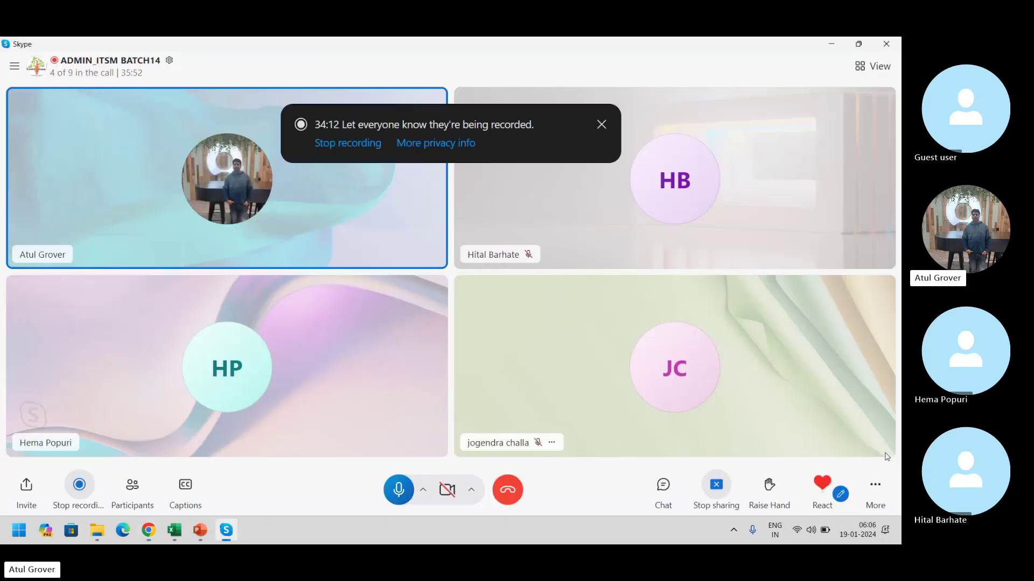
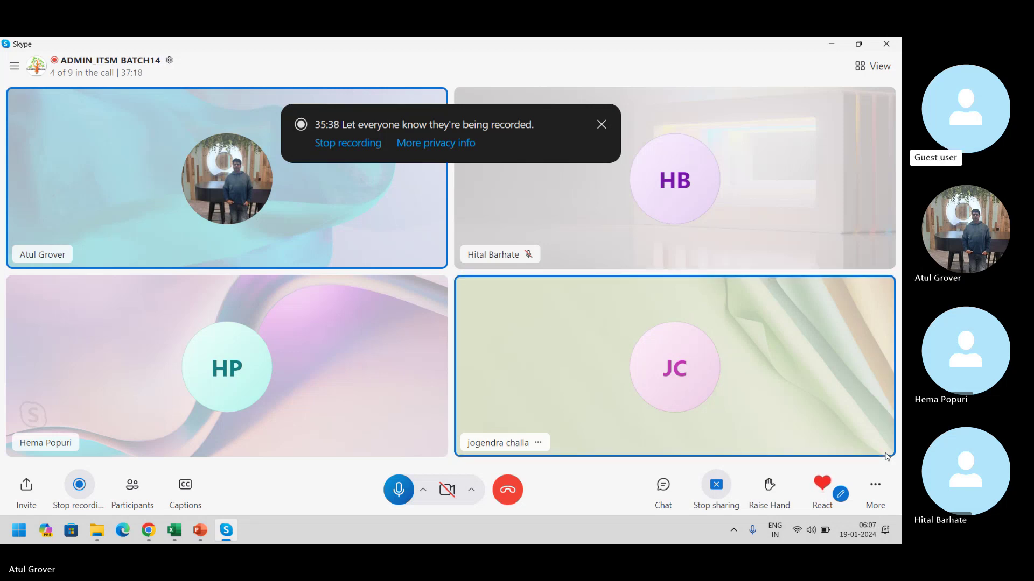
{"action": "key", "text": "alt+Tab"}
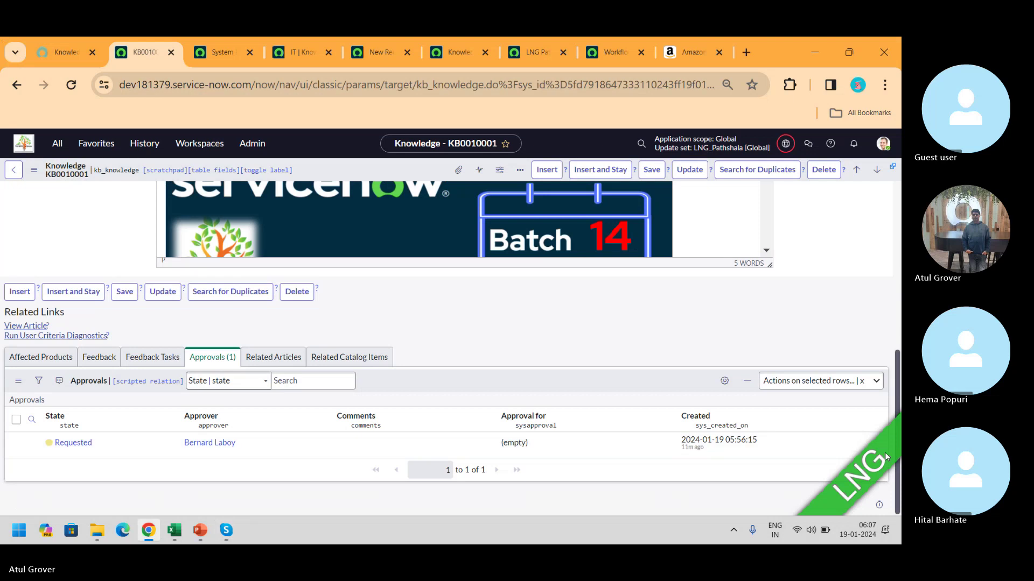
Open the Service Desk My Work task list and remove all of its filter conditions
{"action": "left_click", "coordinate": [213, 56]}
{"action": "left_click", "coordinate": [57, 146]}
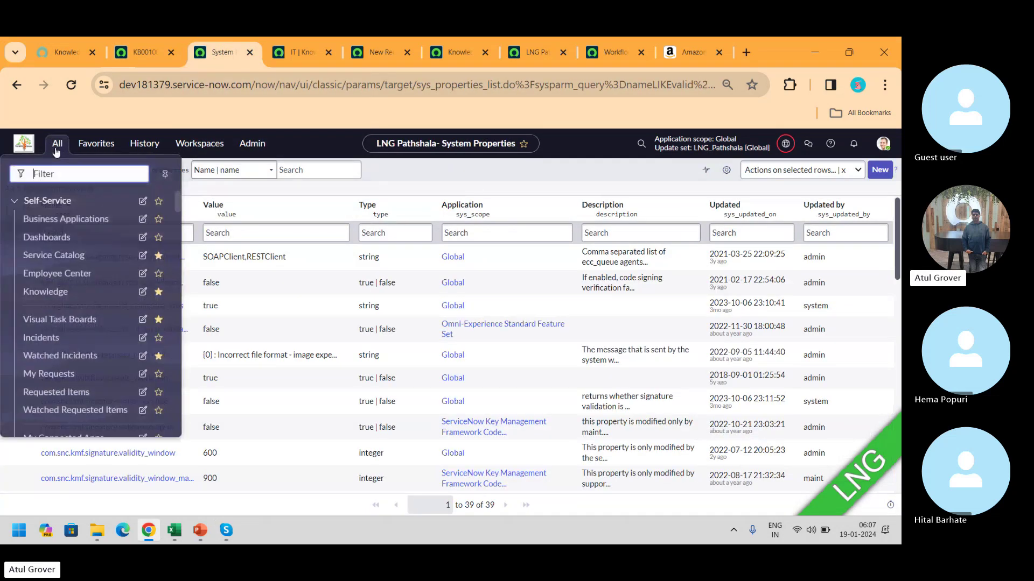
{"action": "type", "text": "my"}
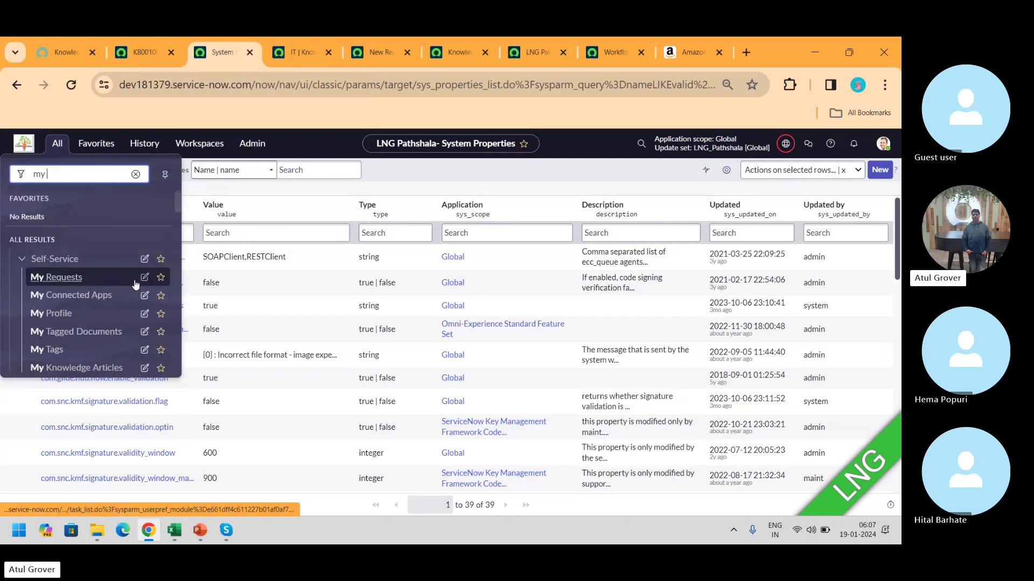
{"action": "type", "text": " w"}
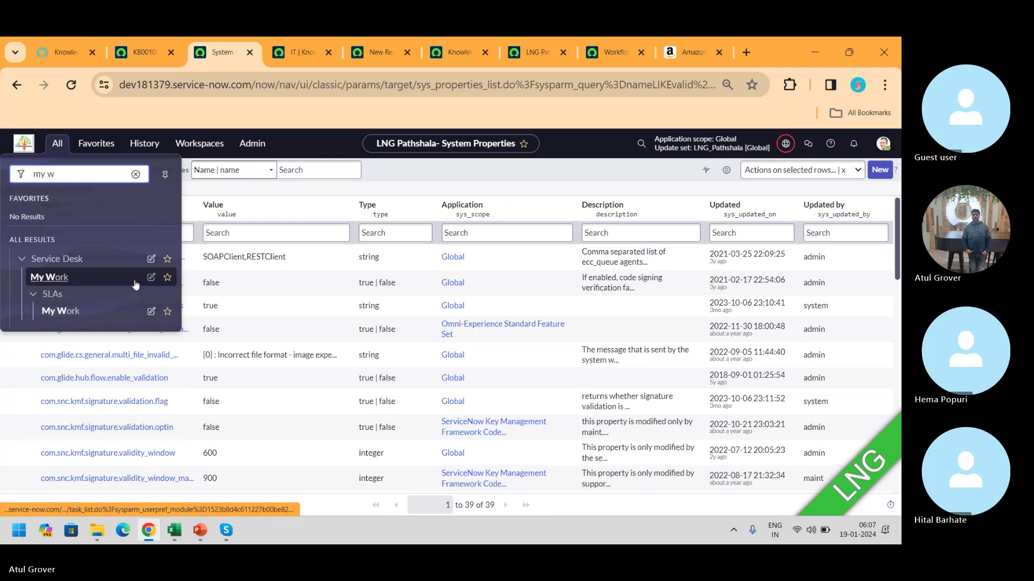
{"action": "left_click", "coordinate": [50, 279]}
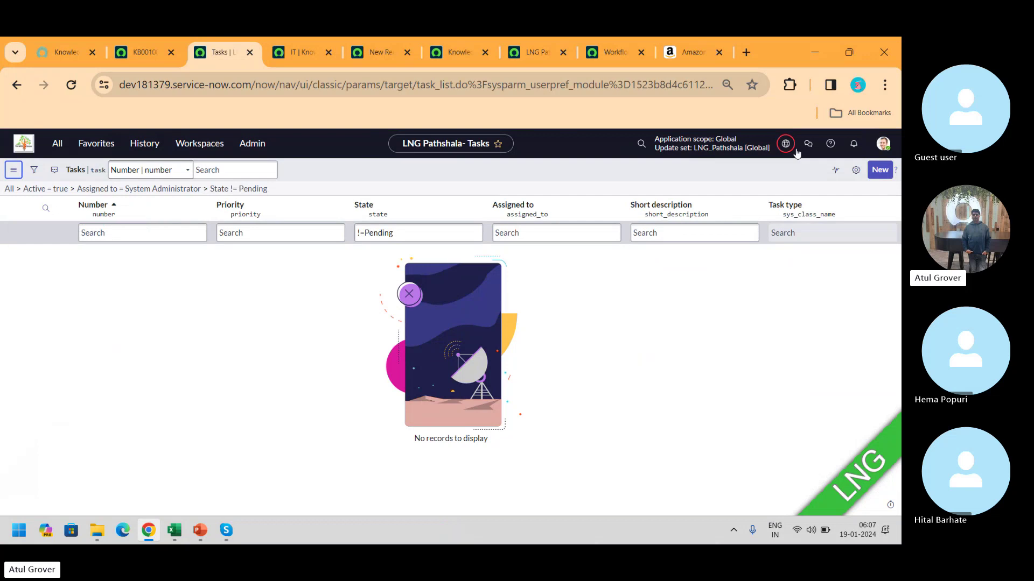
{"action": "left_click", "coordinate": [8, 191]}
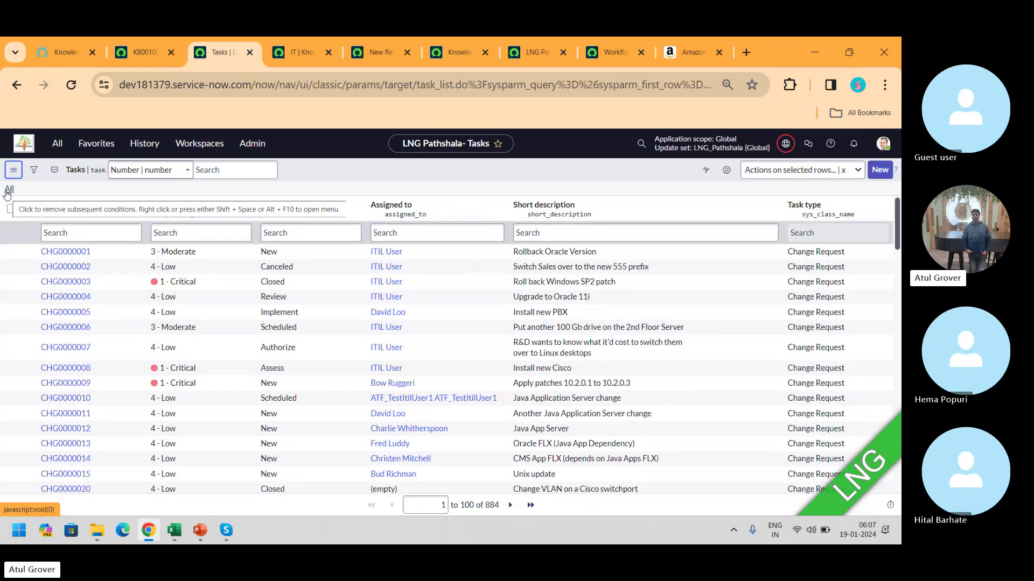
Open the Self-Service My Approvals list and remove its filter conditions to list all approvals
{"action": "left_click", "coordinate": [56, 146]}
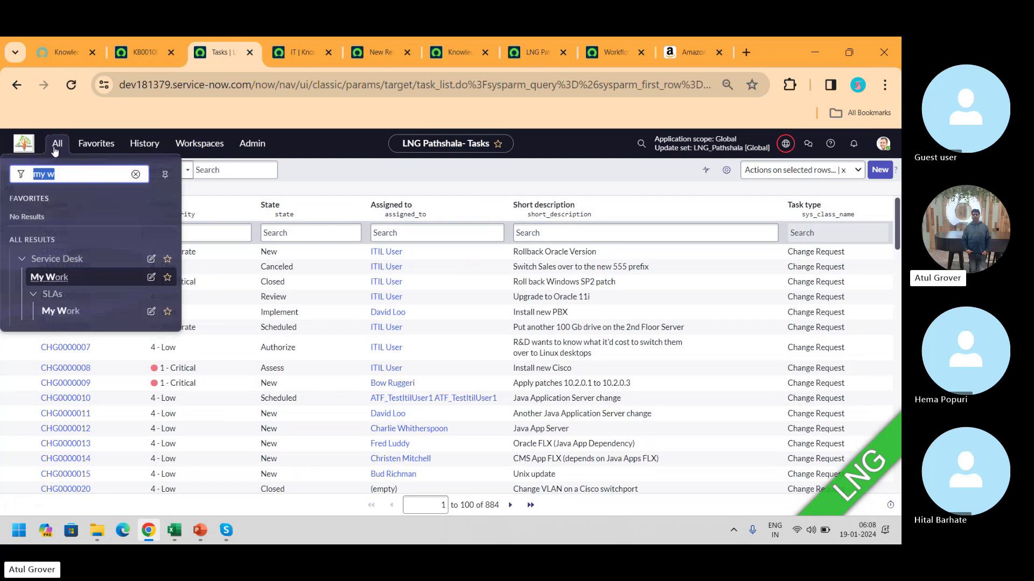
{"action": "key", "text": "Right"}
{"action": "key", "text": "BackSpace"}
{"action": "type", "text": "a"}
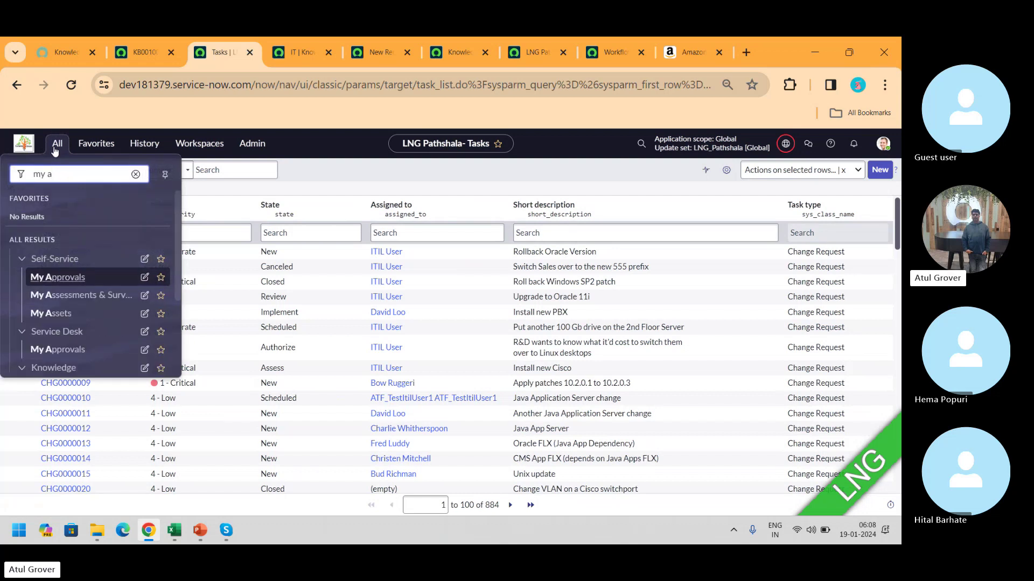
{"action": "left_click", "coordinate": [65, 279]}
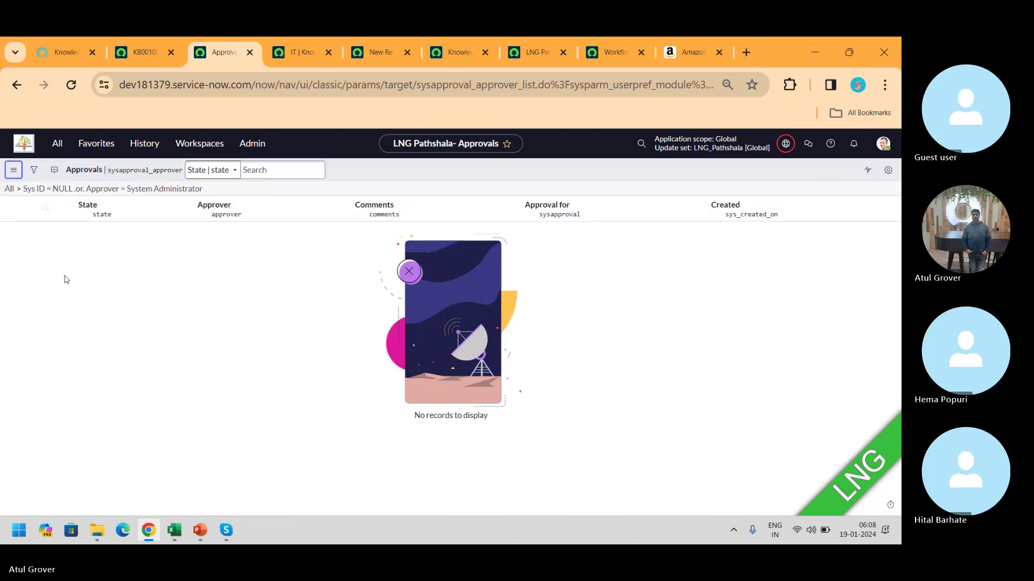
{"action": "left_click", "coordinate": [8, 189]}
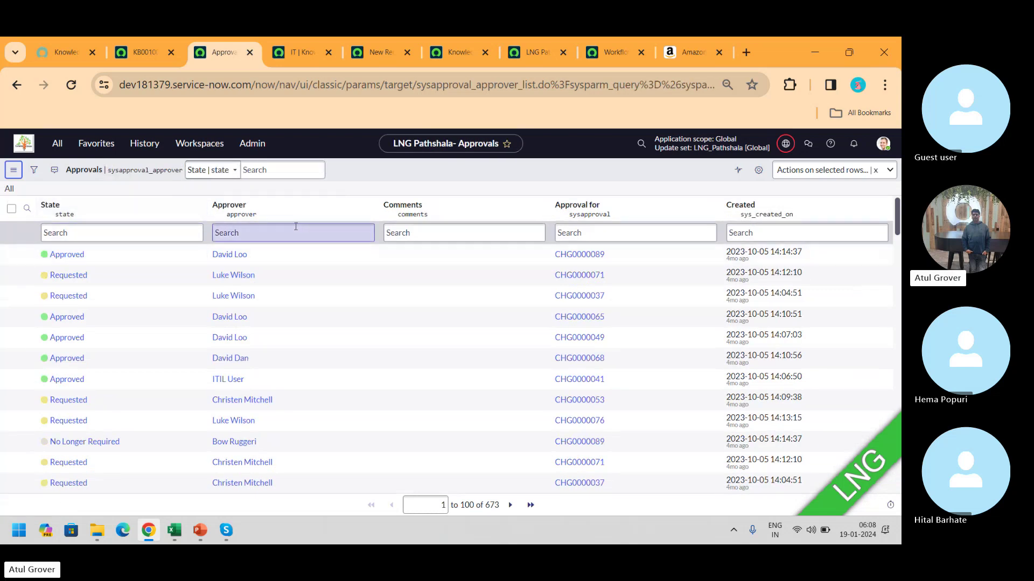
Try to filter the approvals by Approval for with the copied article number KB0010001, and clear that search value
{"action": "left_click", "coordinate": [613, 237]}
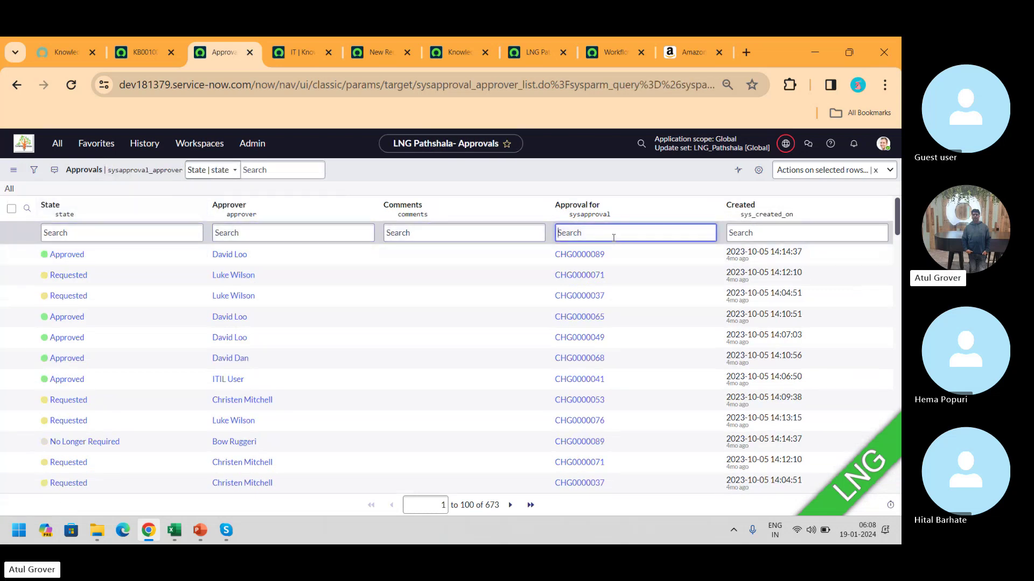
{"action": "left_click", "coordinate": [147, 54]}
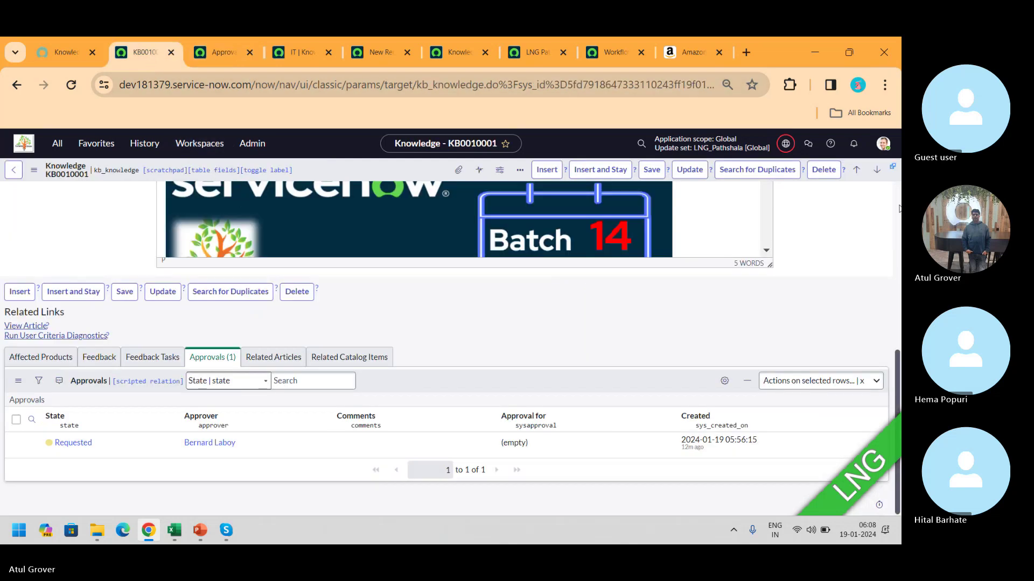
{"action": "scroll", "coordinate": [899, 209], "scroll_direction": "up", "scroll_amount": 5}
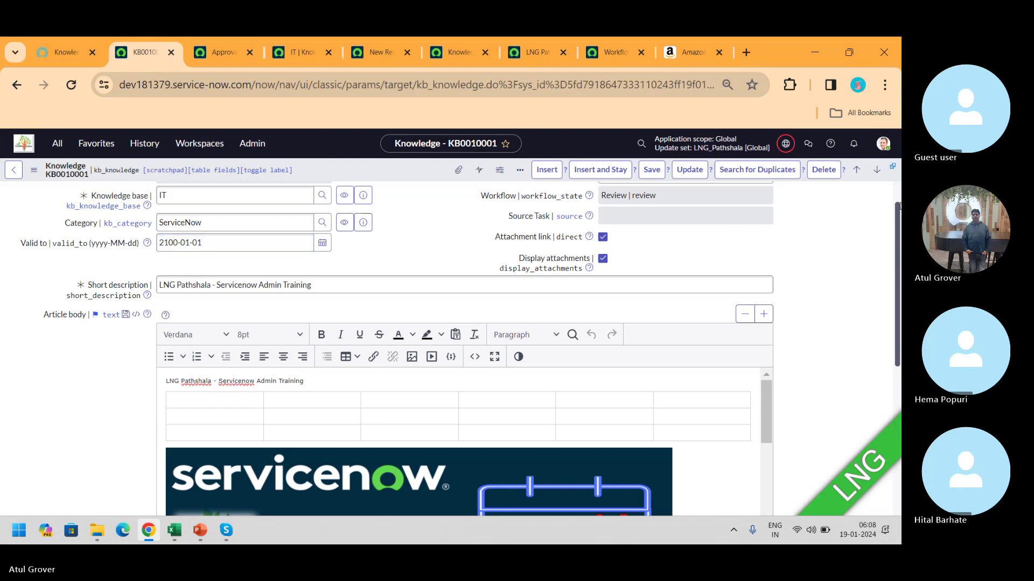
{"action": "scroll", "coordinate": [899, 207], "scroll_direction": "up", "scroll_amount": 1}
{"action": "left_click", "coordinate": [242, 207]}
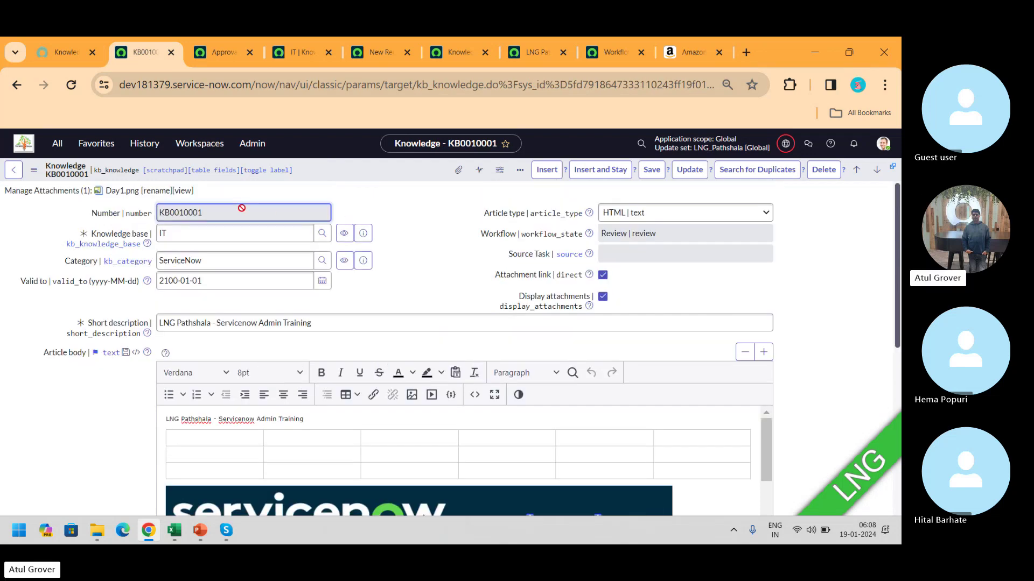
{"action": "double_click", "coordinate": [242, 208]}
{"action": "key", "text": "ctrl+c"}
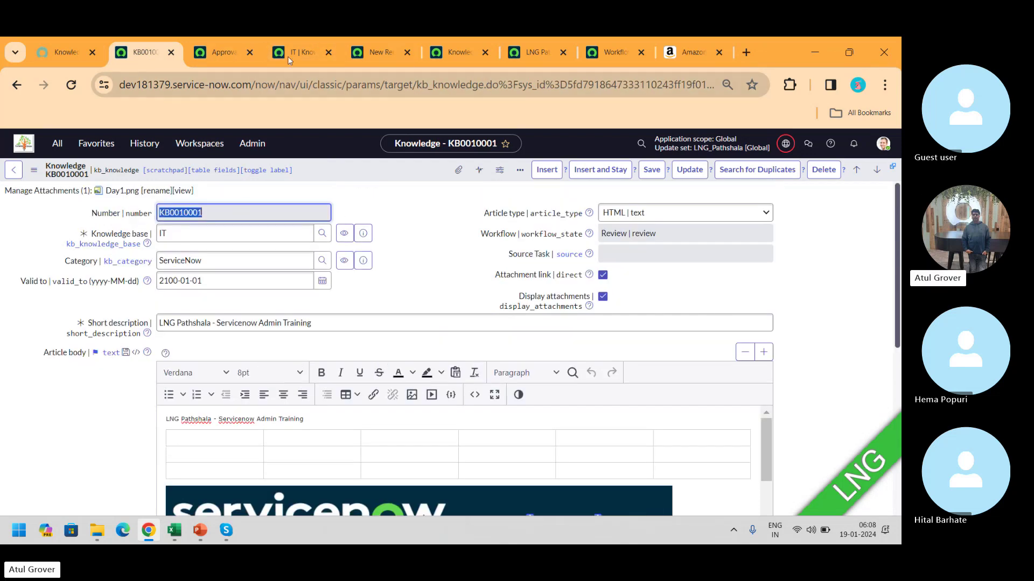
{"action": "left_click", "coordinate": [237, 59]}
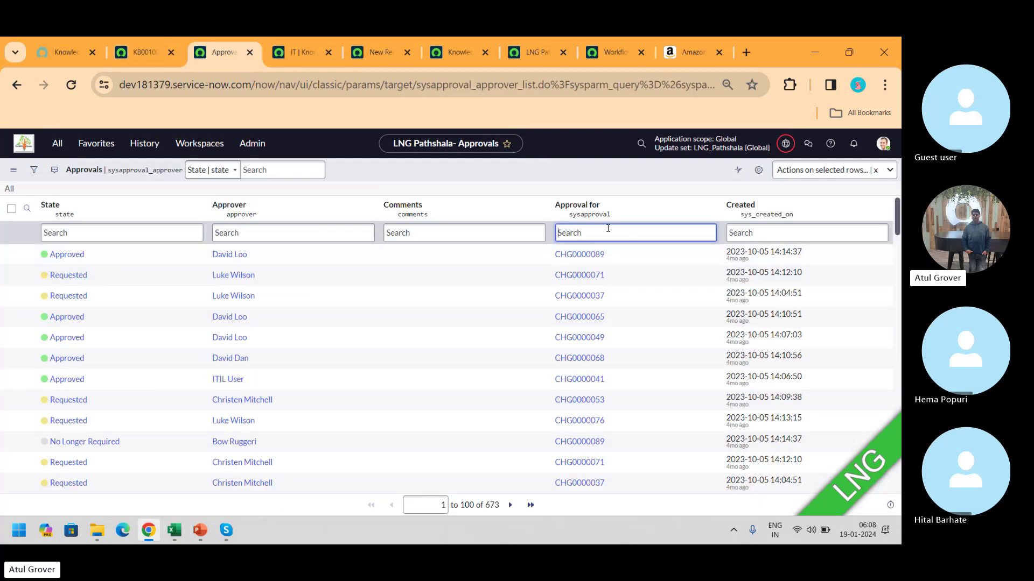
{"action": "key", "text": "ctrl+v"}
{"action": "key", "text": "Return"}
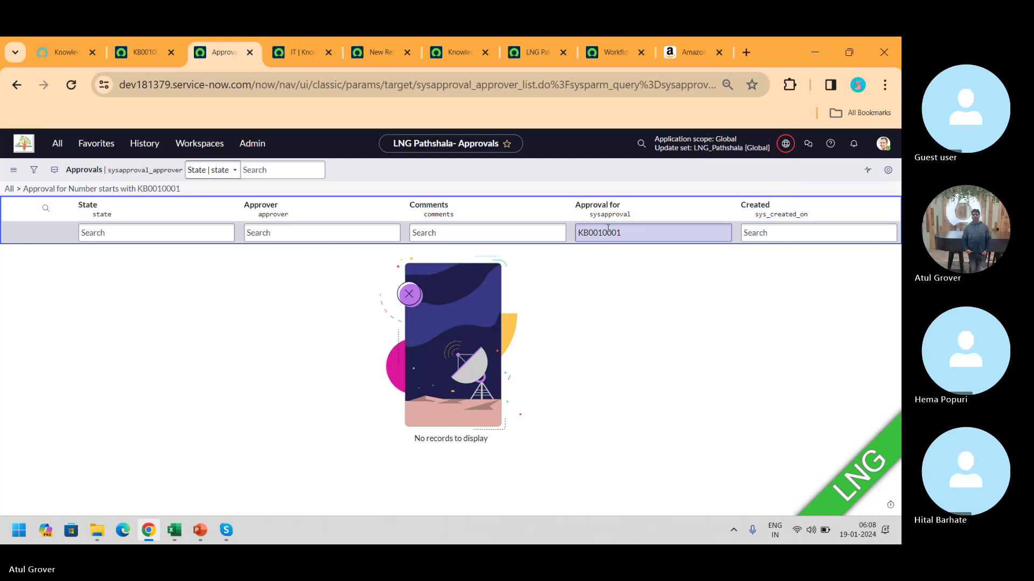
{"action": "left_click", "coordinate": [608, 231]}
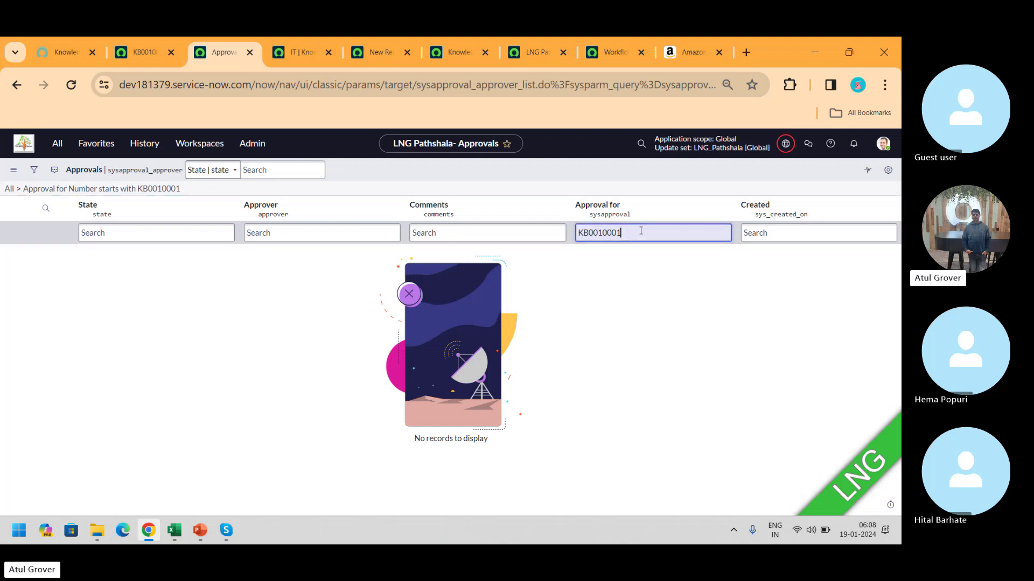
{"action": "key", "text": "ctrl+a"}
{"action": "key", "text": "BackSpace"}
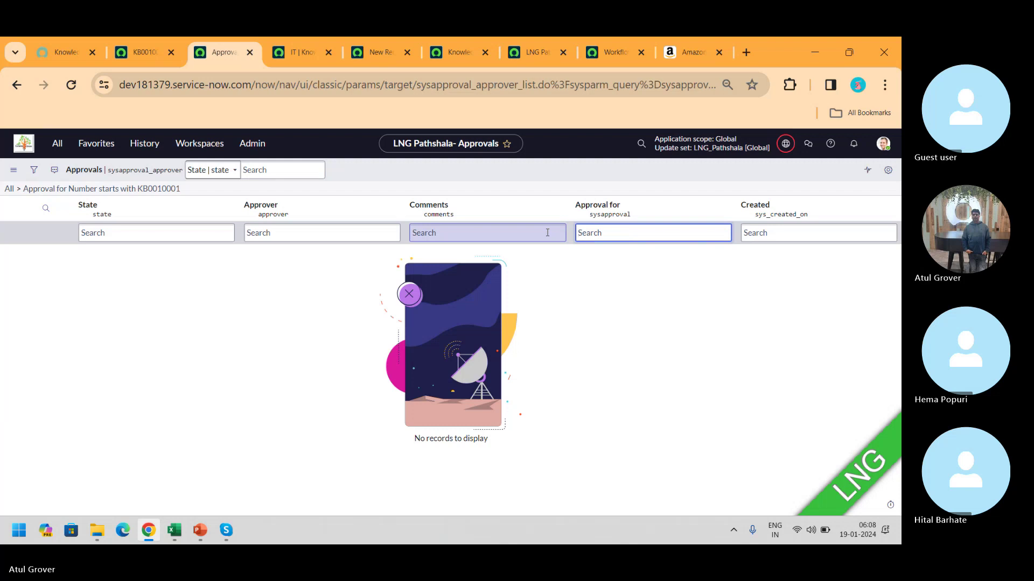
Check the approver on article KB0010001 and filter the approvals list to approver names containing that person's surname
{"action": "left_click", "coordinate": [137, 52]}
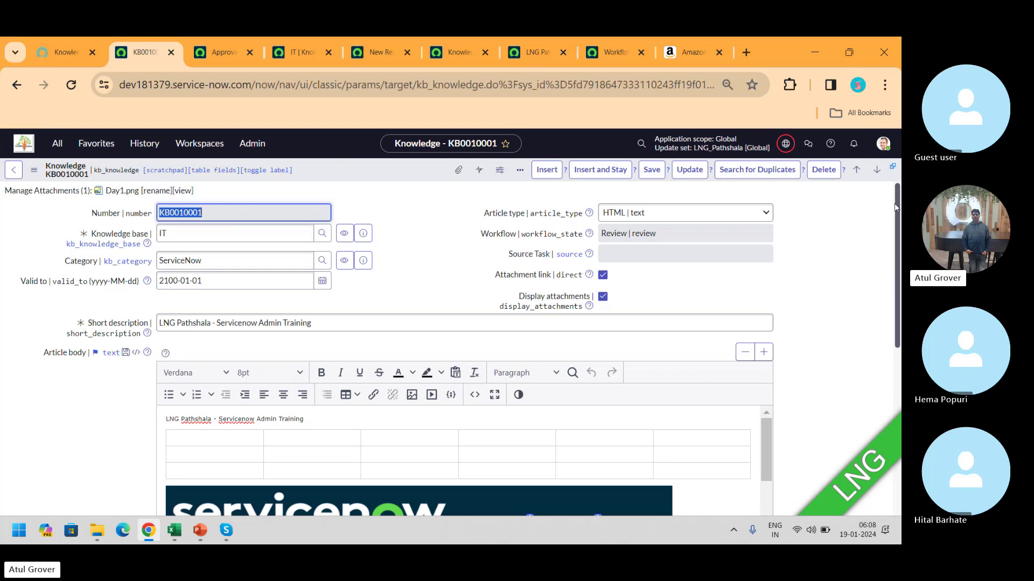
{"action": "left_click_drag", "start_coordinate": [896, 208], "coordinate": [895, 379]}
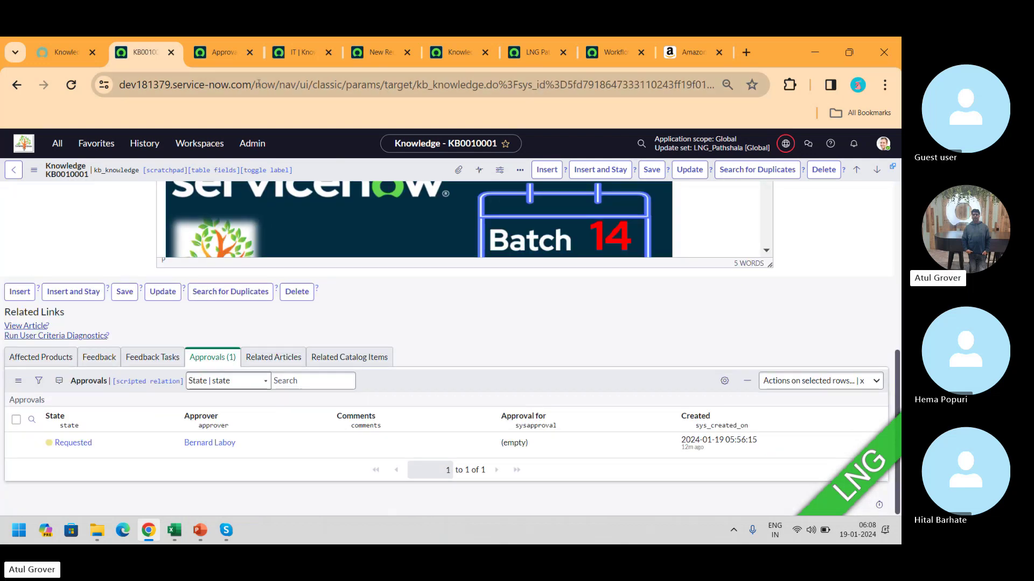
{"action": "left_click", "coordinate": [227, 52]}
{"action": "left_click", "coordinate": [297, 234]}
{"action": "type", "text": "*"}
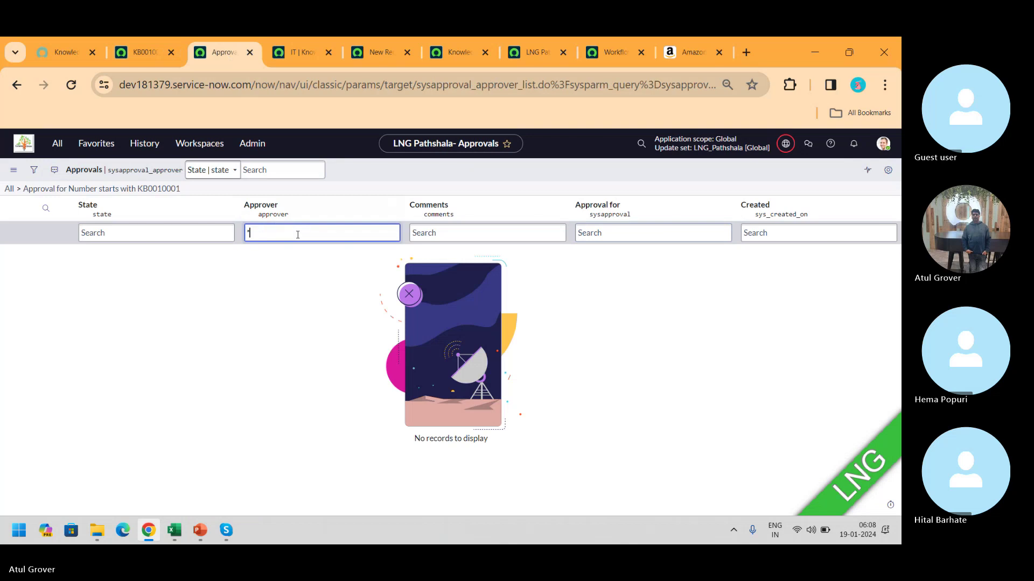
{"action": "type", "text": "laboy"}
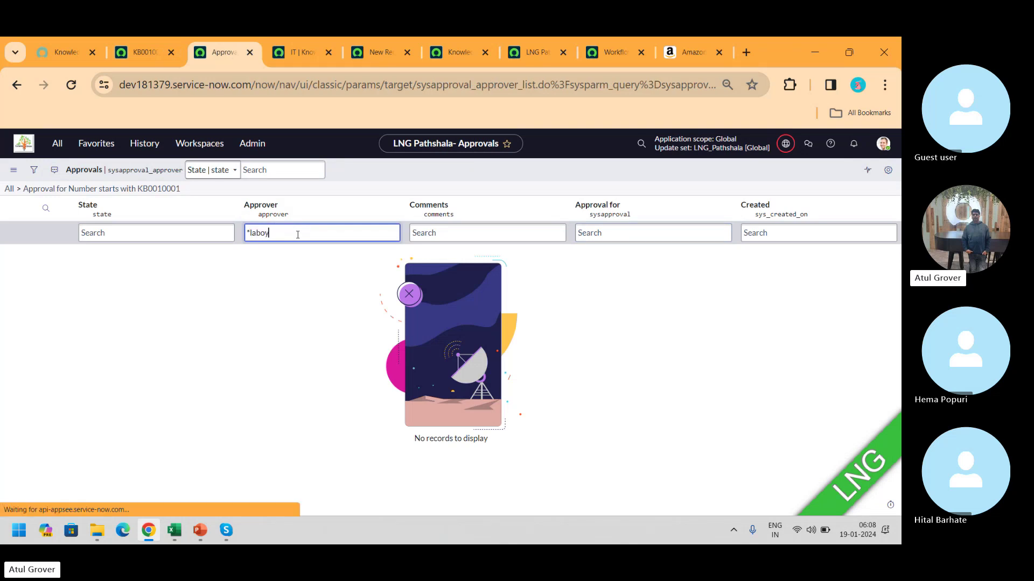
{"action": "key", "text": "Return"}
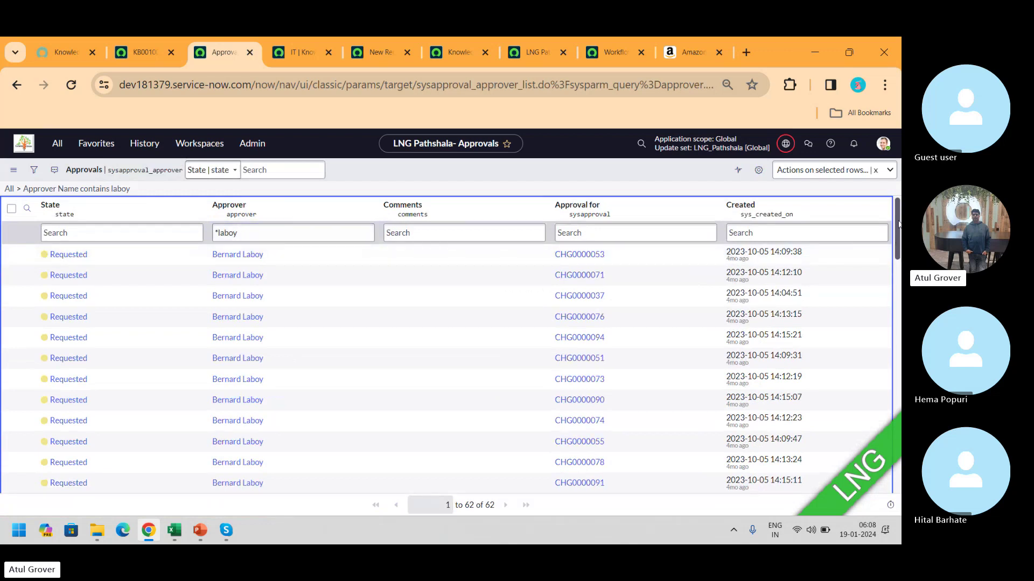
Look through the filtered approvals list for the record matching the approval request shown on article KB0010001
{"action": "left_click_drag", "start_coordinate": [898, 224], "coordinate": [898, 452]}
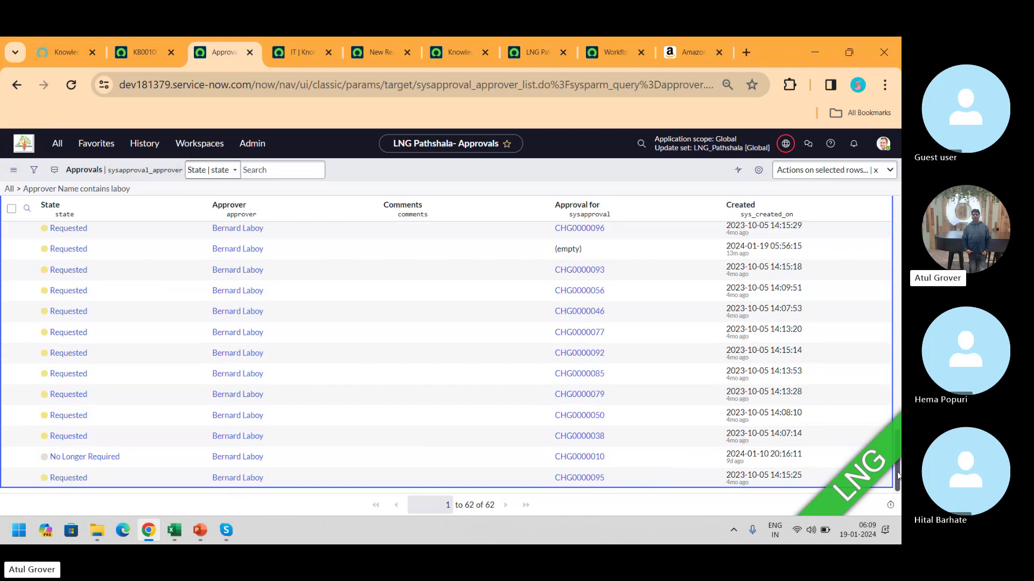
{"action": "left_click_drag", "start_coordinate": [898, 473], "coordinate": [882, 236]}
{"action": "left_click", "coordinate": [144, 53]}
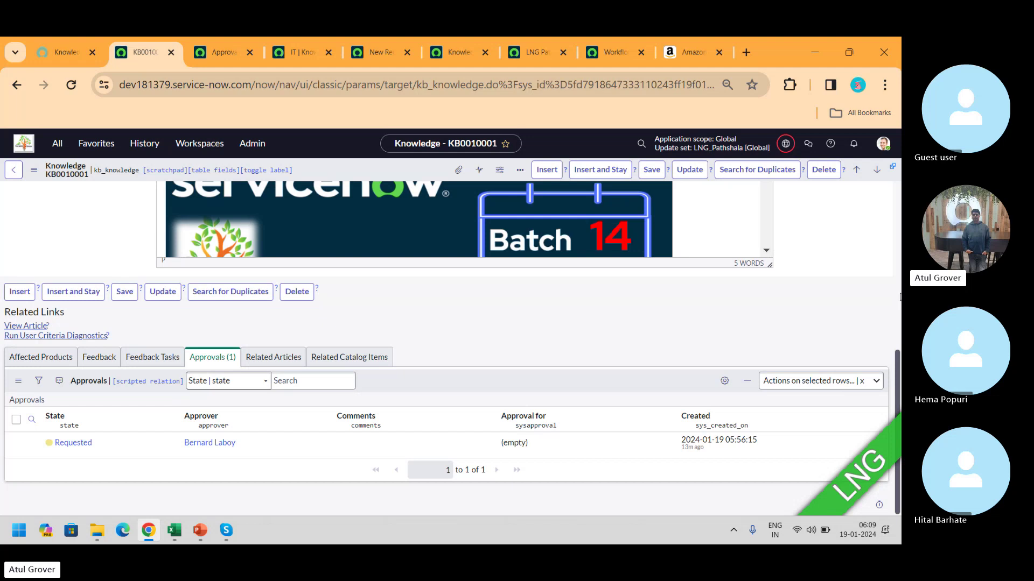
{"action": "left_click", "coordinate": [203, 61]}
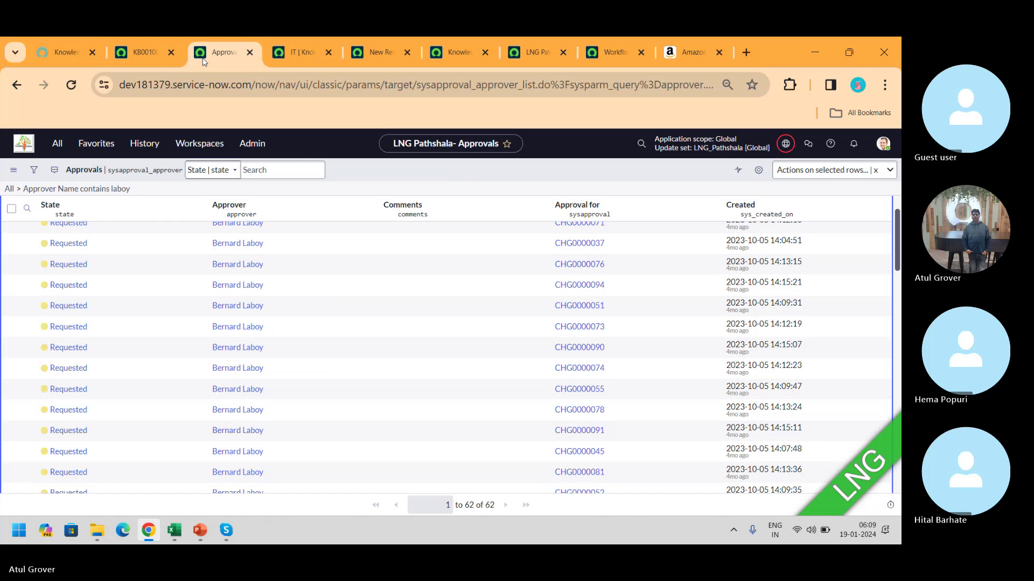
Approve the requested approval record in the Approvals related list of knowledge article KB0010001
{"action": "left_click", "coordinate": [161, 50]}
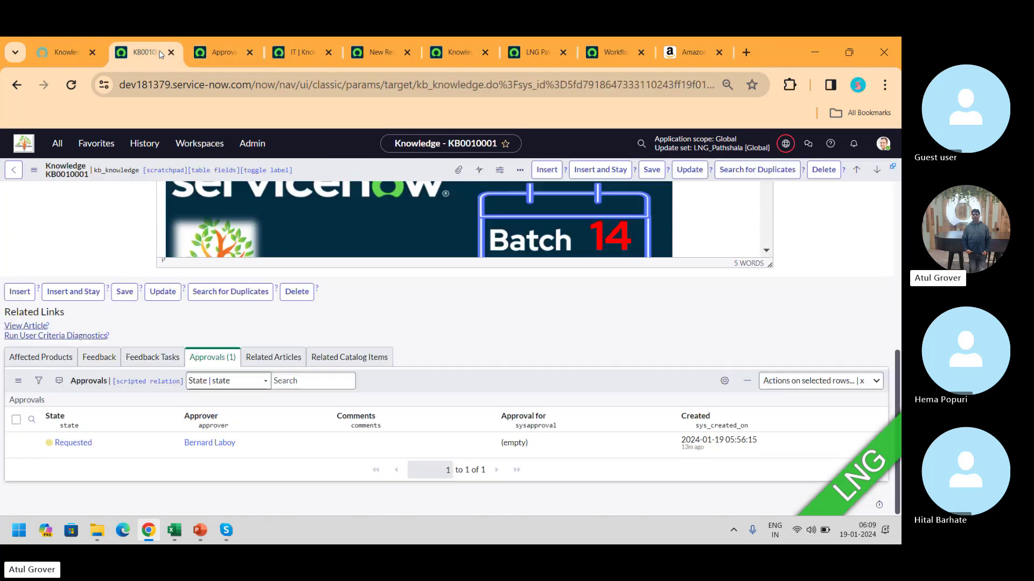
{"action": "right_click", "coordinate": [91, 444]}
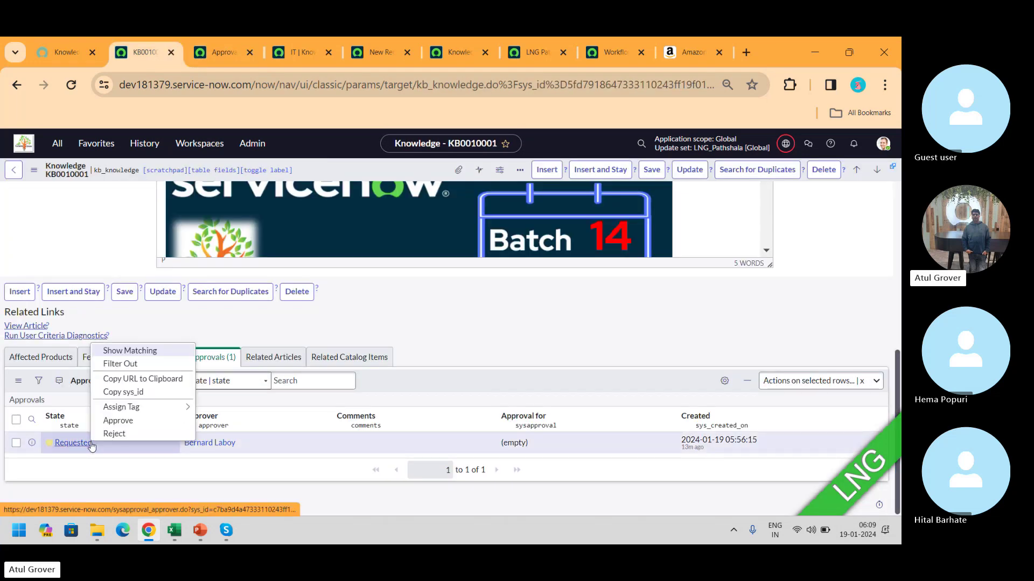
{"action": "left_click", "coordinate": [114, 421]}
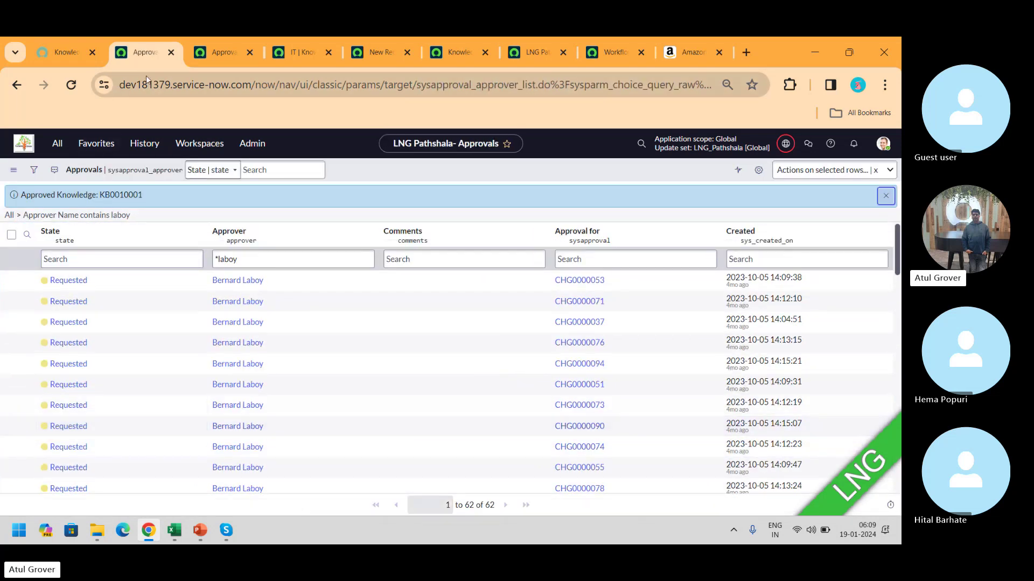
Find the knowledge modules in the navigator by filtering for "knowledge" and open the list of all knowledge articles
{"action": "left_click", "coordinate": [59, 52]}
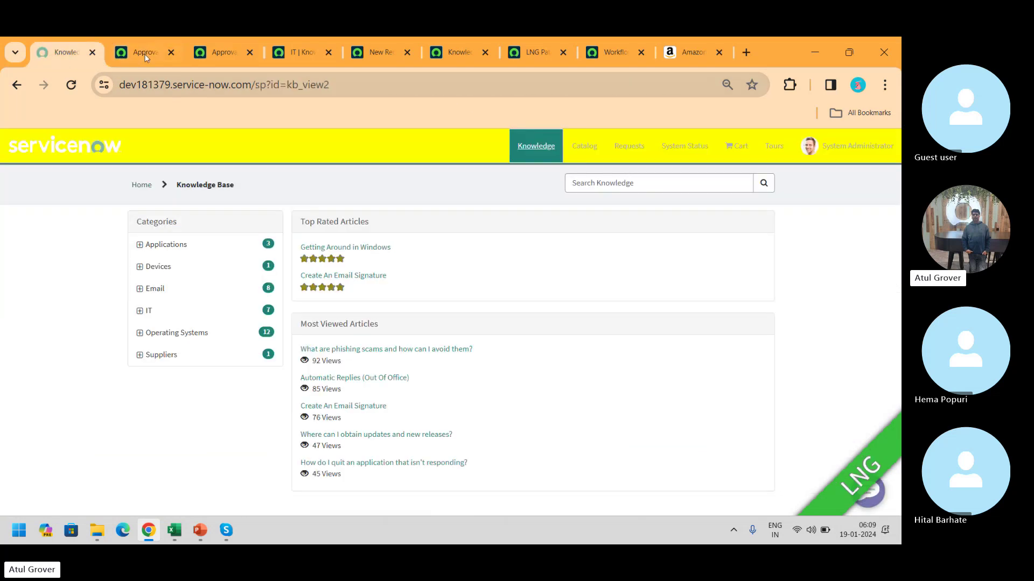
{"action": "left_click", "coordinate": [145, 53]}
{"action": "left_click", "coordinate": [66, 147]}
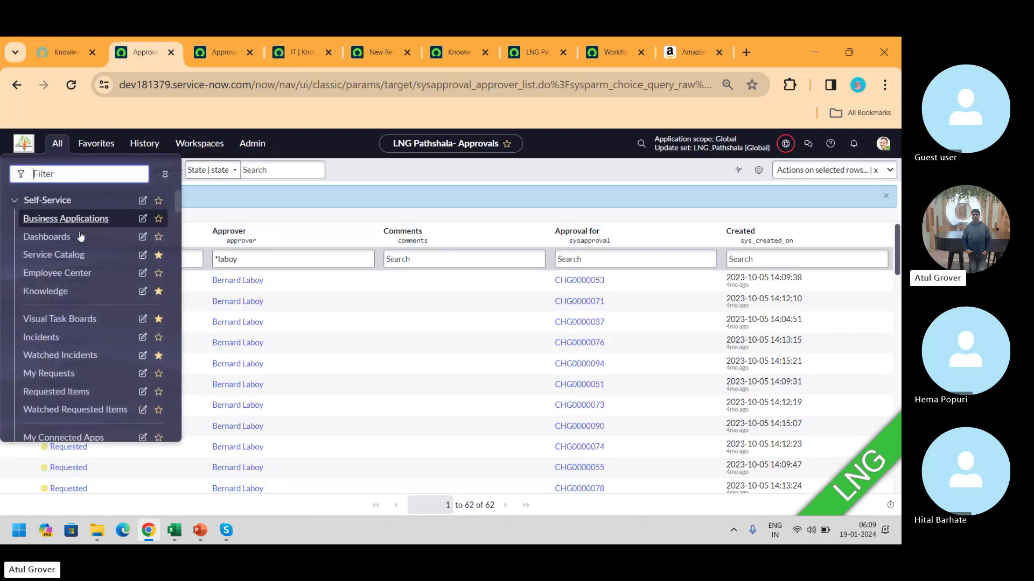
{"action": "type", "text": "knowledge"}
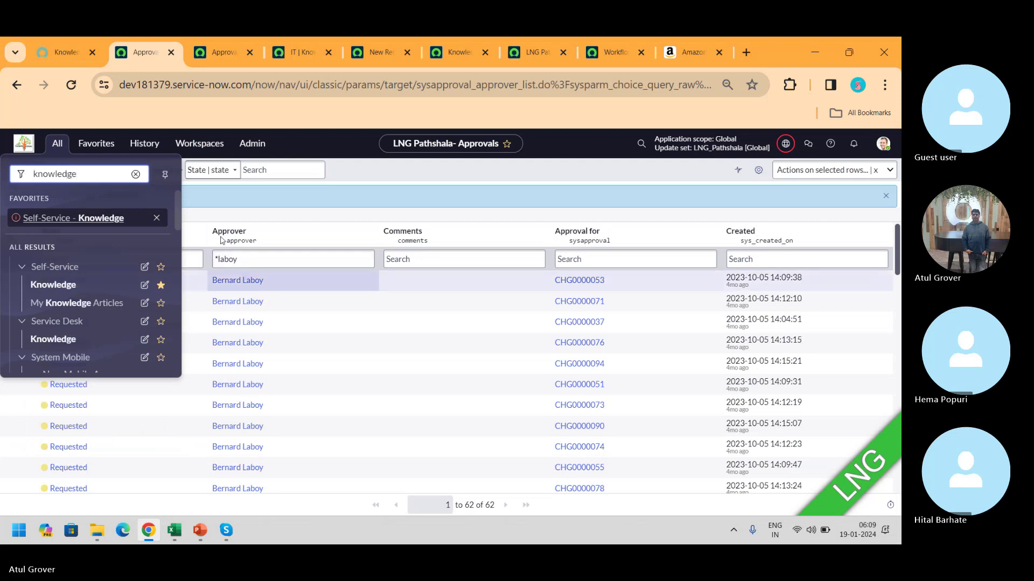
{"action": "scroll", "coordinate": [92, 276], "scroll_direction": "down", "scroll_amount": 4}
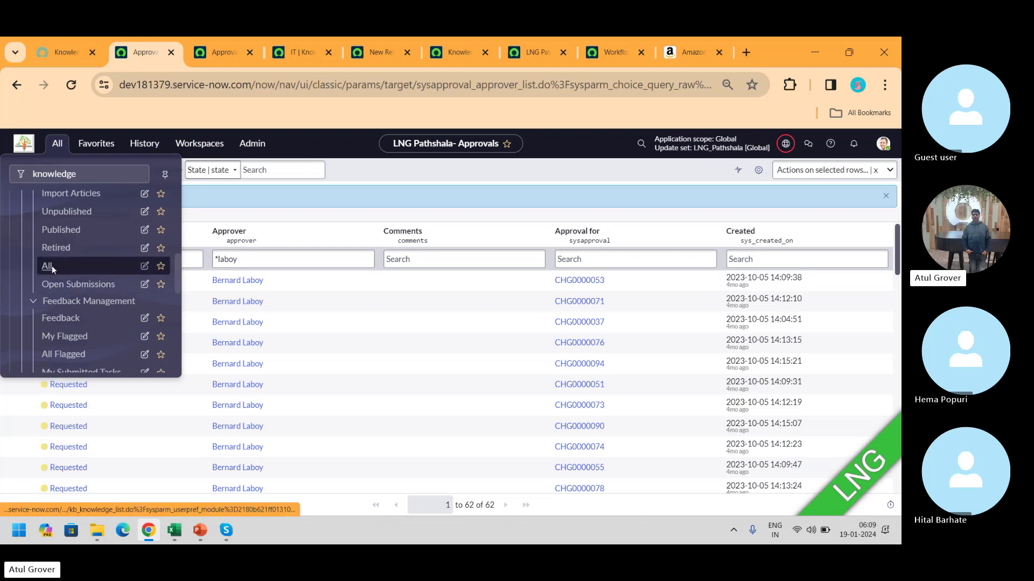
{"action": "left_click", "coordinate": [53, 270]}
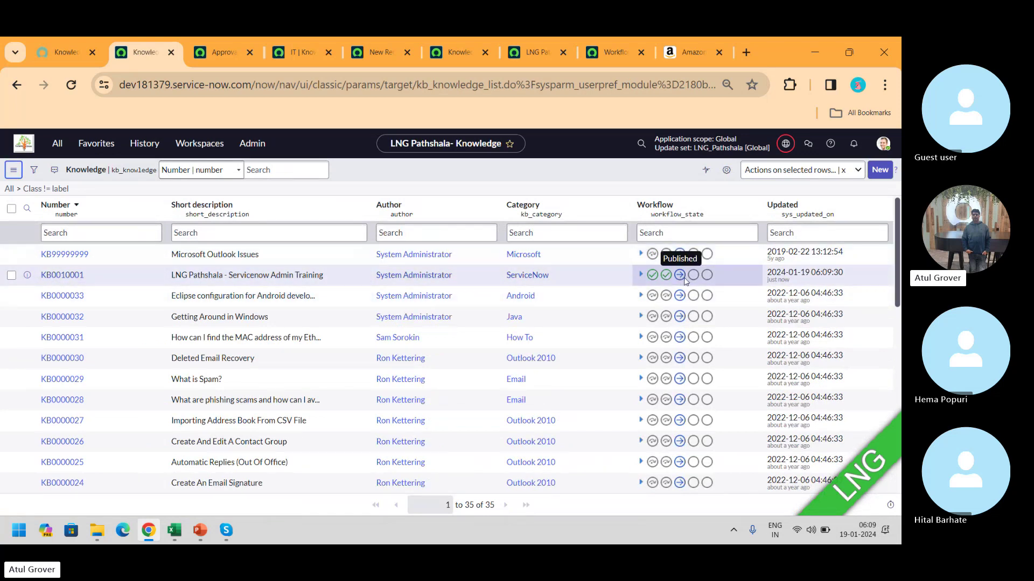
Reload the service portal's knowledge base page, and open the record of article KB0010001 from the knowledge list
{"action": "left_click", "coordinate": [54, 63]}
{"action": "left_click", "coordinate": [70, 86]}
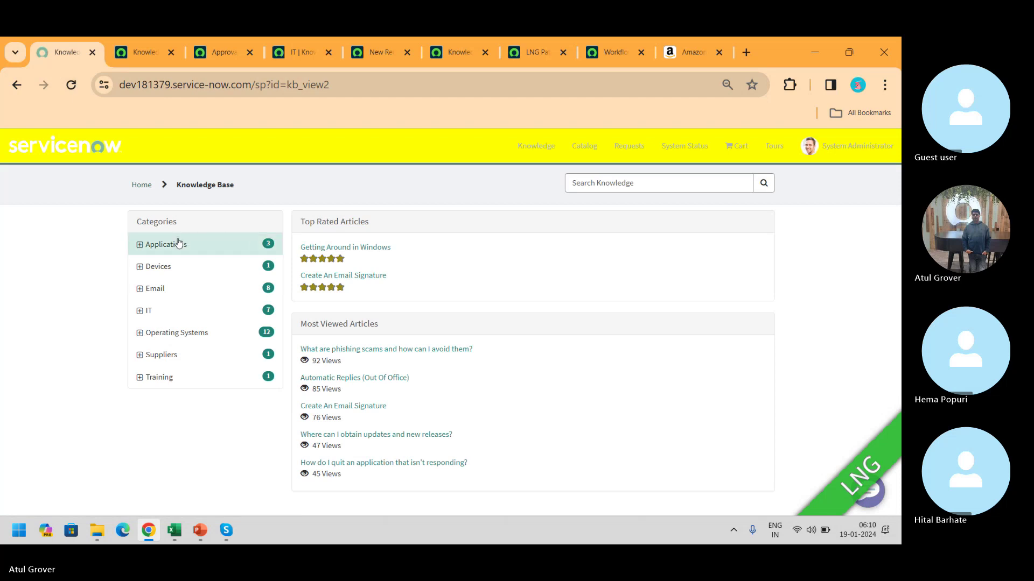
{"action": "left_click", "coordinate": [142, 53]}
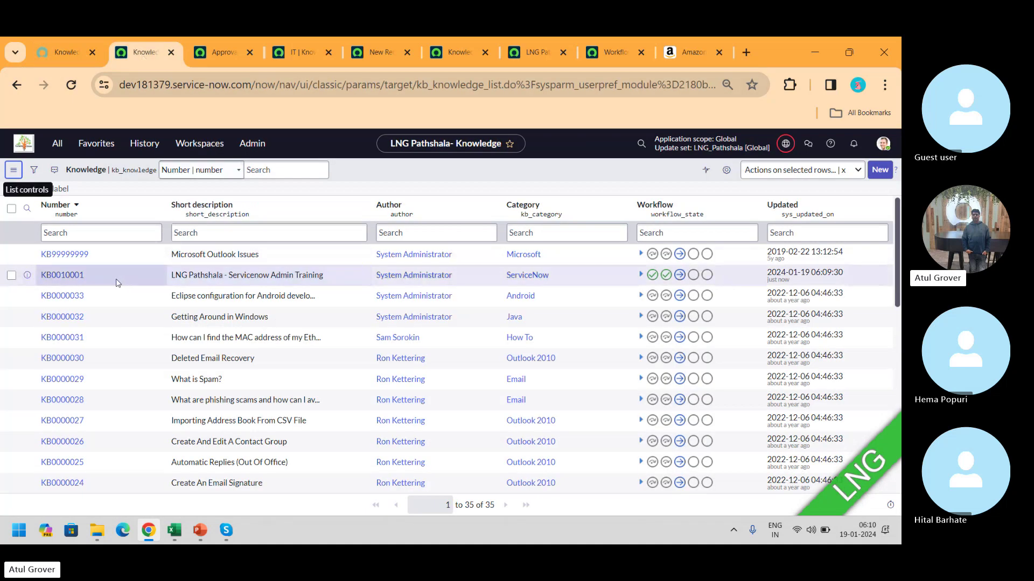
{"action": "left_click", "coordinate": [59, 276]}
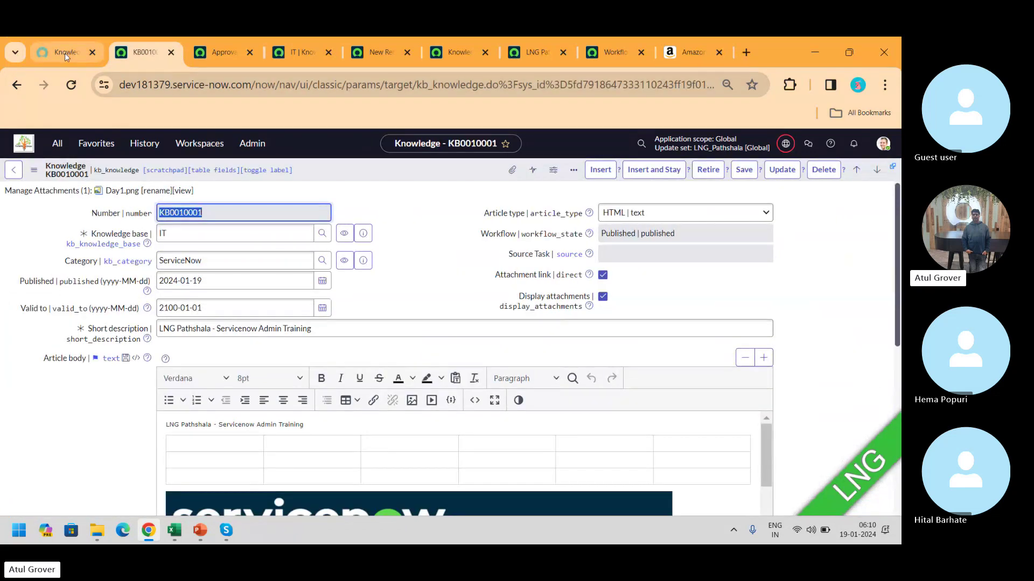
In the portal's knowledge base, expand the Training category and open the LNG Pathshala article under ServiceNow
{"action": "left_click", "coordinate": [64, 53]}
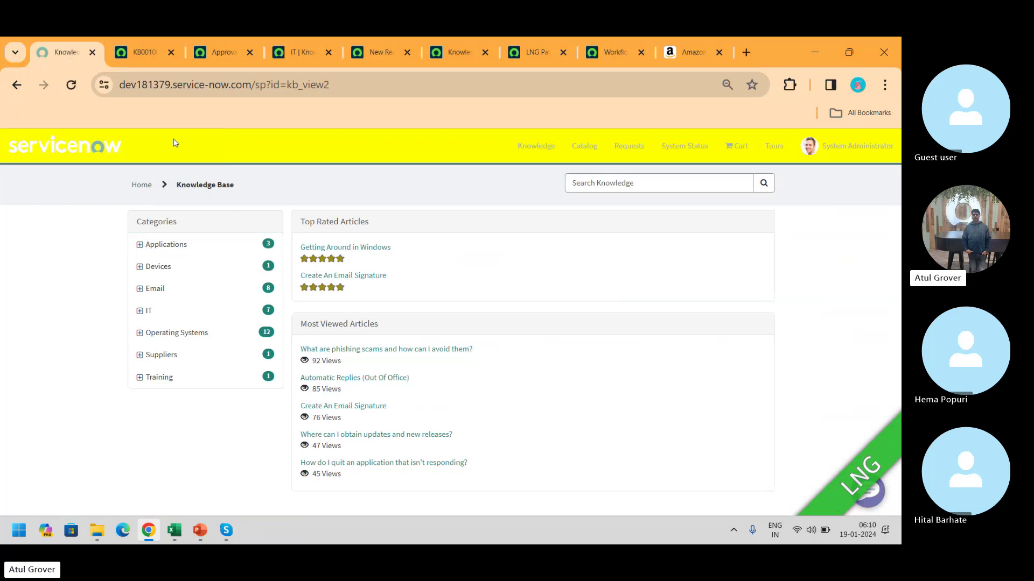
{"action": "left_click", "coordinate": [143, 185]}
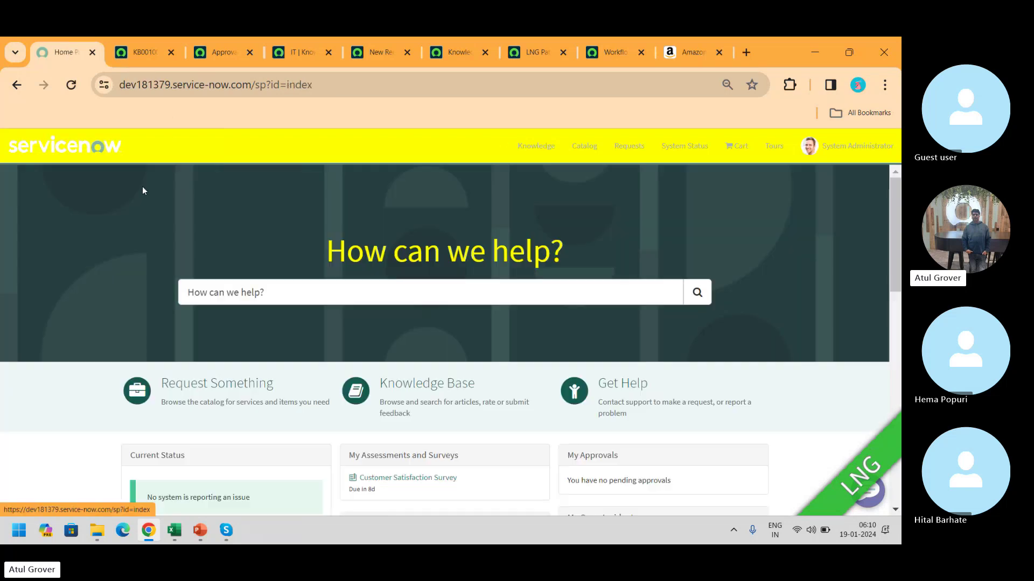
{"action": "left_click", "coordinate": [533, 141]}
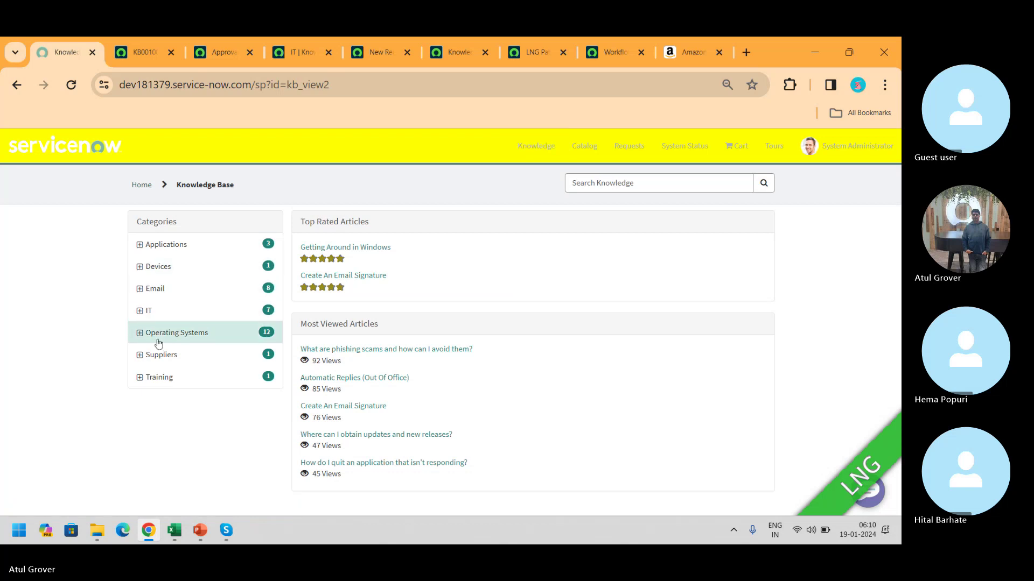
{"action": "left_click", "coordinate": [141, 378]}
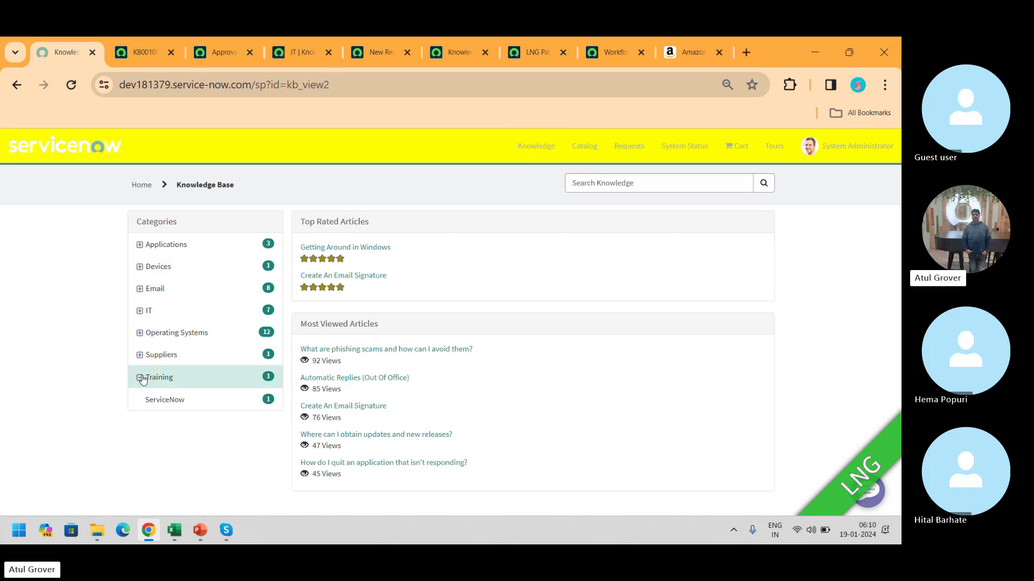
{"action": "left_click", "coordinate": [157, 409]}
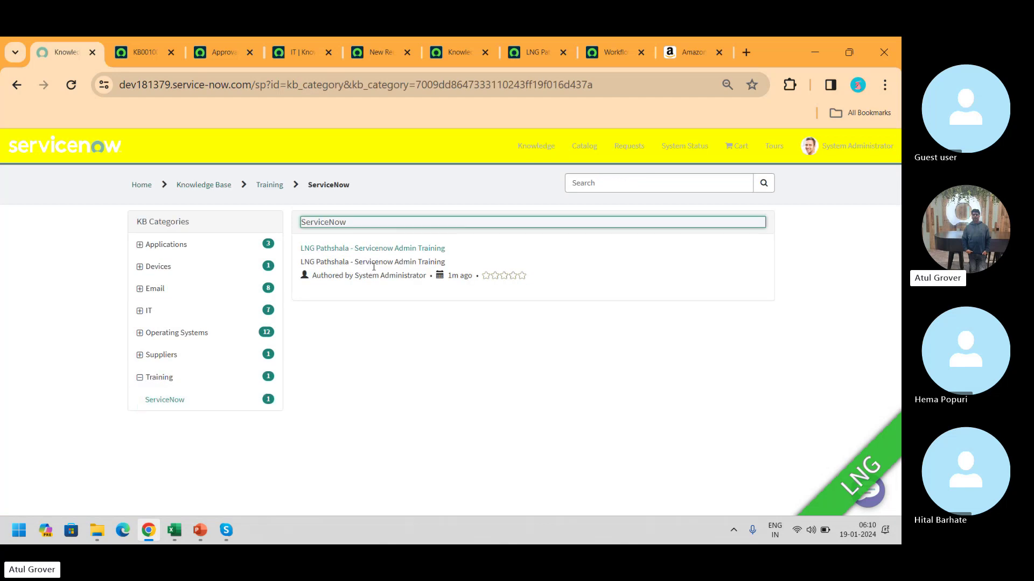
{"action": "left_click", "coordinate": [393, 249]}
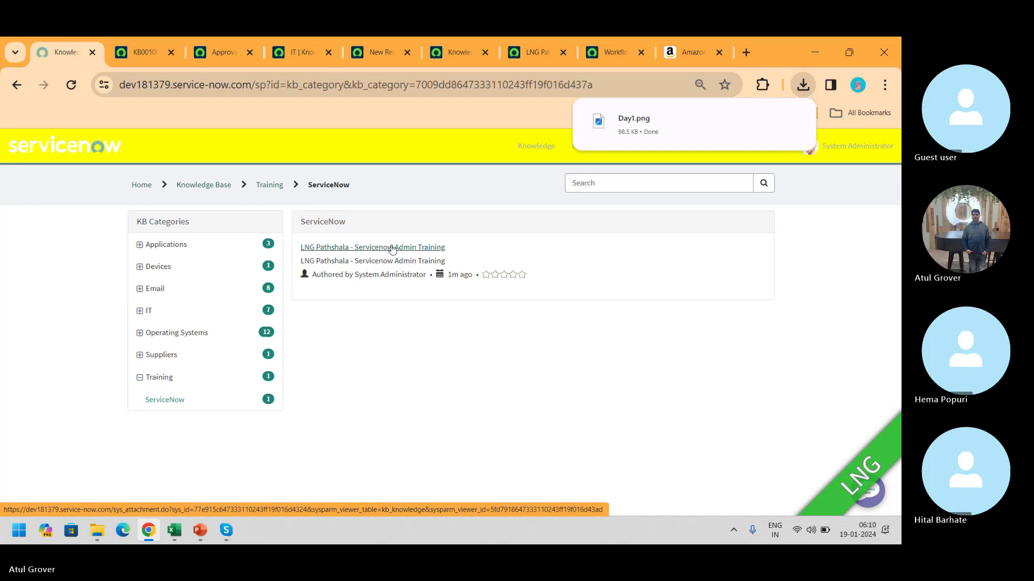
{"action": "mouse_move", "coordinate": [656, 138]}
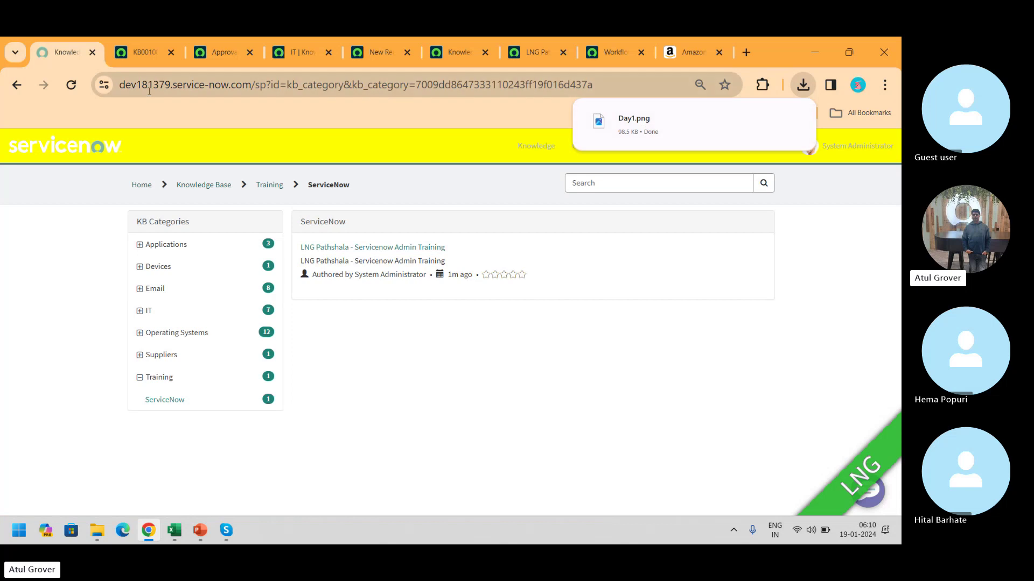
Disable the Attachment link option on the KB0010001 article record and save it
{"action": "left_click", "coordinate": [130, 54]}
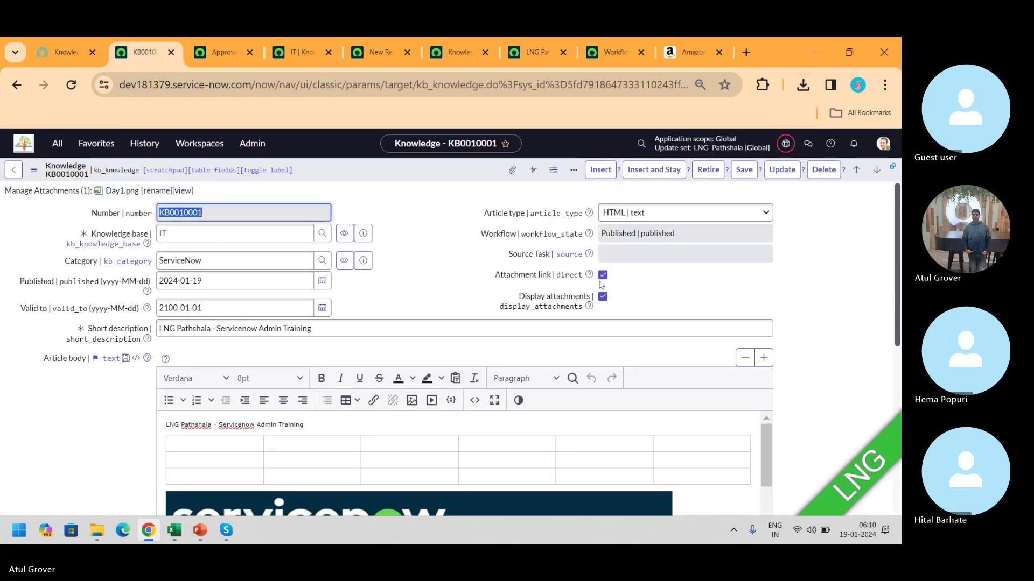
{"action": "left_click", "coordinate": [56, 53]}
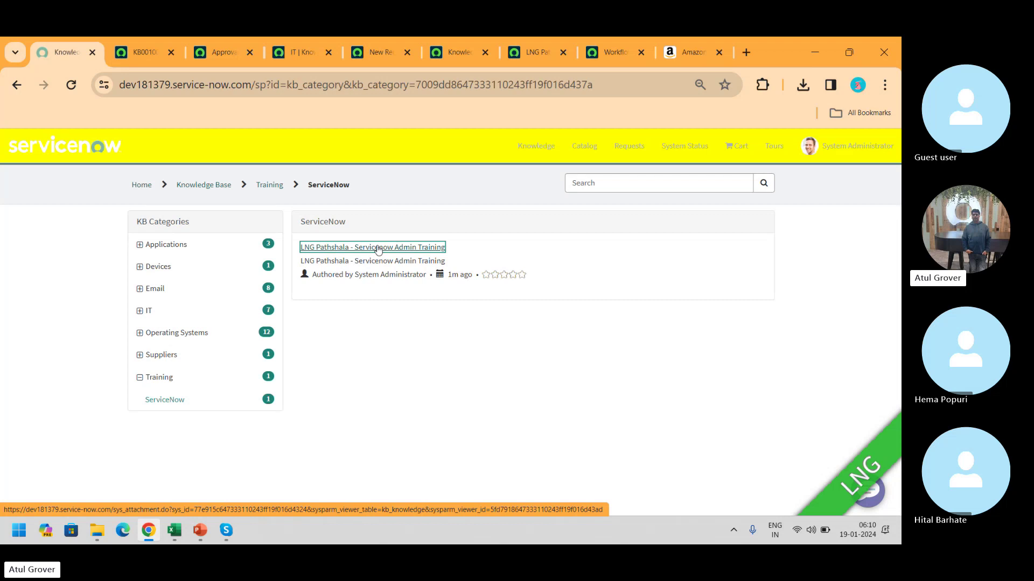
{"action": "left_click", "coordinate": [143, 52]}
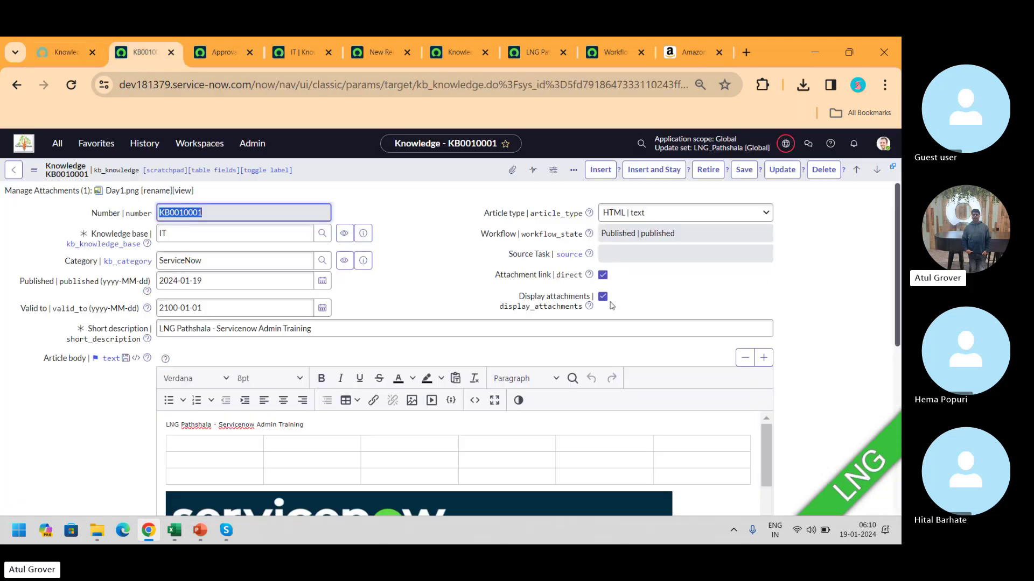
{"action": "left_click", "coordinate": [602, 275]}
{"action": "left_click", "coordinate": [744, 170]}
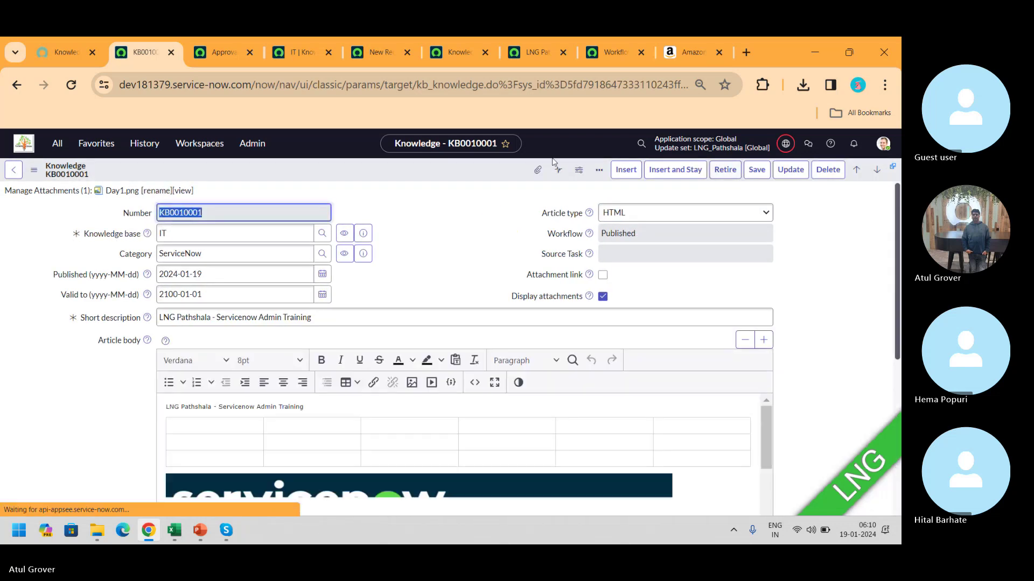
Reload the portal's ServiceNow category page and open the LNG Pathshala - Servicenow Admin Training article
{"action": "left_click", "coordinate": [70, 52]}
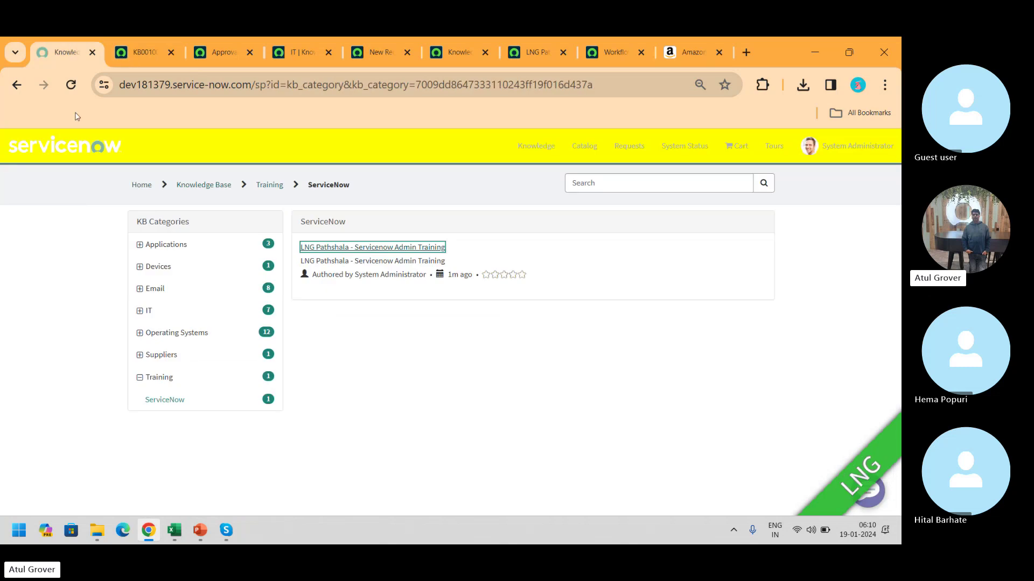
{"action": "left_click", "coordinate": [71, 82]}
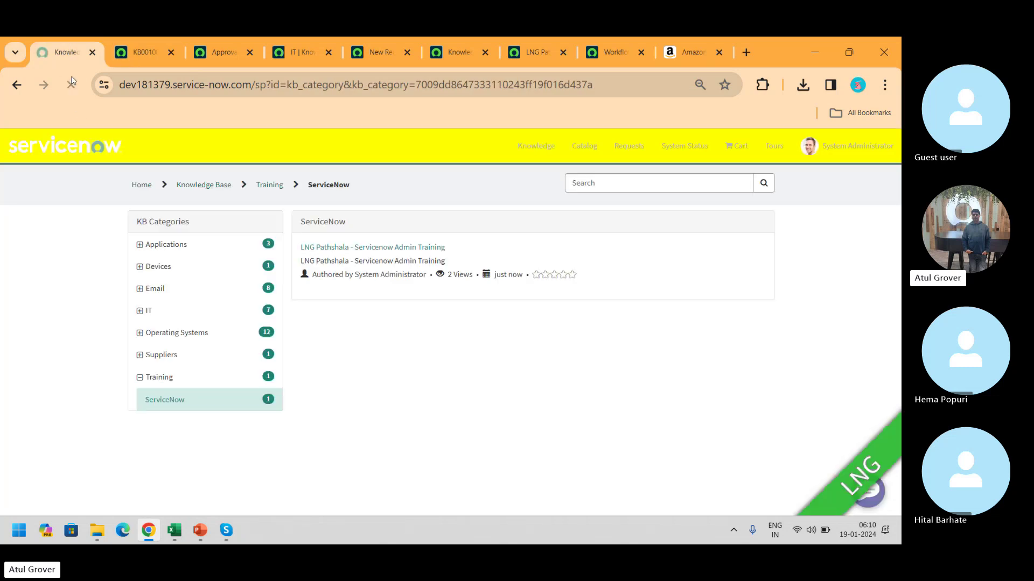
{"action": "left_click", "coordinate": [377, 249]}
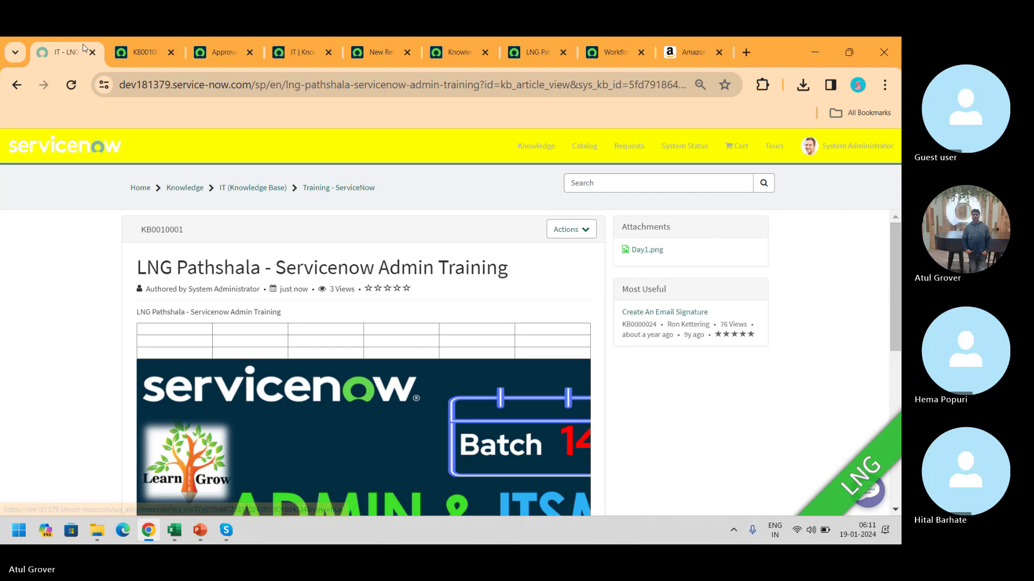
Disable the Display attachments option on the KB0010001 article record and save it
{"action": "left_click", "coordinate": [142, 48]}
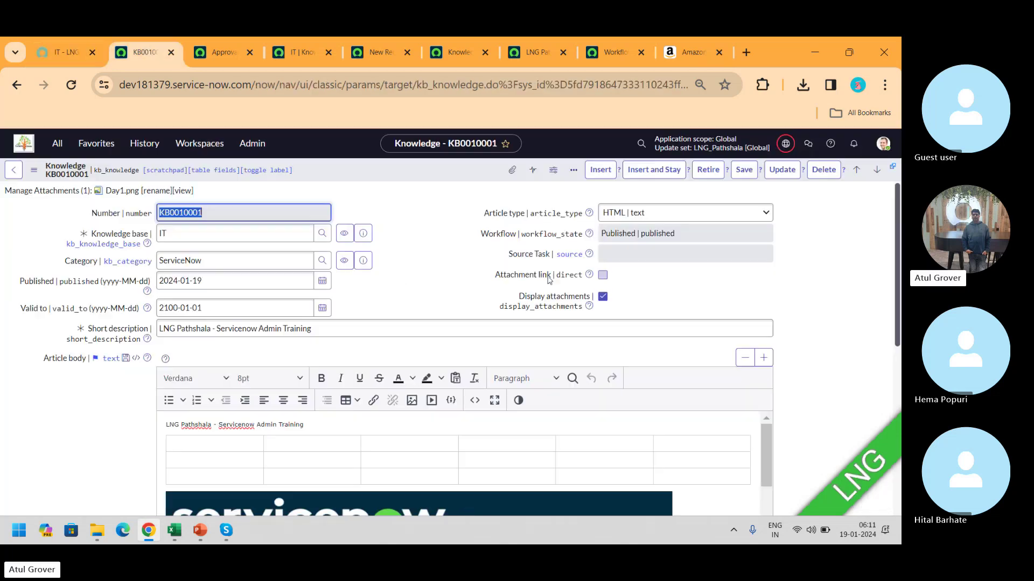
{"action": "left_click", "coordinate": [604, 297]}
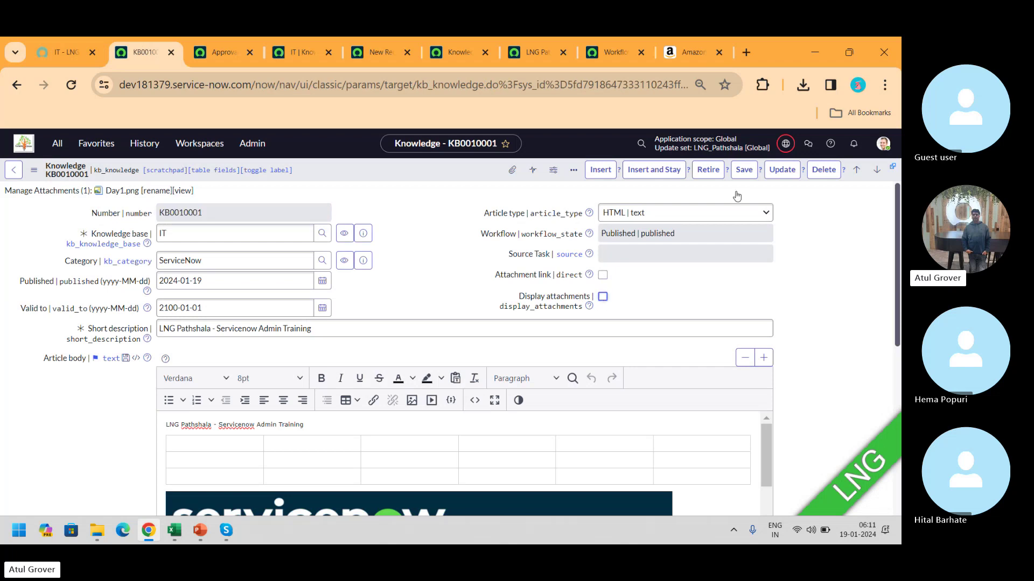
{"action": "left_click", "coordinate": [743, 171]}
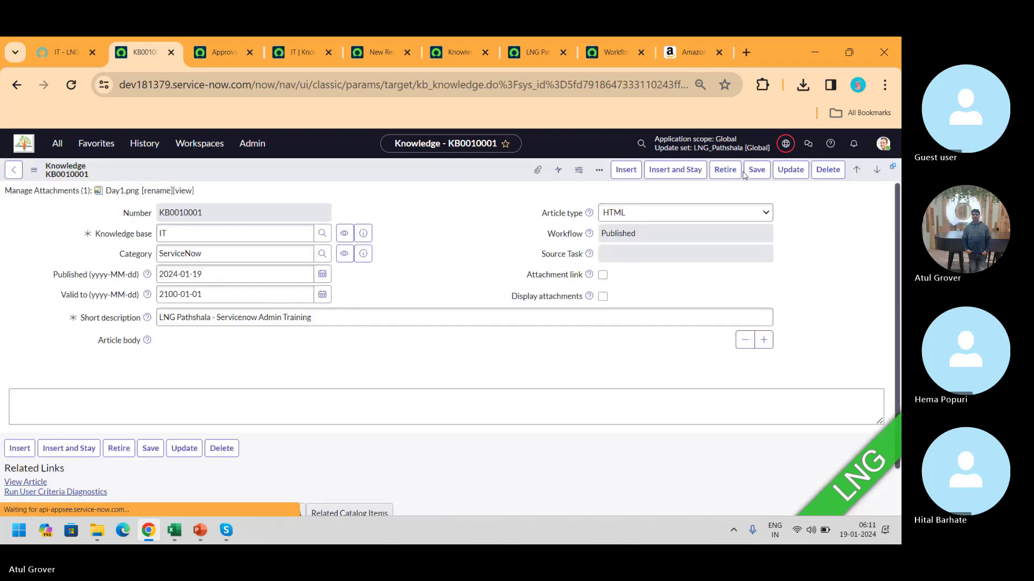
Reload the article's page in the service portal and view the actions available for it
{"action": "left_click", "coordinate": [51, 54]}
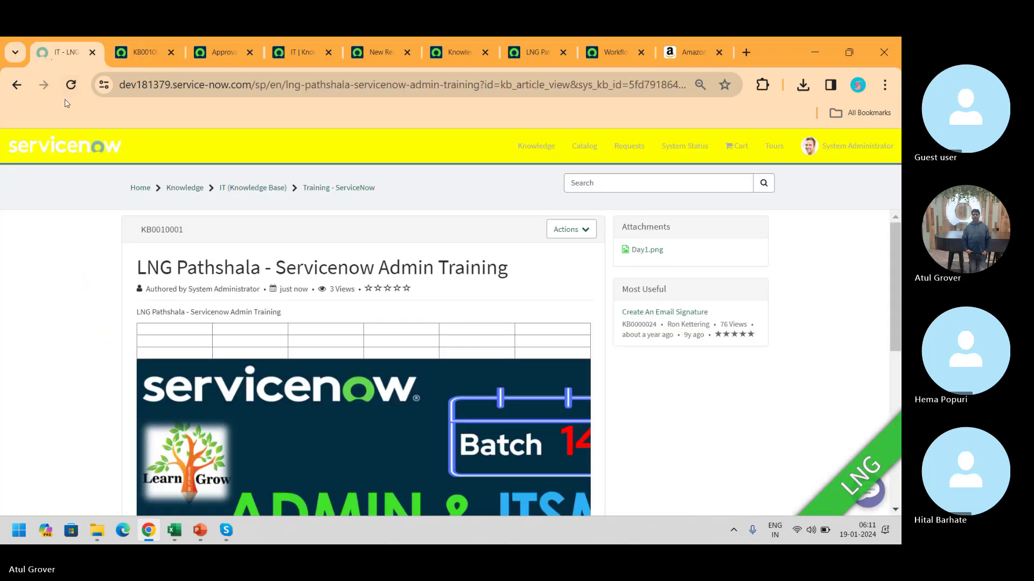
{"action": "left_click", "coordinate": [71, 85]}
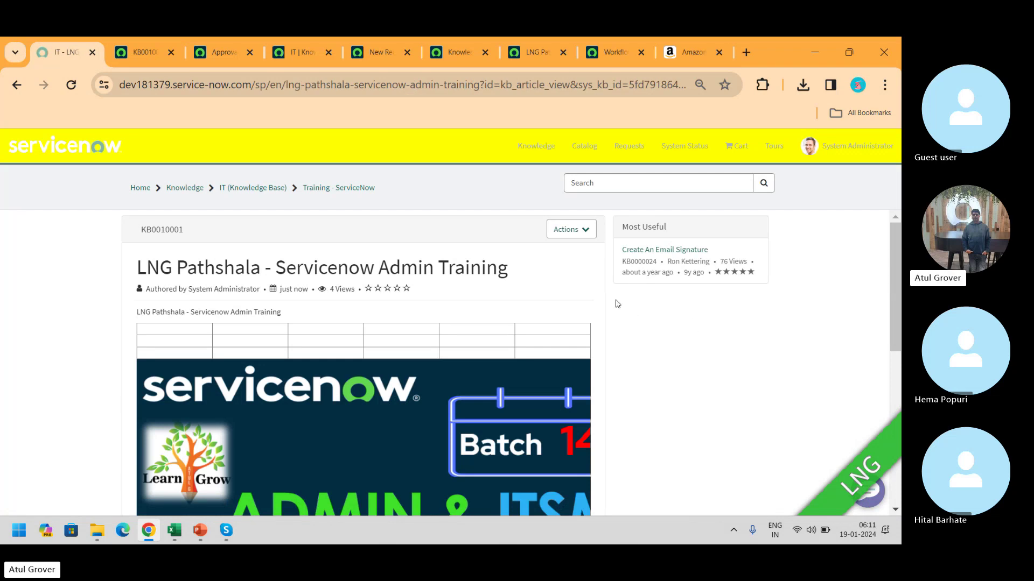
{"action": "left_click", "coordinate": [584, 231]}
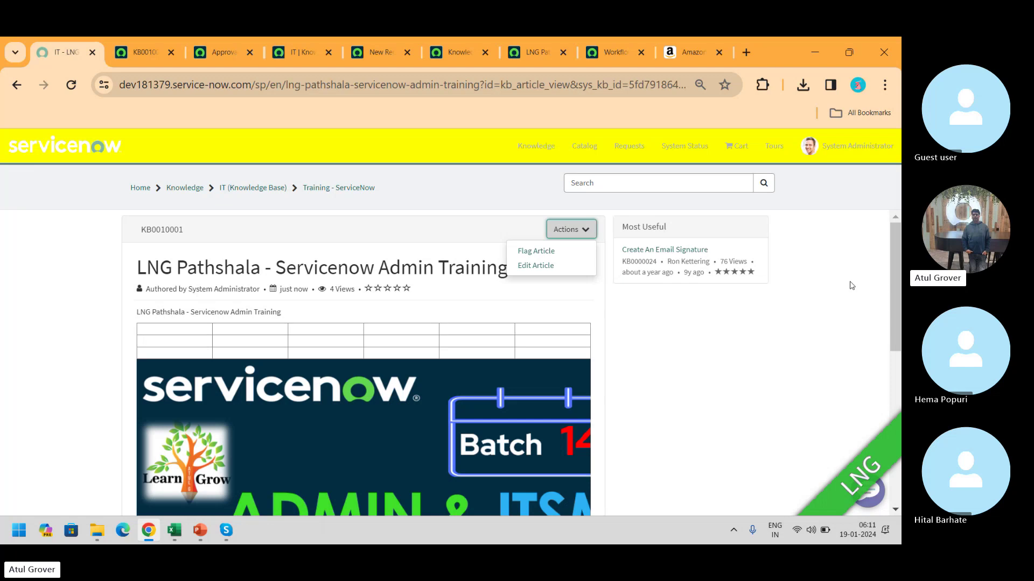
Rate the LNG Pathshala article five stars and mark it as not helpful
{"action": "left_click_drag", "start_coordinate": [896, 237], "coordinate": [901, 391]}
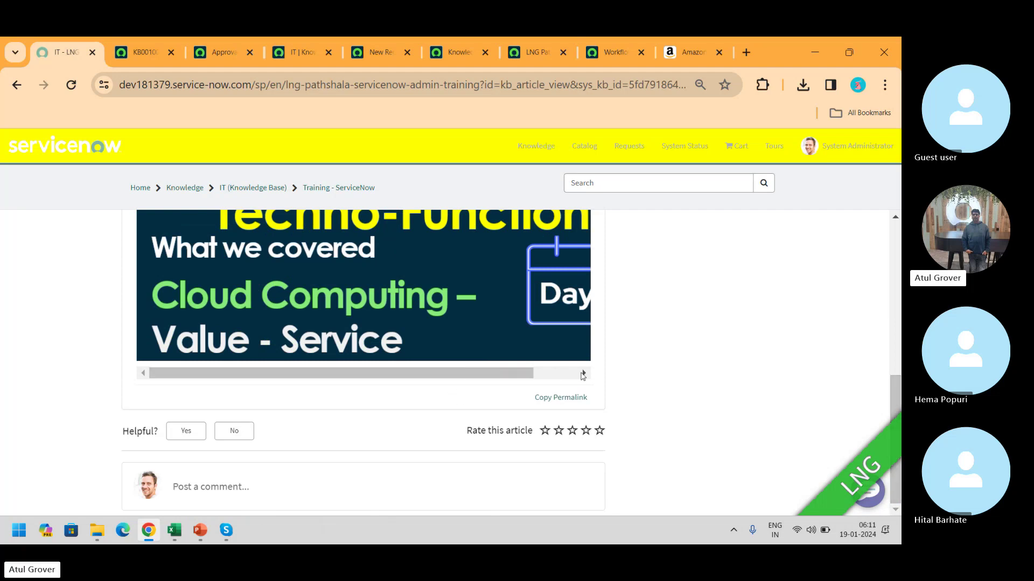
{"action": "left_click", "coordinate": [572, 375]}
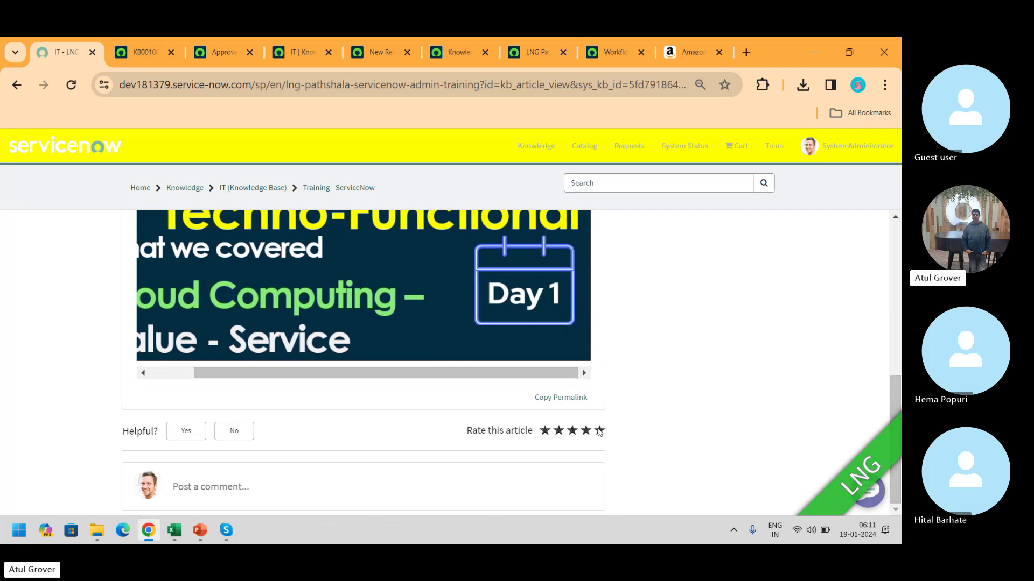
{"action": "left_click", "coordinate": [599, 432]}
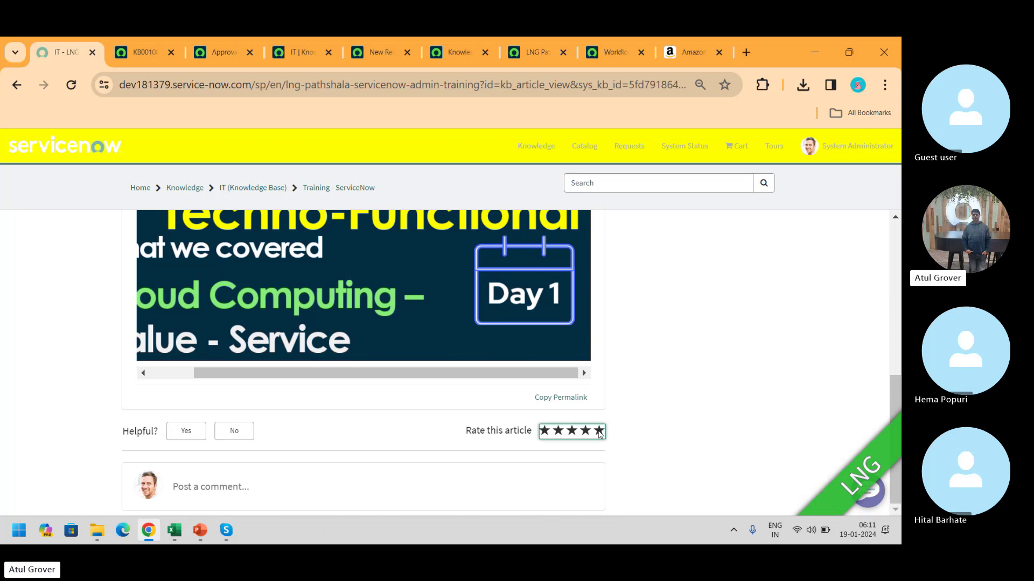
{"action": "left_click", "coordinate": [232, 431]}
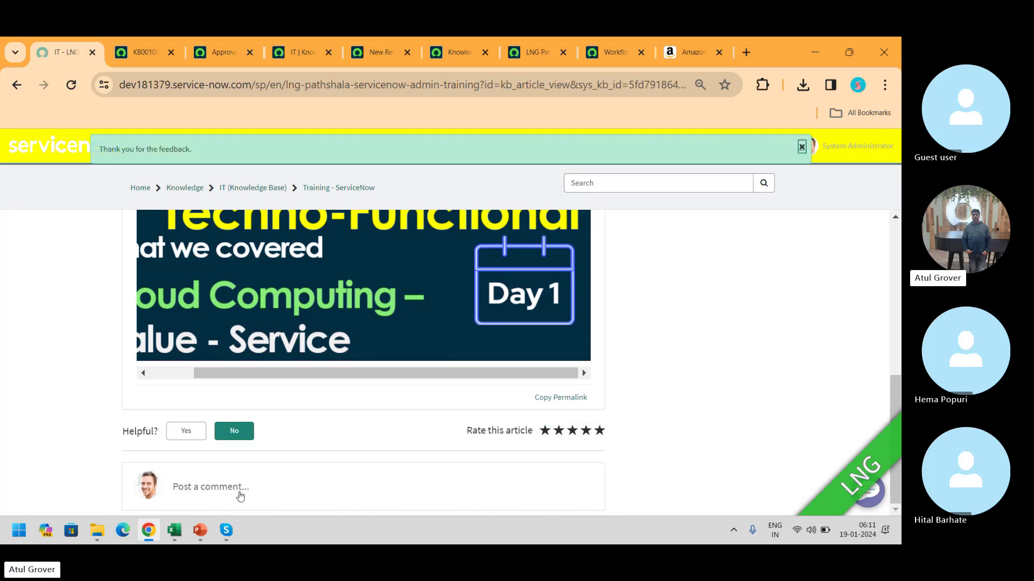
Post the comment "Poor" on the LNG Pathshala article
{"action": "left_click", "coordinate": [240, 496]}
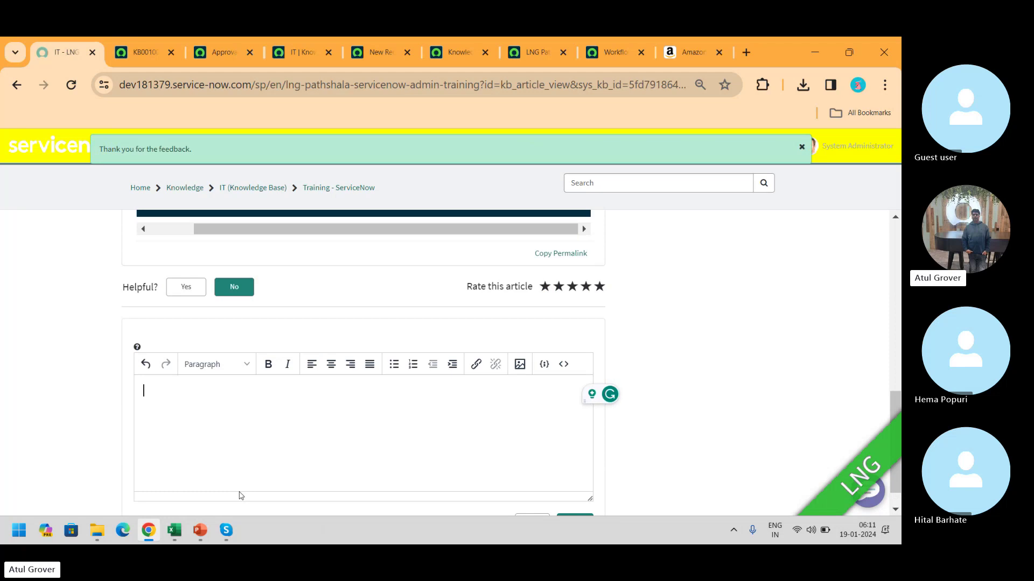
{"action": "type", "text": "Poor"}
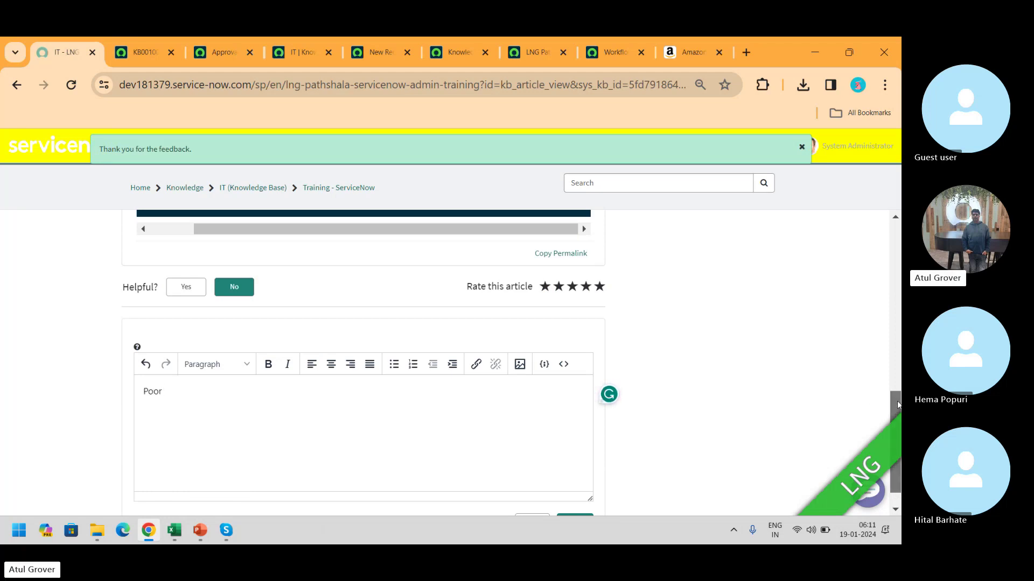
{"action": "left_click_drag", "start_coordinate": [898, 405], "coordinate": [893, 444]}
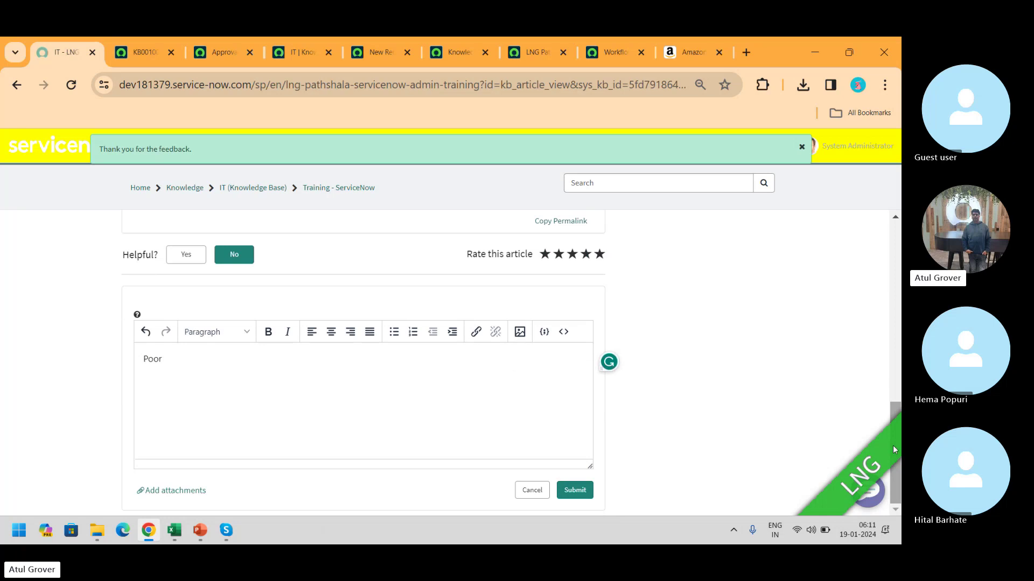
{"action": "left_click", "coordinate": [570, 491]}
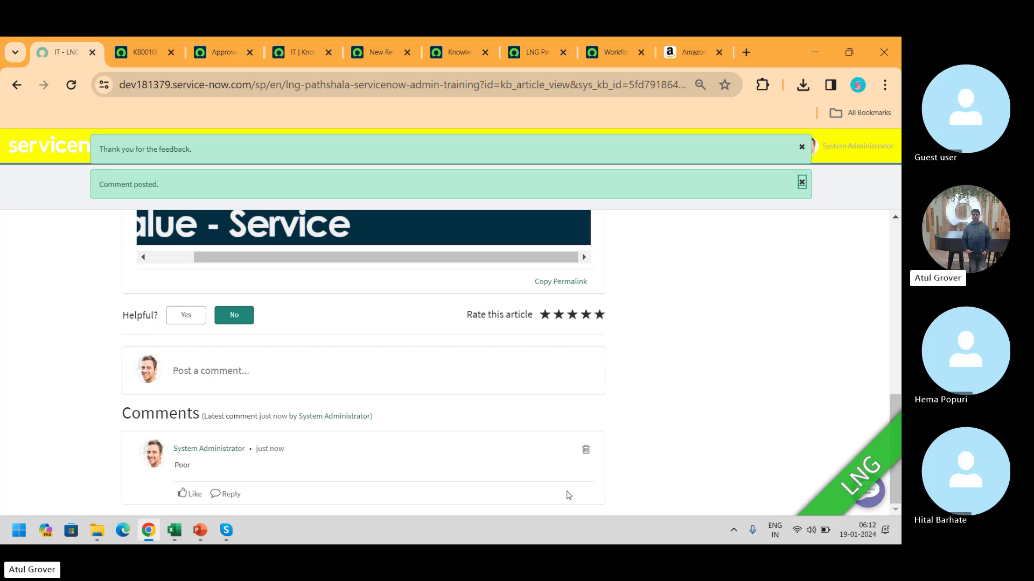
Check the feedback entries related to the KB0010001 article record
{"action": "left_click", "coordinate": [132, 50]}
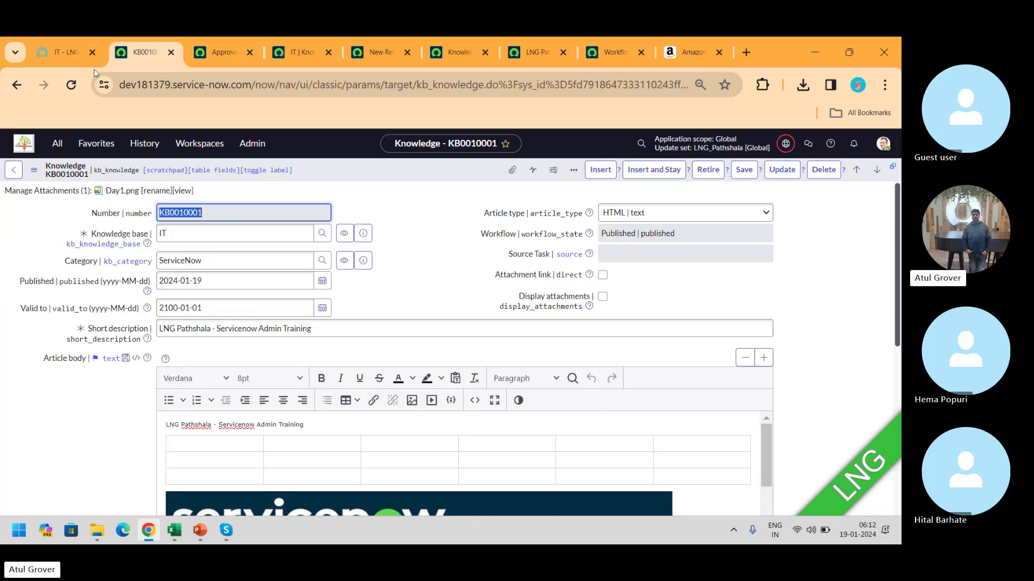
{"action": "left_click", "coordinate": [67, 89]}
{"action": "scroll", "coordinate": [662, 330], "scroll_direction": "down", "scroll_amount": 6}
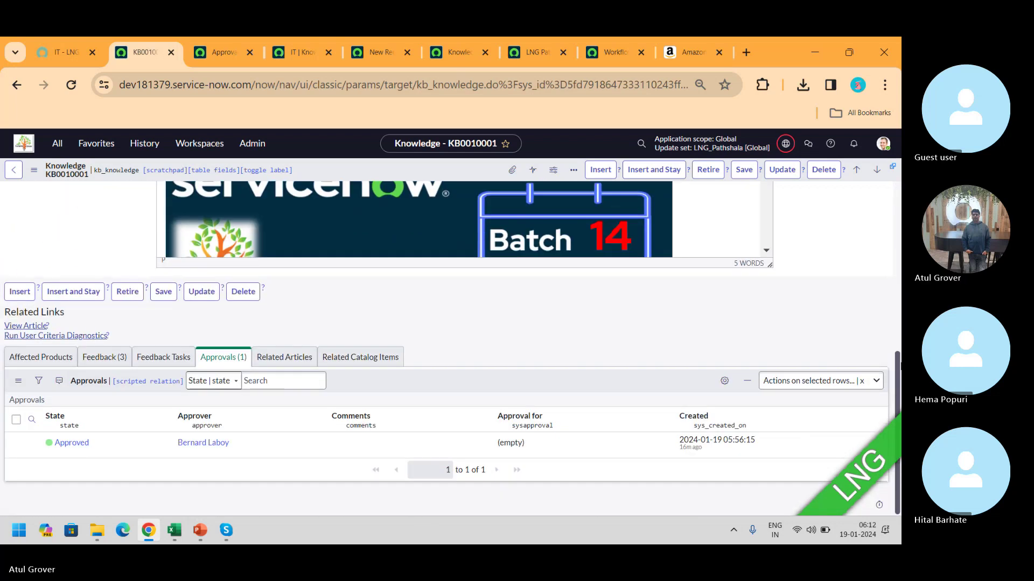
{"action": "left_click", "coordinate": [105, 358]}
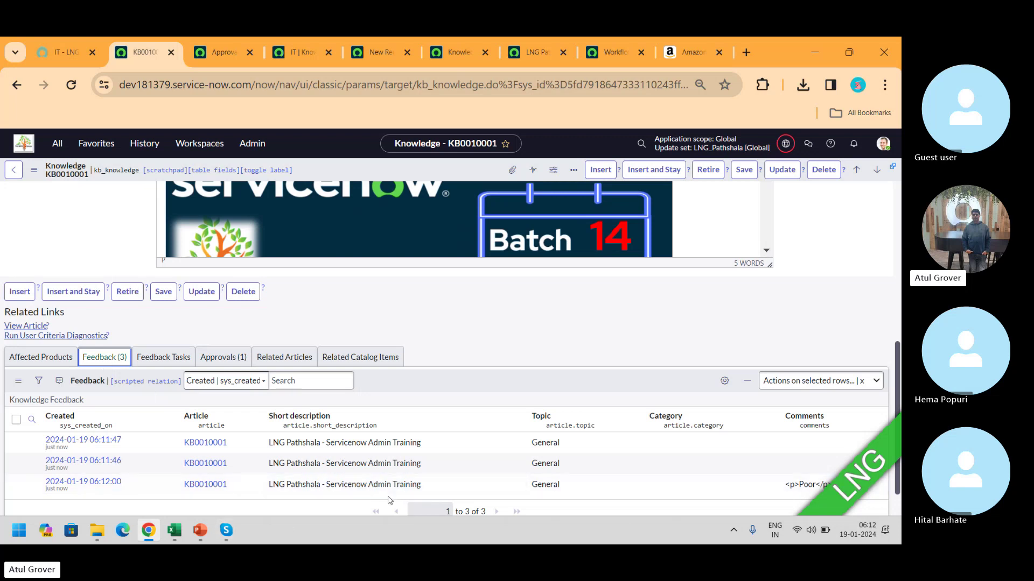
{"action": "key", "text": "alt+Tab"}
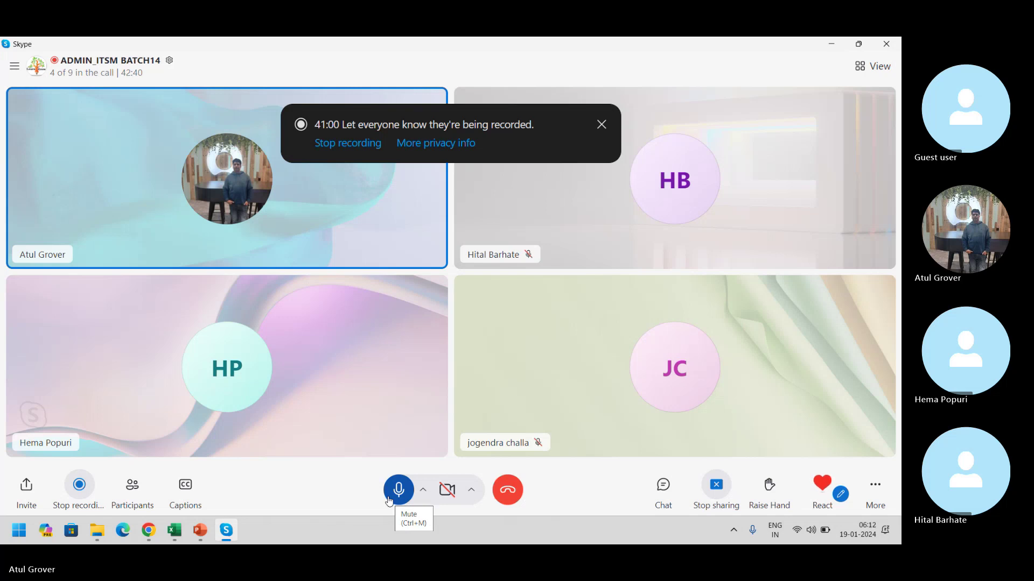
{"action": "key", "text": "alt+Tab"}
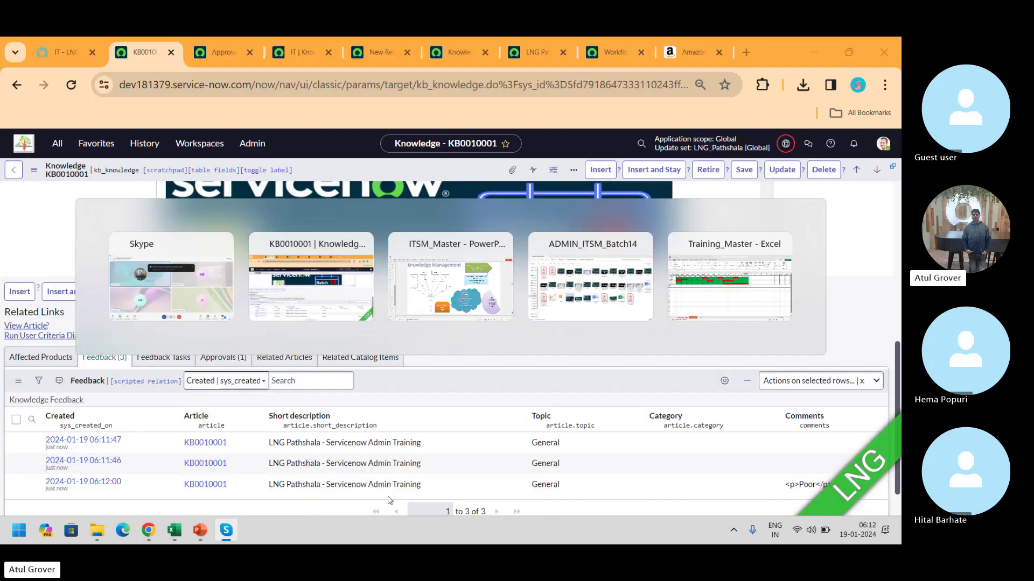
Find the Feedback module under Knowledge's Feedback Management and open its list in place of the approvals list
{"action": "left_click", "coordinate": [215, 62]}
{"action": "left_click", "coordinate": [53, 149]}
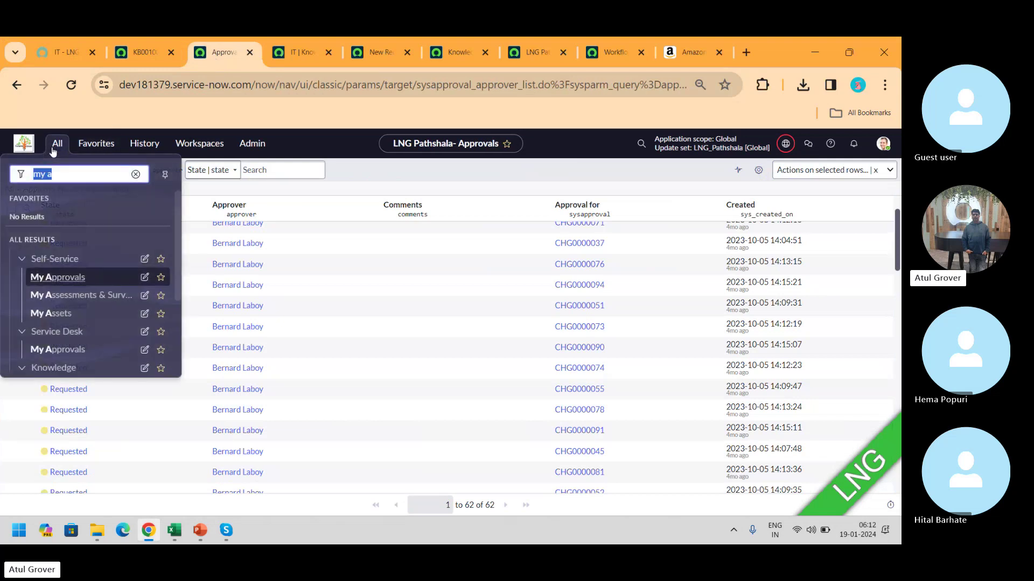
{"action": "type", "text": "feedbac"}
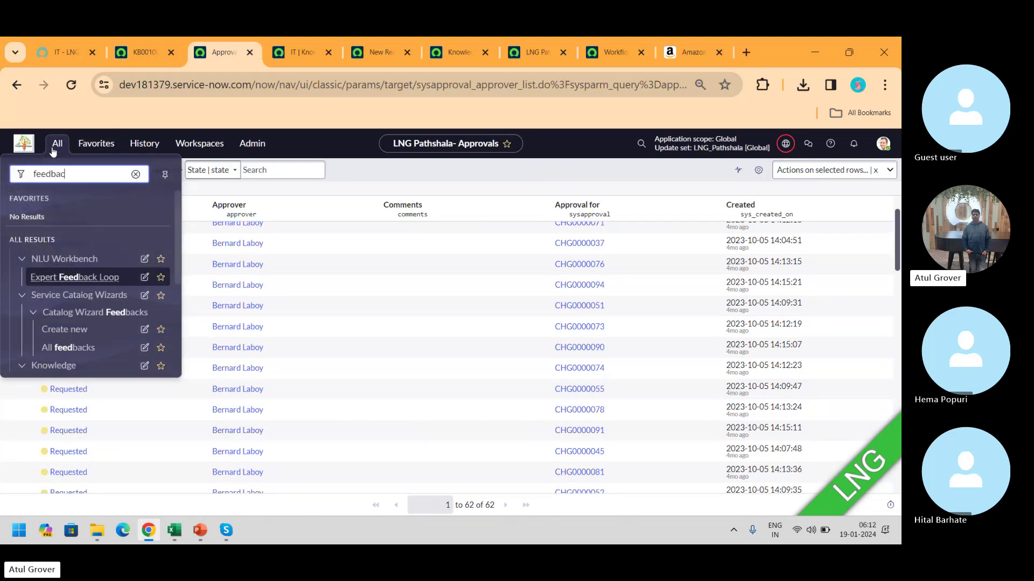
{"action": "type", "text": "k"}
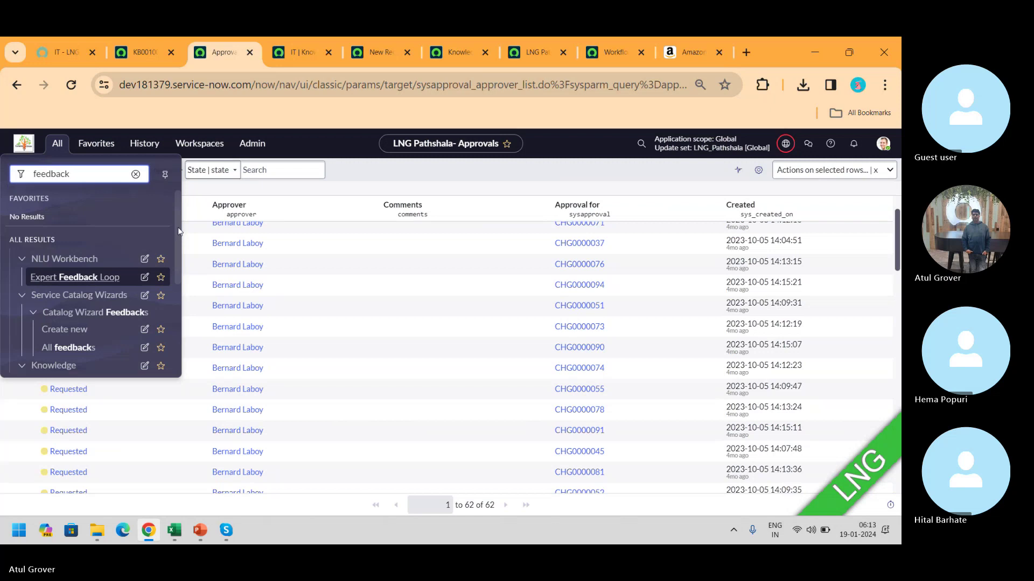
{"action": "left_click_drag", "start_coordinate": [180, 232], "coordinate": [183, 299]}
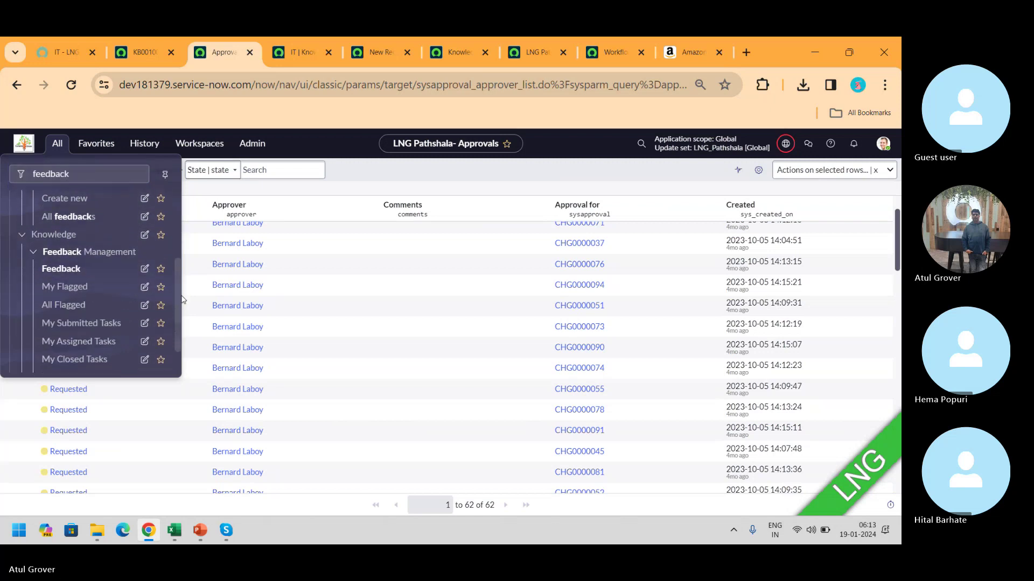
{"action": "left_click", "coordinate": [61, 271]}
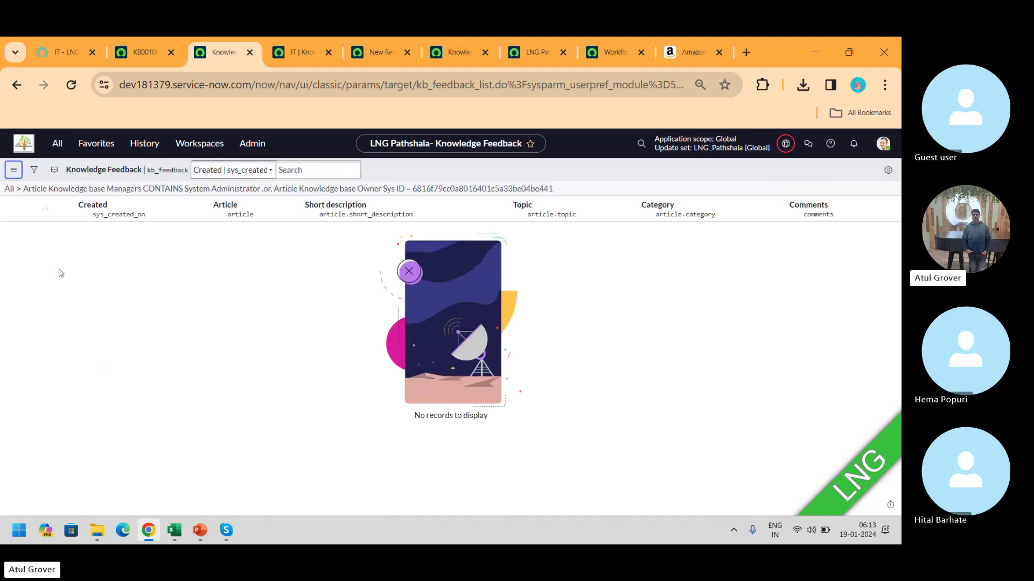
Clear the Knowledge Feedback list's default filter and filter the records by article KB0010001
{"action": "left_click", "coordinate": [9, 190]}
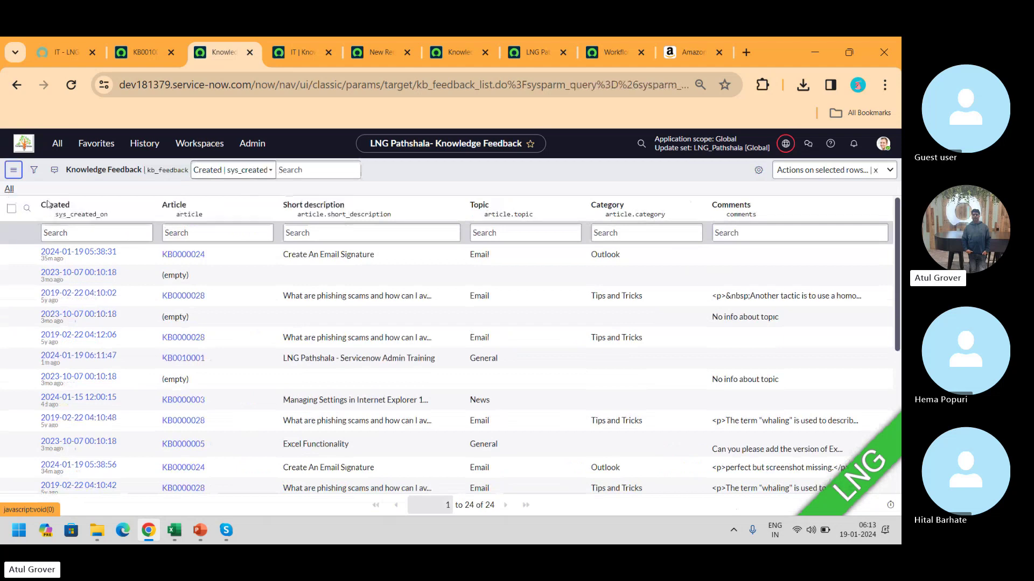
{"action": "left_click", "coordinate": [228, 234]}
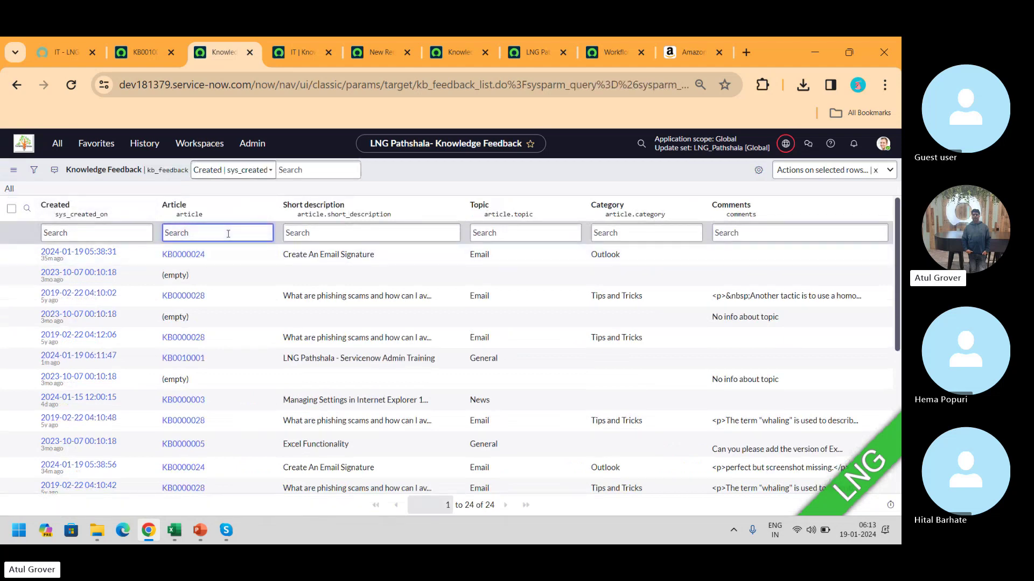
{"action": "type", "text": "KB0010001"}
{"action": "key", "text": "Return"}
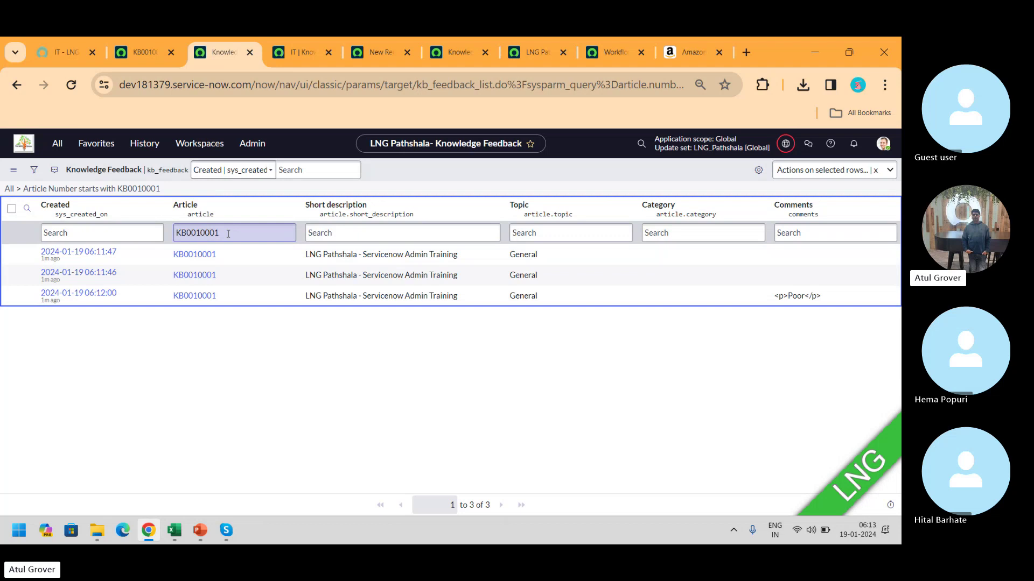
{"action": "left_click", "coordinate": [103, 253]}
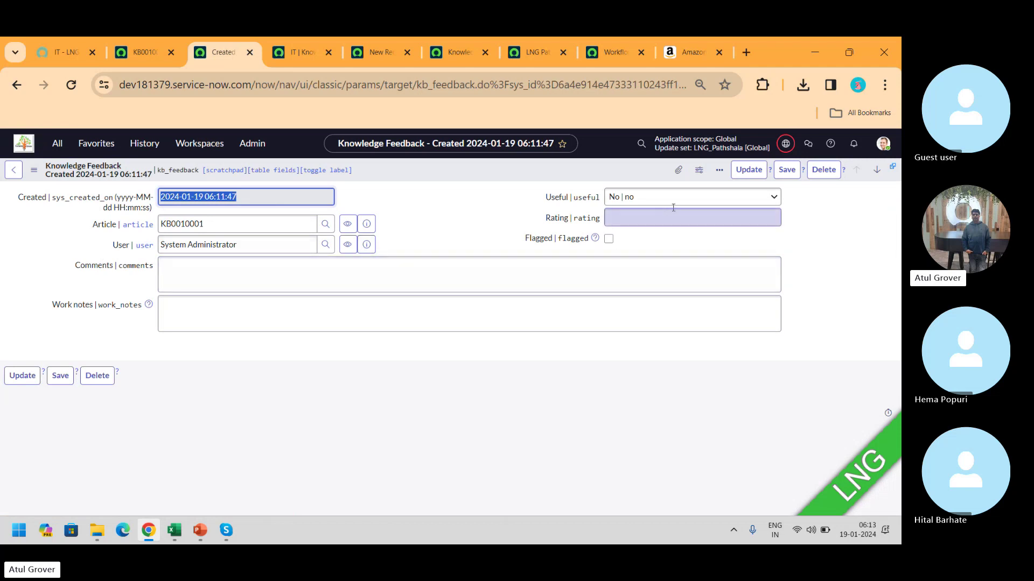
{"action": "left_click", "coordinate": [609, 240]}
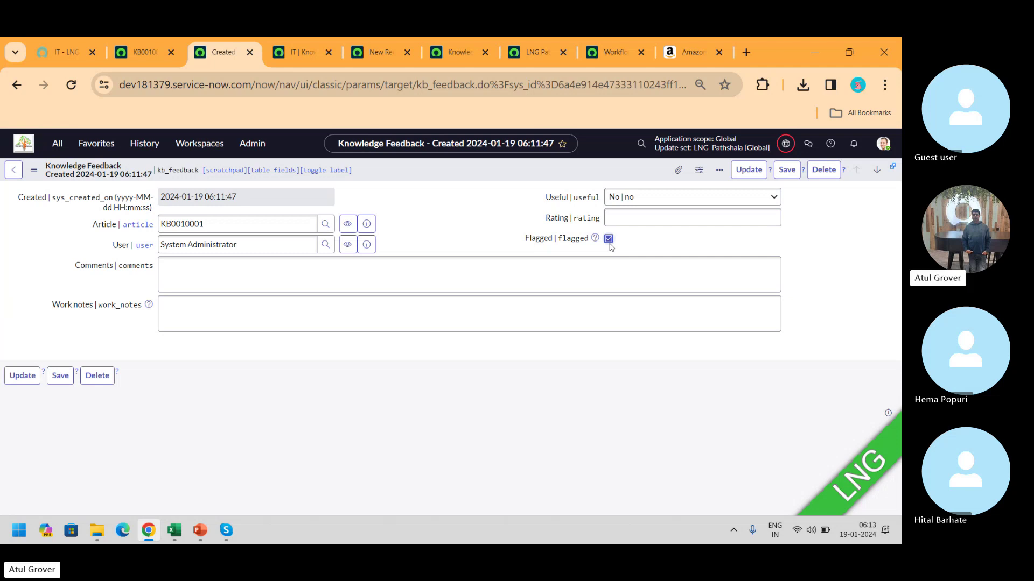
{"action": "key", "text": "alt+Tab"}
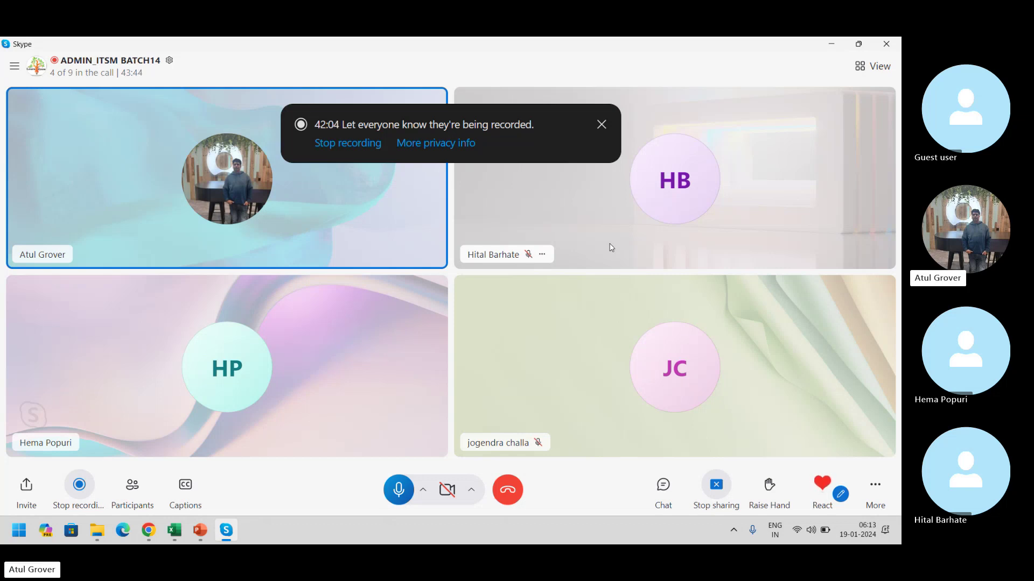
{"action": "key", "text": "alt+Tab"}
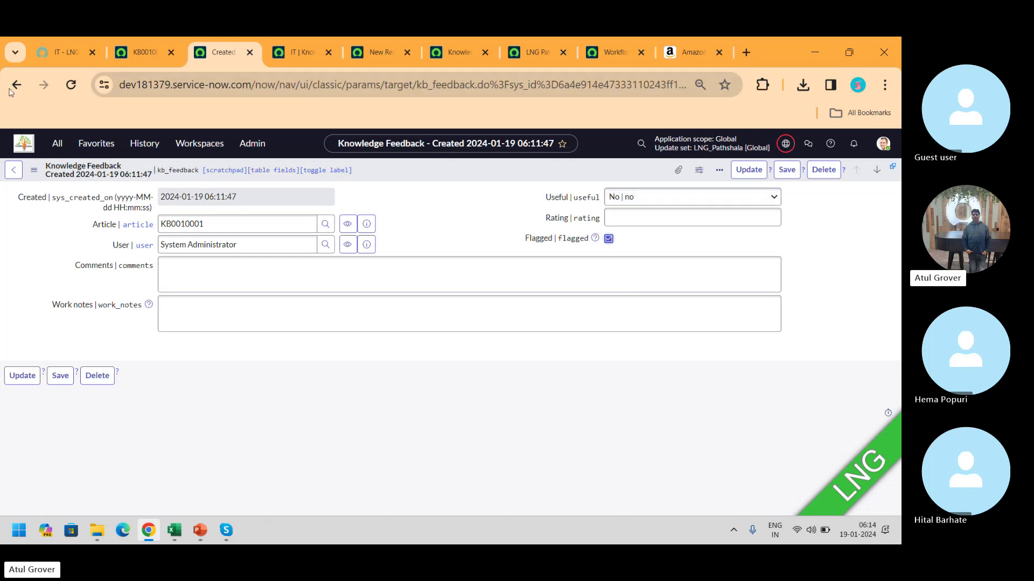
{"action": "left_click", "coordinate": [58, 142]}
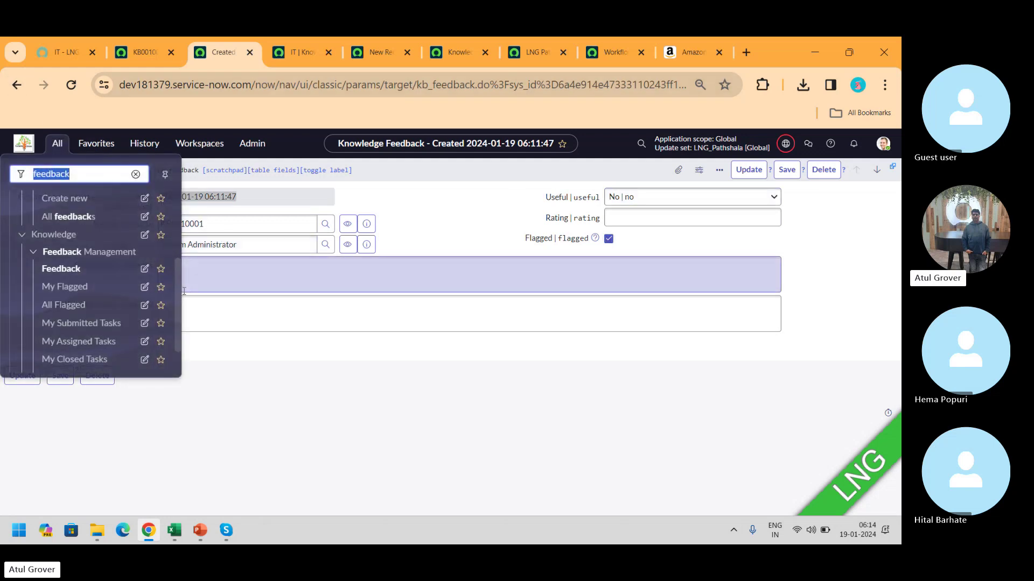
{"action": "left_click", "coordinate": [75, 306]}
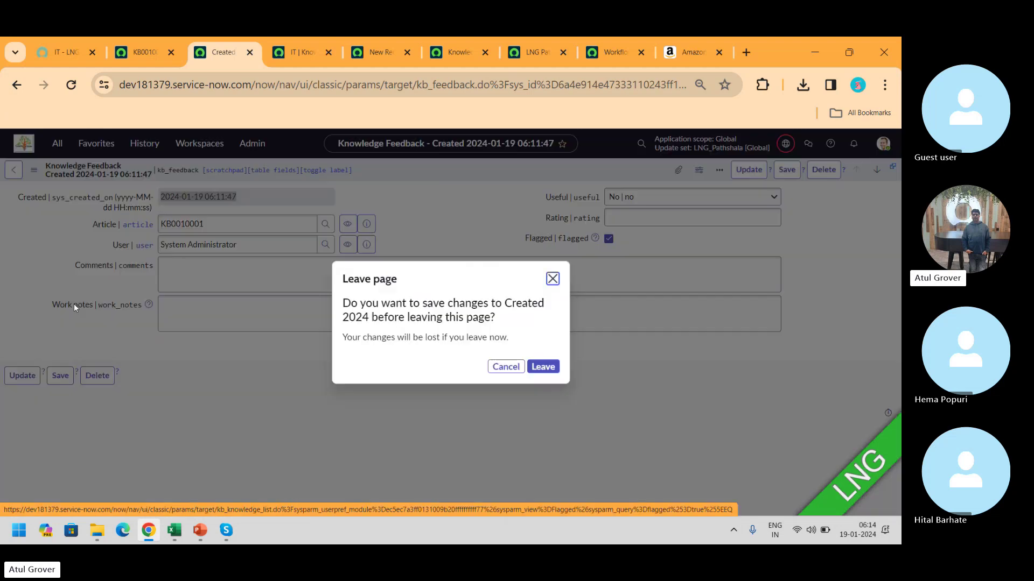
{"action": "left_click", "coordinate": [505, 366]}
{"action": "left_click", "coordinate": [787, 169]}
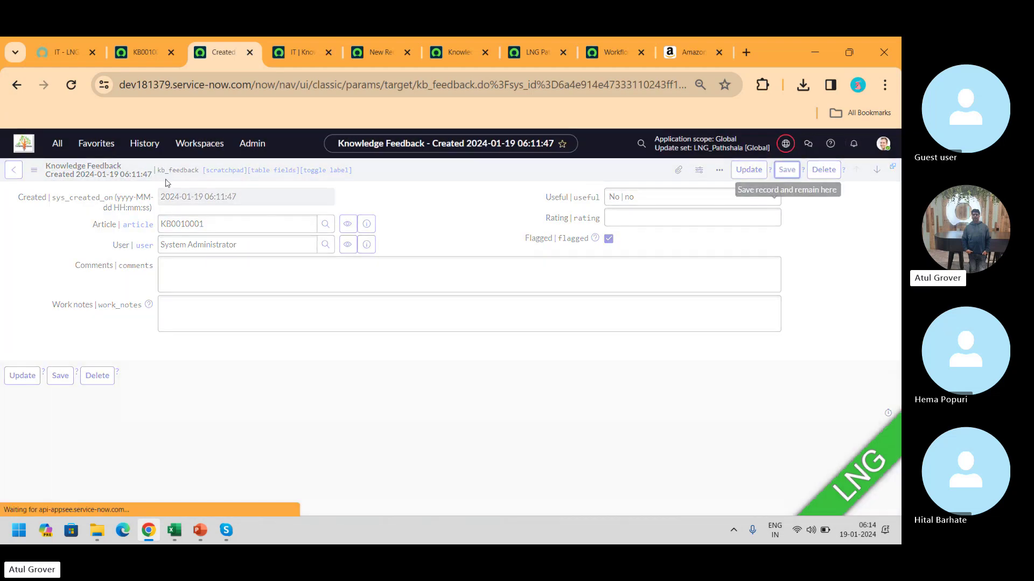
Open the All Flagged list under Feedback Management to view the flagged knowledge articles
{"action": "left_click", "coordinate": [57, 147]}
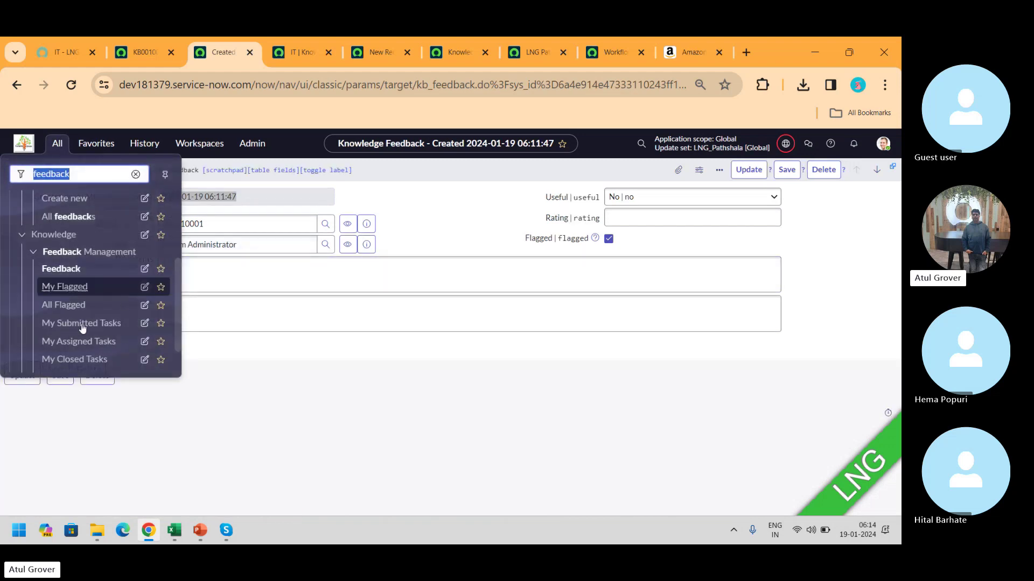
{"action": "left_click", "coordinate": [74, 310]}
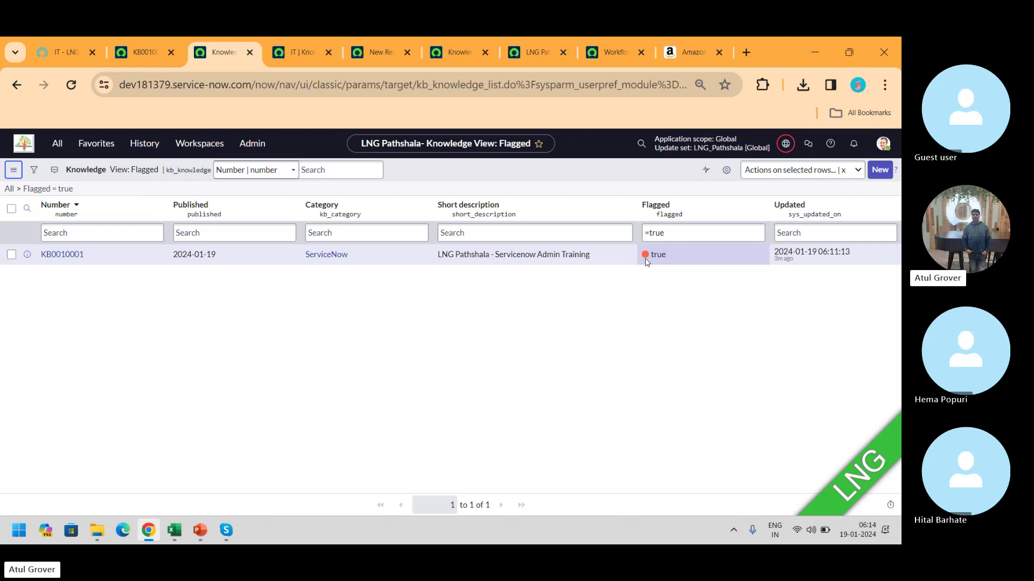
{"action": "key", "text": "alt+Tab"}
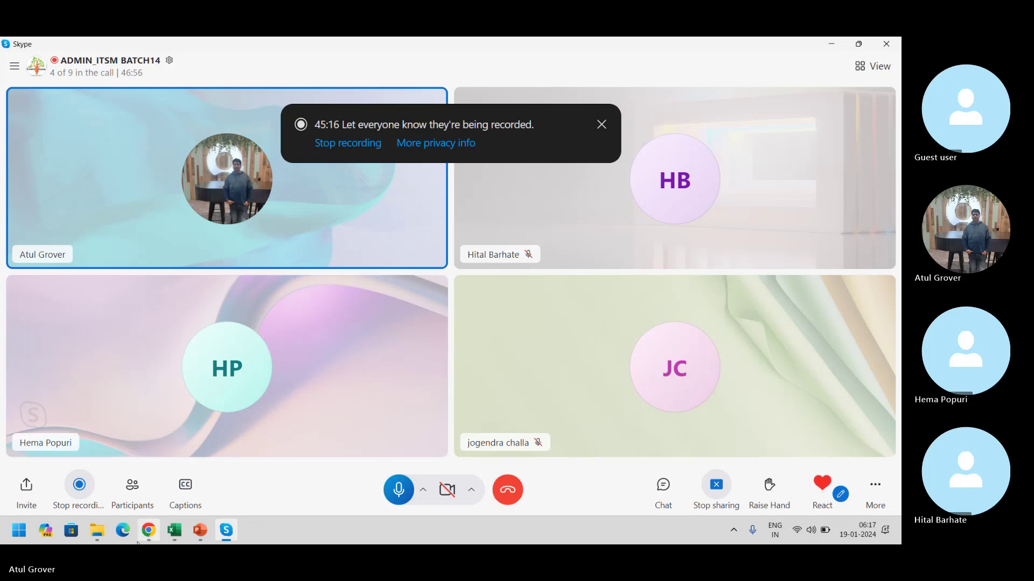
{"action": "left_click", "coordinate": [148, 531]}
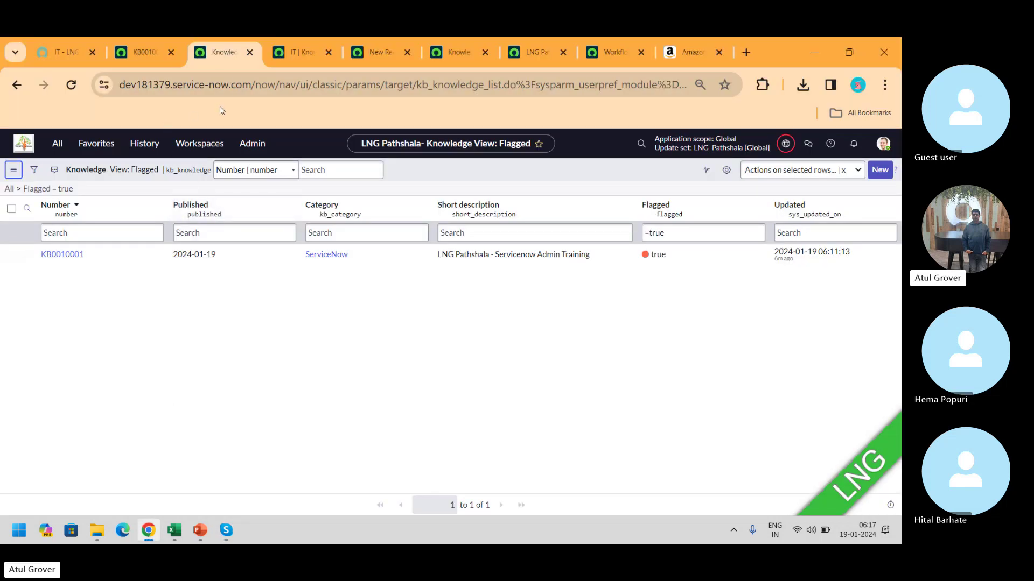
Search the navigator for "style" from the IT knowledge base record to locate Field Styles, and return to the flagged articles list
{"action": "left_click", "coordinate": [288, 53]}
{"action": "left_click", "coordinate": [61, 148]}
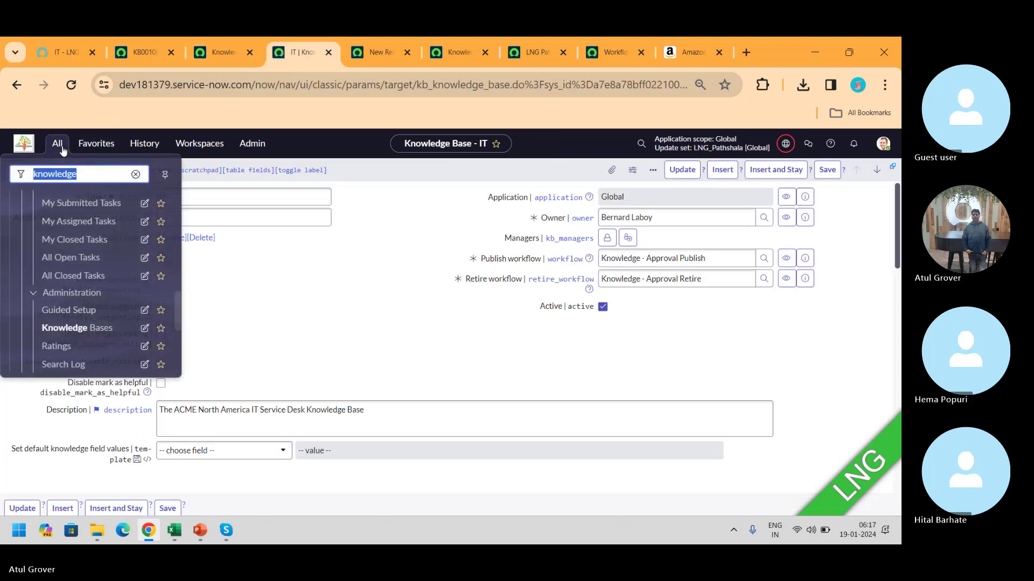
{"action": "type", "text": "style"}
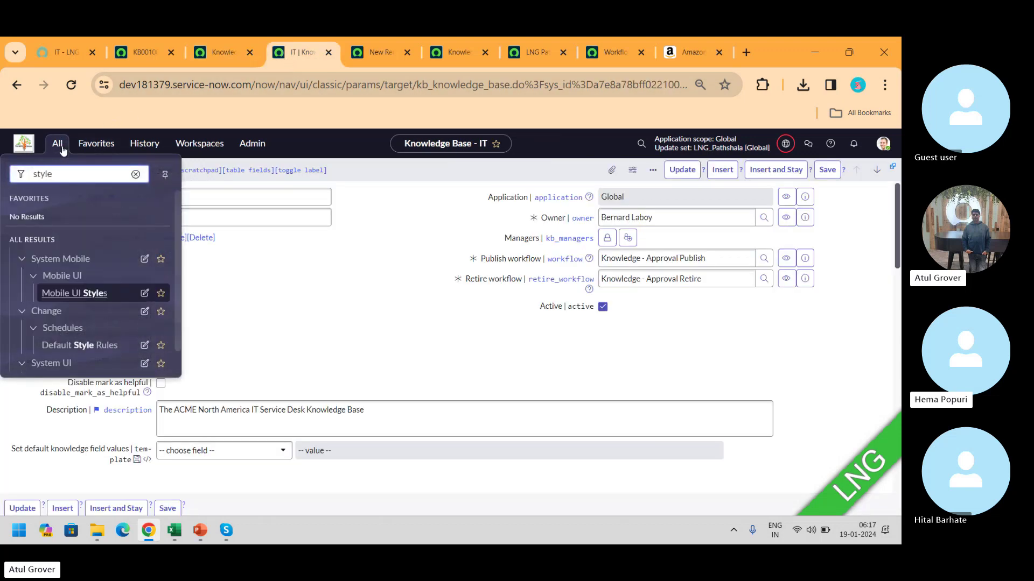
{"action": "left_click_drag", "start_coordinate": [177, 330], "coordinate": [176, 356]}
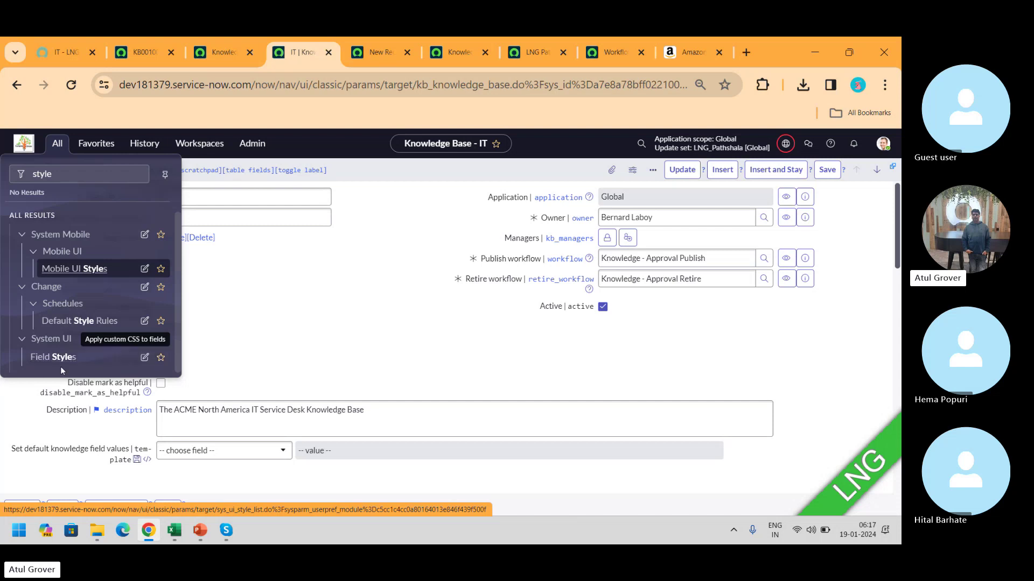
{"action": "left_click", "coordinate": [59, 358]}
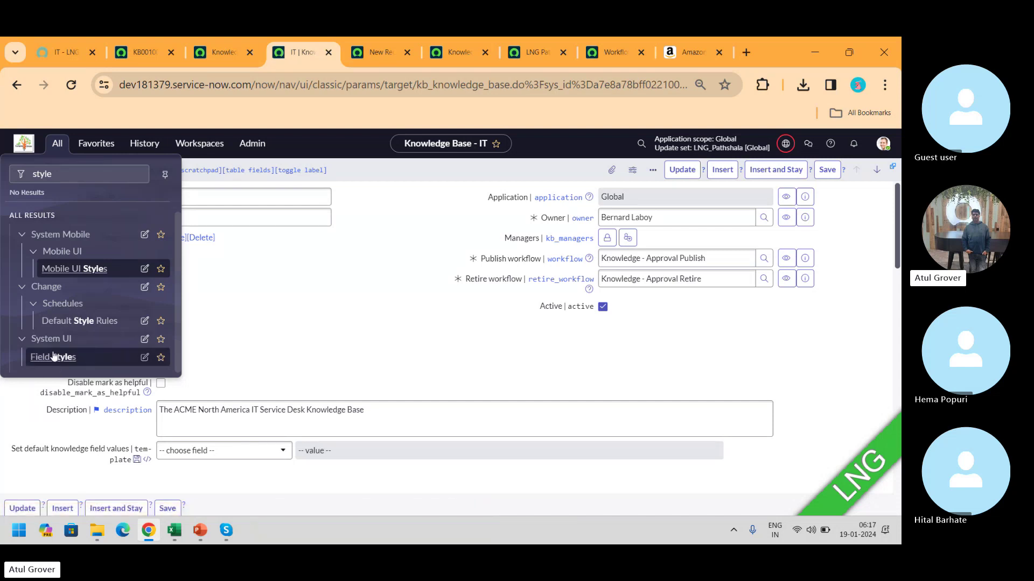
{"action": "left_click", "coordinate": [236, 314]}
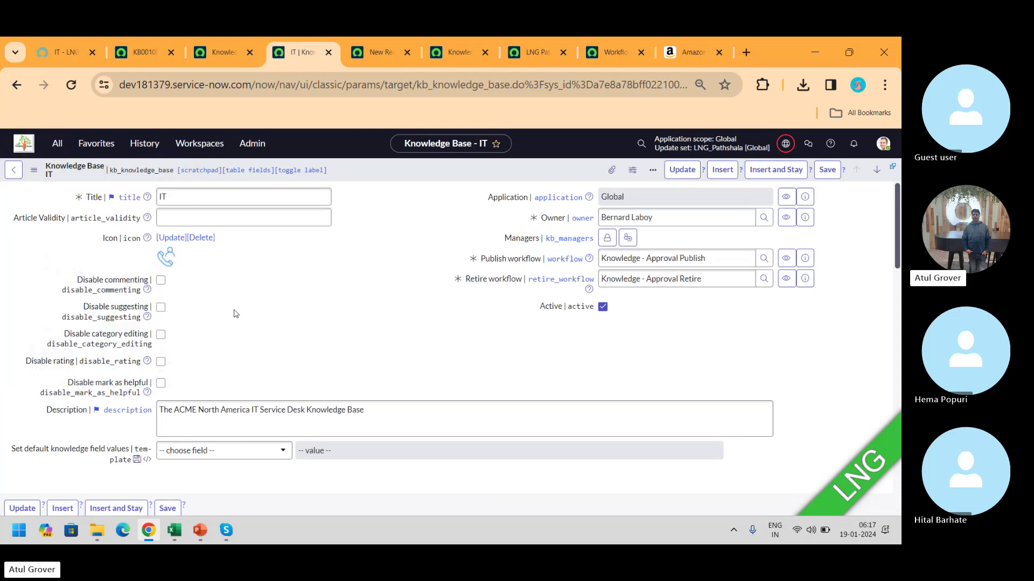
{"action": "left_click", "coordinate": [128, 55]}
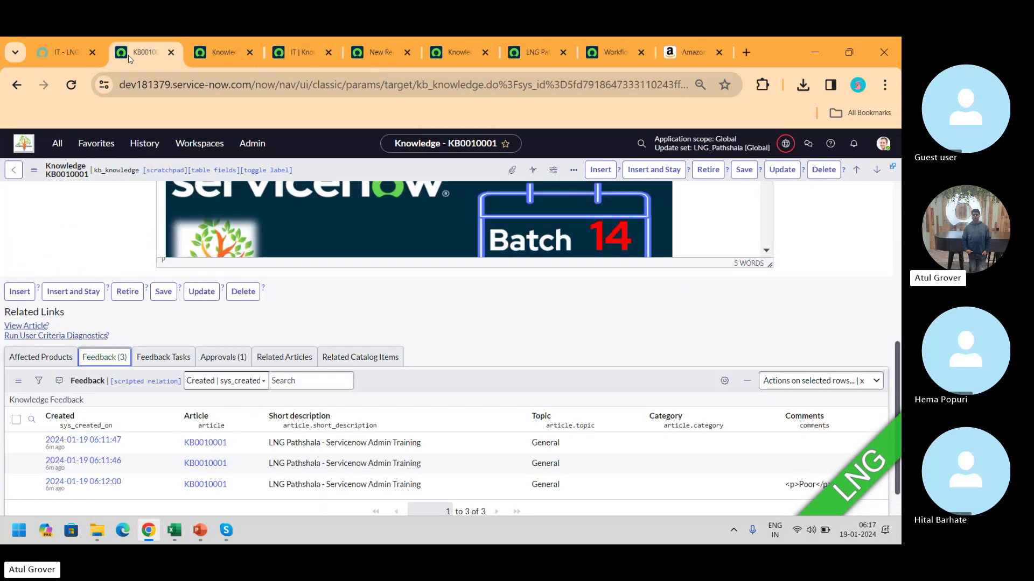
{"action": "left_click", "coordinate": [212, 57]}
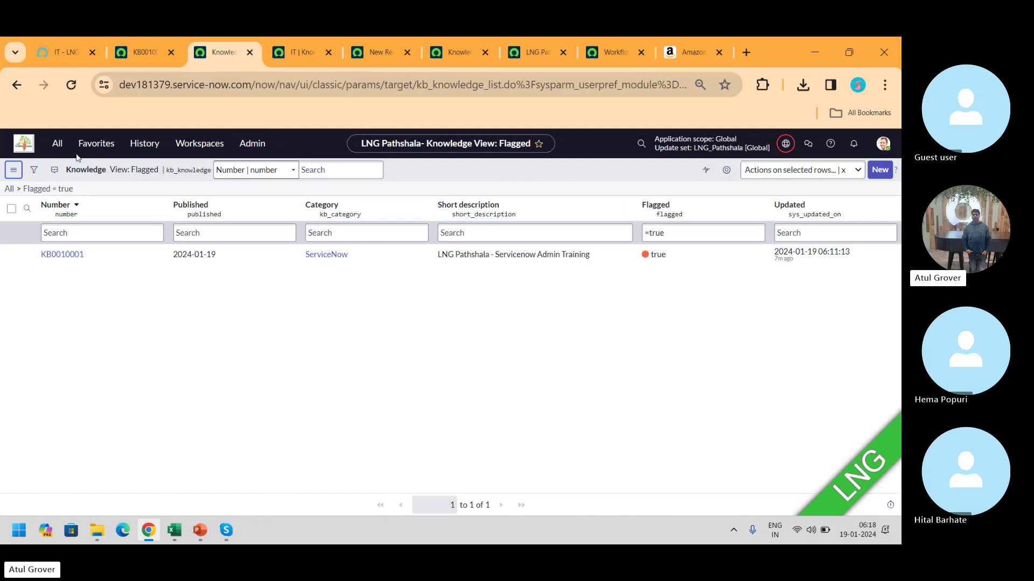
Open the My Submitted Tasks list under Feedback Management to view the submitted knowledge feedback tasks
{"action": "left_click", "coordinate": [57, 143]}
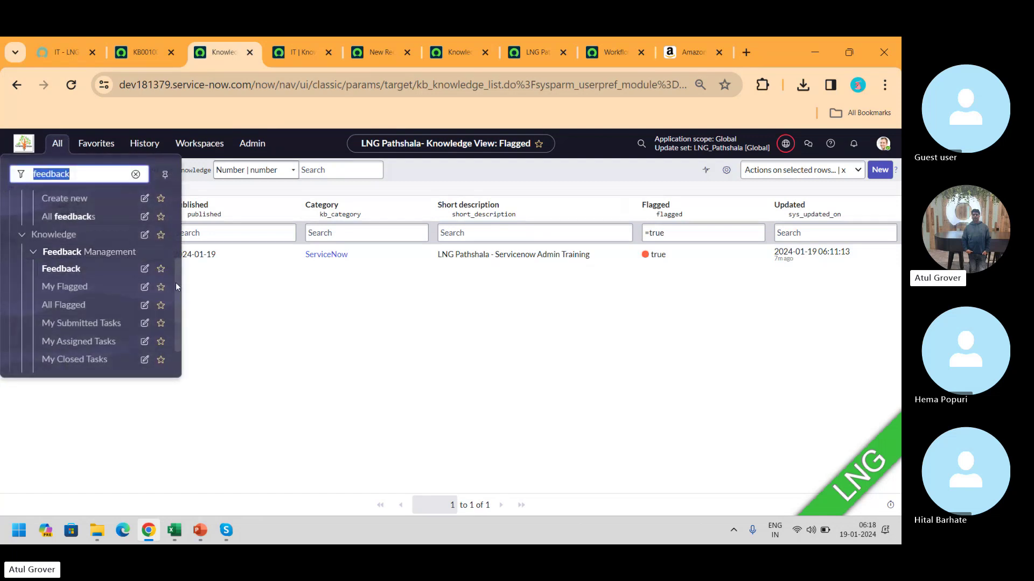
{"action": "left_click_drag", "start_coordinate": [176, 283], "coordinate": [179, 340]}
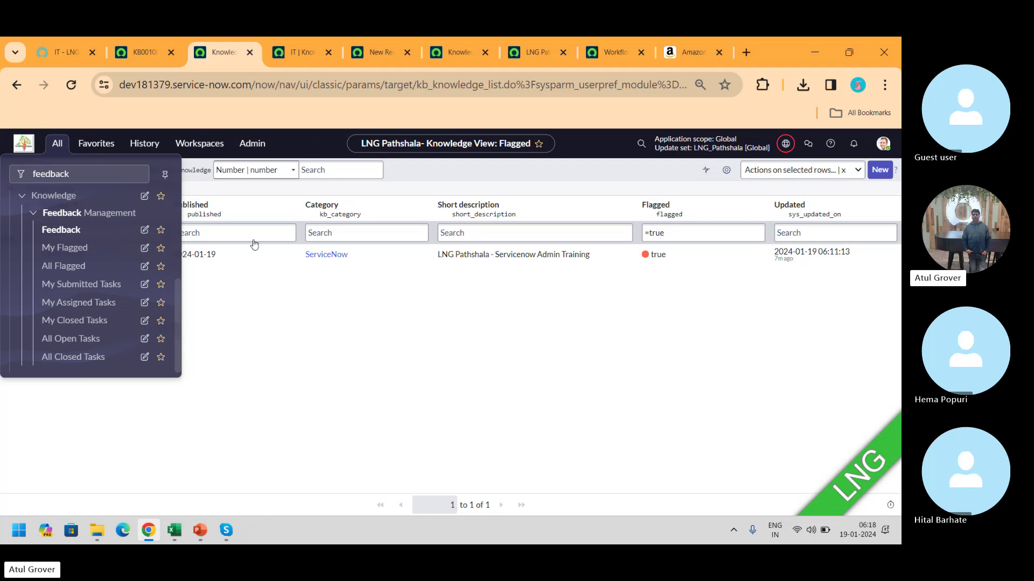
{"action": "left_click", "coordinate": [66, 292]}
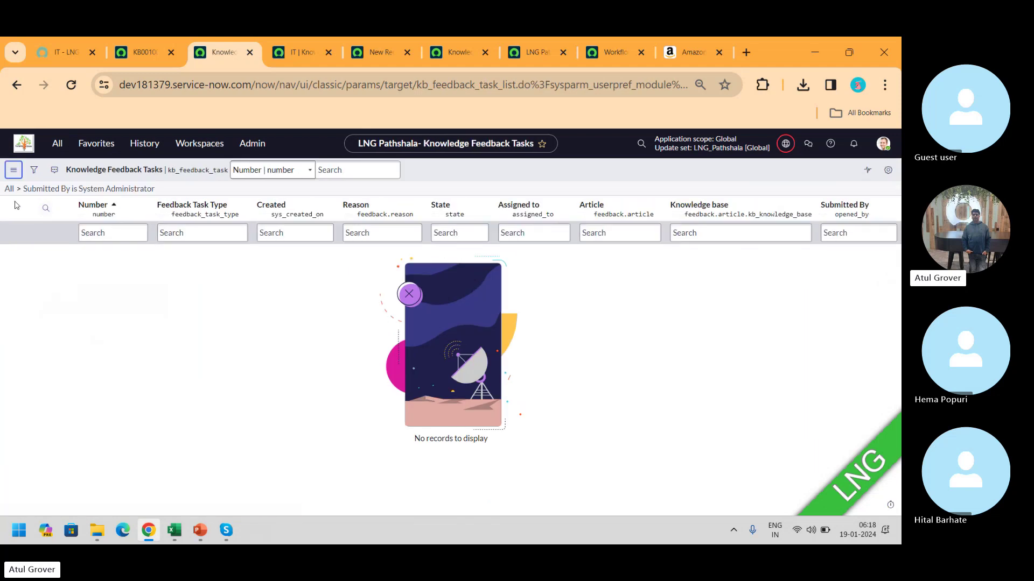
Check the Feedback Tasks related list and the top of the form on the KB0010001 article record
{"action": "left_click", "coordinate": [65, 145]}
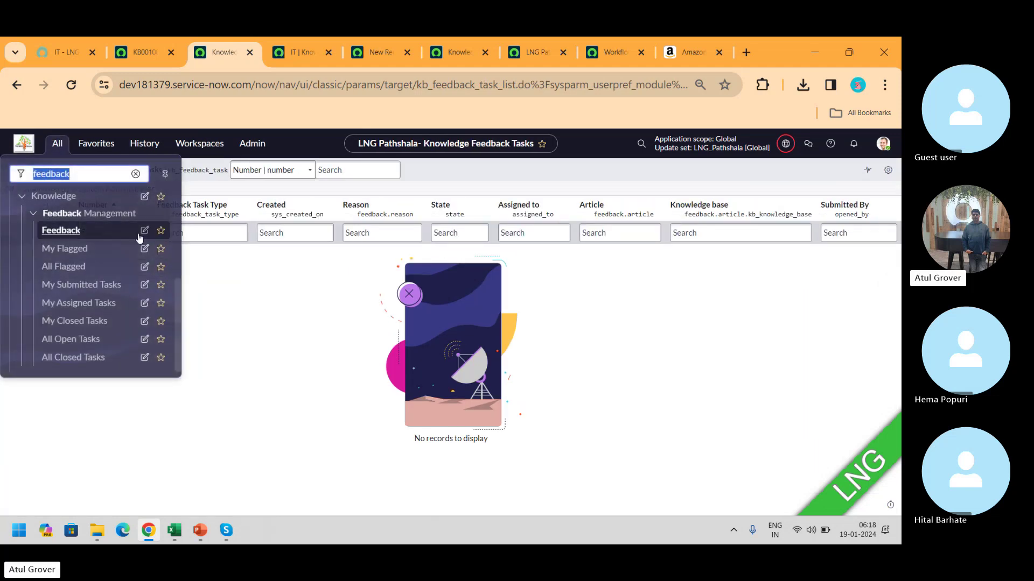
{"action": "scroll", "coordinate": [177, 306], "scroll_direction": "up", "scroll_amount": 2}
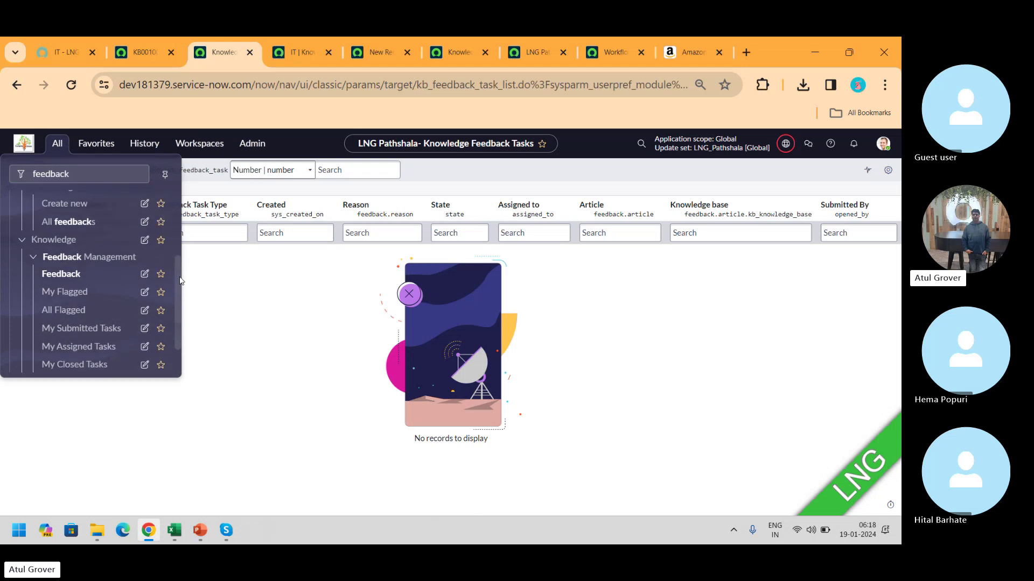
{"action": "left_click", "coordinate": [144, 52]}
{"action": "left_click", "coordinate": [183, 364]}
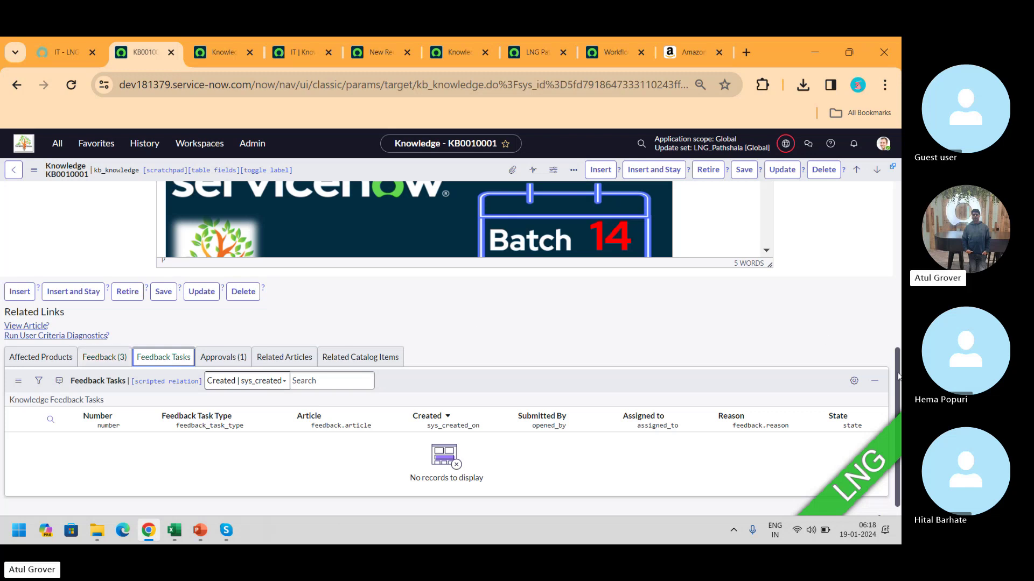
{"action": "left_click_drag", "start_coordinate": [898, 366], "coordinate": [897, 202]}
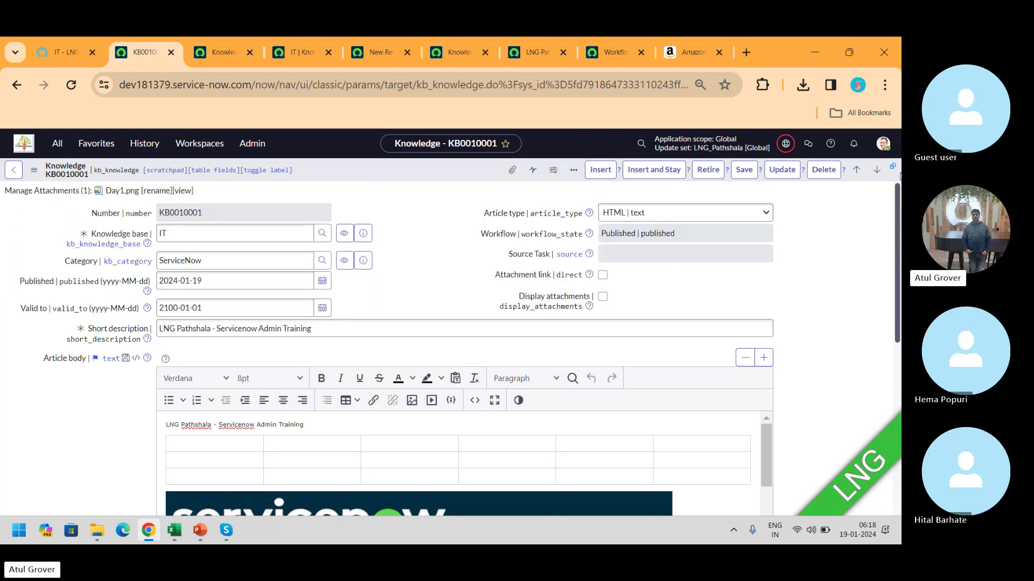
{"action": "right_click", "coordinate": [346, 168]}
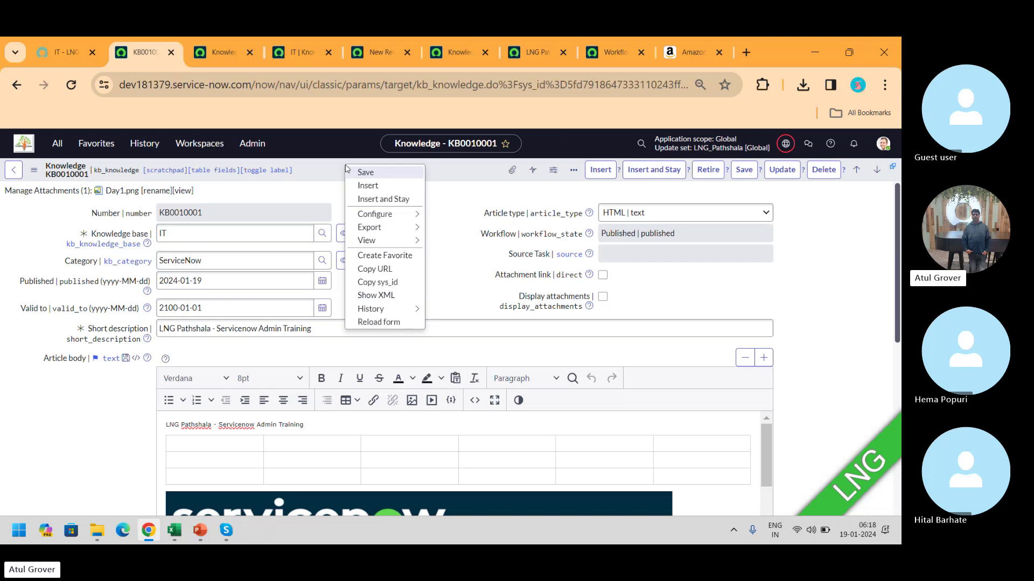
Open the All Open Tasks list under Feedback Management and clear its filter to show all feedback tasks
{"action": "left_click", "coordinate": [201, 58]}
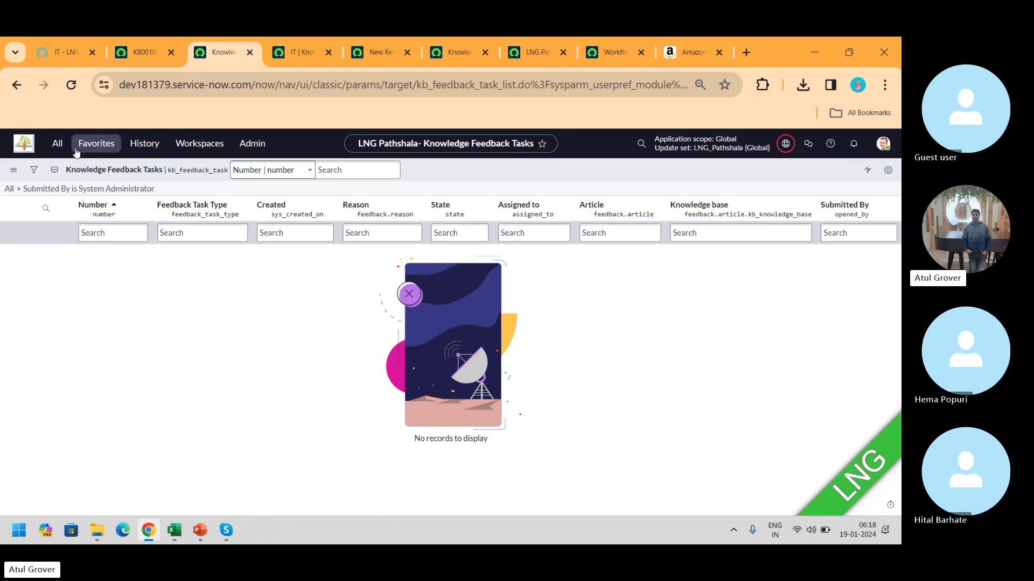
{"action": "left_click", "coordinate": [58, 145]}
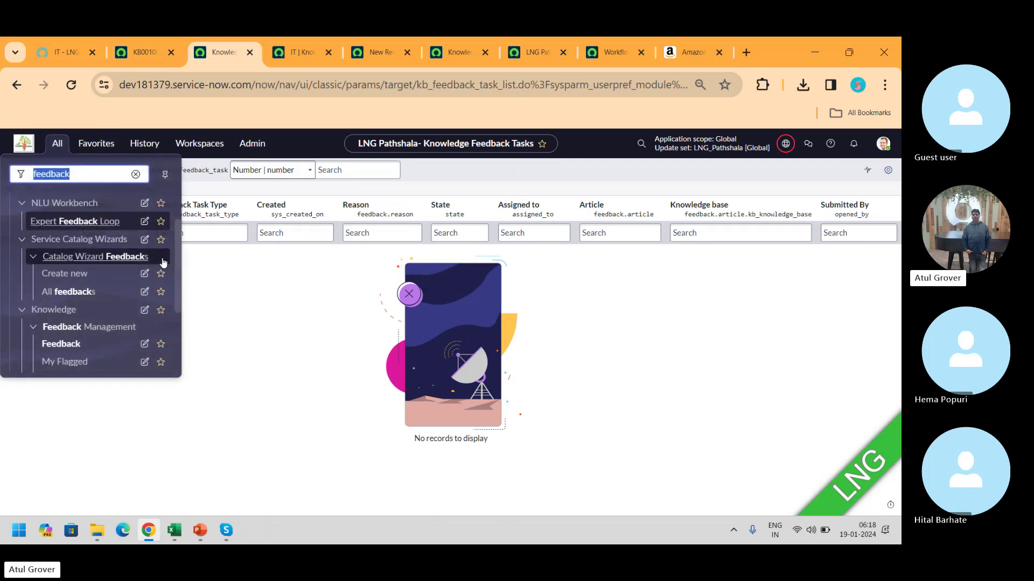
{"action": "left_click_drag", "start_coordinate": [180, 238], "coordinate": [180, 298]}
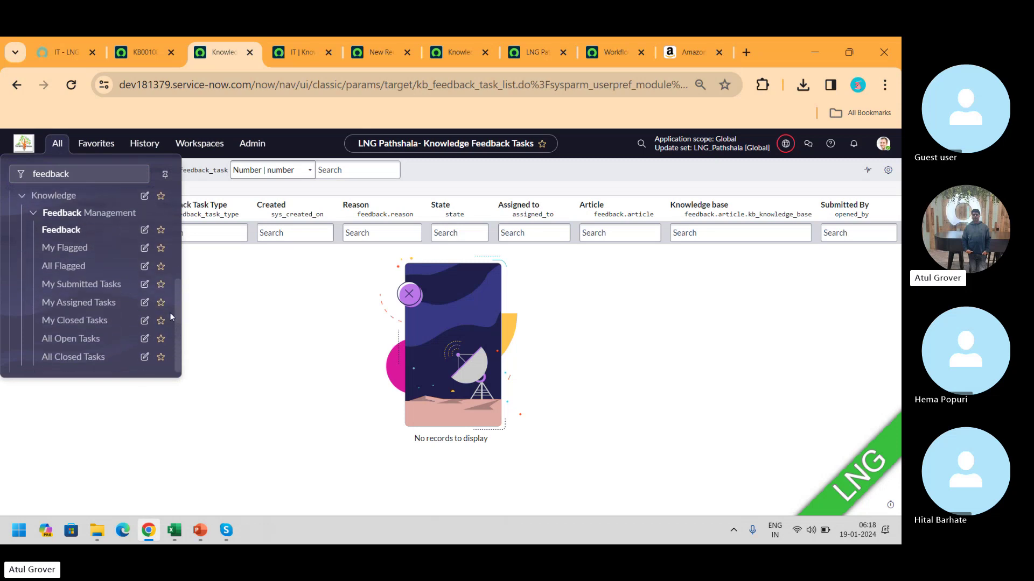
{"action": "left_click", "coordinate": [80, 340]}
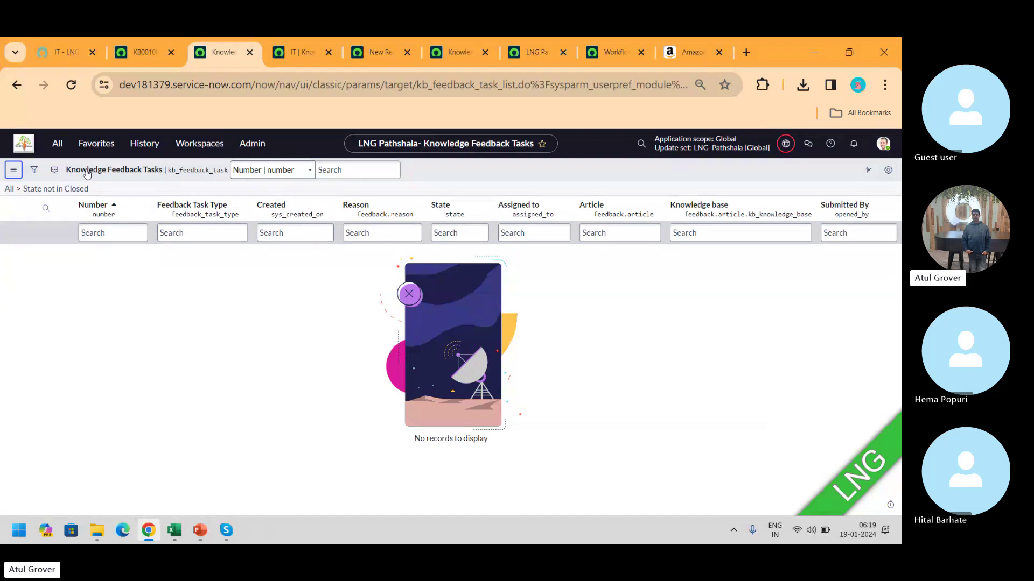
{"action": "left_click", "coordinate": [8, 189]}
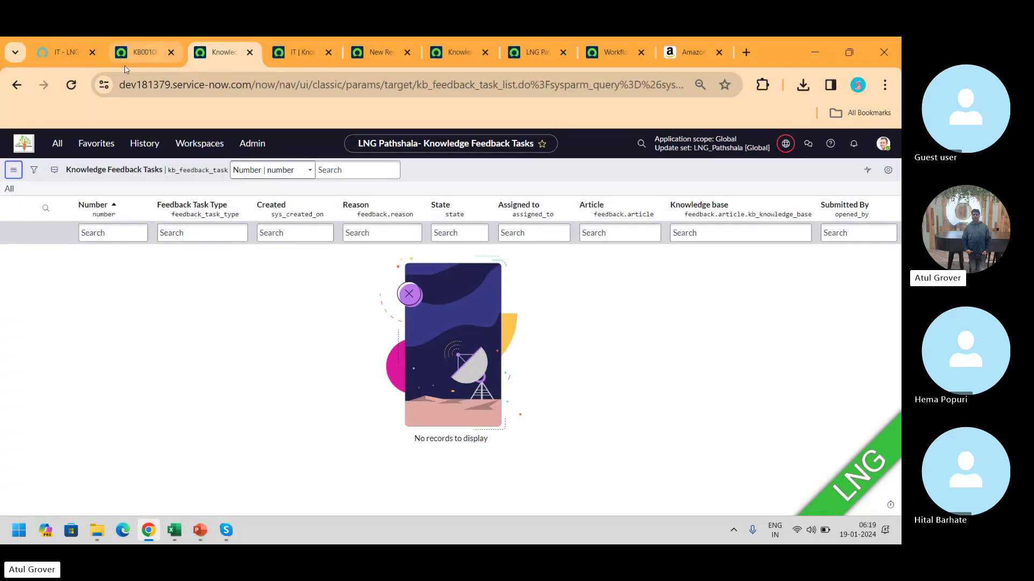
Open the signed-in administrator's profile record from the IT knowledge base page
{"action": "left_click", "coordinate": [141, 52]}
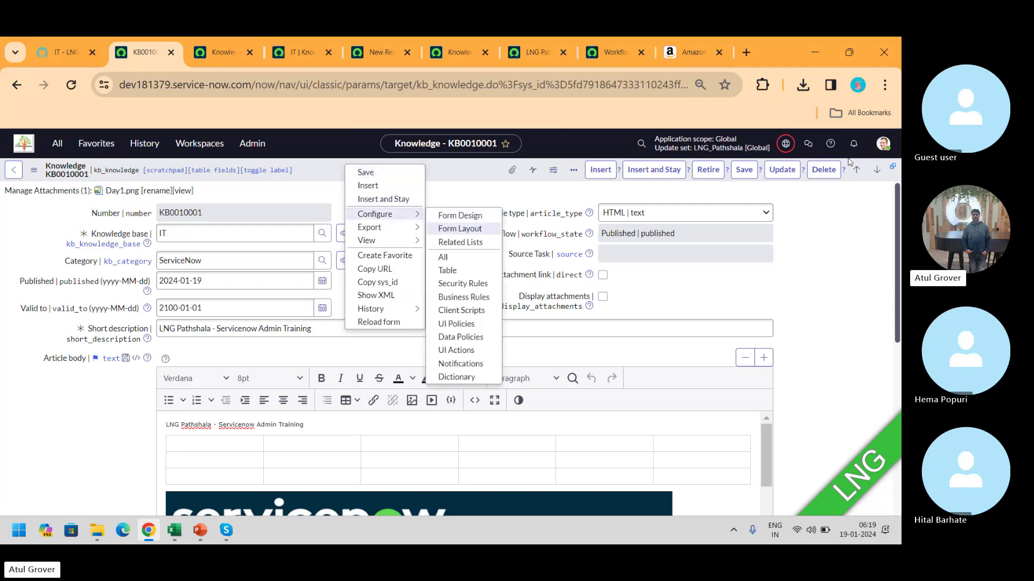
{"action": "left_click", "coordinate": [896, 142]}
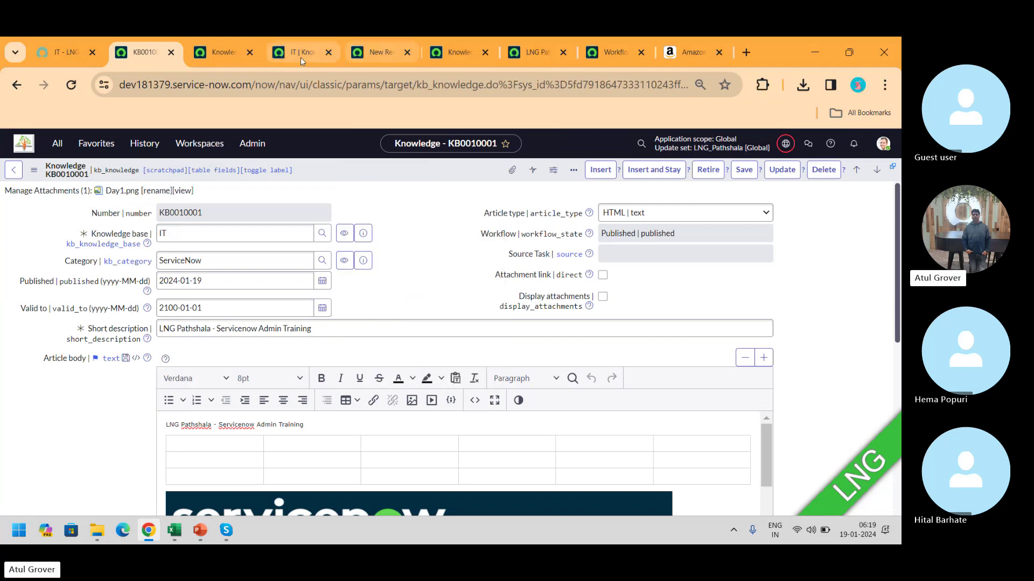
{"action": "left_click", "coordinate": [301, 54]}
{"action": "left_click", "coordinate": [886, 142]}
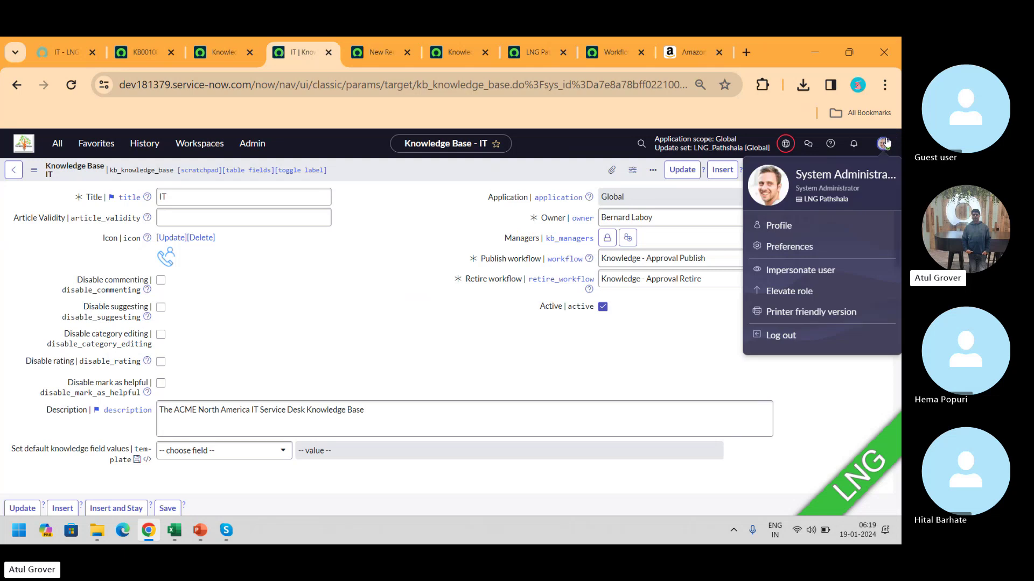
{"action": "left_click", "coordinate": [786, 247]}
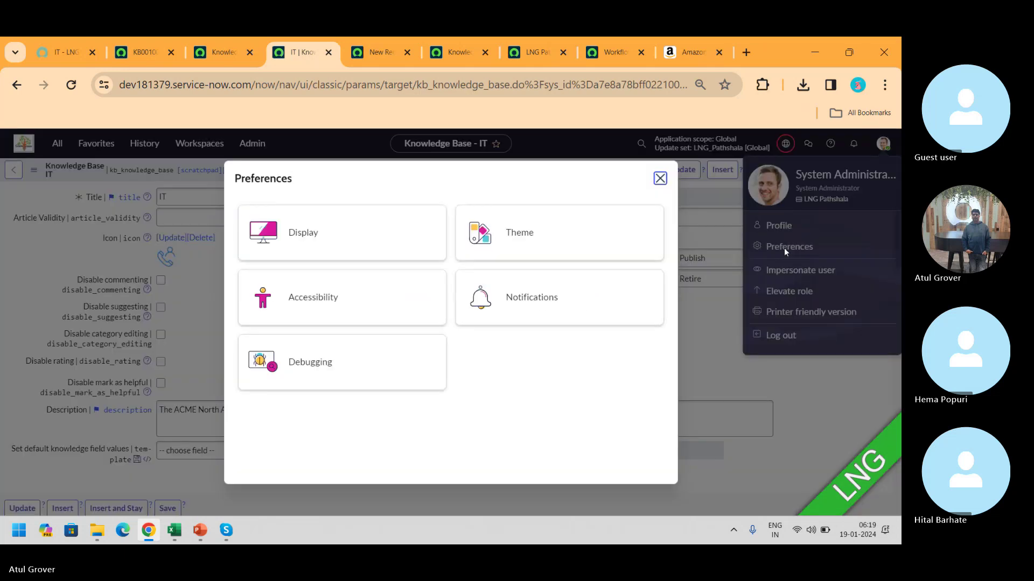
{"action": "left_click", "coordinate": [660, 178]}
{"action": "left_click", "coordinate": [801, 226]}
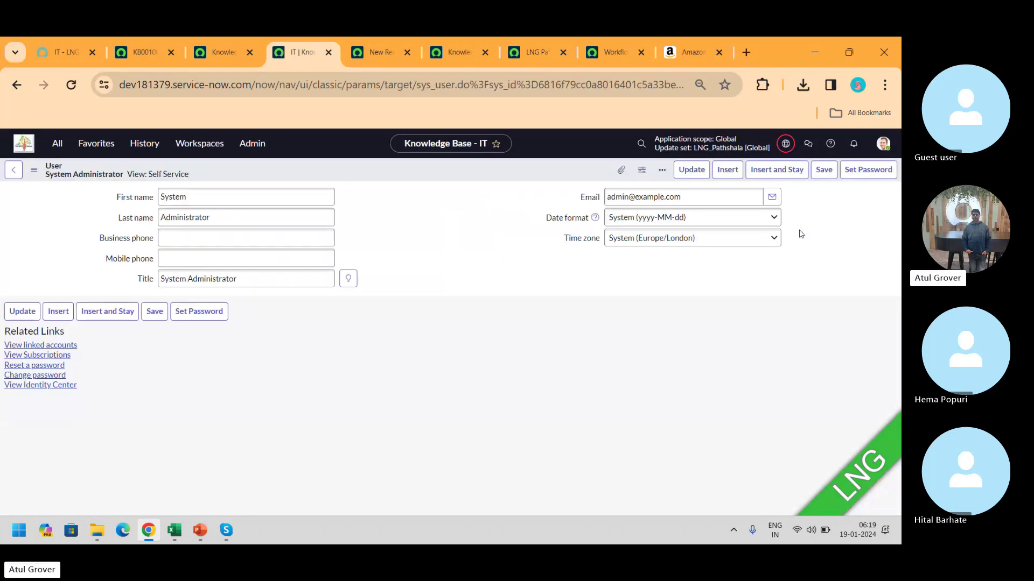
Switch the administrator's user record to the Default view
{"action": "left_click", "coordinate": [34, 170]}
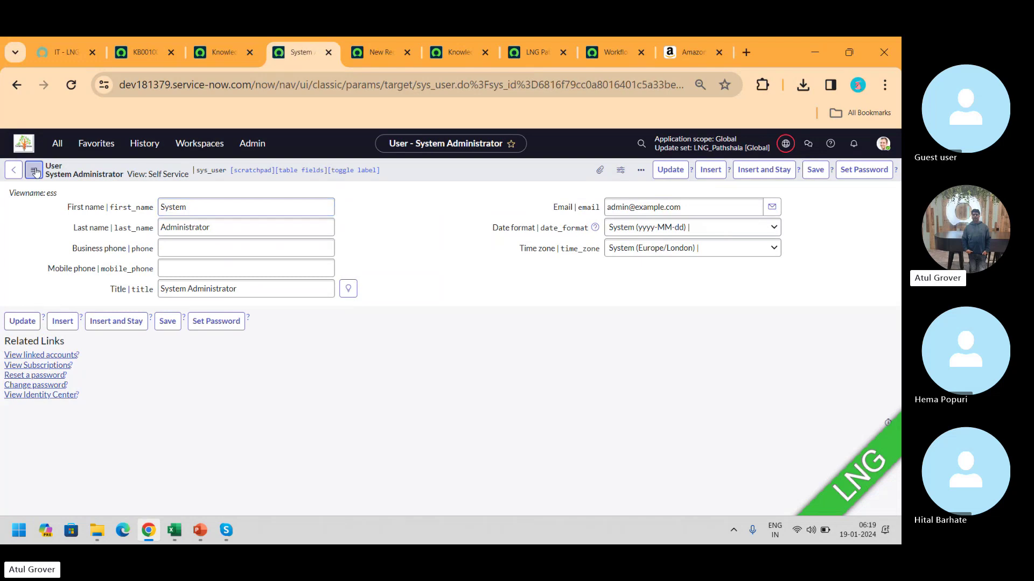
{"action": "mouse_move", "coordinate": [96, 250]}
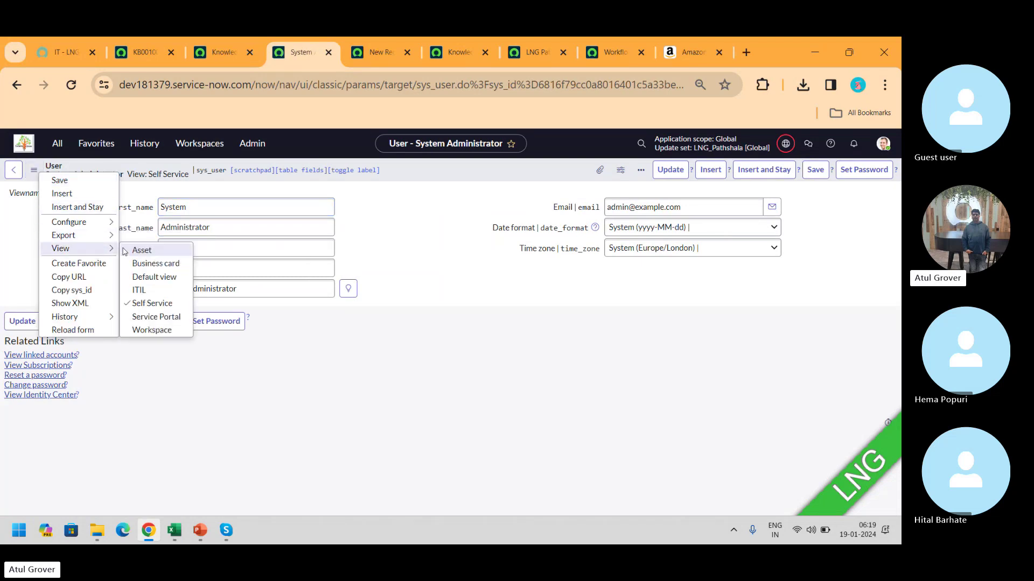
{"action": "left_click", "coordinate": [142, 278]}
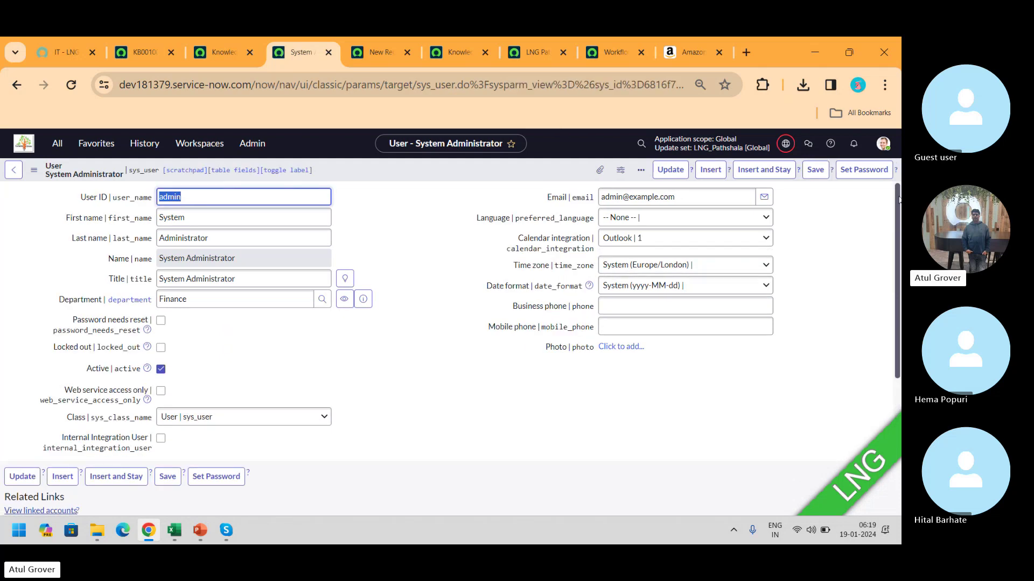
Add the knowledge_manager role to the administrator's Roles list, finding it with "know", and save
{"action": "scroll", "coordinate": [232, 314], "scroll_direction": "down", "scroll_amount": 5}
{"action": "left_click", "coordinate": [116, 343]}
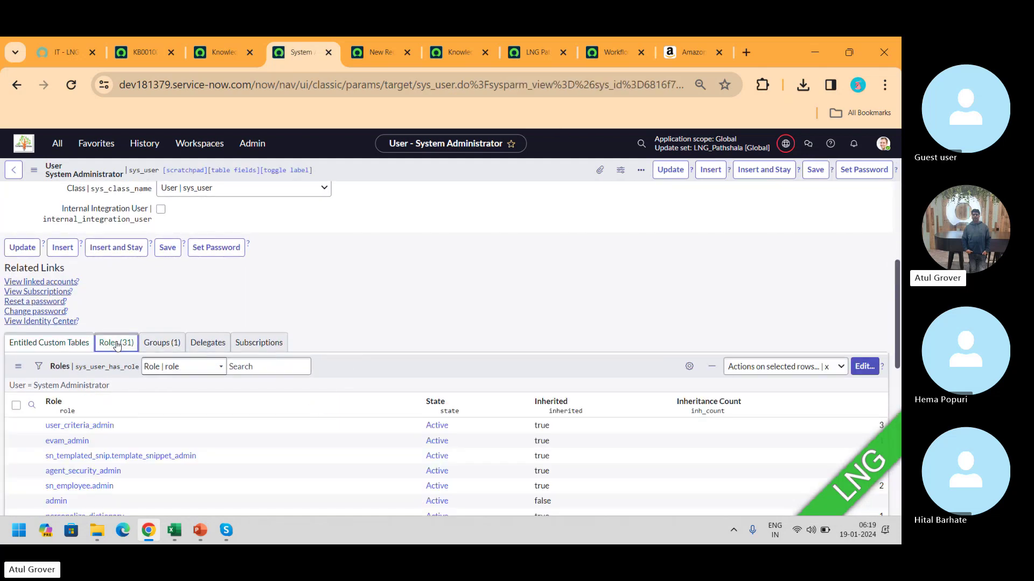
{"action": "left_click", "coordinate": [862, 367]}
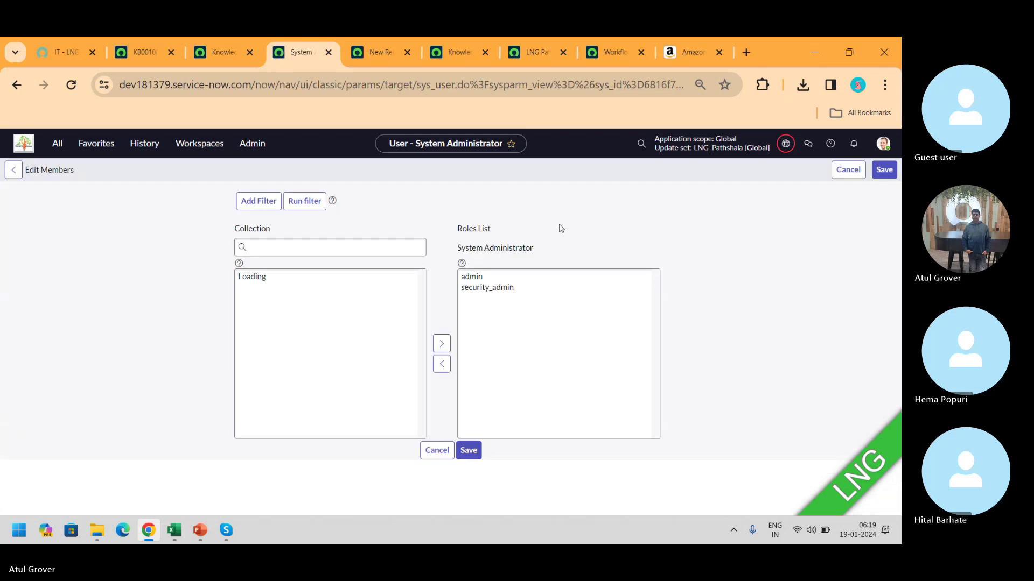
{"action": "left_click", "coordinate": [294, 302]}
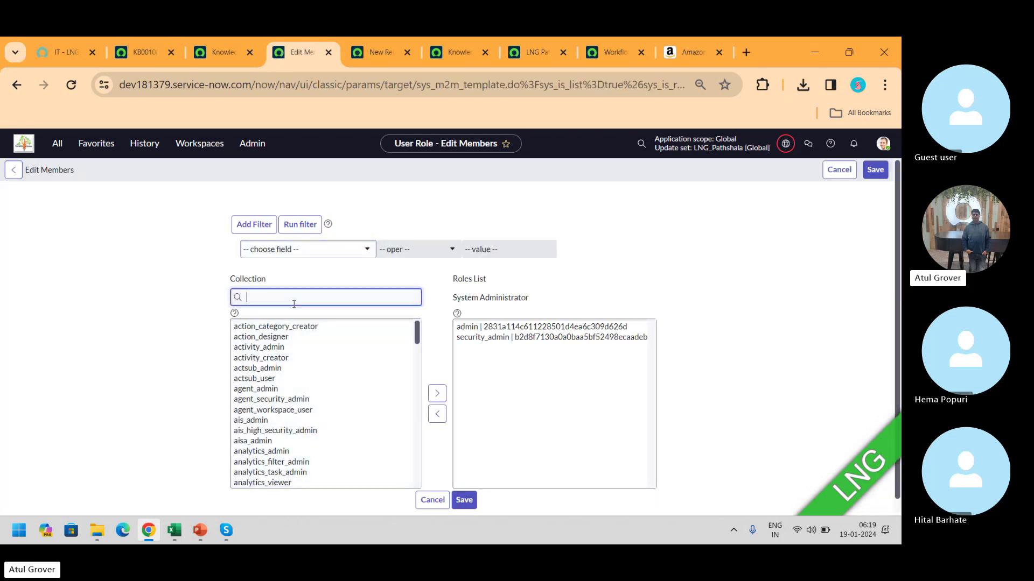
{"action": "type", "text": "know"}
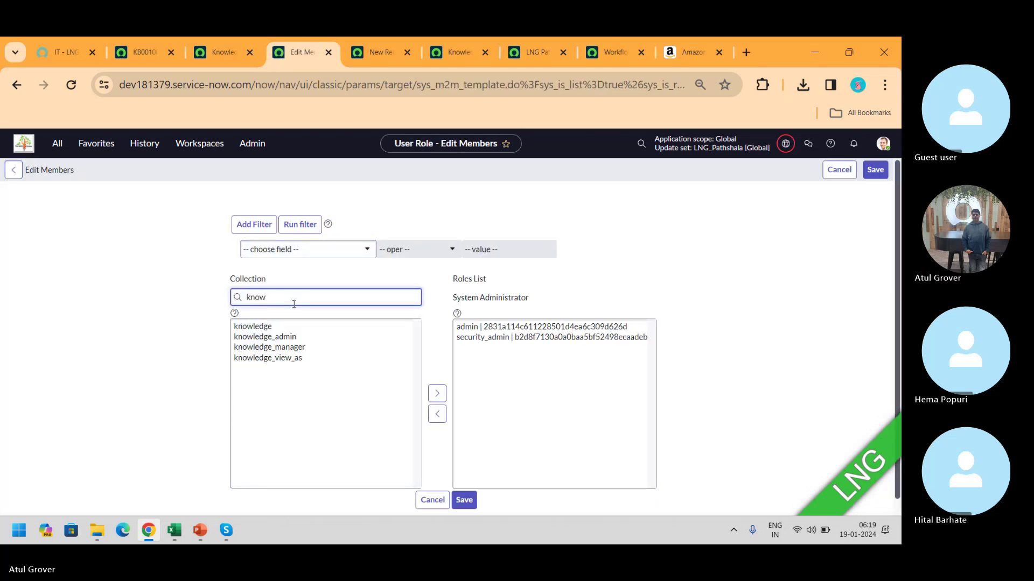
{"action": "left_click", "coordinate": [280, 338]}
{"action": "scroll", "coordinate": [280, 343], "scroll_direction": "down", "scroll_amount": 1}
{"action": "key", "text": "Down"}
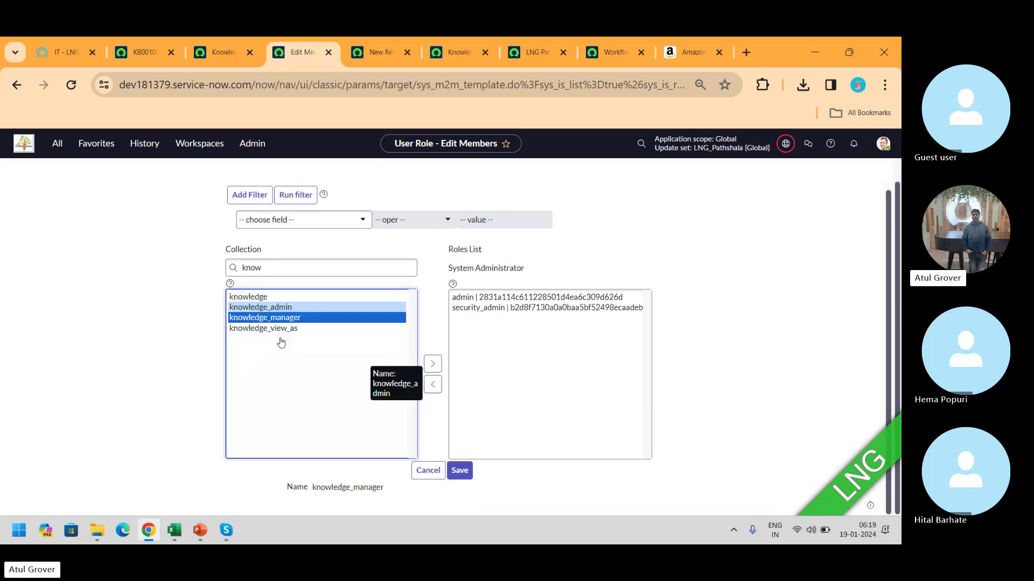
{"action": "left_click", "coordinate": [432, 364]}
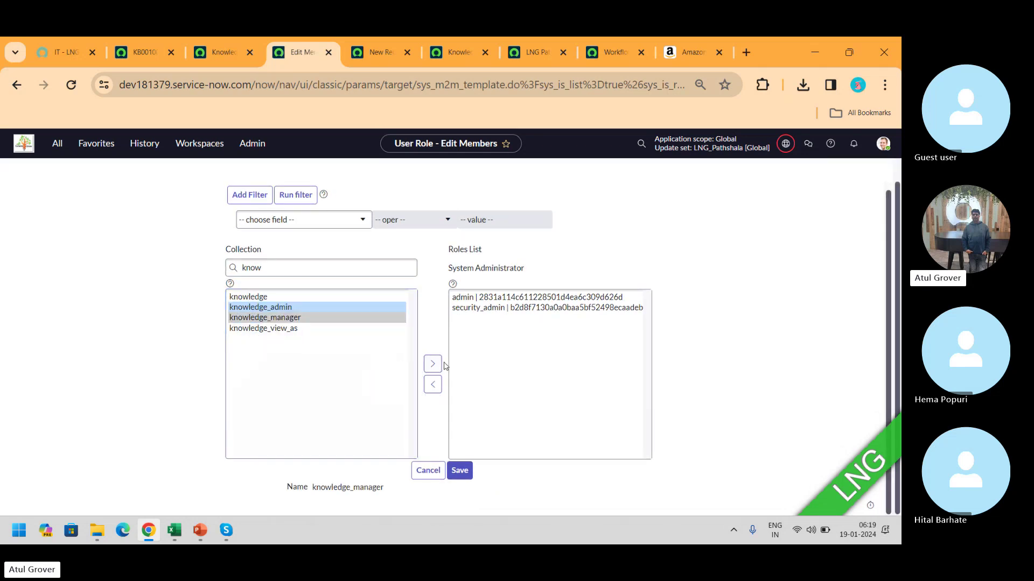
{"action": "left_click", "coordinate": [459, 470]}
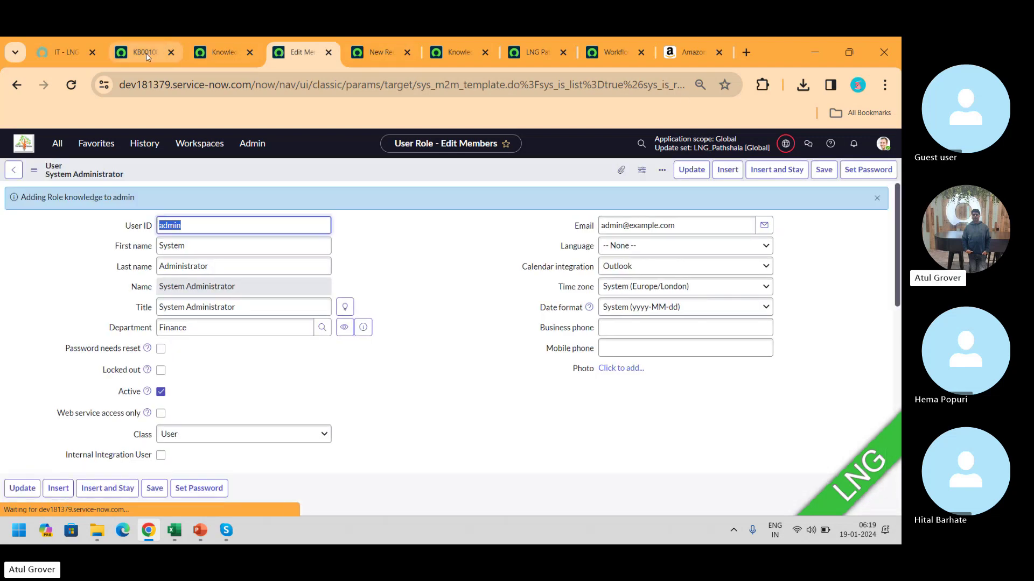
Reload the KB0010001 article record and check its Feedback Tasks related list
{"action": "left_click", "coordinate": [146, 53]}
{"action": "left_click", "coordinate": [71, 84]}
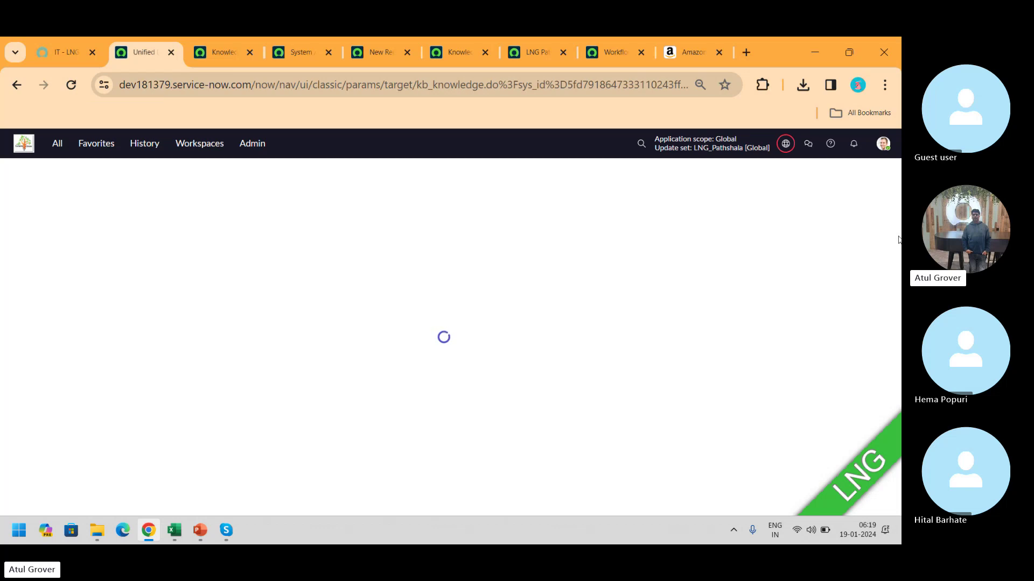
{"action": "left_click_drag", "start_coordinate": [898, 240], "coordinate": [901, 424]}
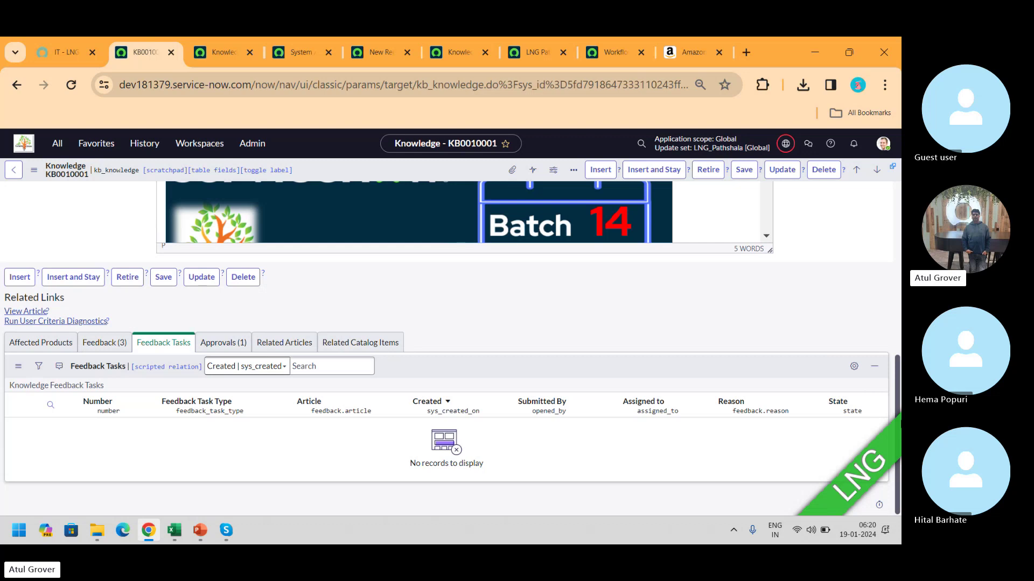
{"action": "key", "text": "alt+Tab"}
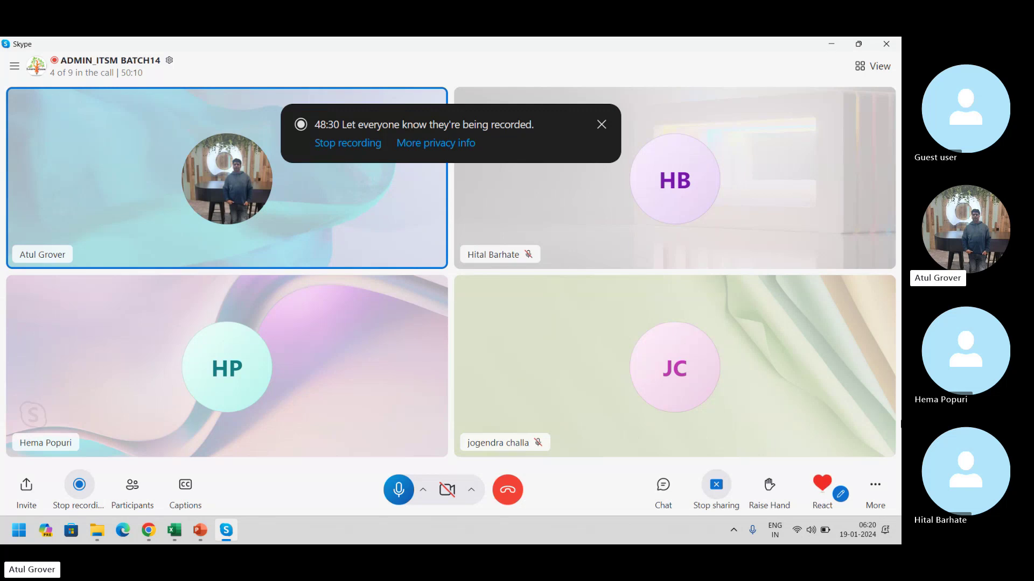
{"action": "key", "text": "alt+Tab"}
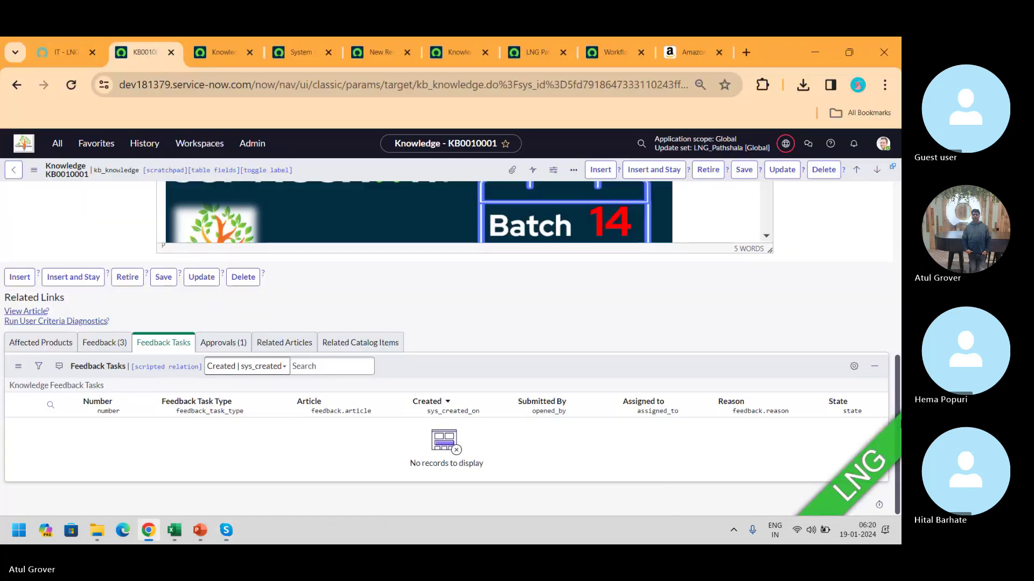
Open the Affected Products list of KB0010001 for editing and preview the details of the first configuration items, ending on *ANNIE-IBM
{"action": "left_click", "coordinate": [52, 339]}
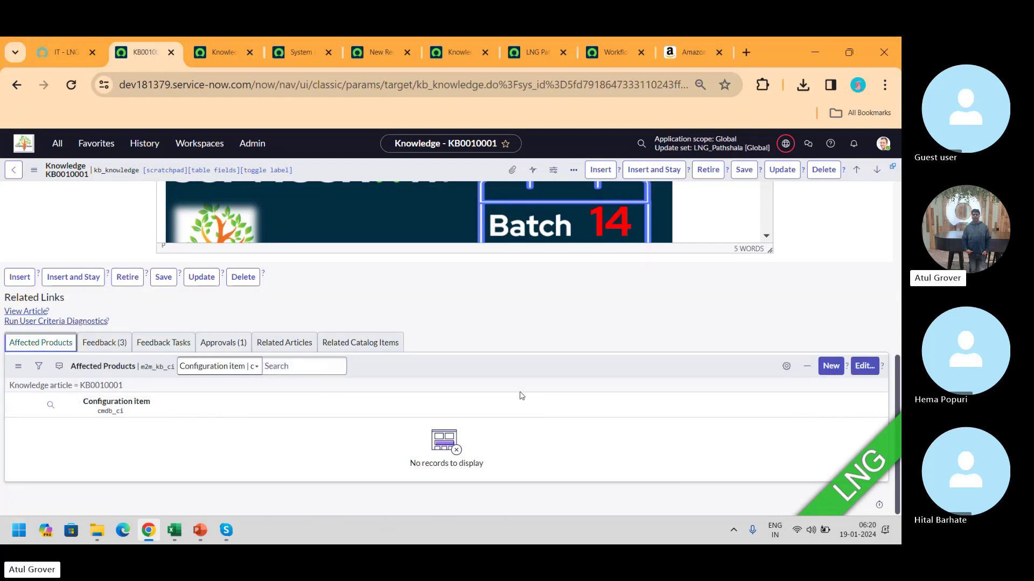
{"action": "left_click", "coordinate": [862, 370]}
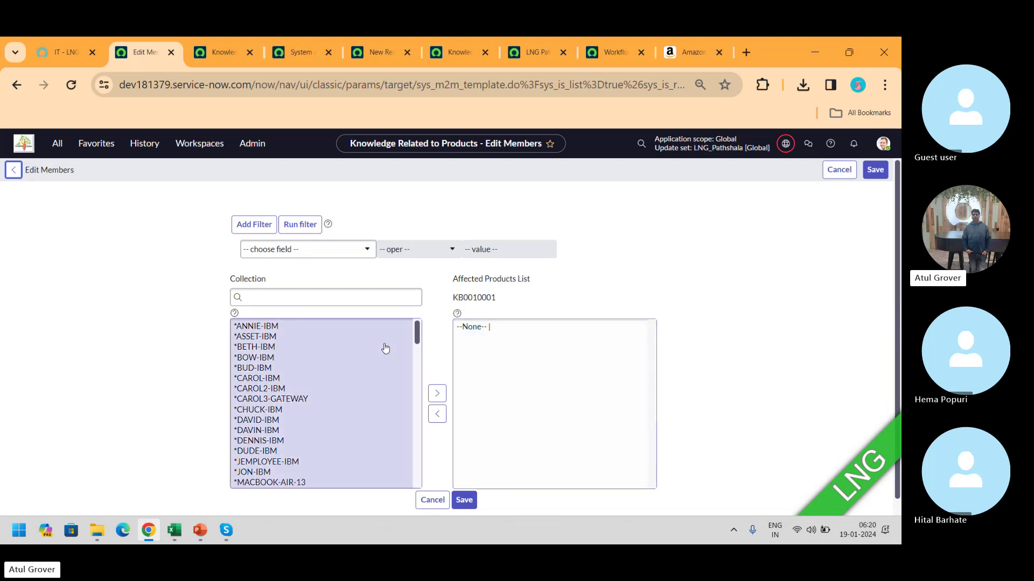
{"action": "left_click", "coordinate": [262, 327]}
{"action": "scroll", "coordinate": [262, 329], "scroll_direction": "down", "scroll_amount": 1}
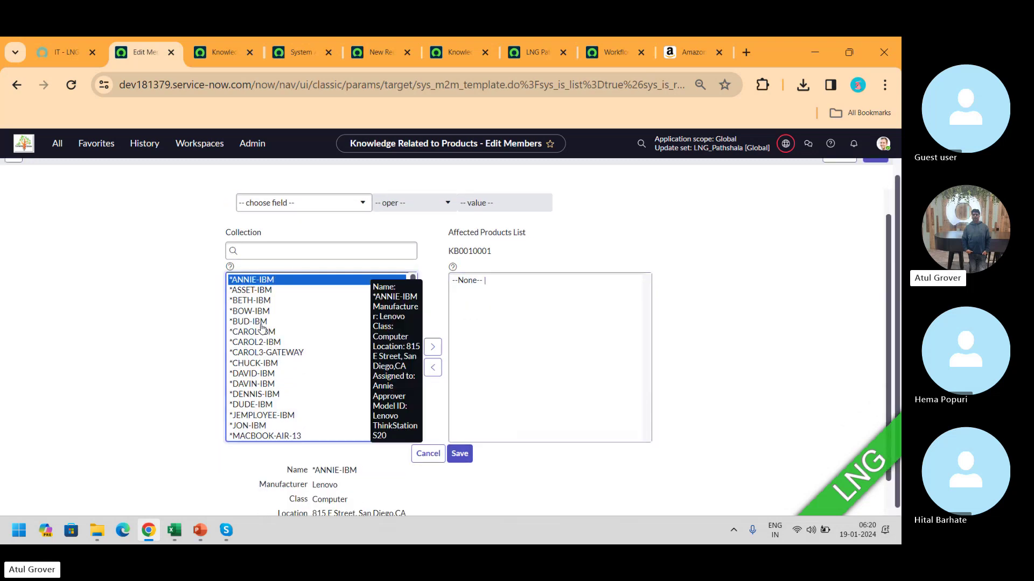
{"action": "key", "text": "Down"}
{"action": "key", "text": "Down"}
{"action": "key", "text": "Down"}
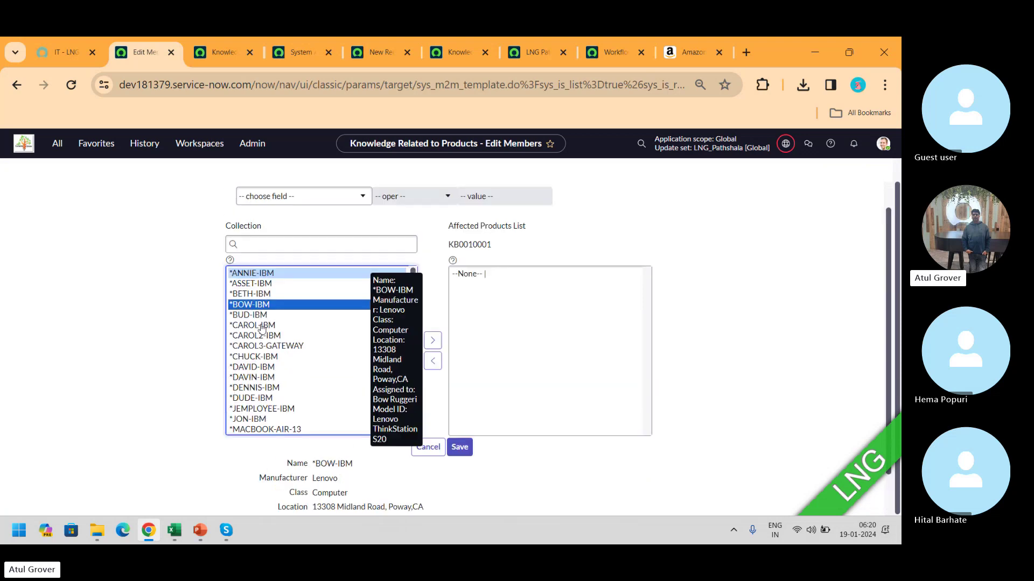
{"action": "left_click", "coordinate": [246, 276]}
{"action": "scroll", "coordinate": [246, 278], "scroll_direction": "down", "scroll_amount": 1}
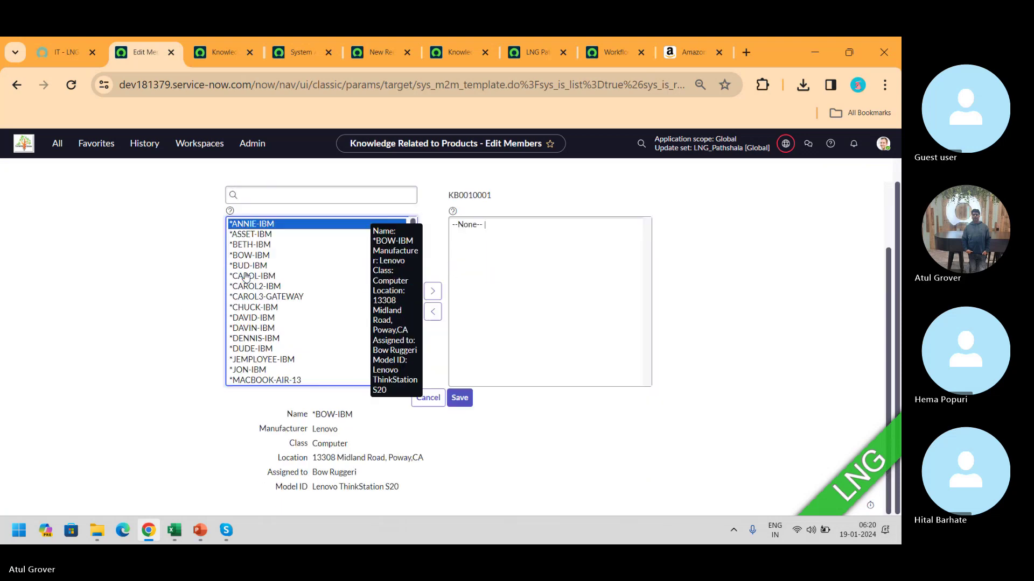
{"action": "key", "text": "Down"}
{"action": "key", "text": "Down"}
{"action": "key", "text": "Down"}
{"action": "key", "text": "Down"}
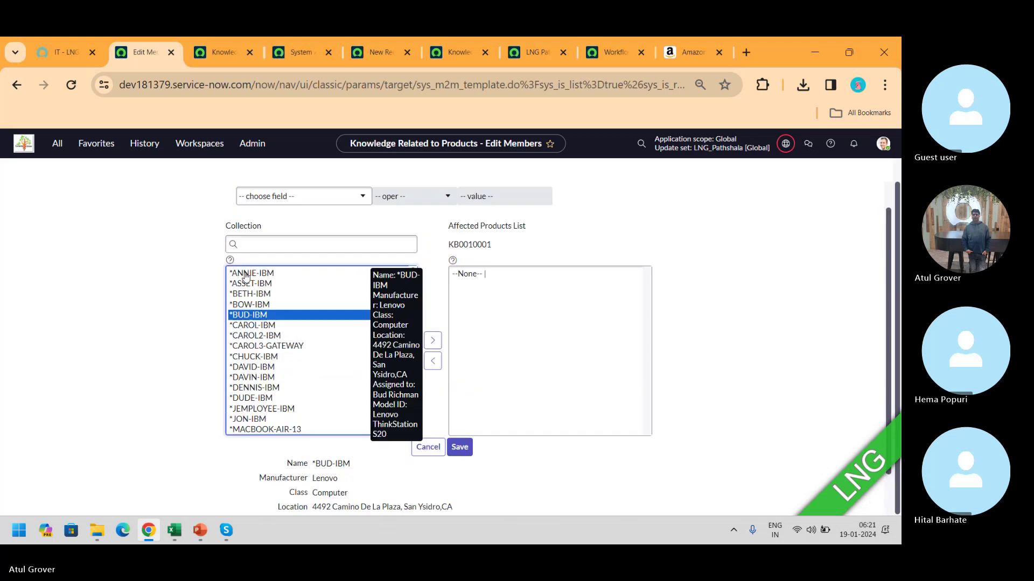
{"action": "key", "text": "Up"}
{"action": "key", "text": "Up"}
{"action": "key", "text": "Up"}
{"action": "key", "text": "Up"}
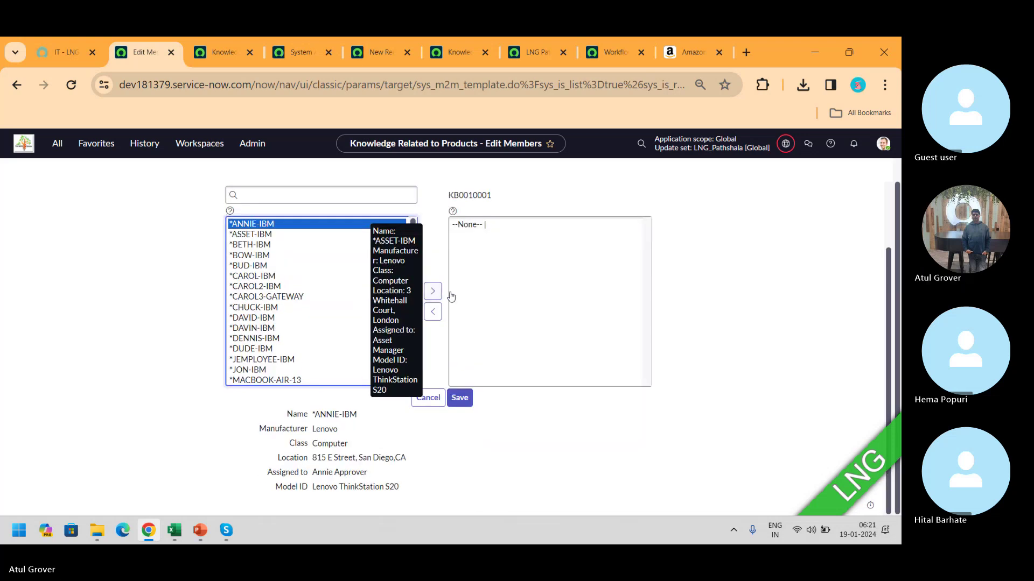
Add *ANNIE-IBM, *BETH-IBM, *CAROL3-GATEWAY and *ASSET-IBM to the article's Affected Products List and save
{"action": "left_click", "coordinate": [432, 340]}
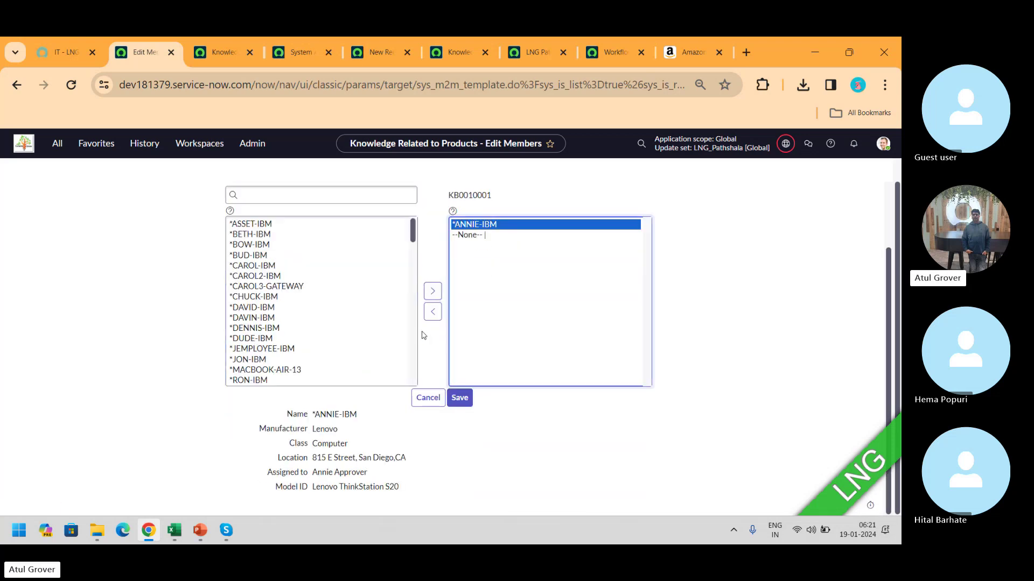
{"action": "double_click", "coordinate": [251, 283]}
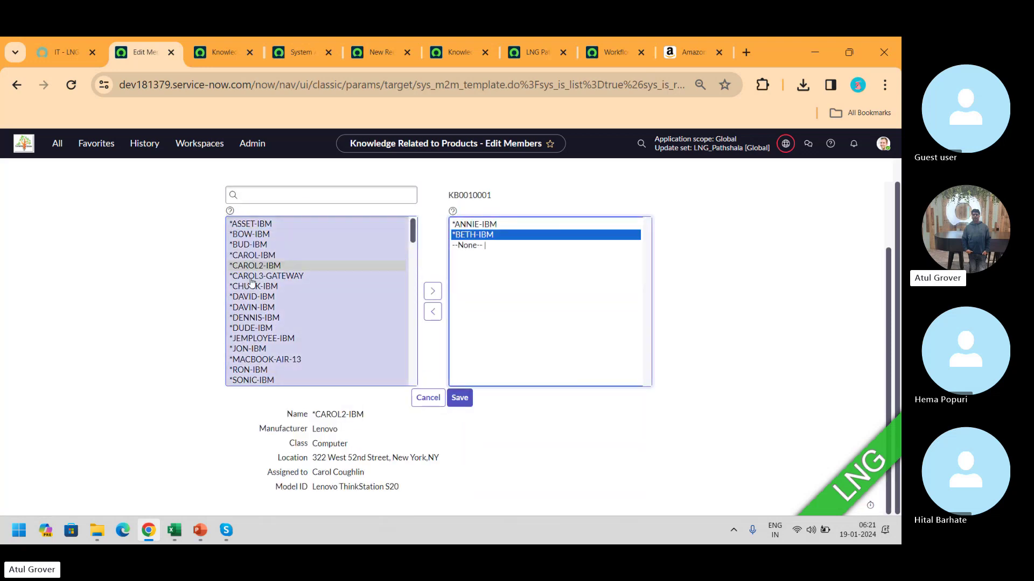
{"action": "left_click", "coordinate": [432, 340]}
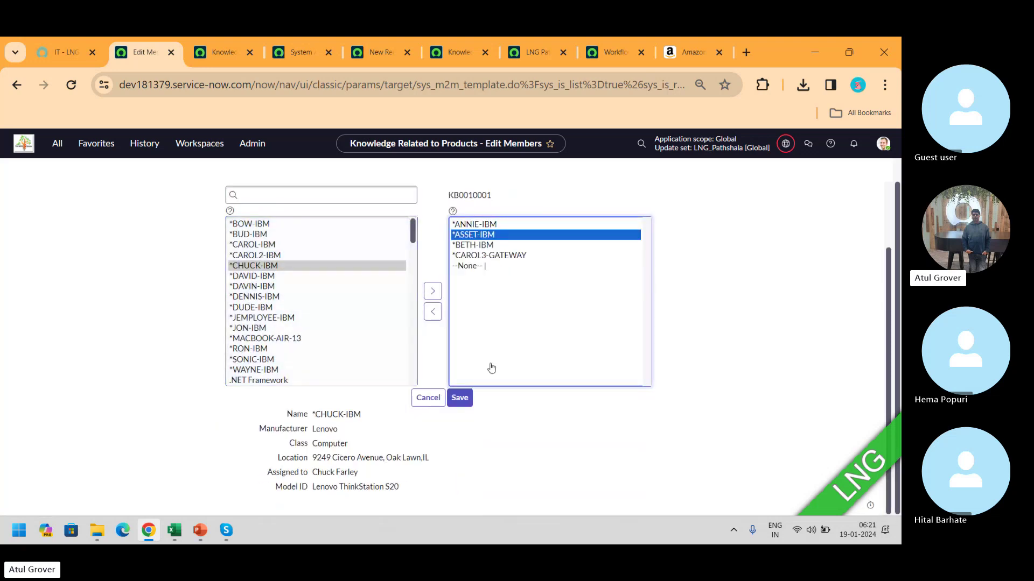
{"action": "left_click", "coordinate": [465, 448]}
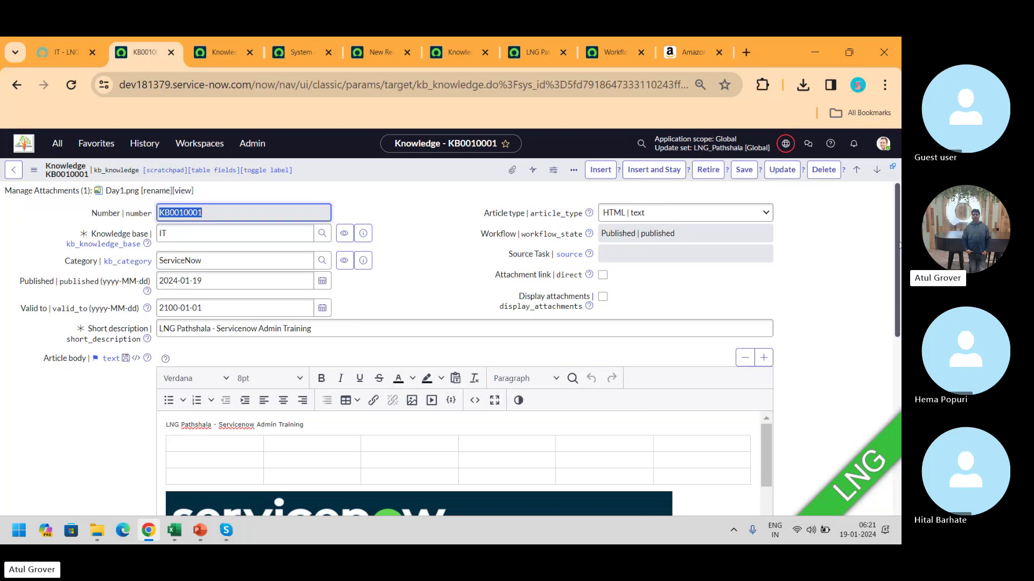
Add KB0000001 and KB0000003 to the Related Articles List of KB0010001 and save
{"action": "scroll", "coordinate": [896, 242], "scroll_direction": "down", "scroll_amount": 7}
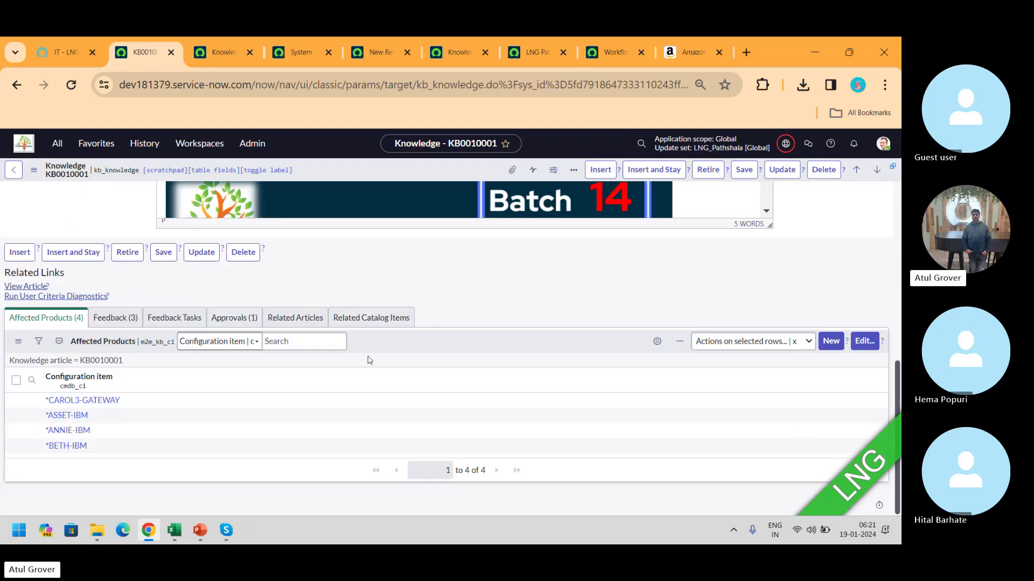
{"action": "left_click", "coordinate": [294, 318]}
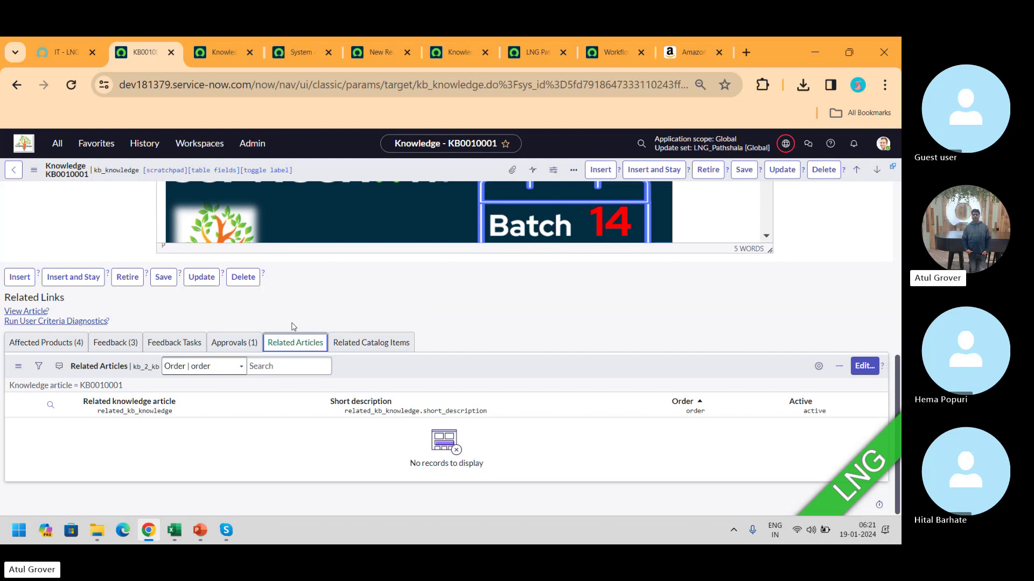
{"action": "left_click", "coordinate": [865, 365]}
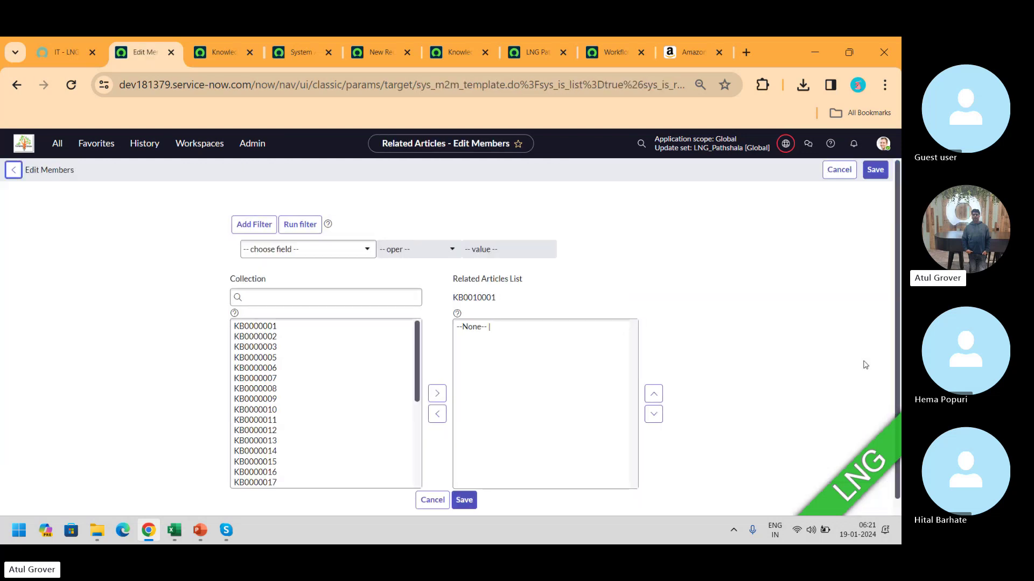
{"action": "left_click", "coordinate": [255, 358]}
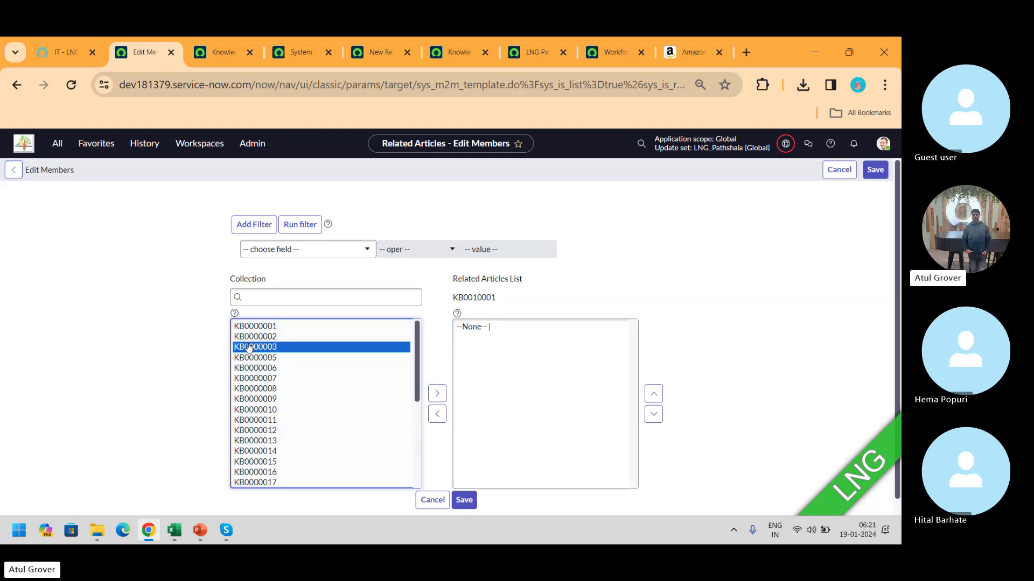
{"action": "scroll", "coordinate": [253, 355], "scroll_direction": "down", "scroll_amount": 1}
{"action": "scroll", "coordinate": [249, 347], "scroll_direction": "up", "scroll_amount": 1}
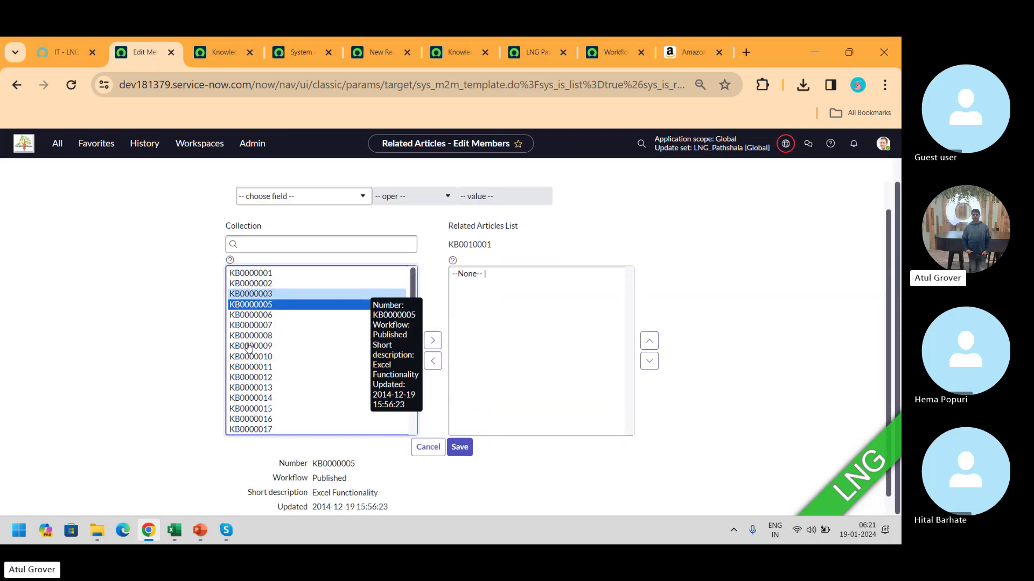
{"action": "double_click", "coordinate": [263, 278]}
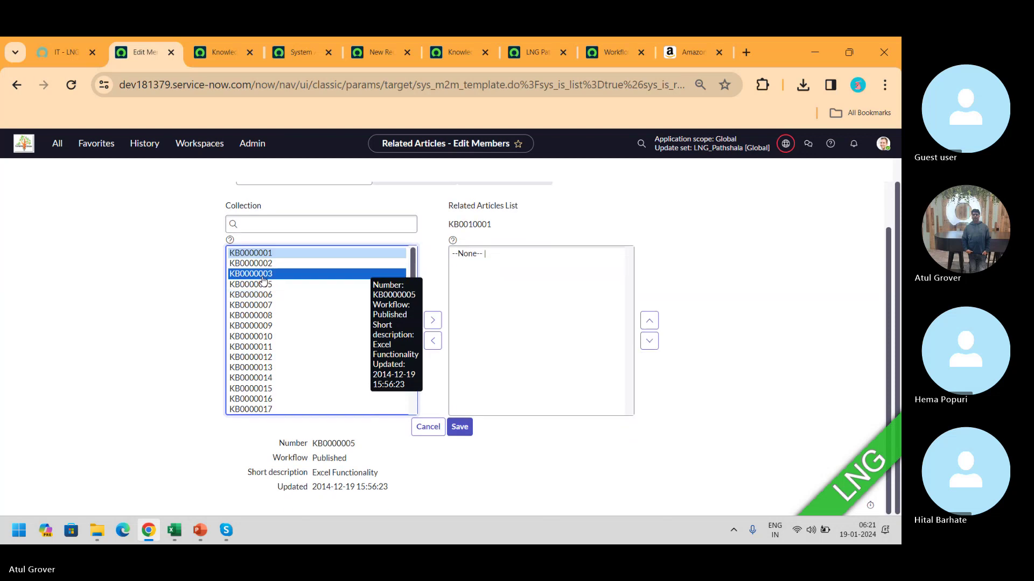
{"action": "left_click", "coordinate": [464, 447]}
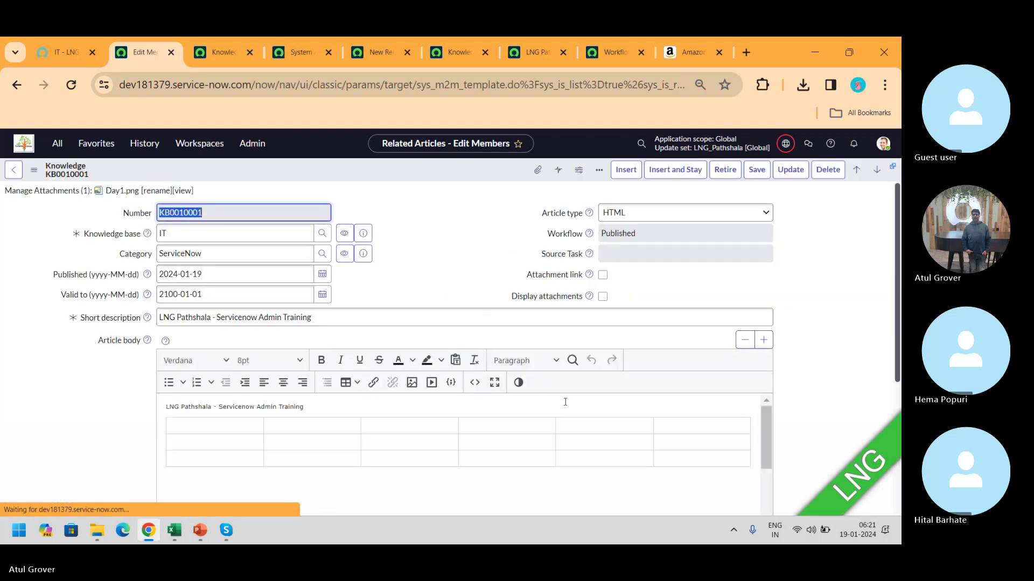
Add Apple iPhone 13 to the Related Catalog Items List of KB0010001, save it, and save the article record
{"action": "left_click_drag", "start_coordinate": [894, 215], "coordinate": [888, 401]}
{"action": "left_click", "coordinate": [380, 352]}
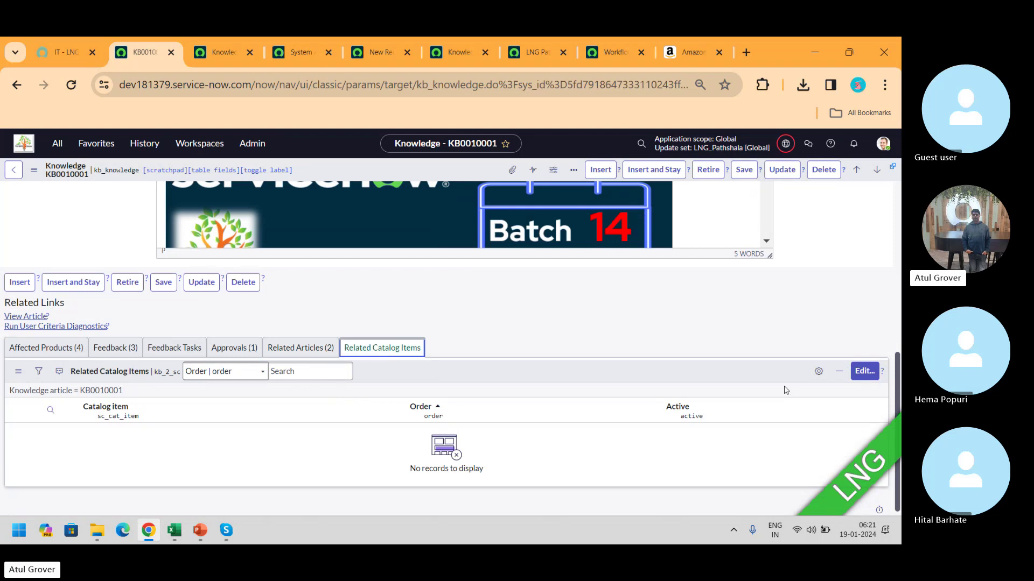
{"action": "left_click", "coordinate": [864, 371]}
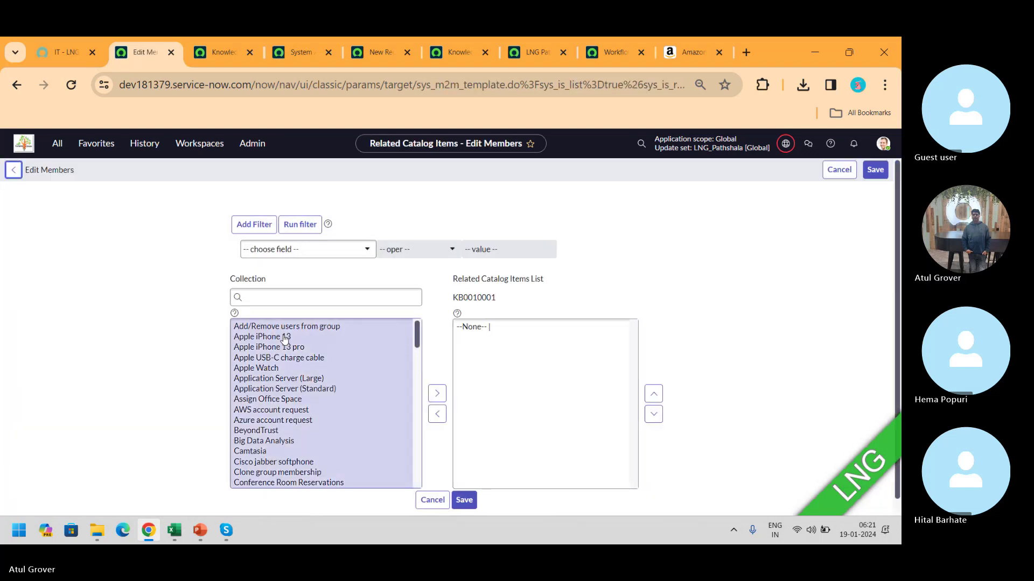
{"action": "left_click", "coordinate": [285, 337]}
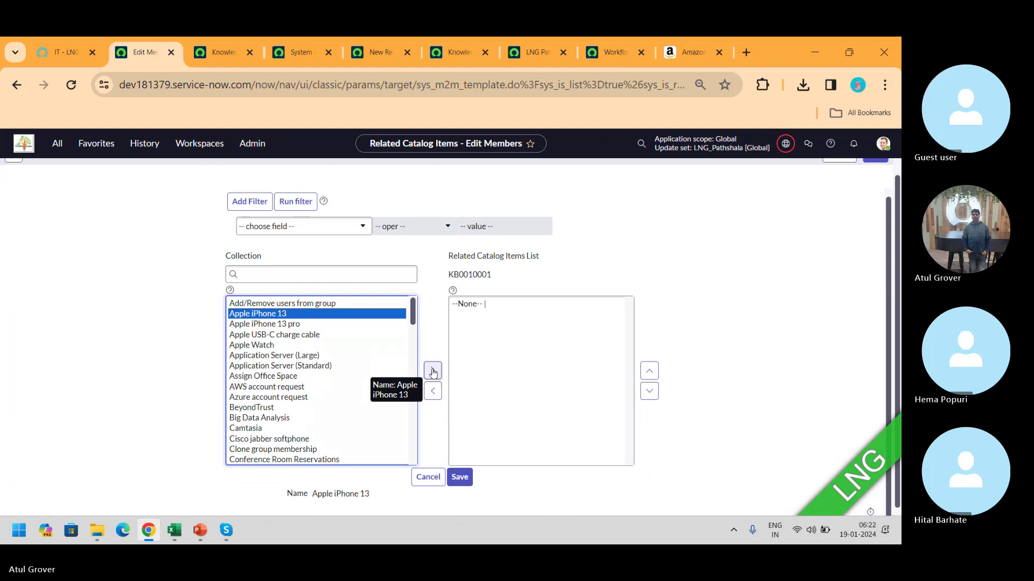
{"action": "left_click", "coordinate": [433, 372]}
{"action": "left_click", "coordinate": [466, 473]}
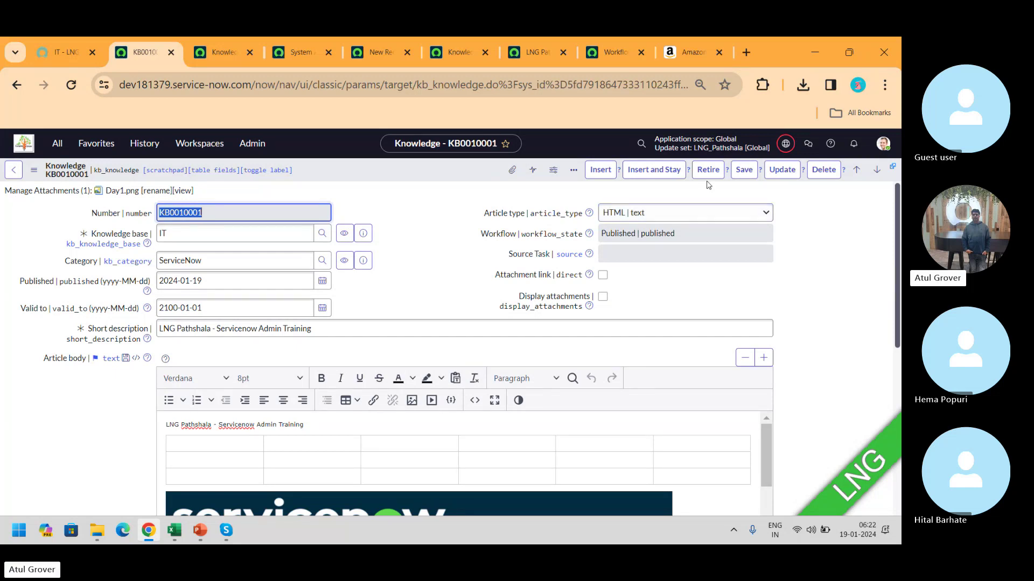
{"action": "left_click", "coordinate": [743, 170]}
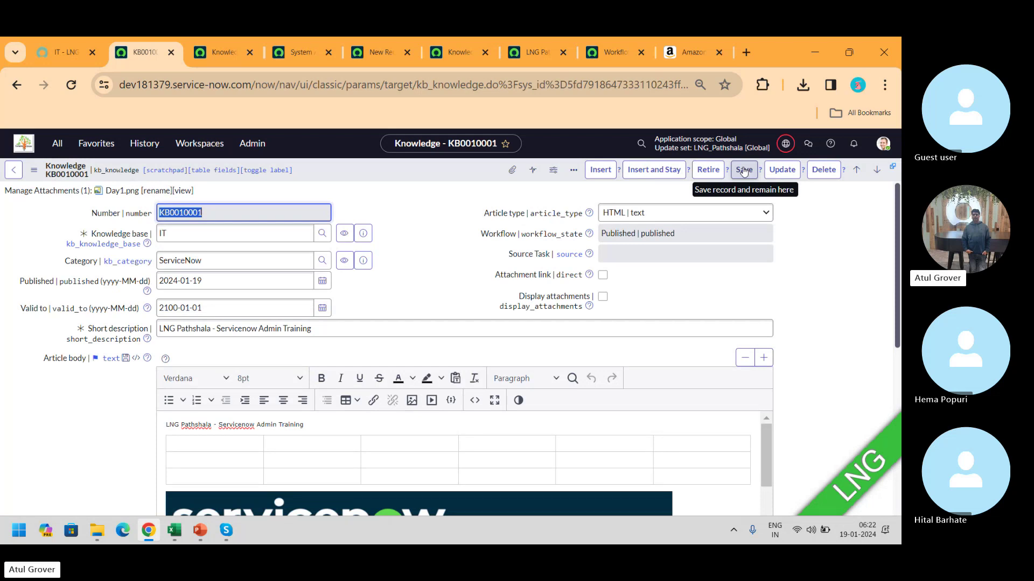
Reload the article's portal page, check its Related Items and Related Articles, and compare them with the record's related catalog items
{"action": "left_click", "coordinate": [55, 54]}
{"action": "left_click", "coordinate": [71, 86]}
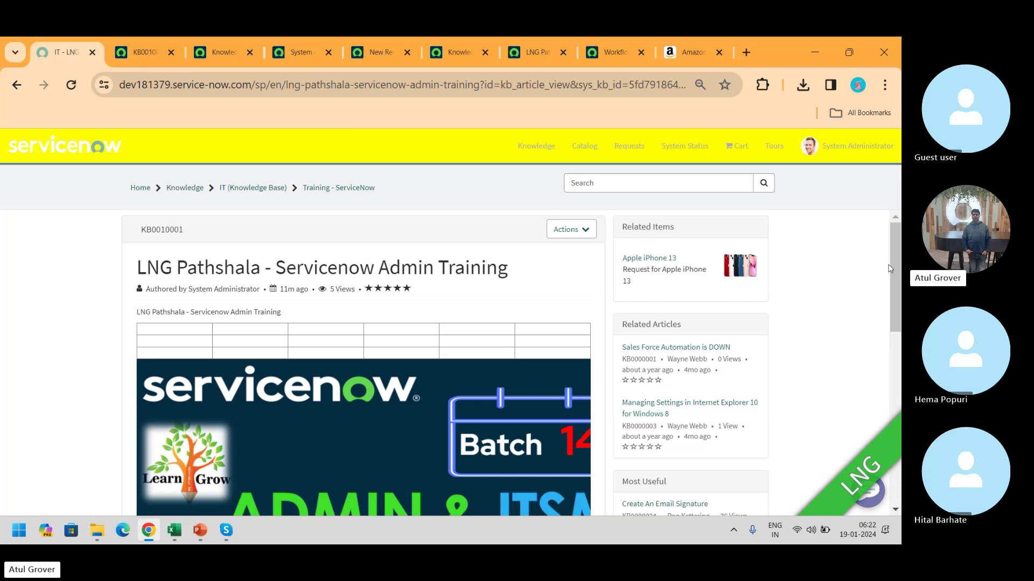
{"action": "left_click_drag", "start_coordinate": [893, 262], "coordinate": [894, 316]}
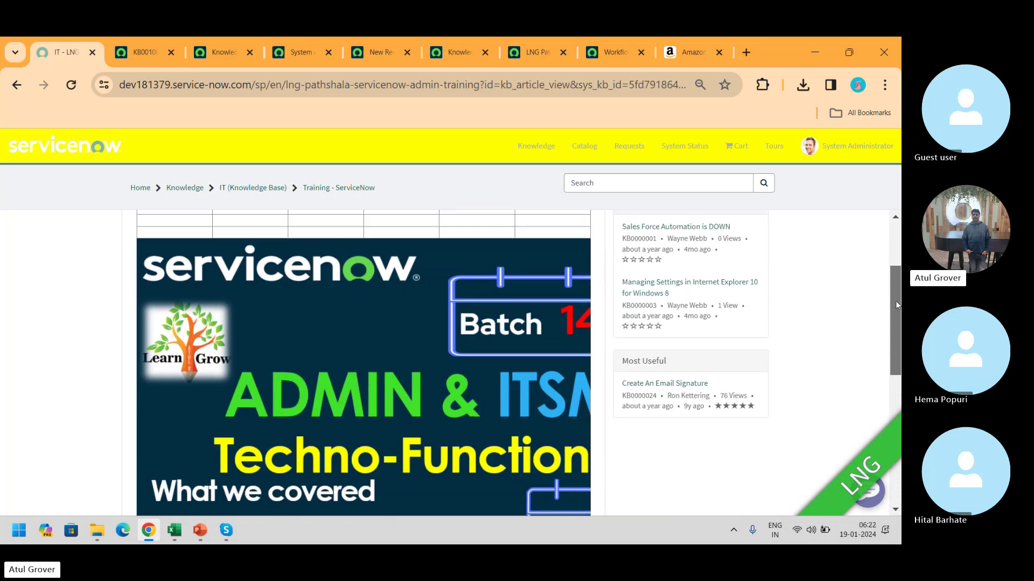
{"action": "scroll", "coordinate": [894, 316], "scroll_direction": "up", "scroll_amount": 2}
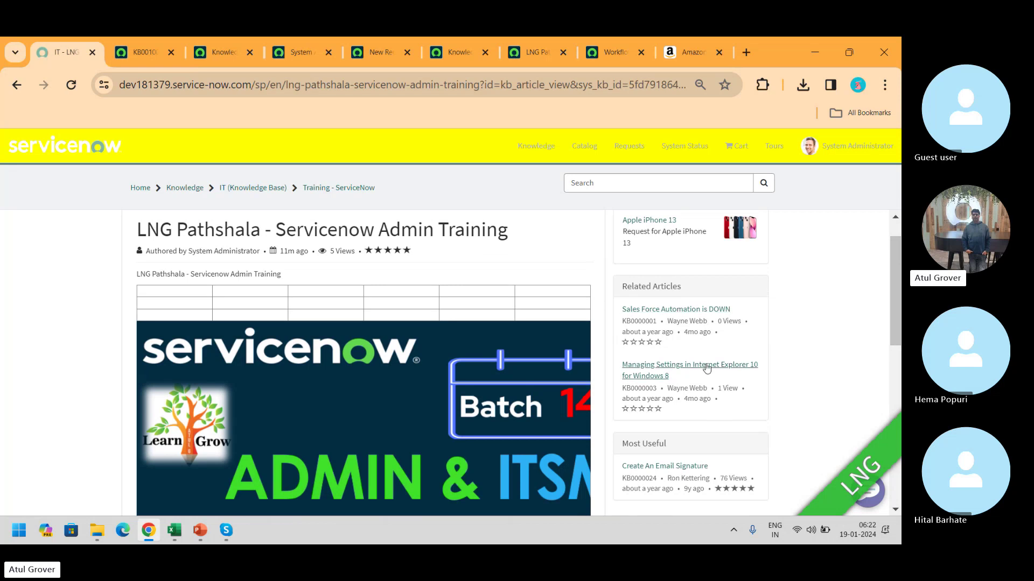
{"action": "left_click", "coordinate": [141, 52]}
{"action": "left_click_drag", "start_coordinate": [898, 216], "coordinate": [897, 379]}
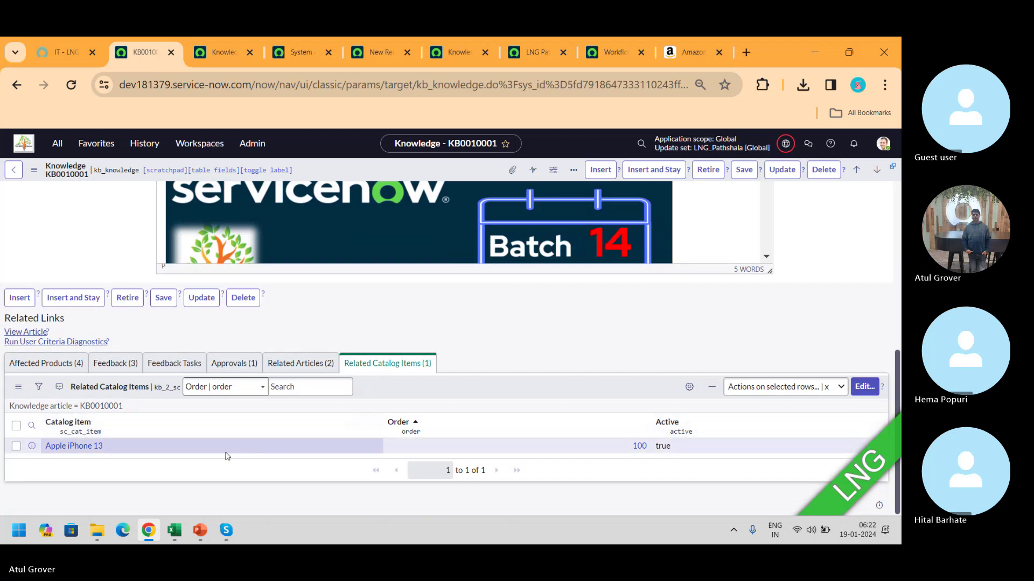
Switch to the ITSM_Master presentation in PowerPoint and review the Knowledge Management slide
{"action": "key", "text": "alt+Tab"}
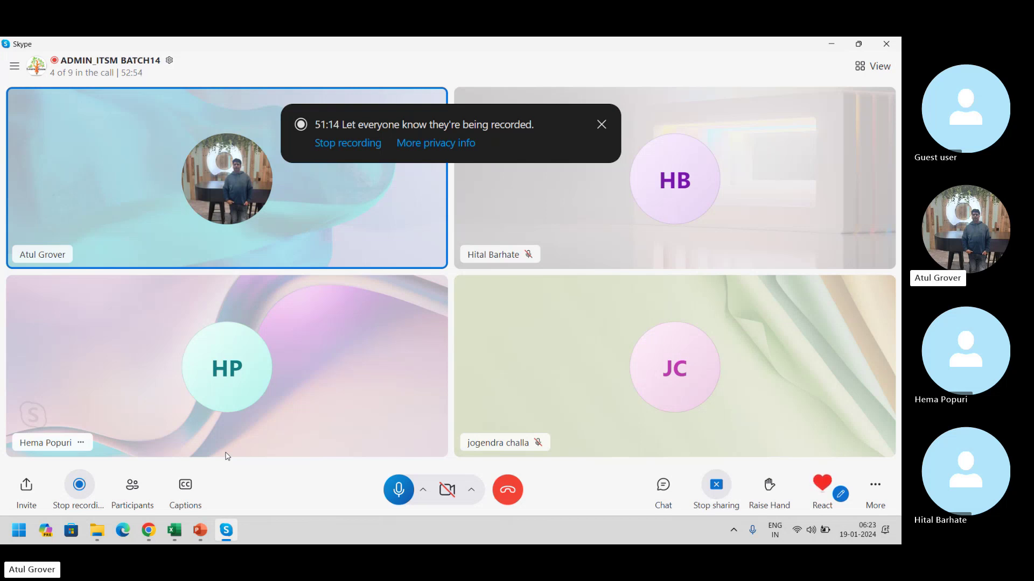
{"action": "key", "text": "alt+Tab"}
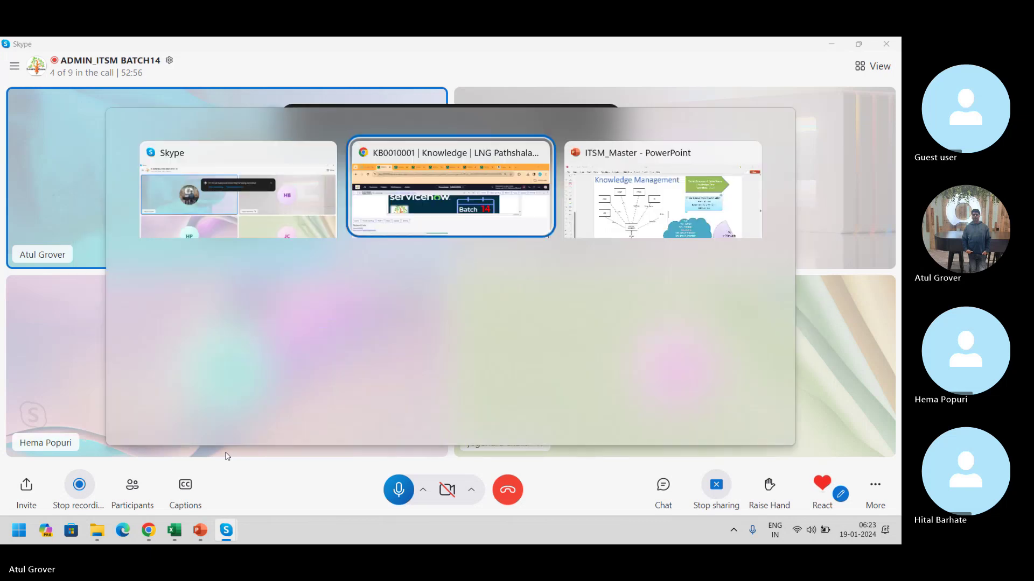
{"action": "key", "text": "alt+Tab"}
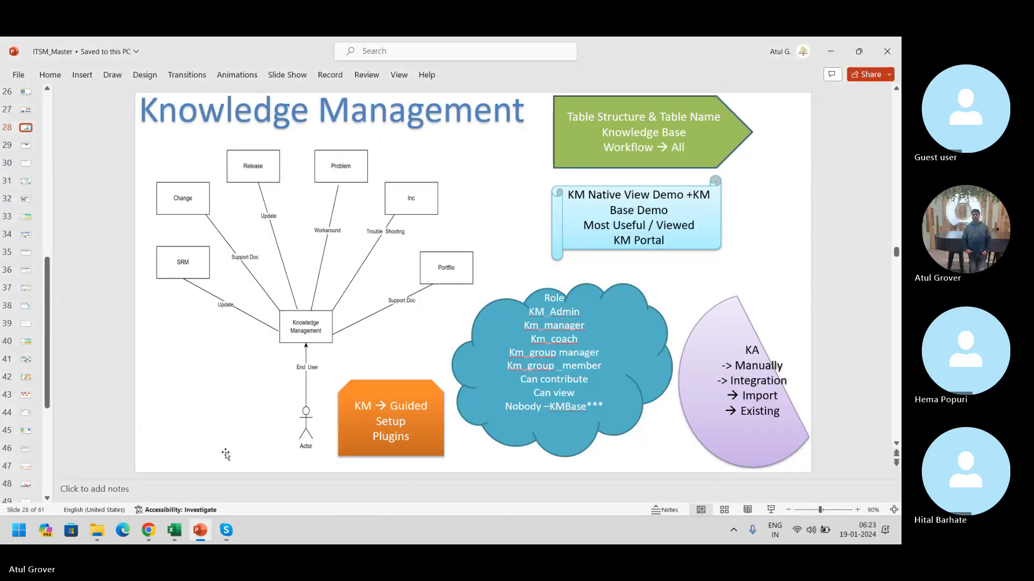
{"action": "key", "text": "alt+Tab"}
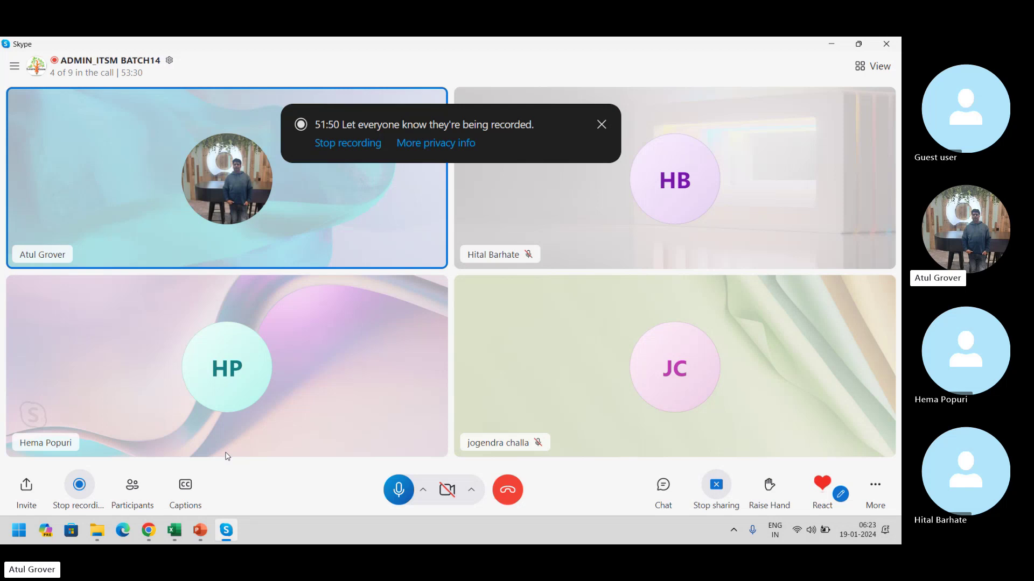
{"action": "key", "text": "alt+Tab"}
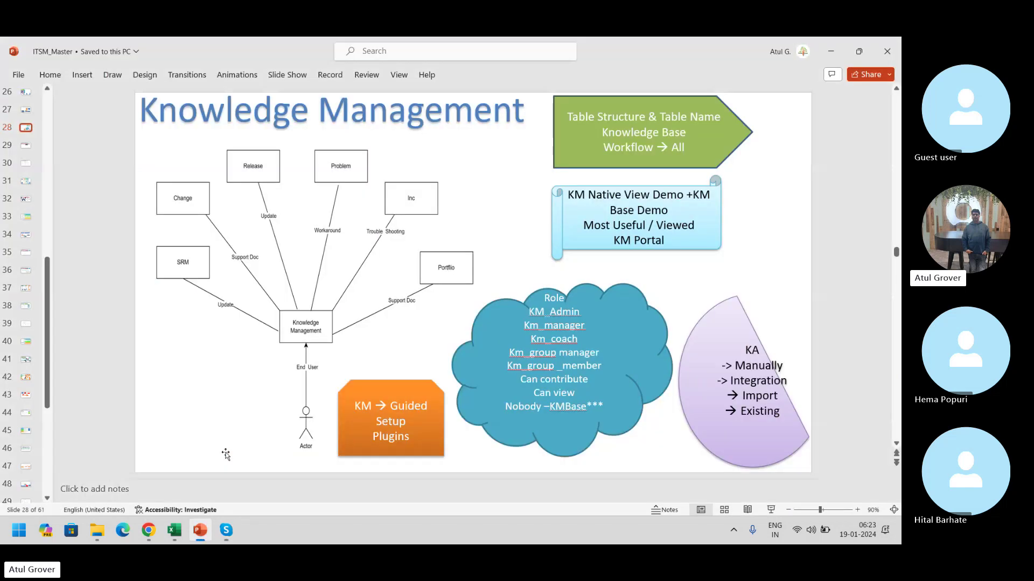
Switch back to ServiceNow in Chrome and open the System Definition tables list
{"action": "key", "text": "alt+Tab"}
{"action": "key", "text": "alt+Tab"}
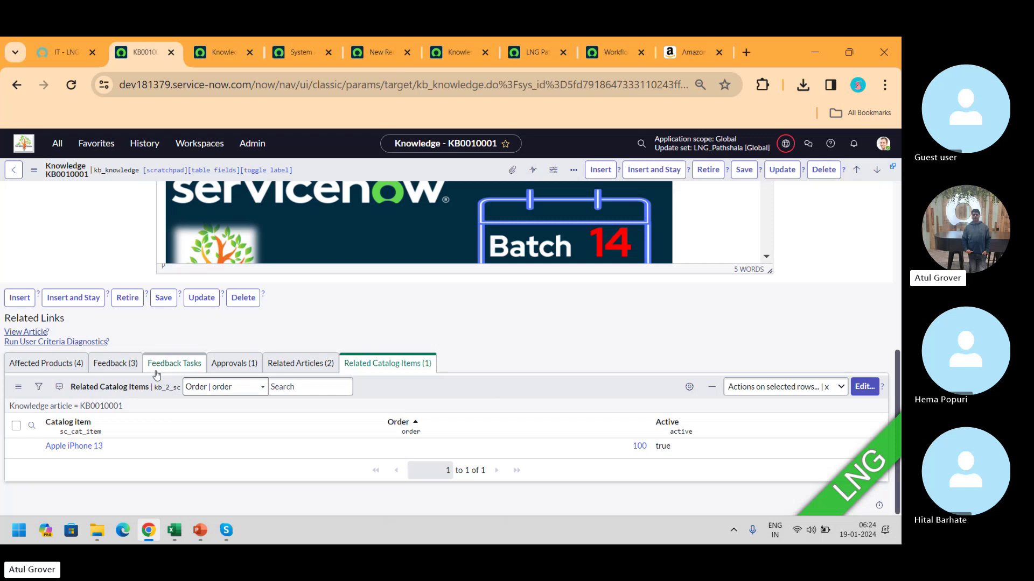
{"action": "left_click", "coordinate": [62, 145]}
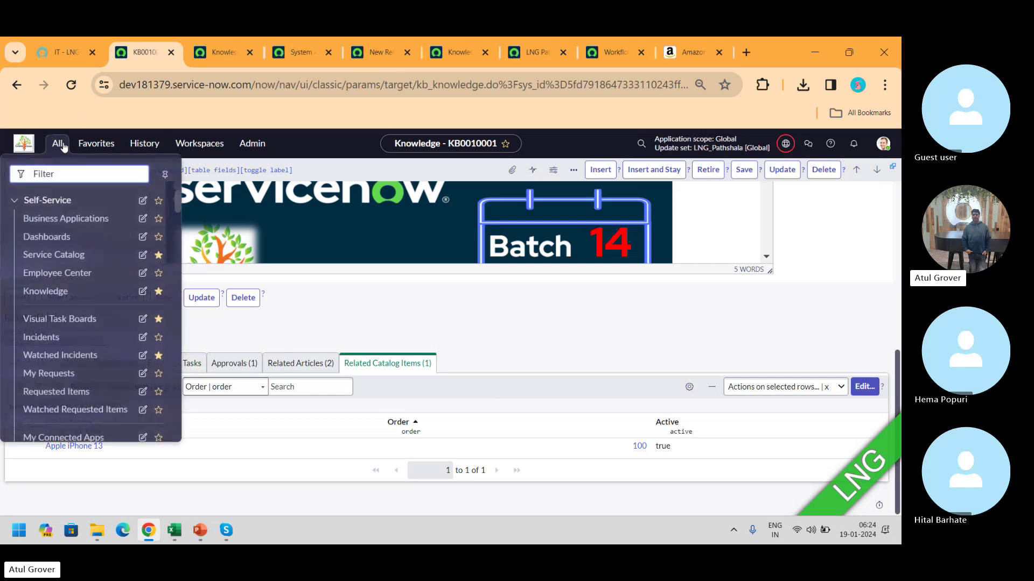
{"action": "type", "text": "tables"}
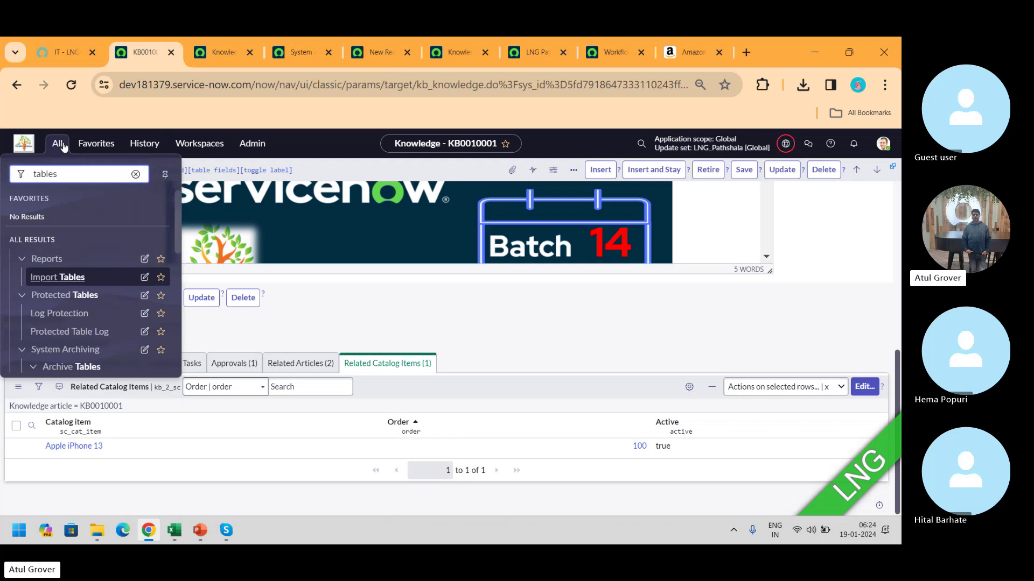
{"action": "left_click_drag", "start_coordinate": [177, 223], "coordinate": [176, 296]}
{"action": "left_click", "coordinate": [53, 276]}
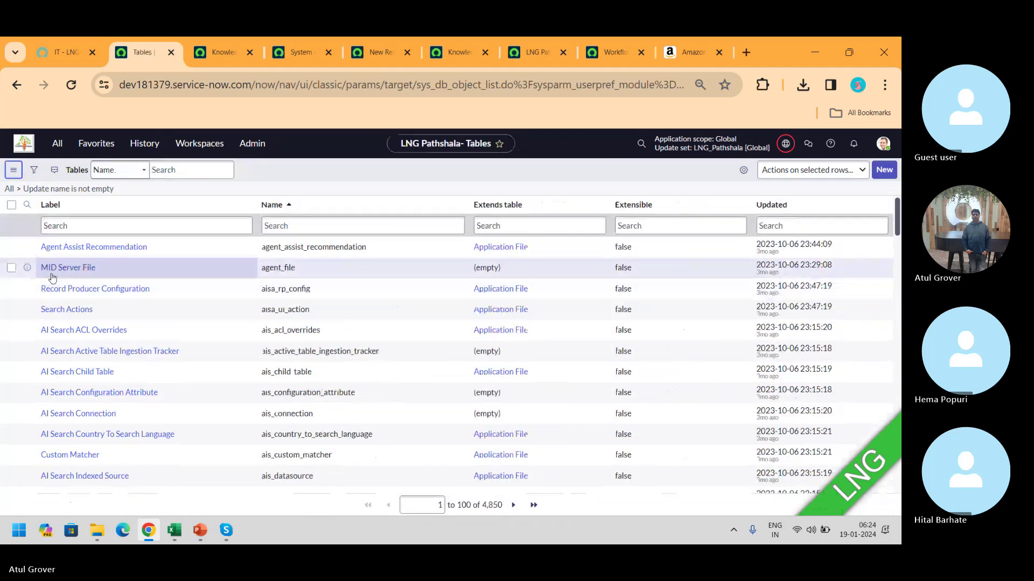
Filter the tables list by label using *knowledge
{"action": "left_click", "coordinate": [152, 237]}
{"action": "type", "text": "*"}
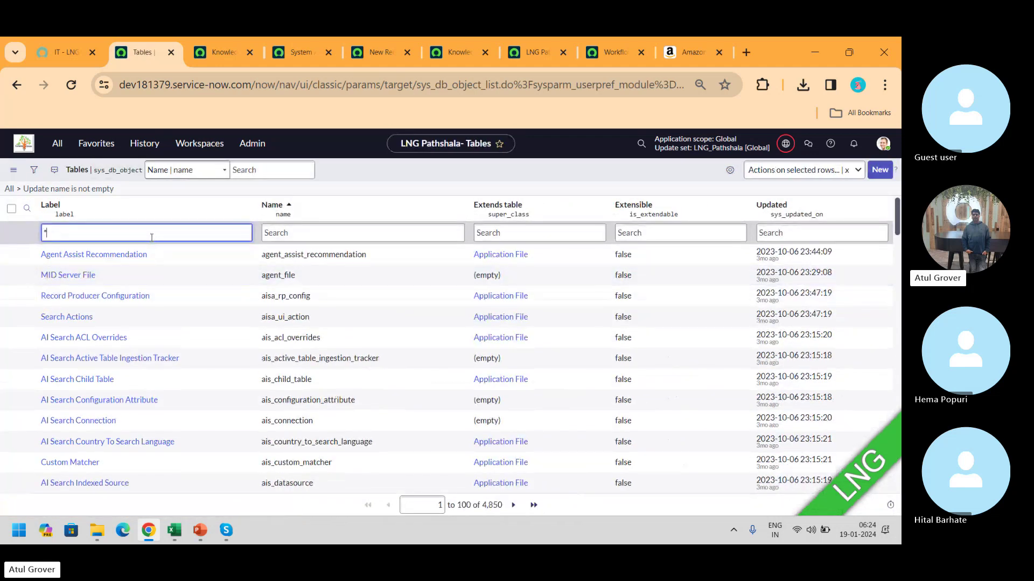
{"action": "type", "text": "knowledge"}
{"action": "key", "text": "Return"}
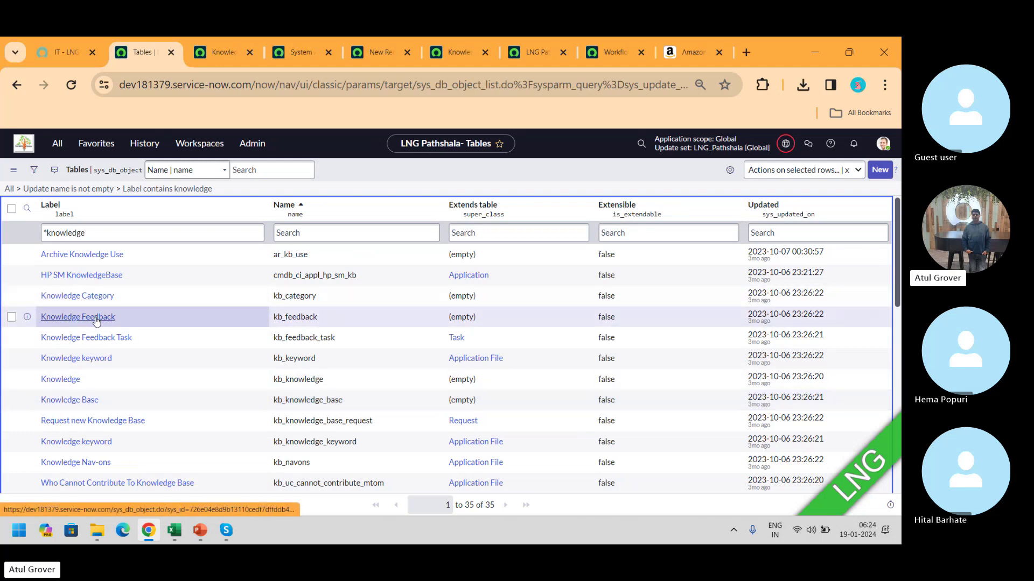
Check the open Knowledge Feedback Tasks list and user record, and return to the filtered tables list
{"action": "left_click", "coordinate": [214, 54]}
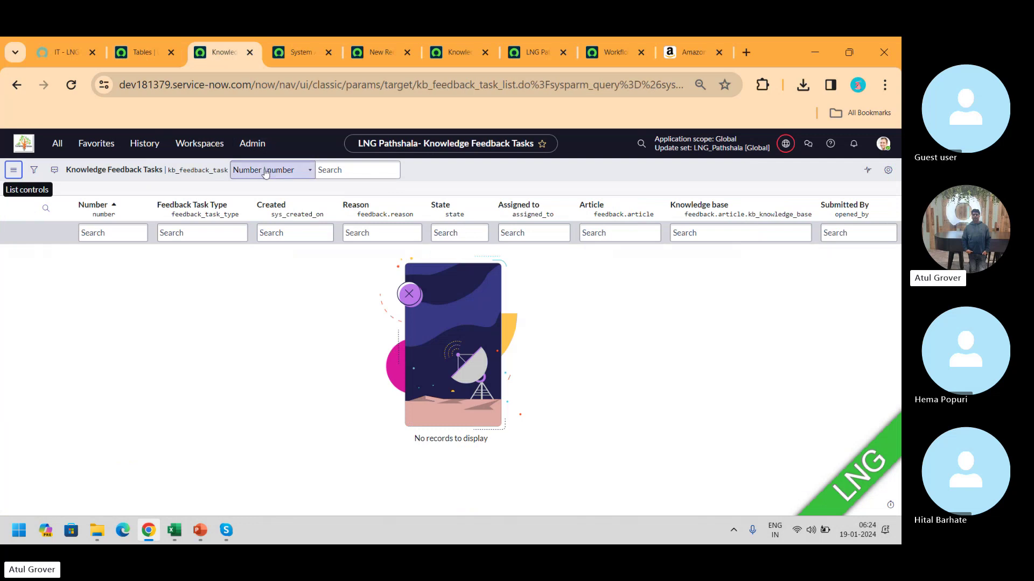
{"action": "left_click", "coordinate": [305, 50]}
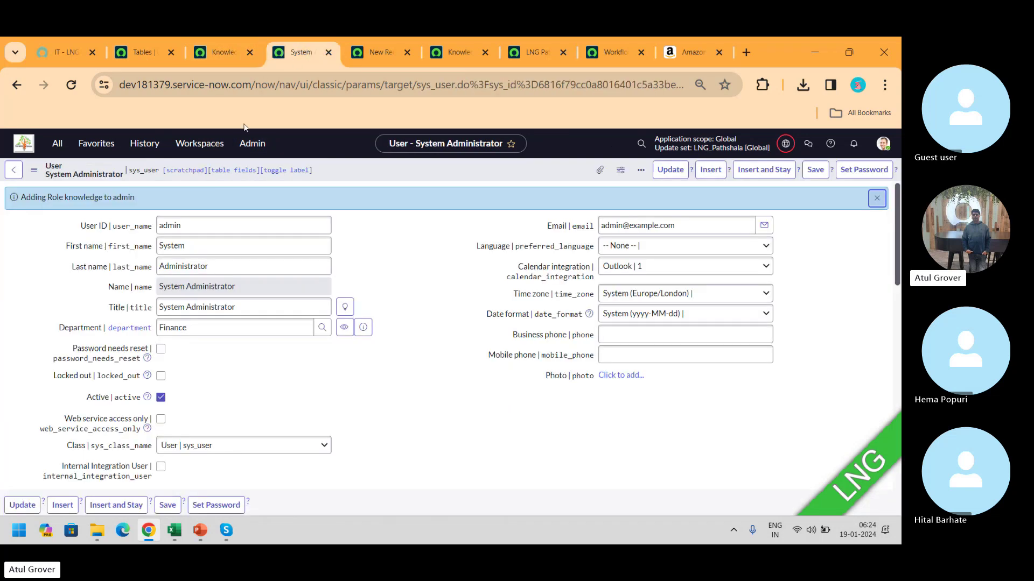
{"action": "left_click", "coordinate": [233, 50]}
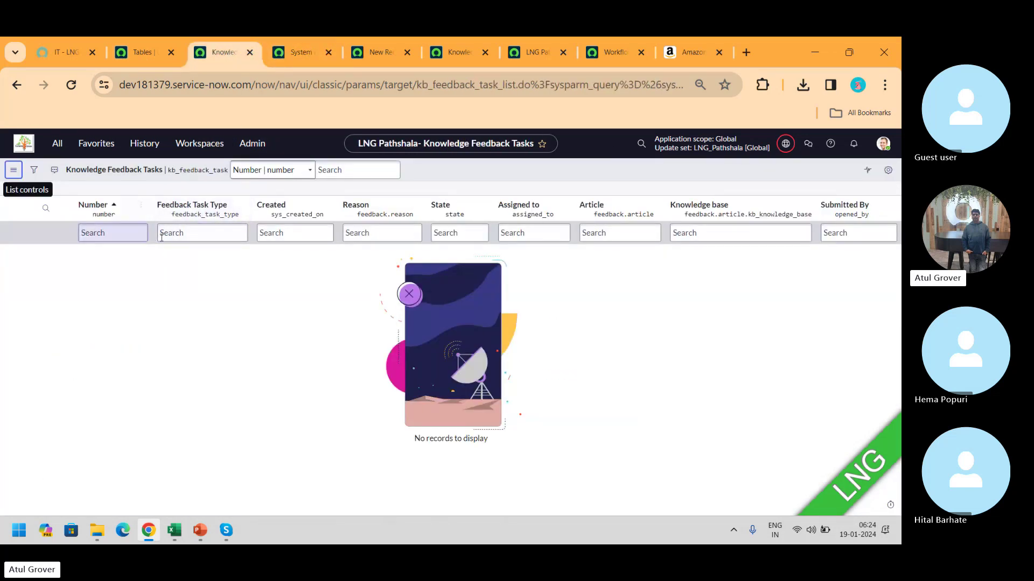
{"action": "left_click", "coordinate": [141, 53]}
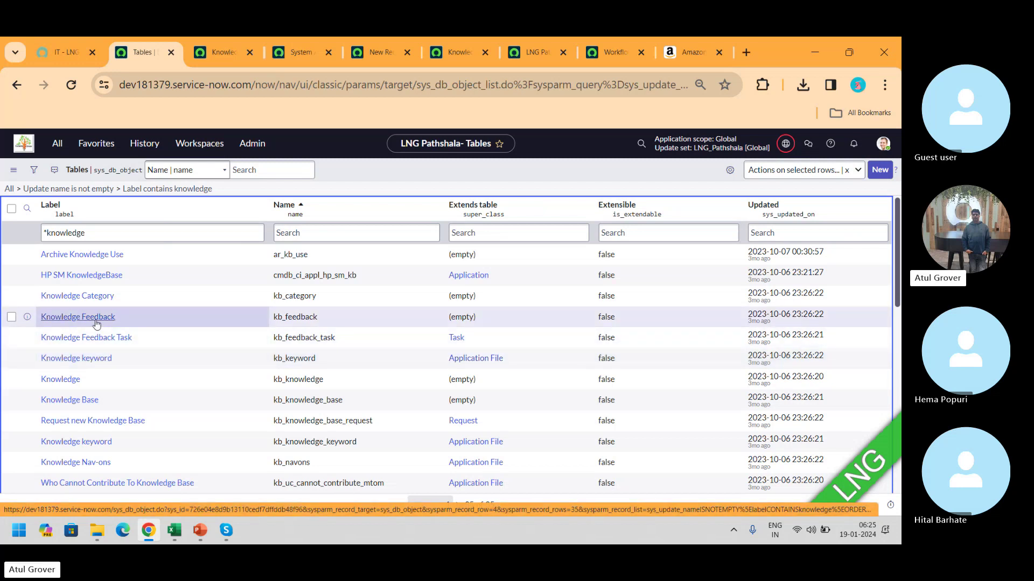
Open the Knowledge (kb_knowledge) table definition and review its columns down to the related links
{"action": "left_click", "coordinate": [58, 386]}
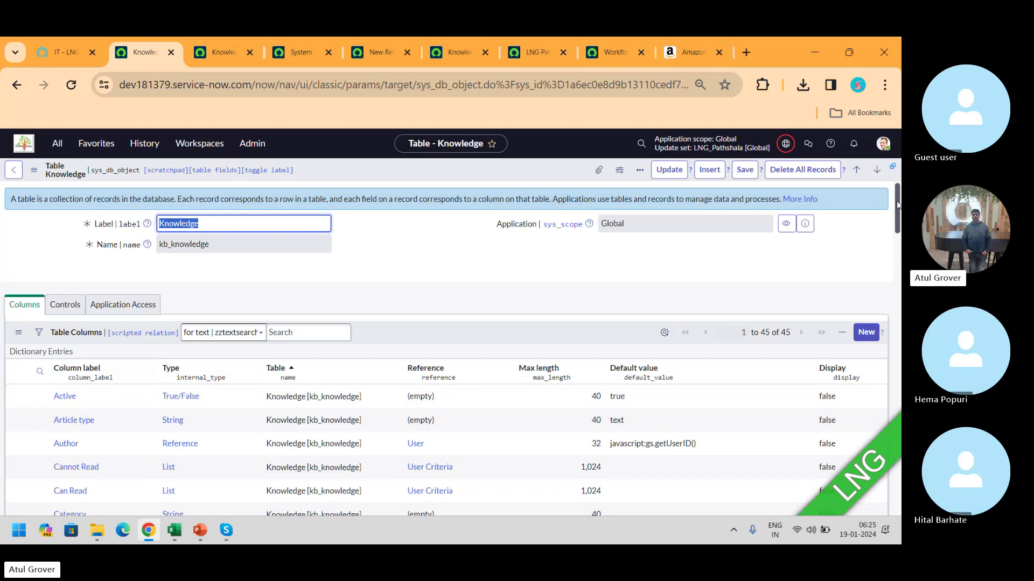
{"action": "left_click_drag", "start_coordinate": [896, 201], "coordinate": [894, 333]}
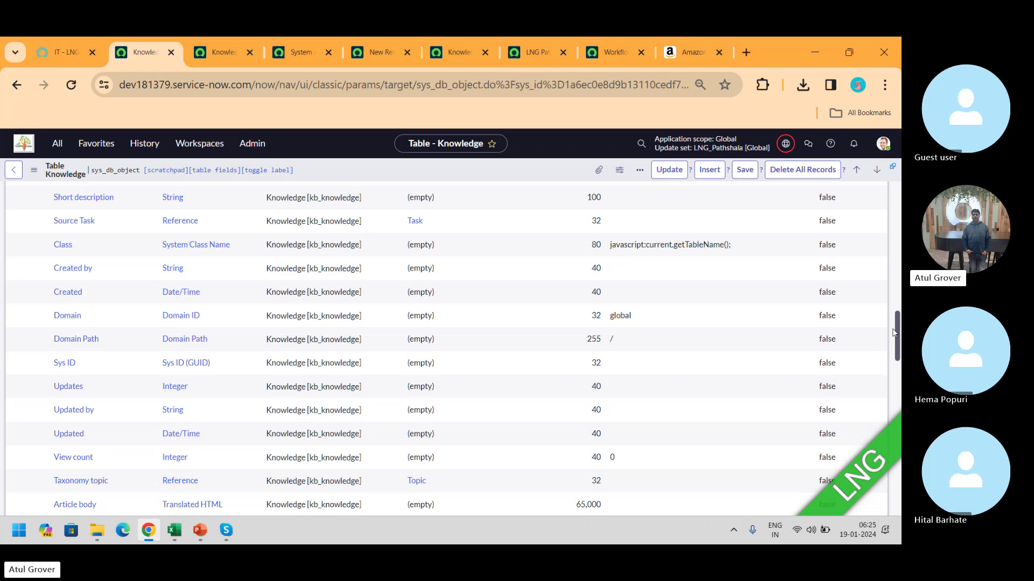
{"action": "left_click_drag", "start_coordinate": [893, 329], "coordinate": [897, 401]}
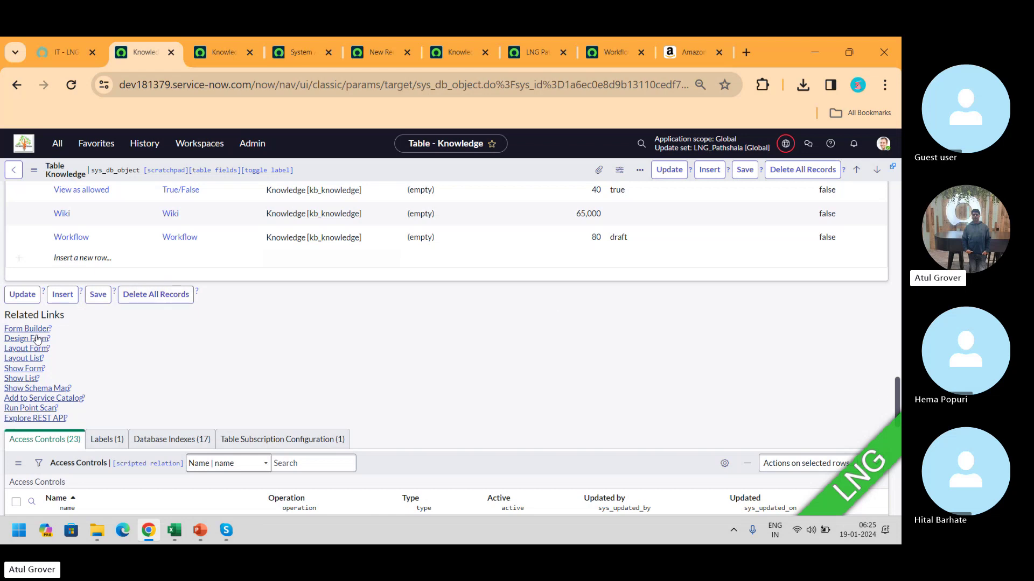
Open the Knowledge table's schema map, close the Amazon page, and show the tables referencing Knowledge
{"action": "left_click", "coordinate": [31, 388]}
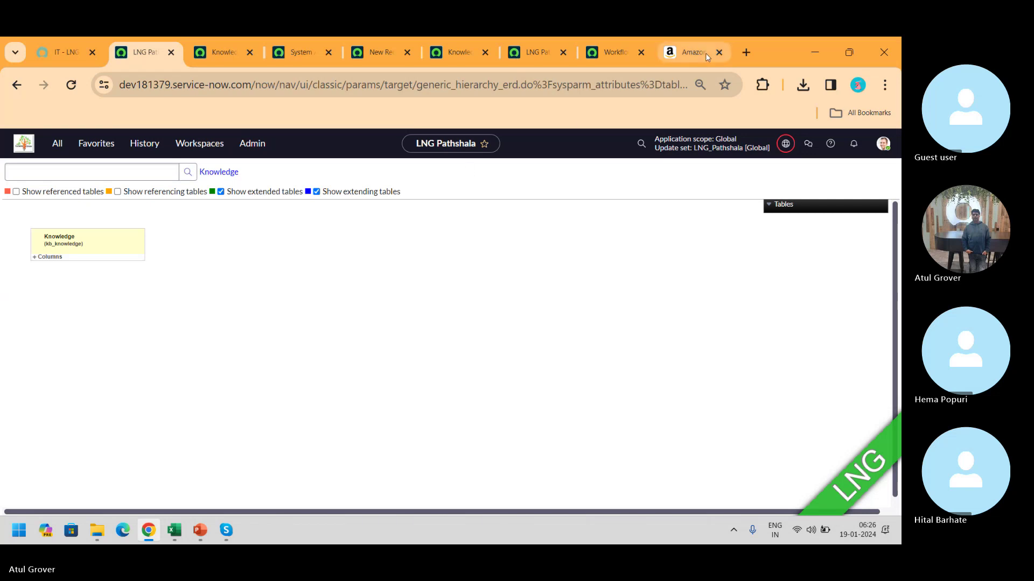
{"action": "left_click", "coordinate": [718, 52]}
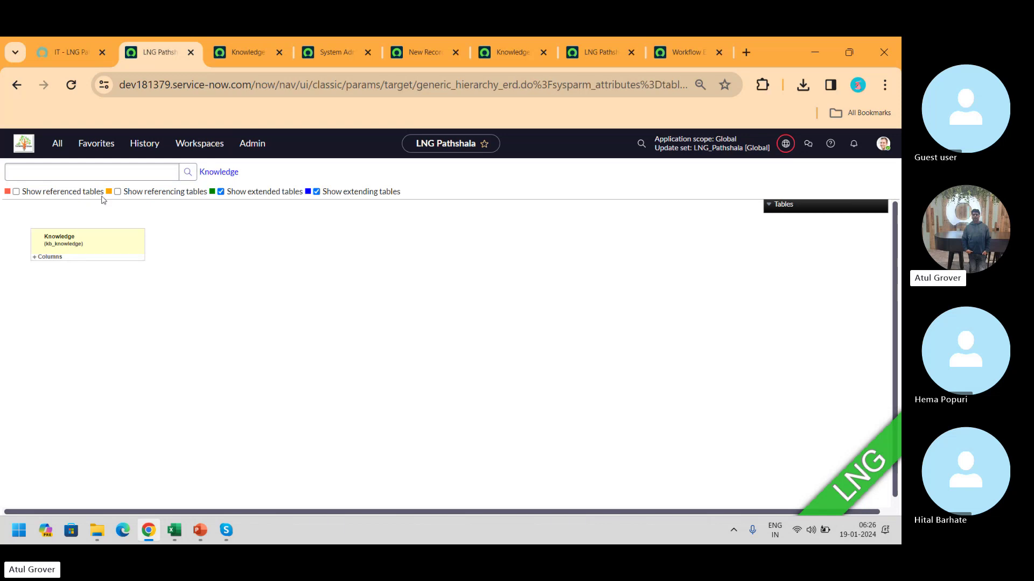
{"action": "left_click", "coordinate": [118, 192]}
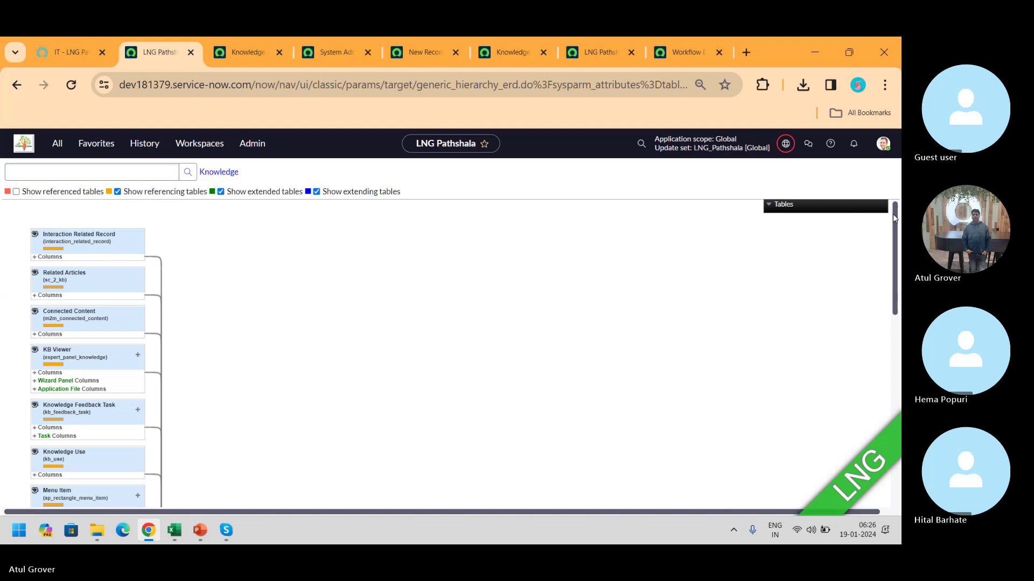
{"action": "left_click_drag", "start_coordinate": [893, 215], "coordinate": [900, 412]}
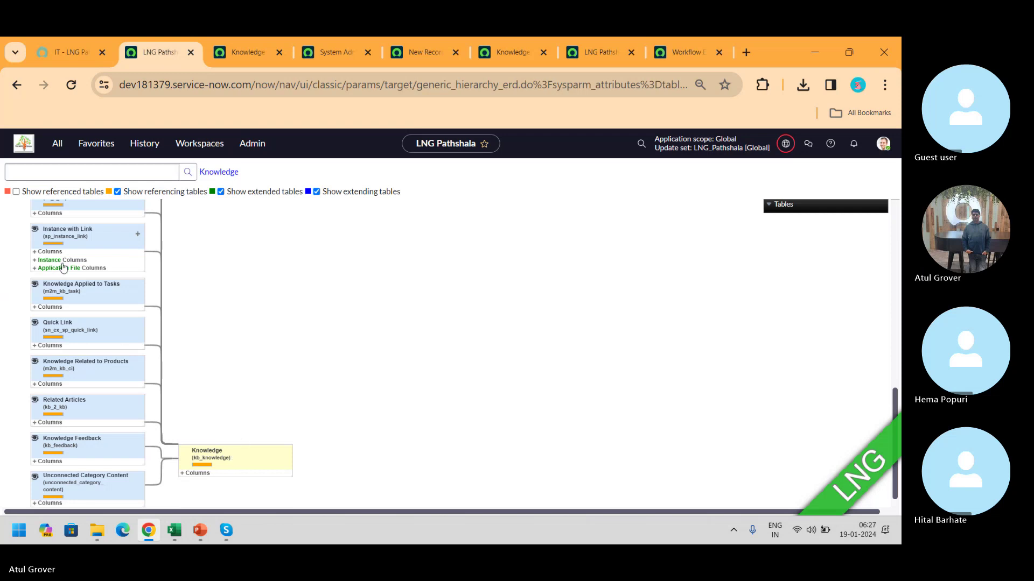
Show the referenced tables in the Knowledge schema map and examine their links to kb_knowledge
{"action": "left_click", "coordinate": [24, 177]}
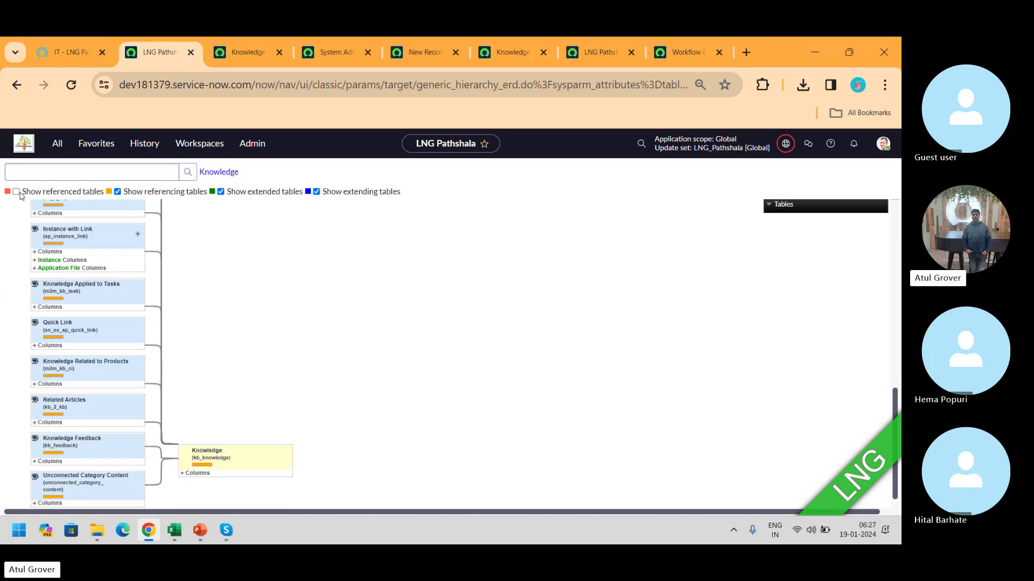
{"action": "left_click", "coordinate": [17, 193]}
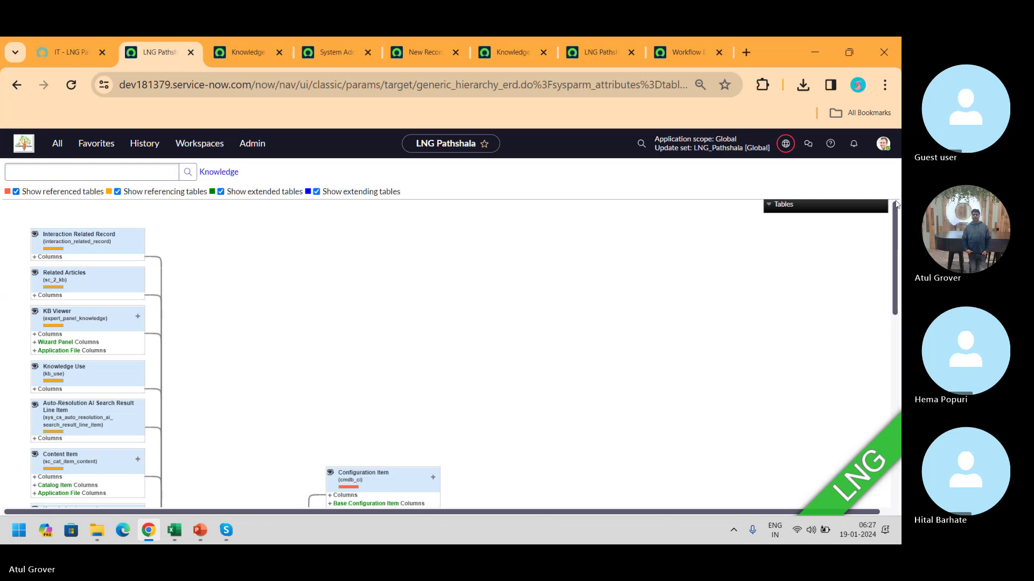
{"action": "left_click_drag", "start_coordinate": [896, 231], "coordinate": [896, 323]}
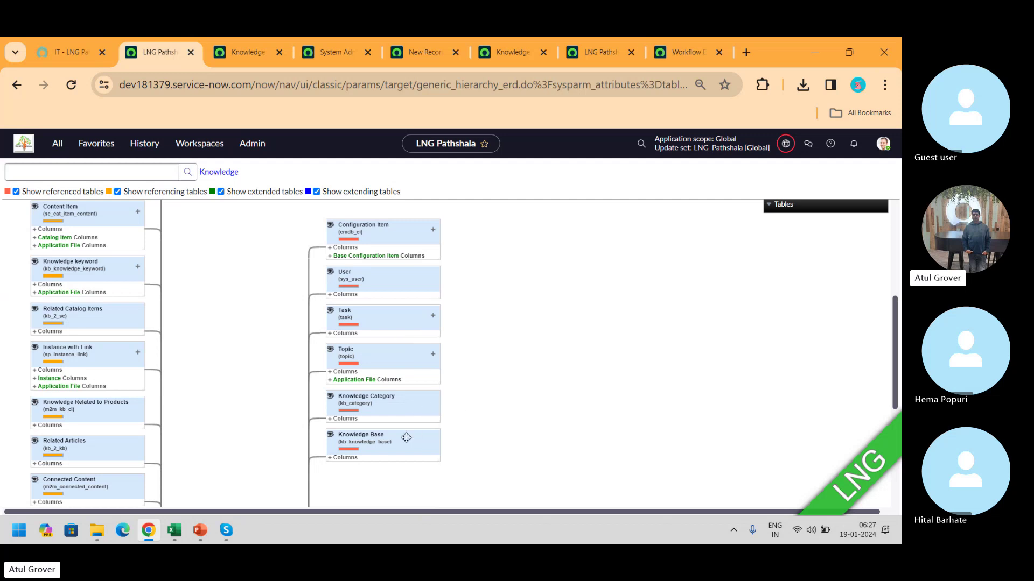
{"action": "left_click_drag", "start_coordinate": [897, 318], "coordinate": [889, 417]}
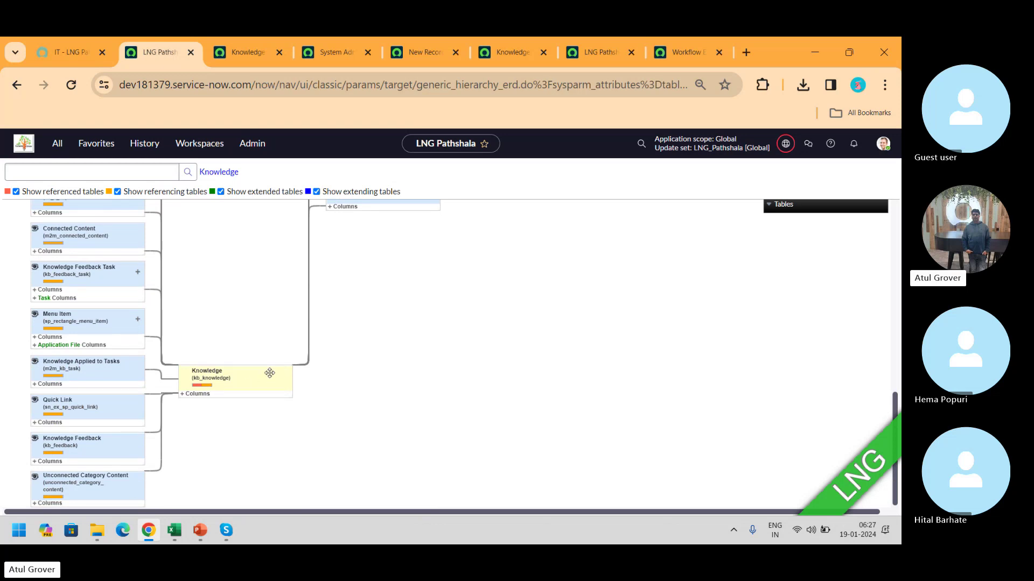
Consult the Knowledge Management slide in PowerPoint, return to the schema map, and expand the Knowledge table's columns for review
{"action": "key", "text": "alt+Tab"}
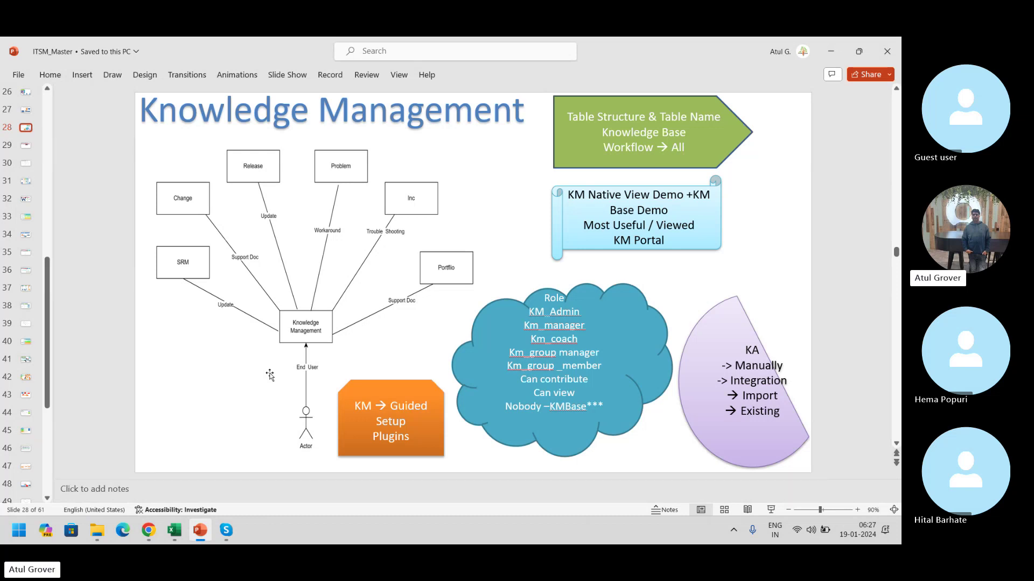
{"action": "key", "text": "alt+Tab"}
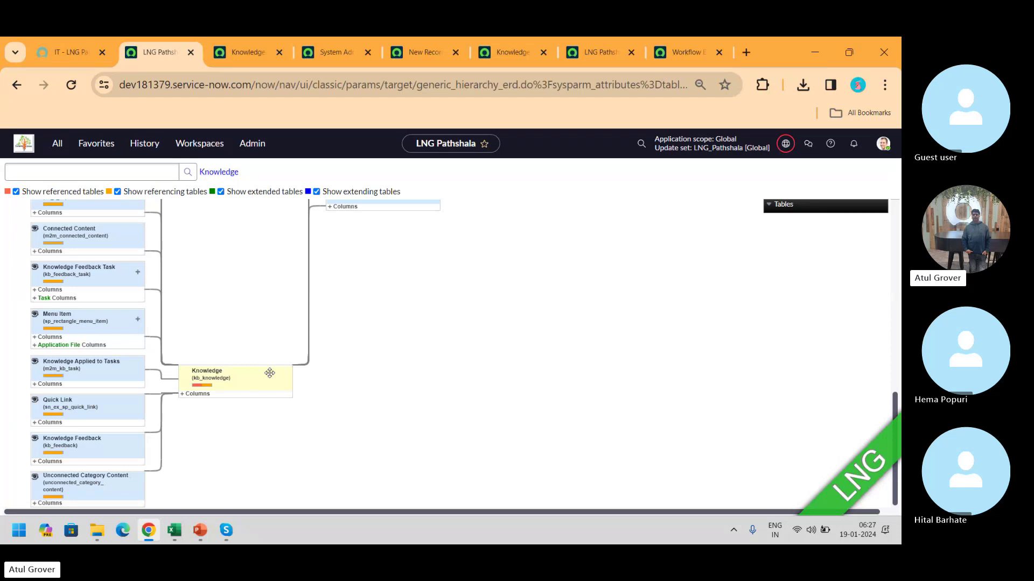
{"action": "left_click", "coordinate": [182, 394]}
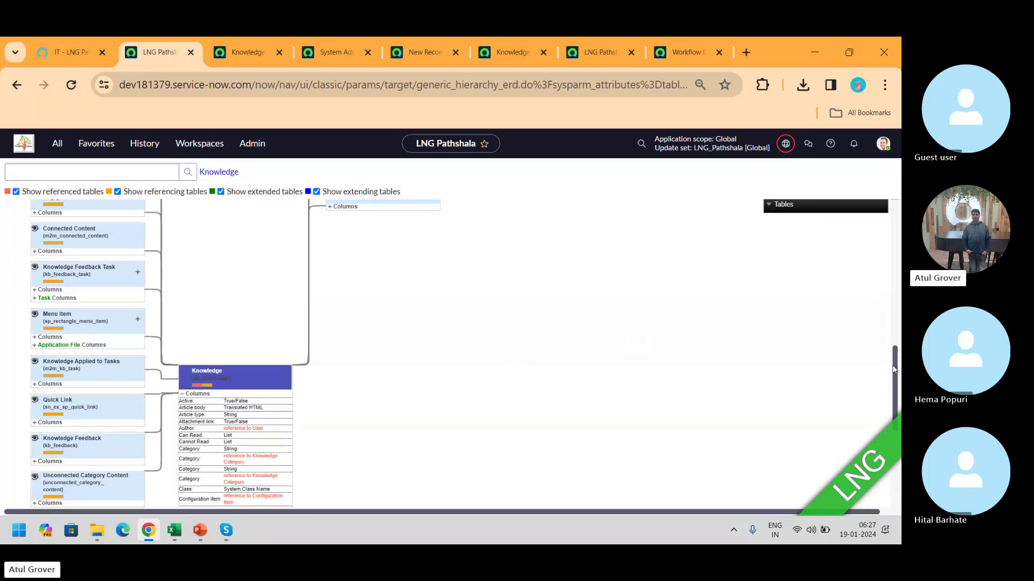
{"action": "scroll", "coordinate": [892, 368], "scroll_direction": "down", "scroll_amount": 4}
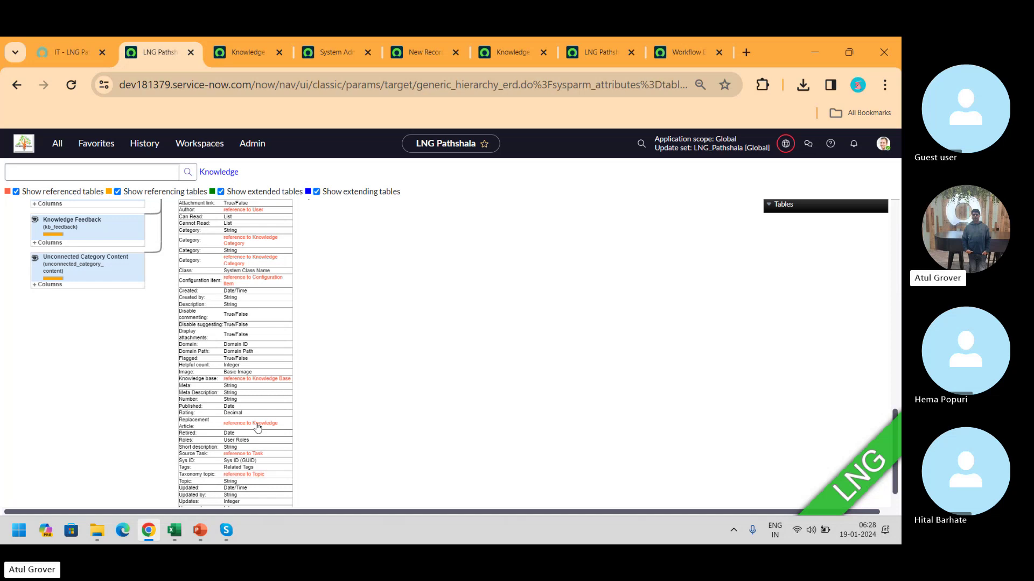
Search the schema map page for "versio" and look through the related tables for a version table
{"action": "key", "text": "ctrl+f"}
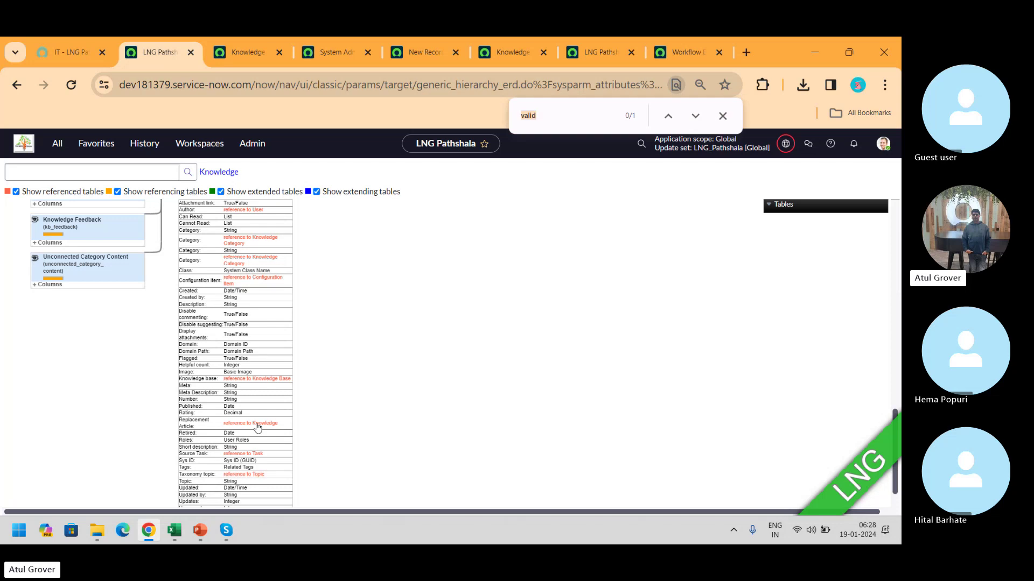
{"action": "type", "text": "versio"}
{"action": "left_click", "coordinate": [65, 52]}
{"action": "left_click", "coordinate": [153, 54]}
{"action": "left_click_drag", "start_coordinate": [895, 478], "coordinate": [893, 325]}
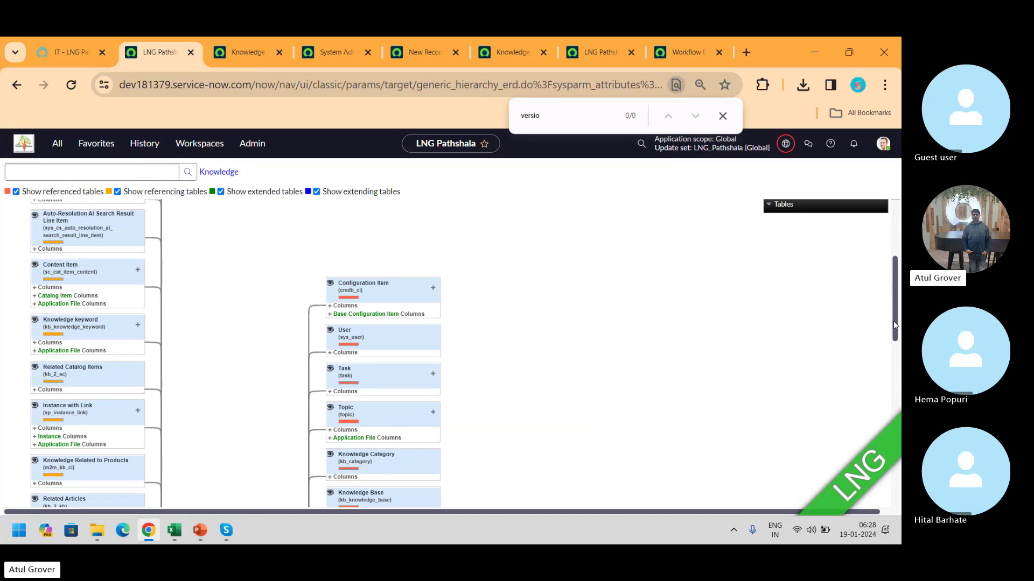
{"action": "left_click_drag", "start_coordinate": [894, 321], "coordinate": [883, 208]}
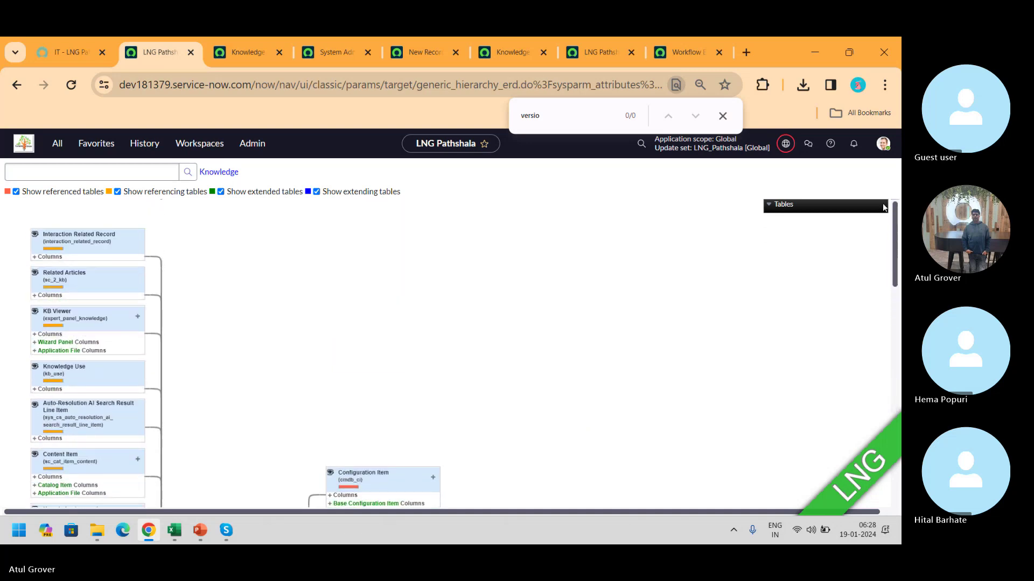
Reopen the tables list, filter it to names starting with kb_, and review the matching tables
{"action": "left_click", "coordinate": [57, 144]}
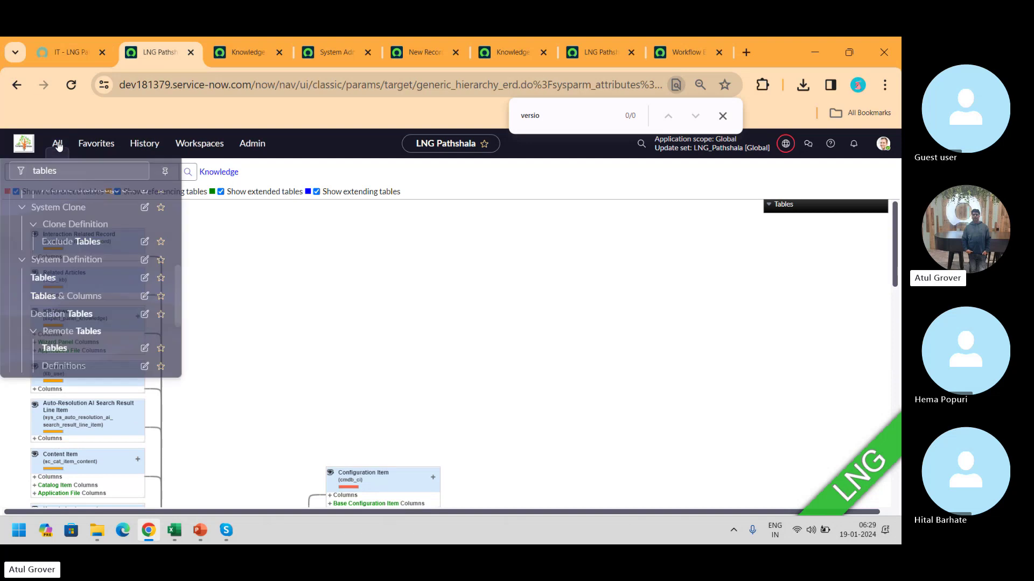
{"action": "left_click", "coordinate": [45, 278]}
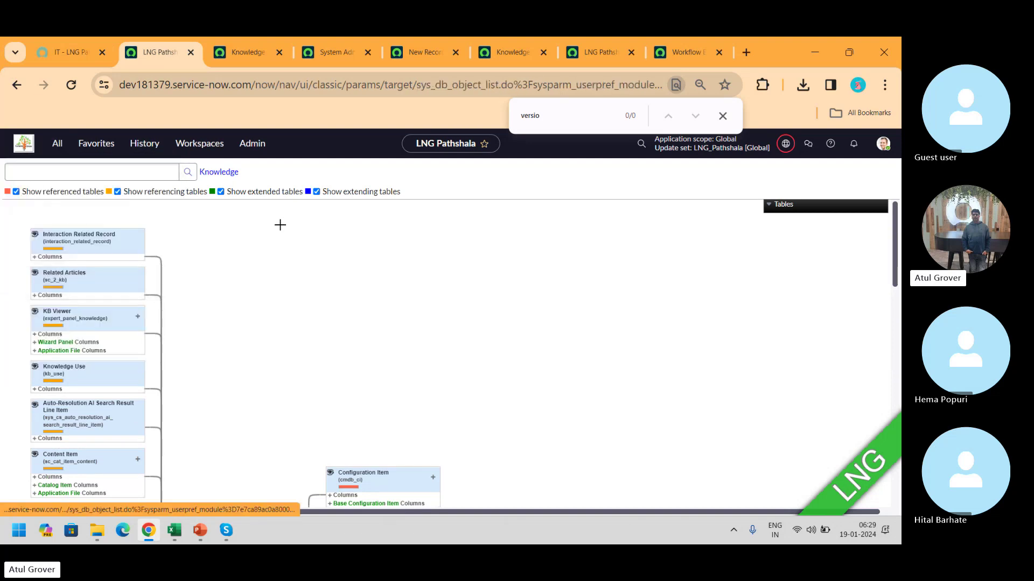
{"action": "left_click", "coordinate": [316, 229]}
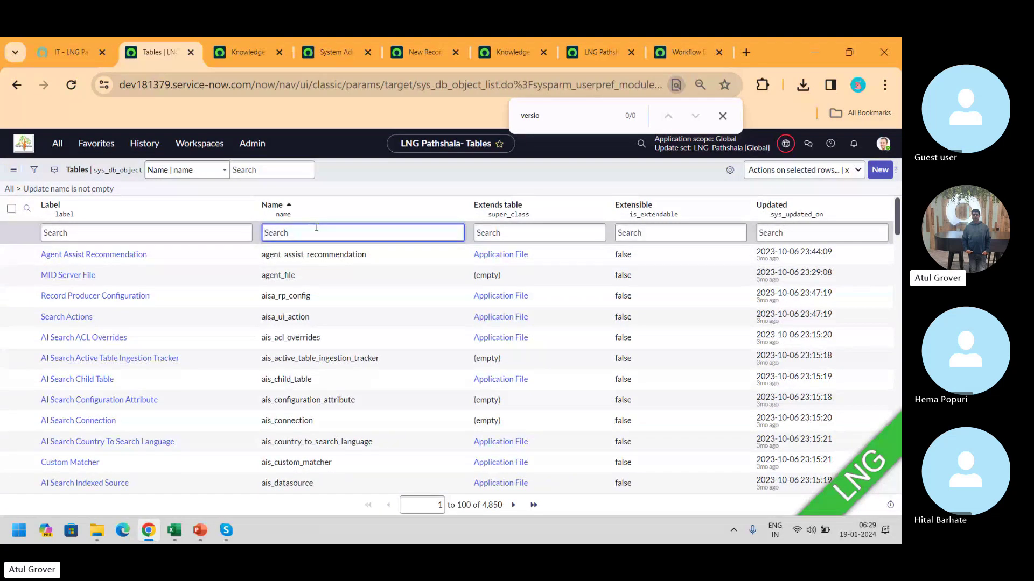
{"action": "type", "text": "kb_"}
{"action": "key", "text": "Return"}
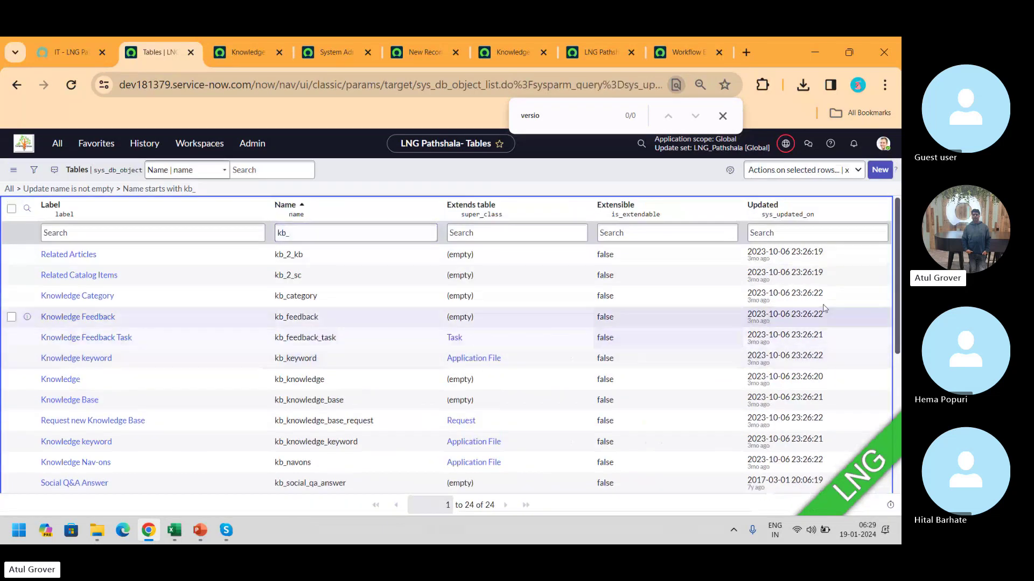
{"action": "left_click_drag", "start_coordinate": [898, 227], "coordinate": [898, 375]}
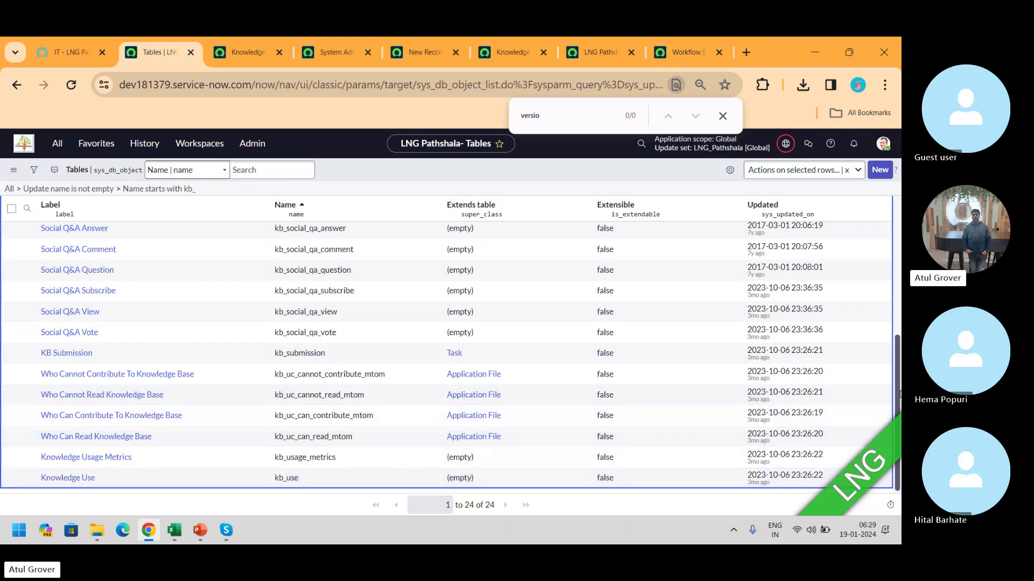
{"action": "left_click_drag", "start_coordinate": [900, 395], "coordinate": [900, 257]}
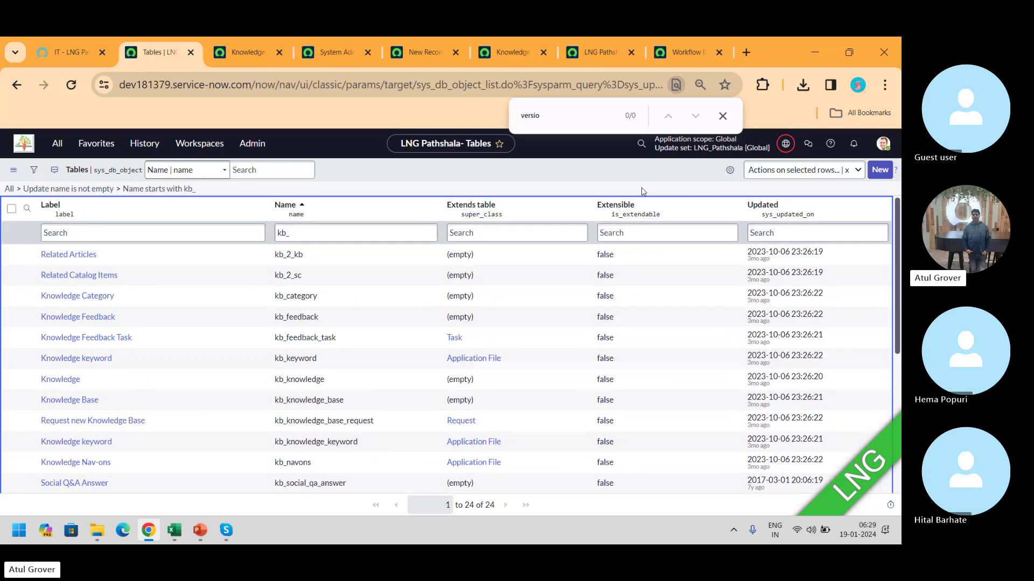
Filter the tables list to names starting with kb_v to look for a version table
{"action": "left_click", "coordinate": [312, 230]}
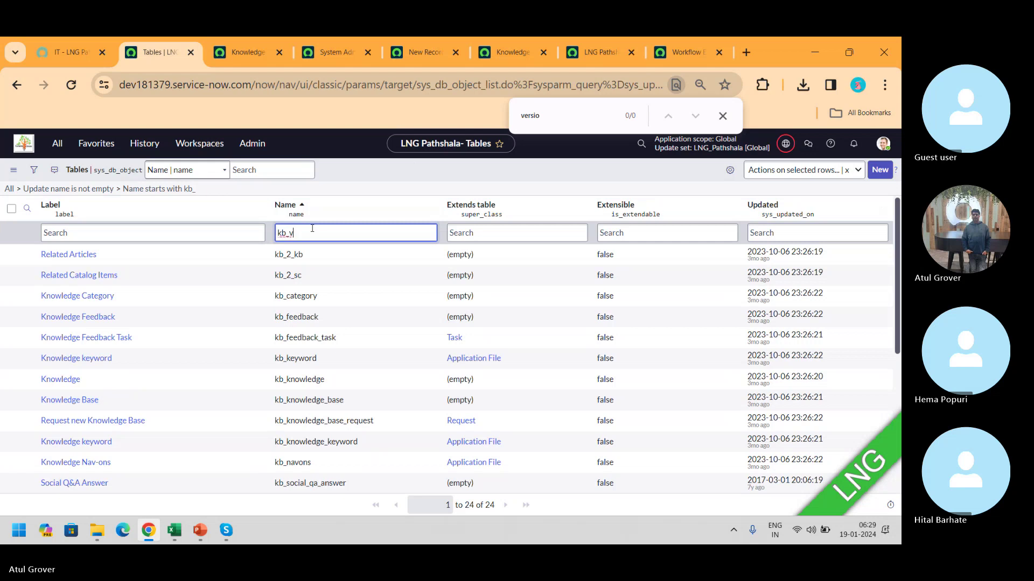
{"action": "key", "text": "Return"}
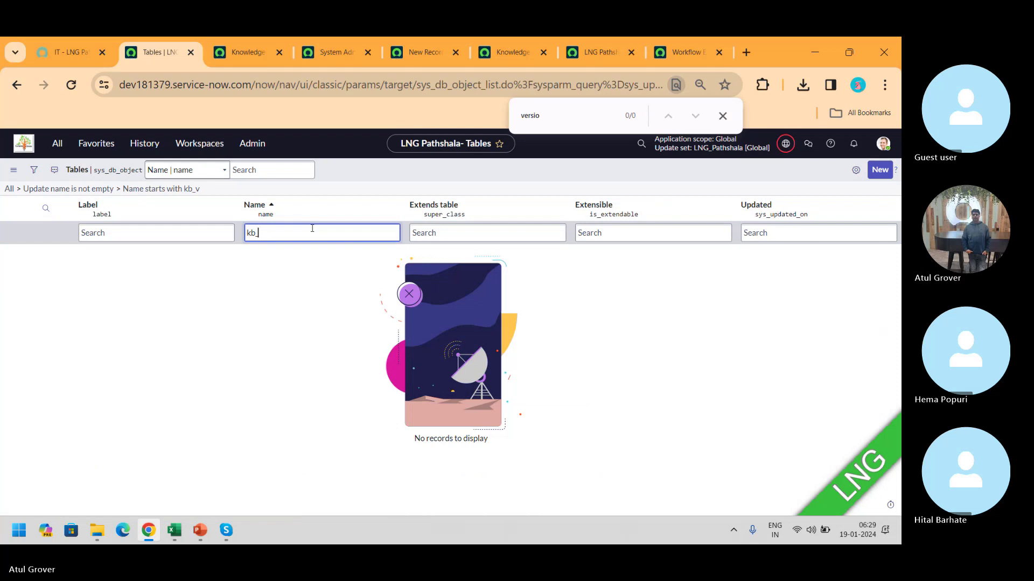
{"action": "key", "text": "BackSpace"}
Filter the tables list to labels containing "knowledge" and review the matching tables for a version table
{"action": "left_click", "coordinate": [195, 235]}
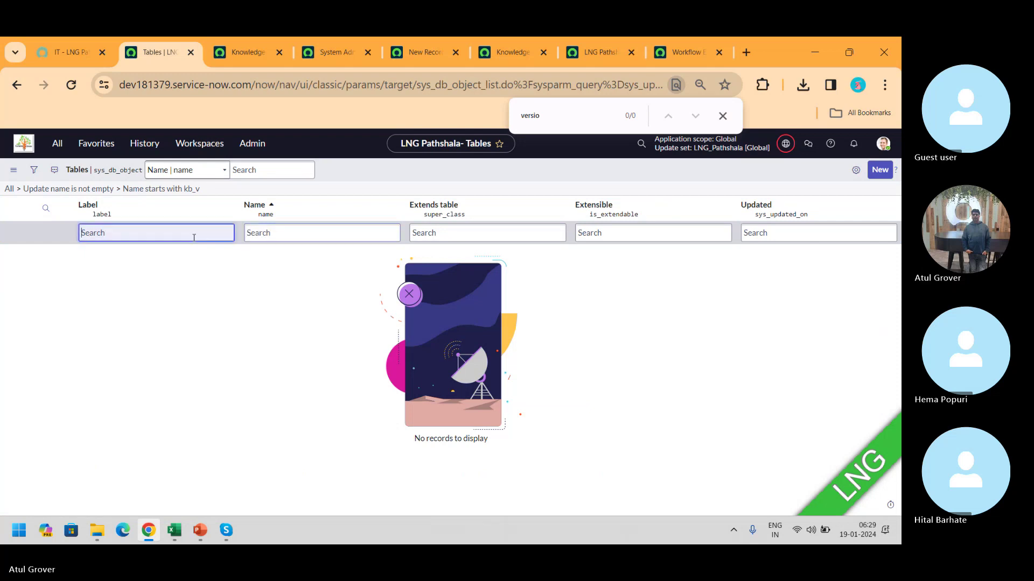
{"action": "type", "text": "8k"}
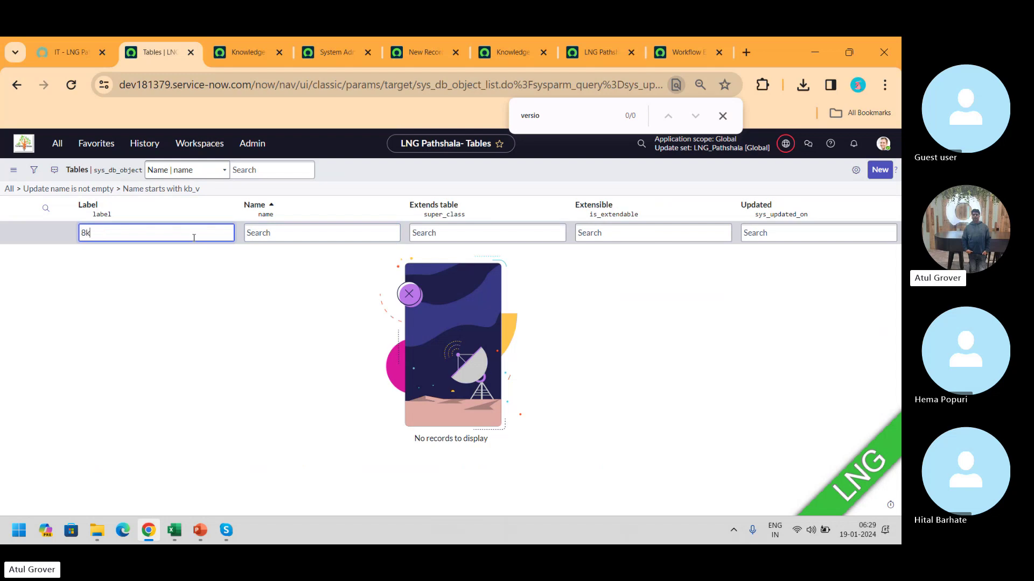
{"action": "key", "text": "BackSpace"}
{"action": "key", "text": "BackSpace"}
{"action": "key", "text": "BackSpace"}
{"action": "key", "text": "BackSpace"}
{"action": "key", "text": "BackSpace"}
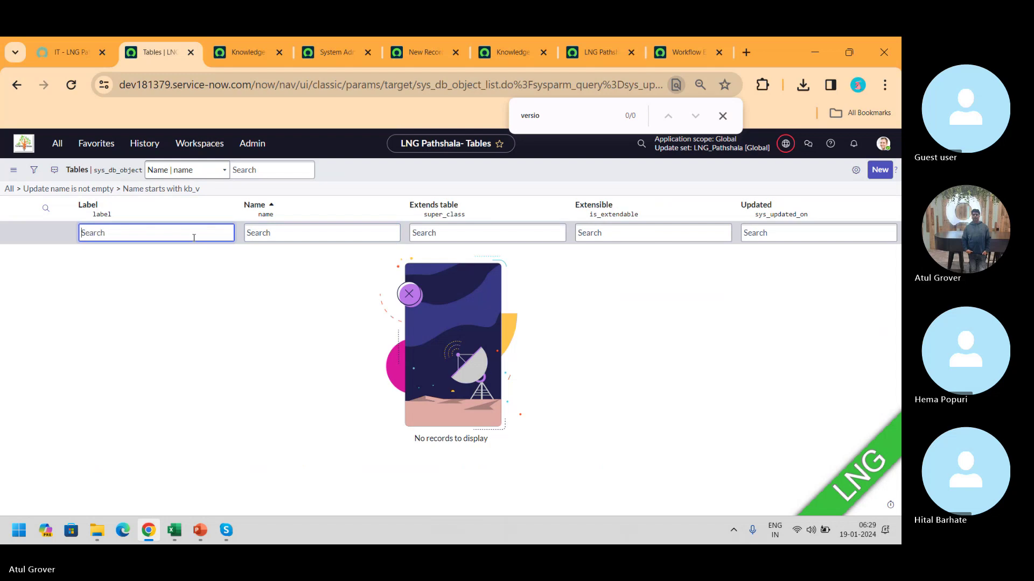
{"action": "type", "text": "*knowledge"}
{"action": "key", "text": "Return"}
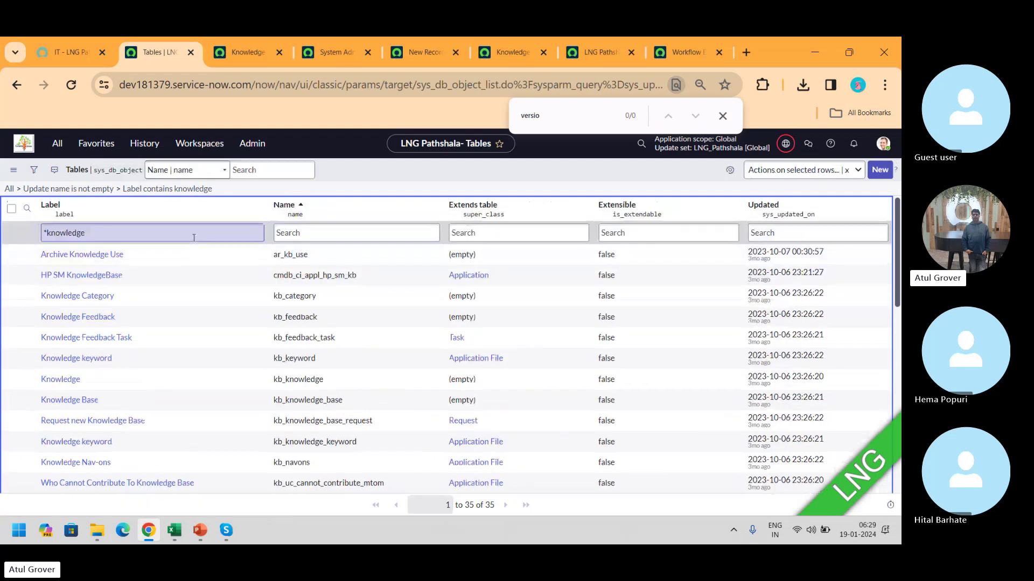
{"action": "key", "text": "ctrl+f"}
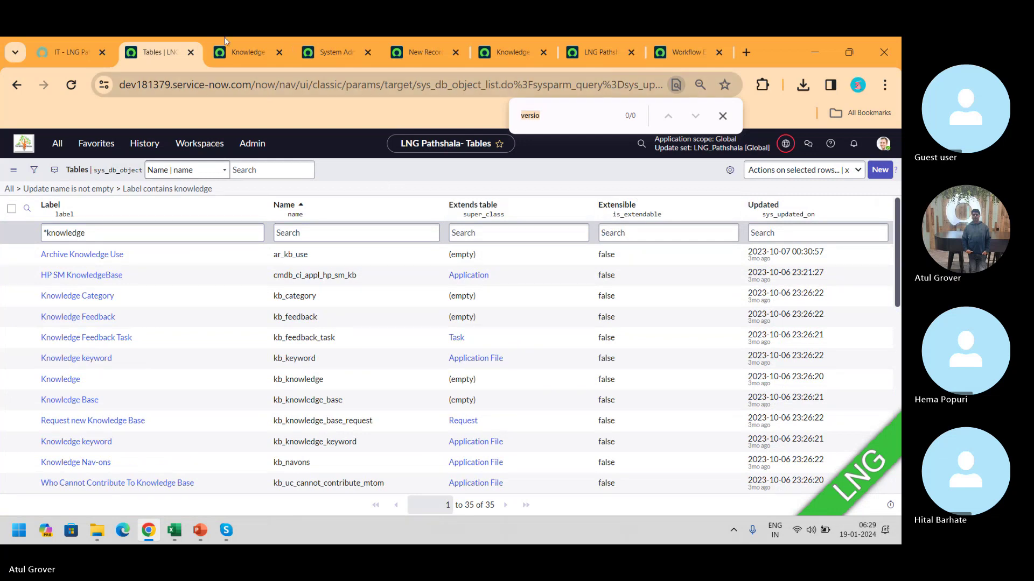
From the Knowledge Feedback Tasks page, try to open the record list of the kb_version table through the navigator
{"action": "left_click", "coordinate": [259, 51]}
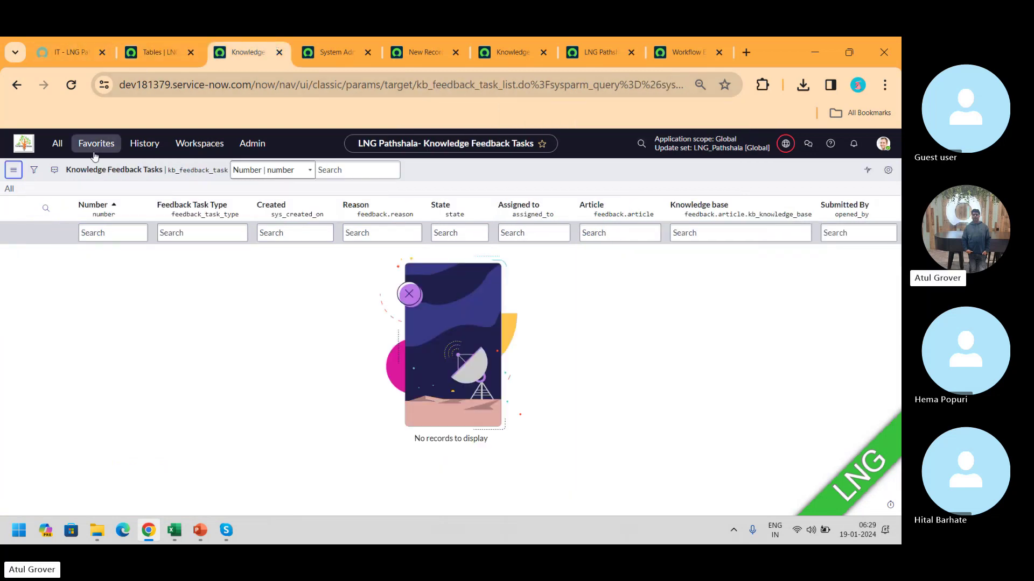
{"action": "left_click", "coordinate": [57, 143]}
{"action": "type", "text": "kb_version.LIST"}
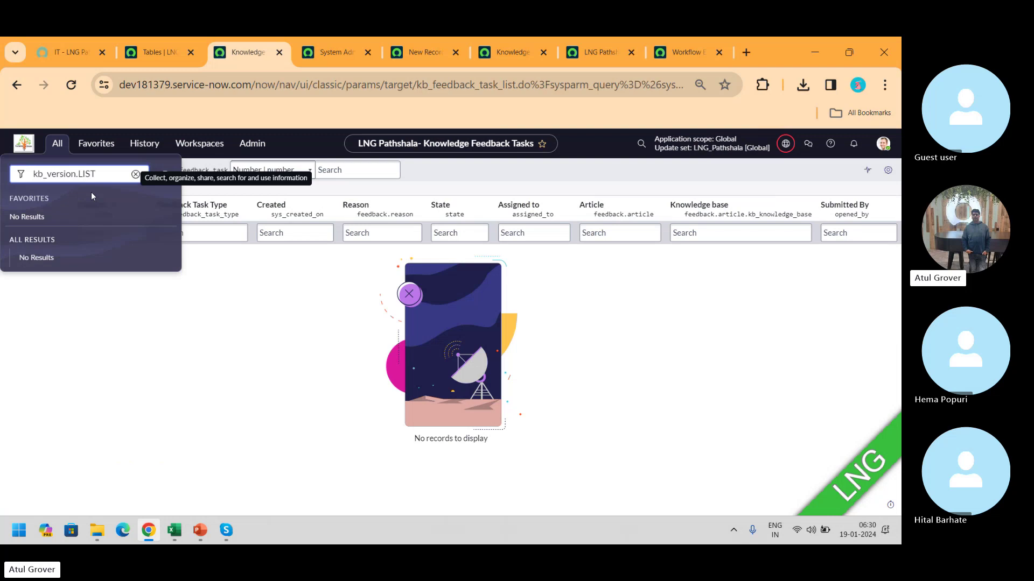
{"action": "key", "text": "Return"}
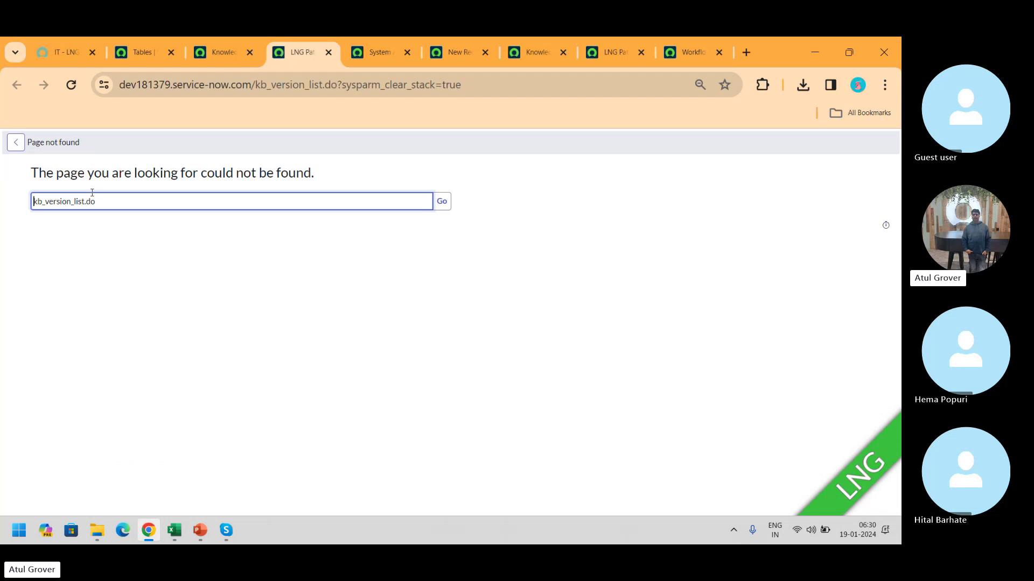
Check the Knowledge Management slide in PowerPoint and the Skype call window, and return to Chrome
{"action": "key", "text": "alt+Tab"}
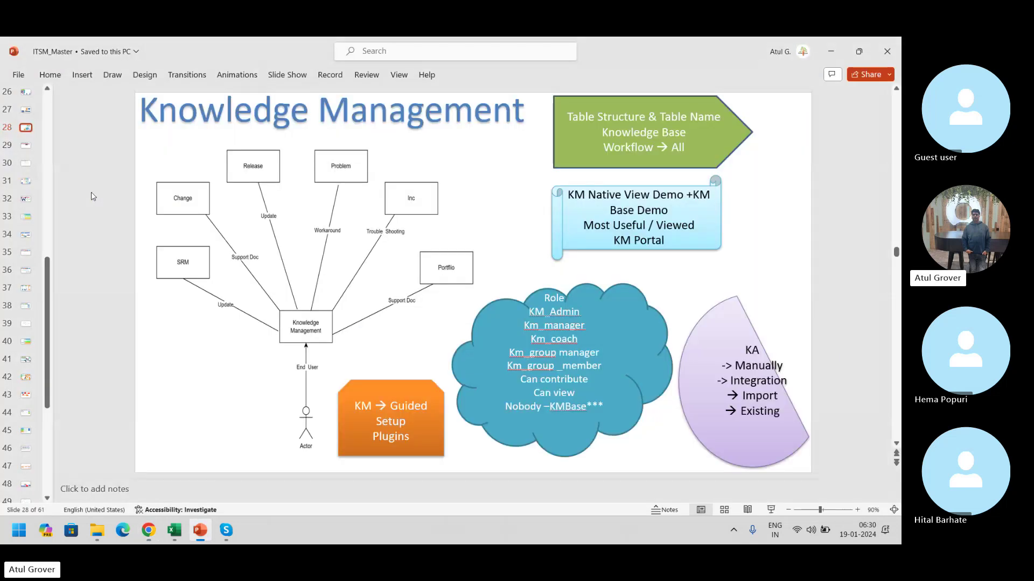
{"action": "key", "text": "alt+Tab"}
{"action": "key", "text": "Tab"}
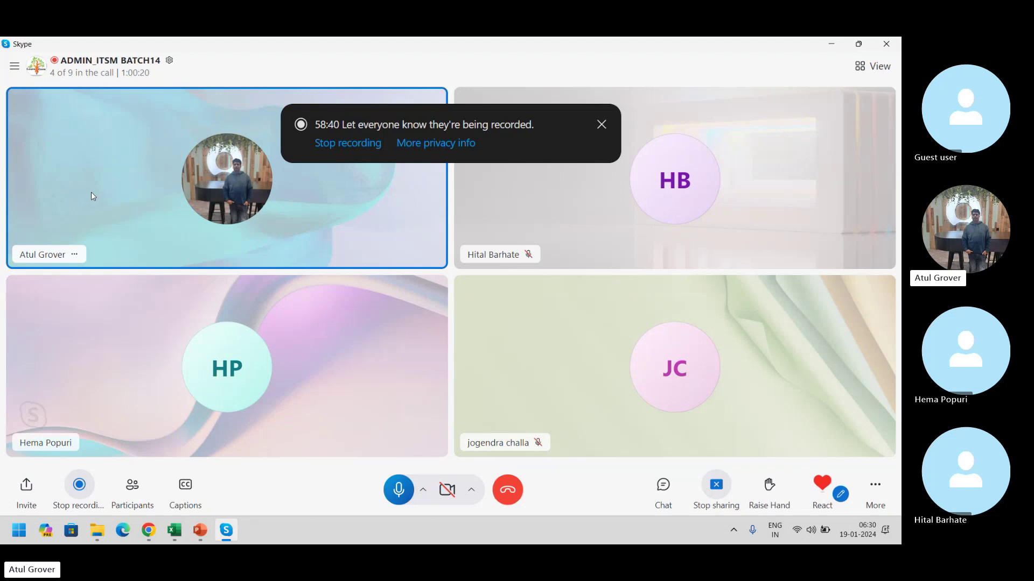
{"action": "key", "text": "alt+Tab"}
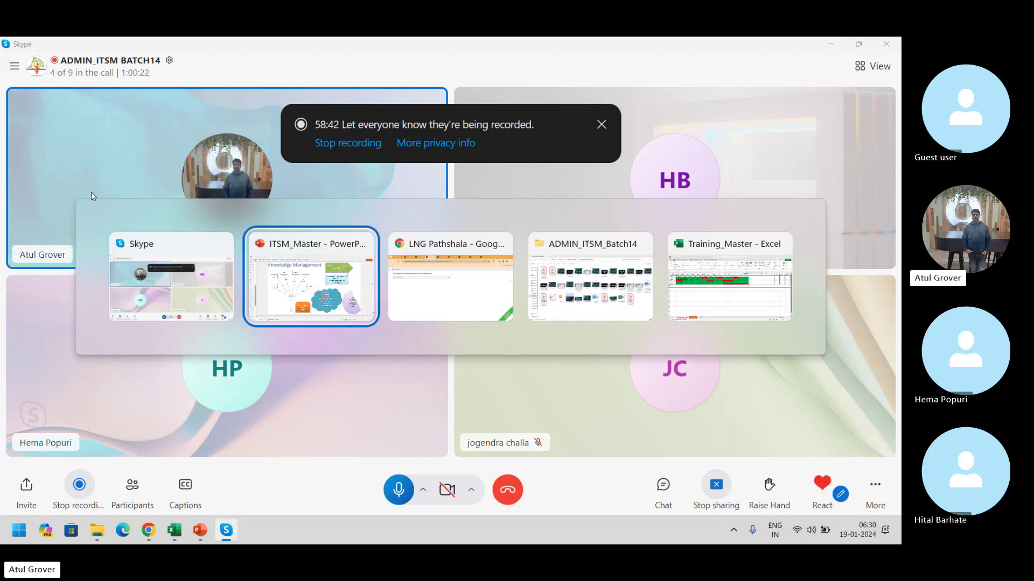
{"action": "key", "text": "alt+Tab"}
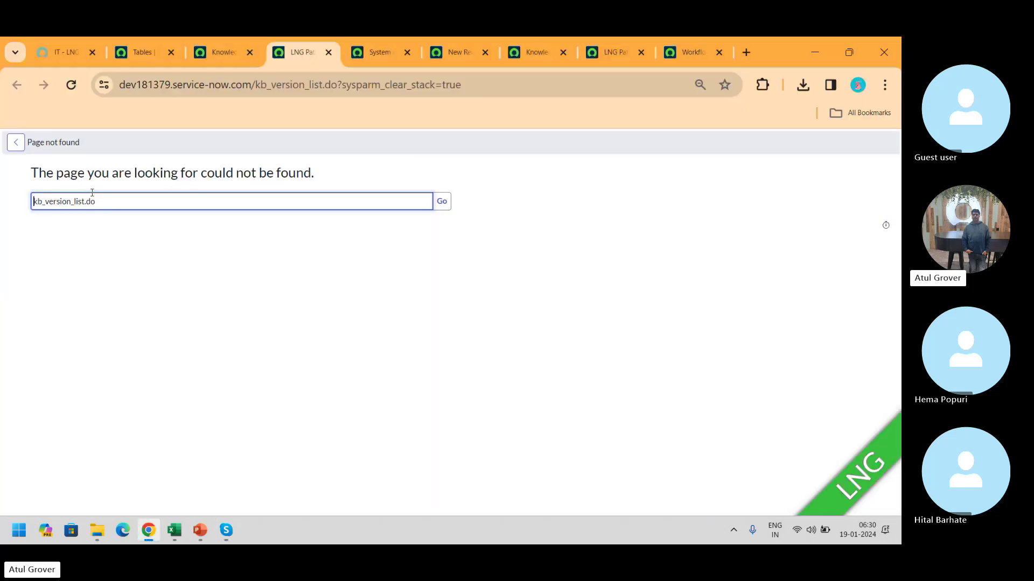
Go back to the tables list page and search the application navigator for "knowle"
{"action": "left_click", "coordinate": [143, 53]}
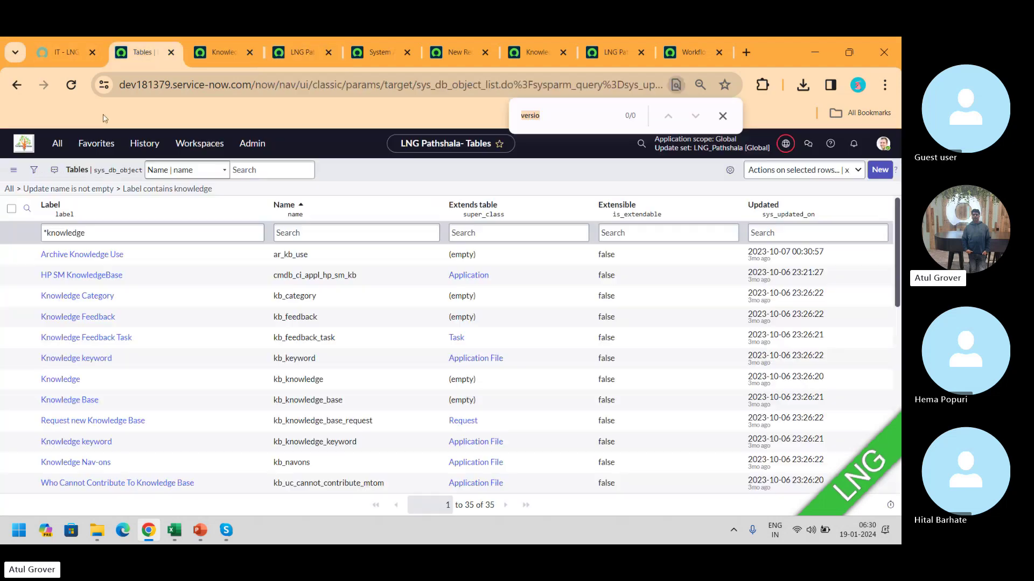
{"action": "left_click", "coordinate": [57, 144]}
{"action": "type", "text": "knowl"}
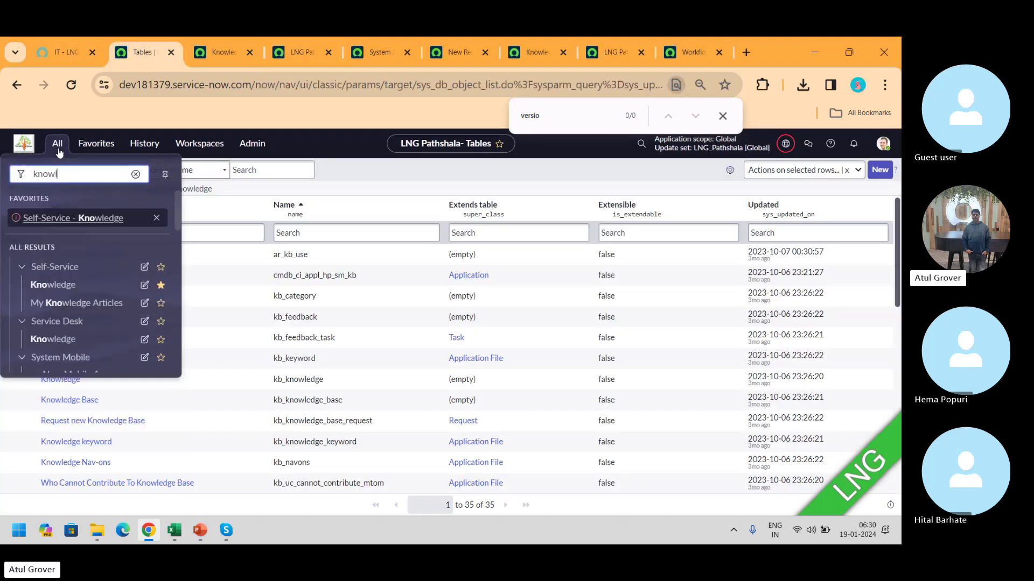
{"action": "type", "text": "egd"}
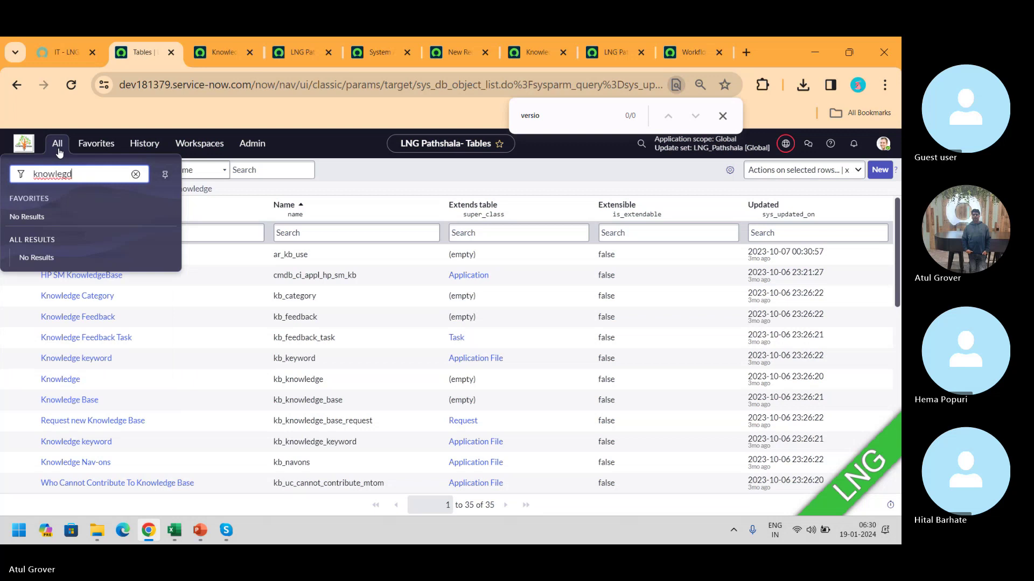
{"action": "key", "text": "BackSpace"}
{"action": "key", "text": "BackSpace"}
{"action": "key", "text": "BackSpace"}
{"action": "key", "text": "BackSpace"}
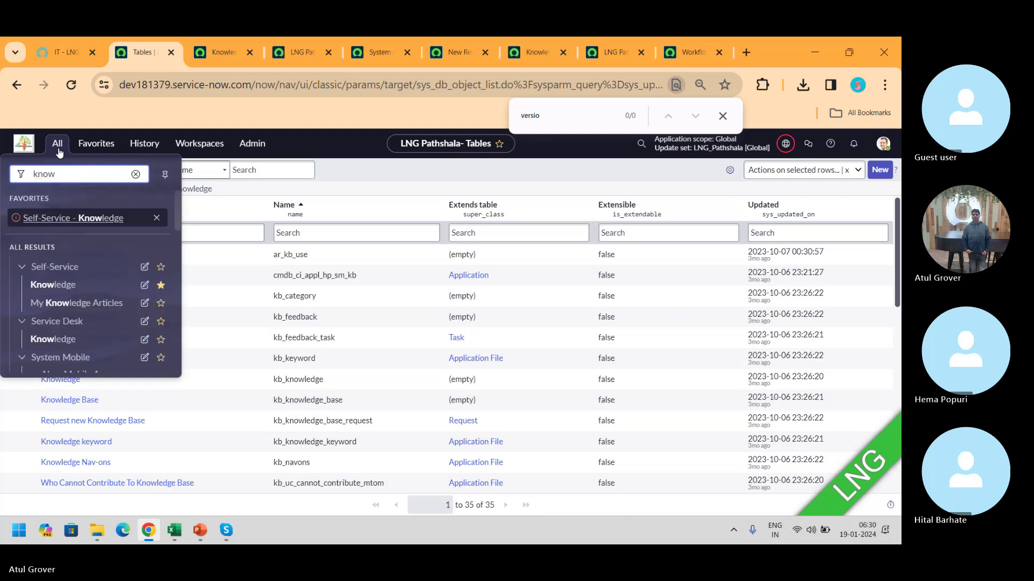
{"action": "type", "text": "le"}
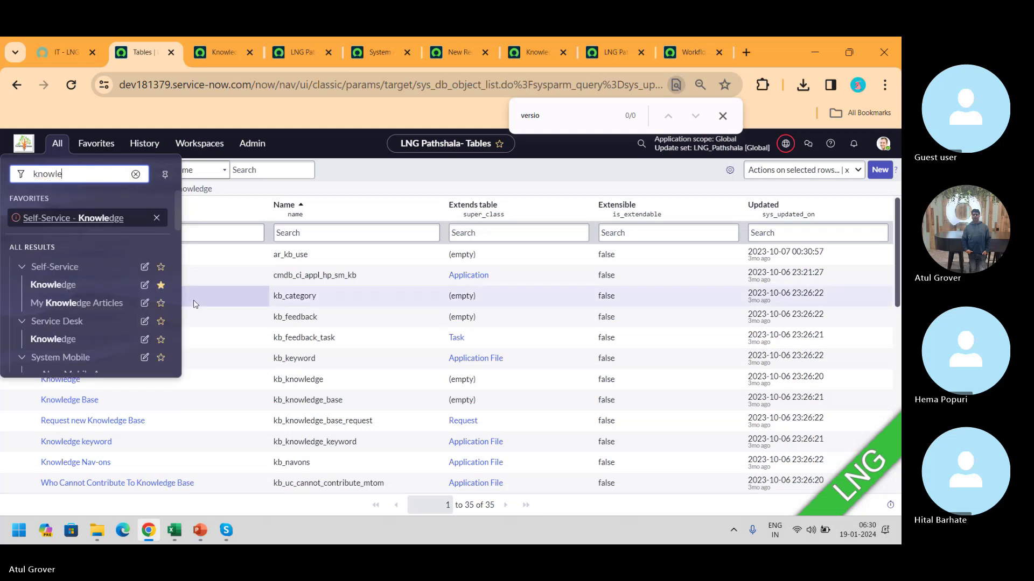
{"action": "left_click", "coordinate": [182, 195]}
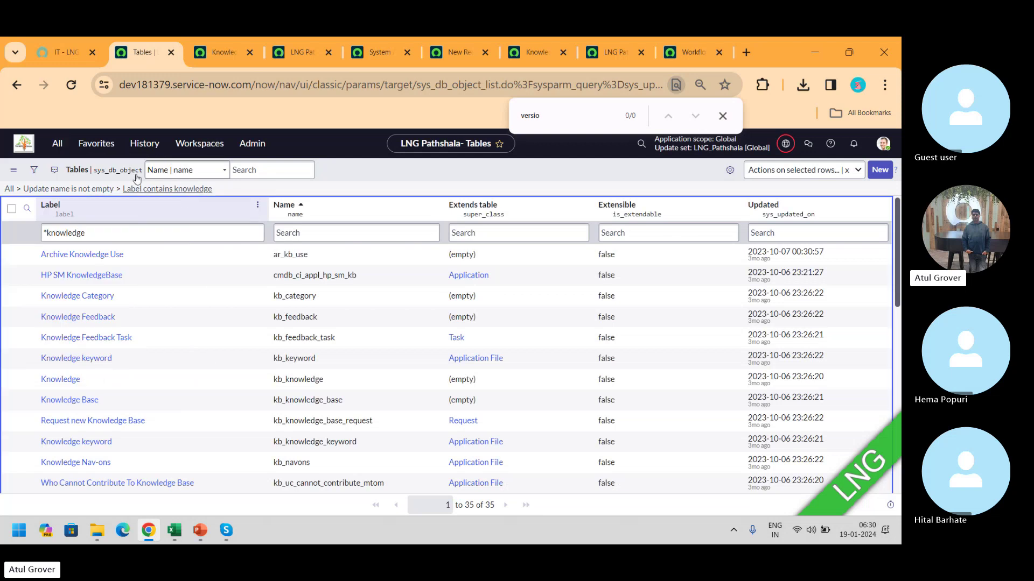
Open the list of all knowledge articles from the navigator results and open article KB0010001
{"action": "left_click", "coordinate": [57, 144]}
{"action": "scroll", "coordinate": [80, 269], "scroll_direction": "down", "scroll_amount": 3}
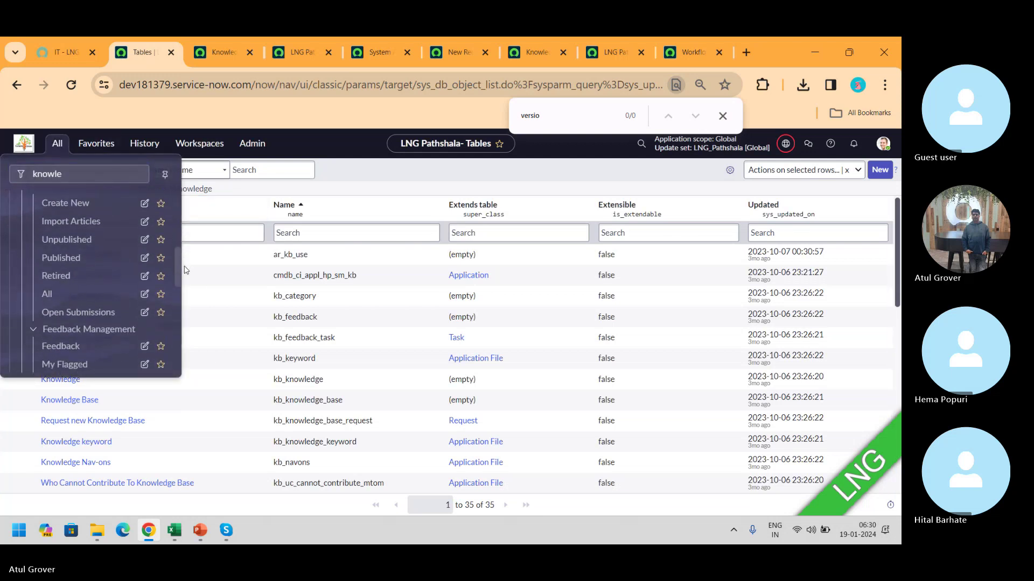
{"action": "left_click", "coordinate": [47, 273]}
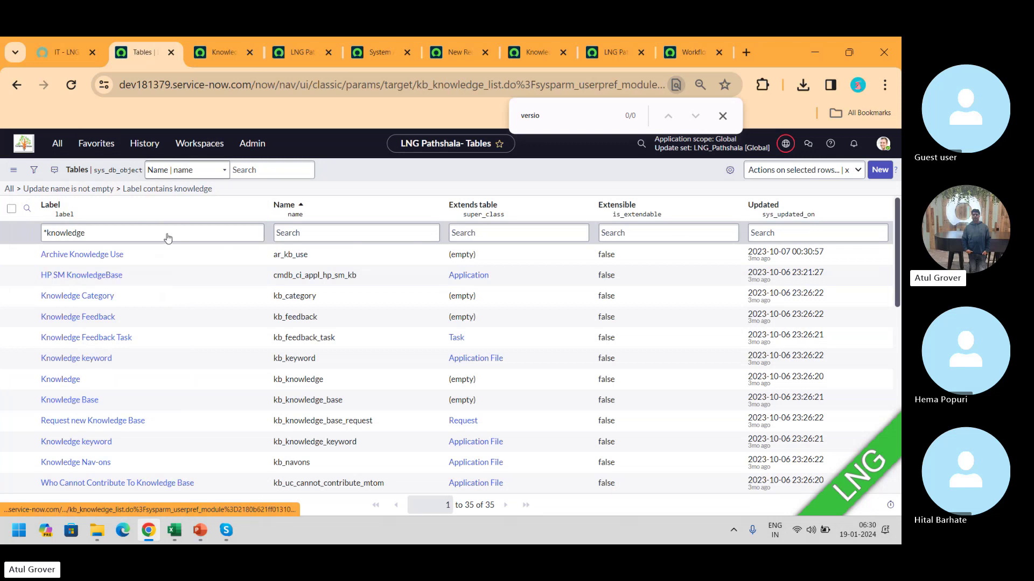
{"action": "left_click", "coordinate": [62, 268]}
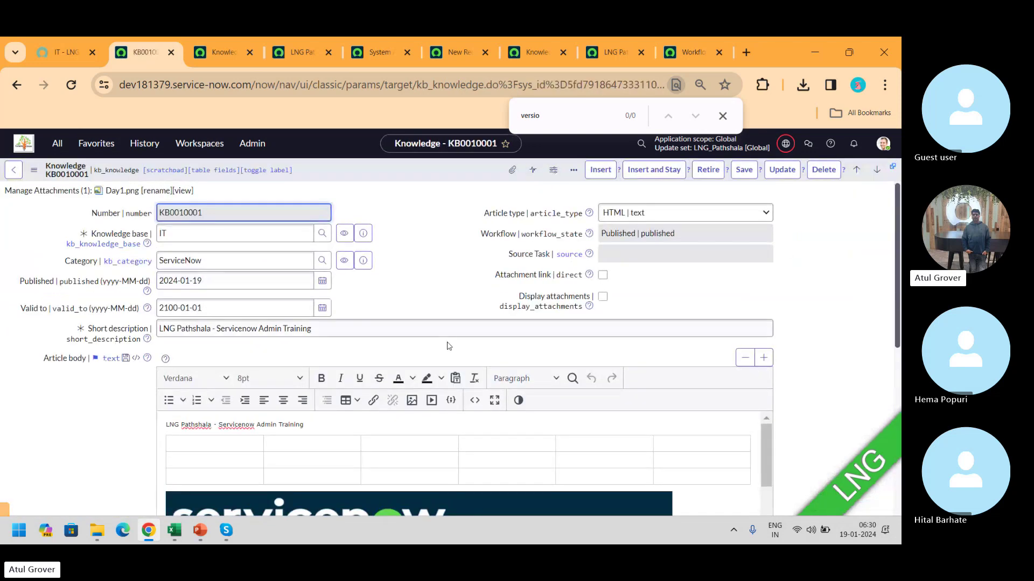
Open the form layout configuration of the Knowledge form and filter the available fields by "ve" to look for a version field
{"action": "mouse_move", "coordinate": [900, 213]}
{"action": "left_mouse_down"}
{"action": "mouse_move", "coordinate": [899, 380]}
{"action": "mouse_move", "coordinate": [898, 210]}
{"action": "left_mouse_up"}
{"action": "right_click", "coordinate": [377, 165]}
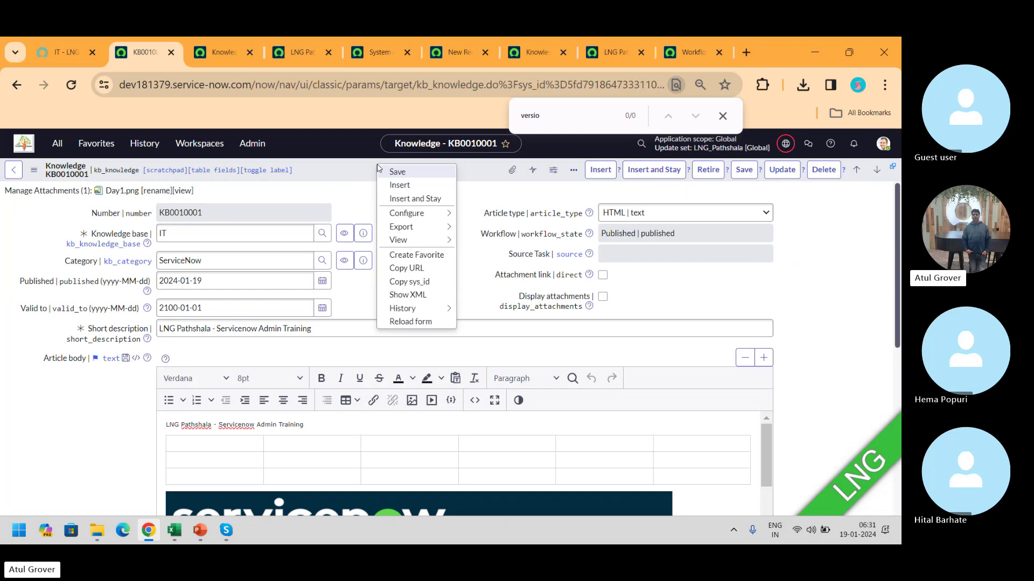
{"action": "mouse_move", "coordinate": [433, 243]}
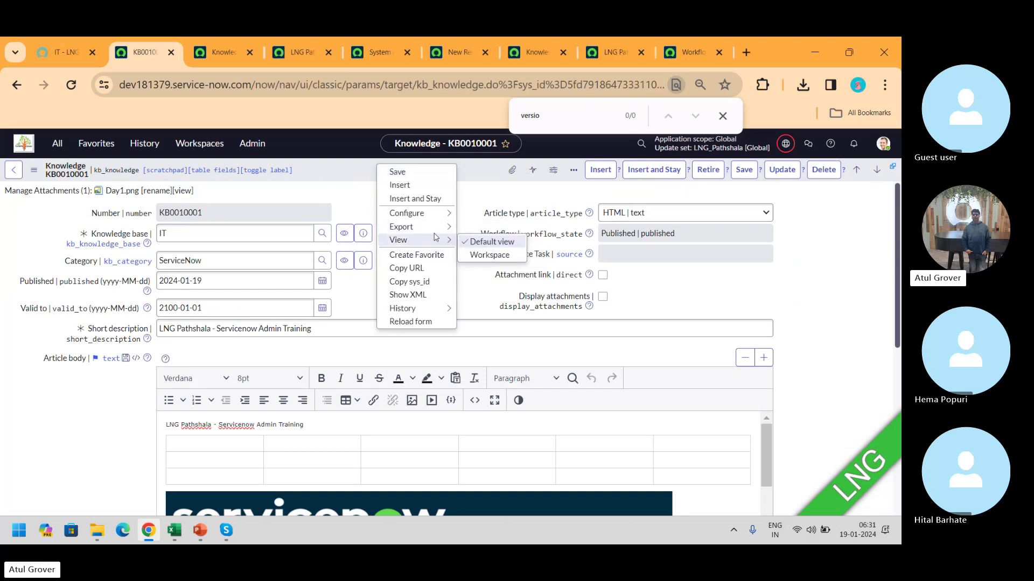
{"action": "mouse_move", "coordinate": [439, 214]}
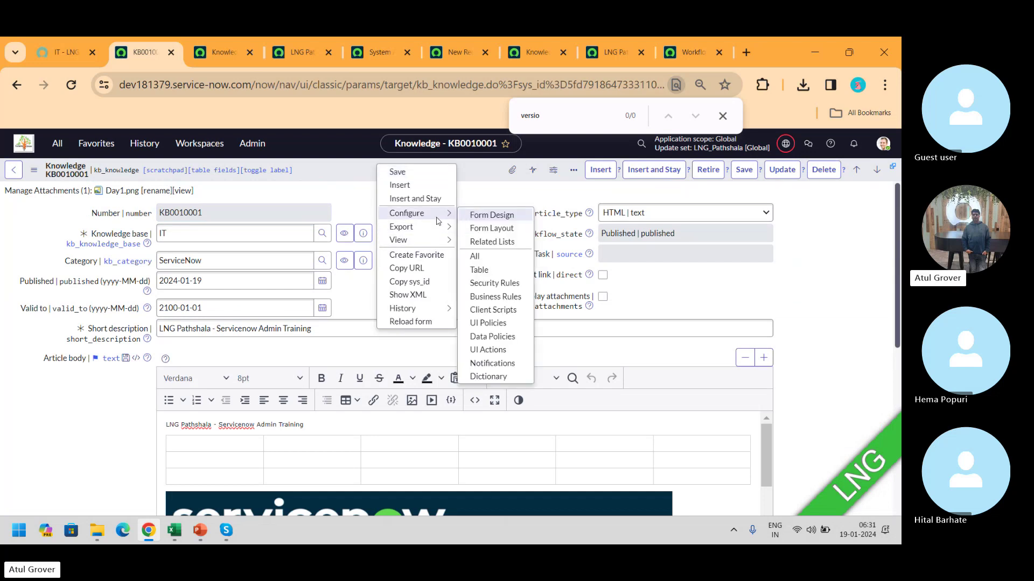
{"action": "left_click", "coordinate": [479, 229]}
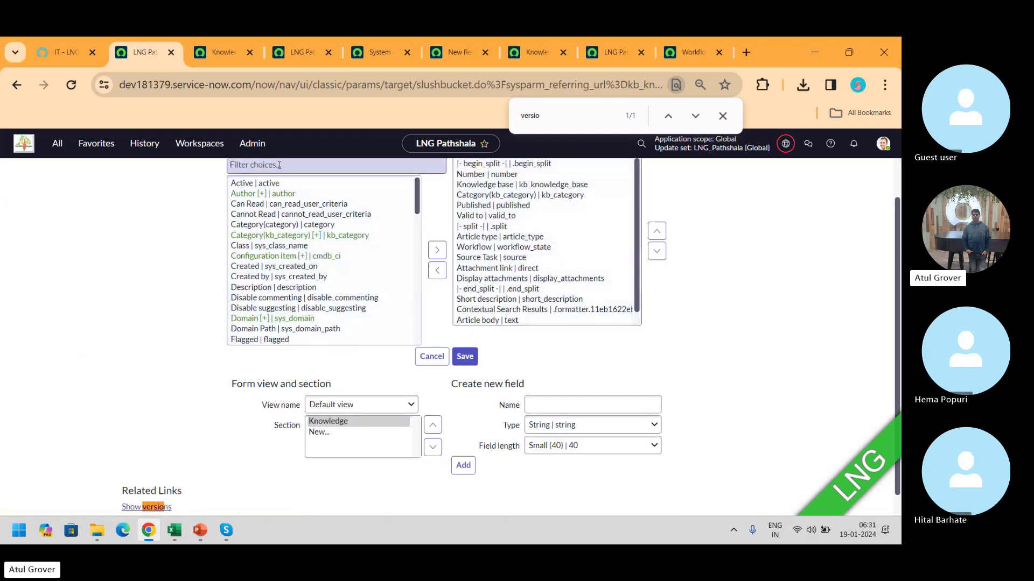
{"action": "left_click", "coordinate": [279, 165]}
{"action": "type", "text": "ve"}
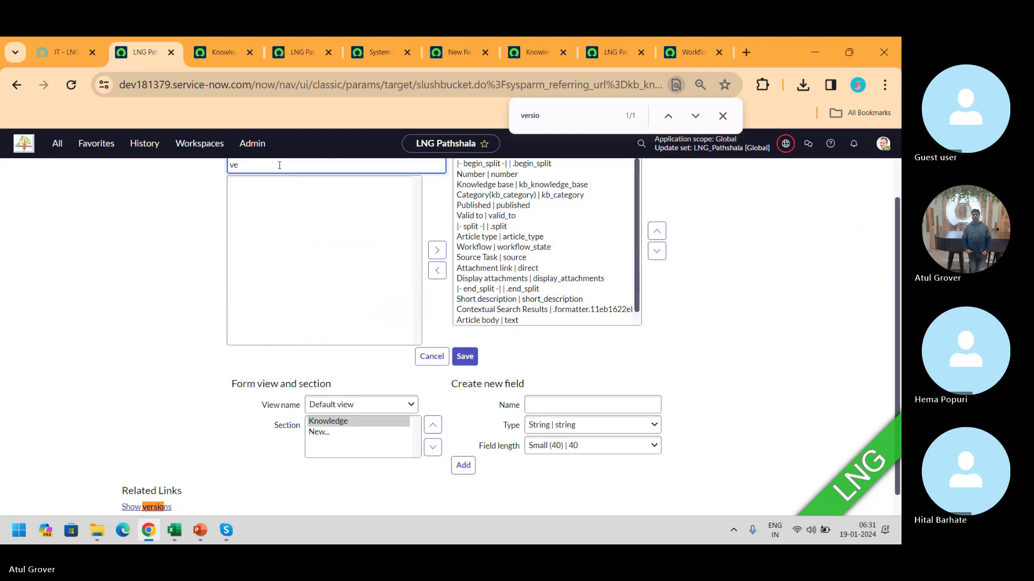
{"action": "key", "text": "BackSpace"}
{"action": "key", "text": "BackSpace"}
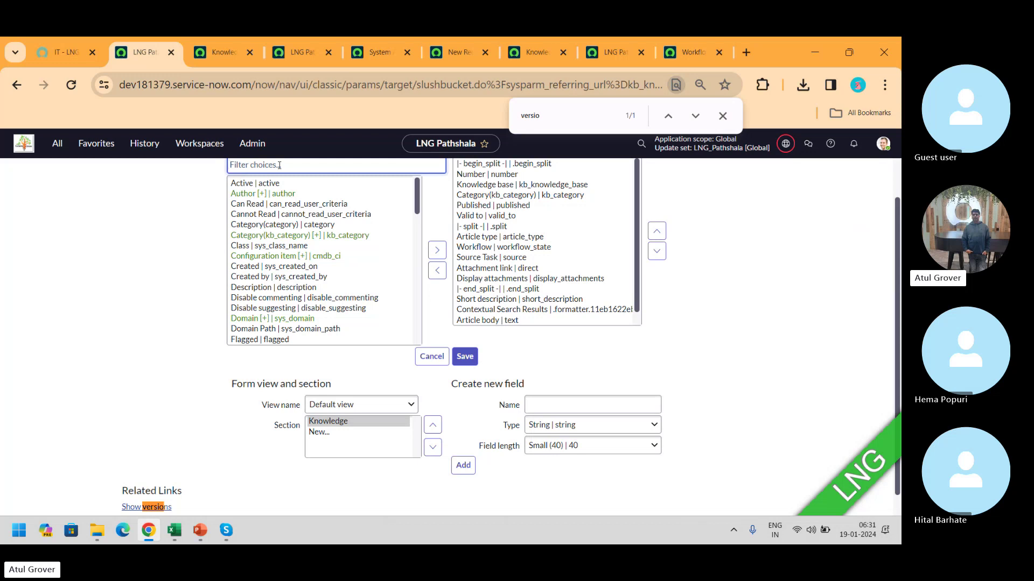
Return to article KB0010001 and retire it without replacing it with another existing article
{"action": "left_click", "coordinate": [16, 85]}
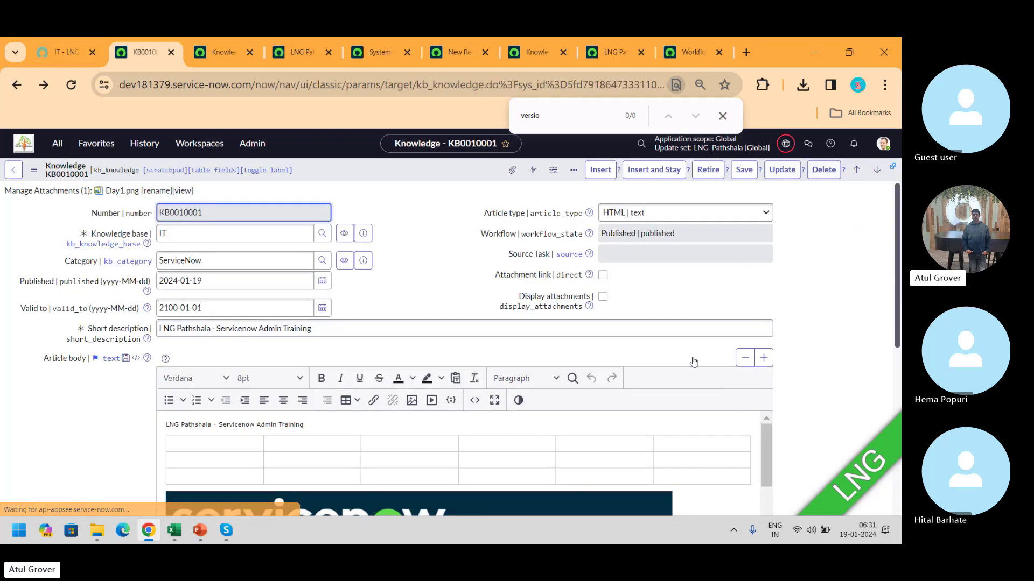
{"action": "left_click", "coordinate": [707, 171]}
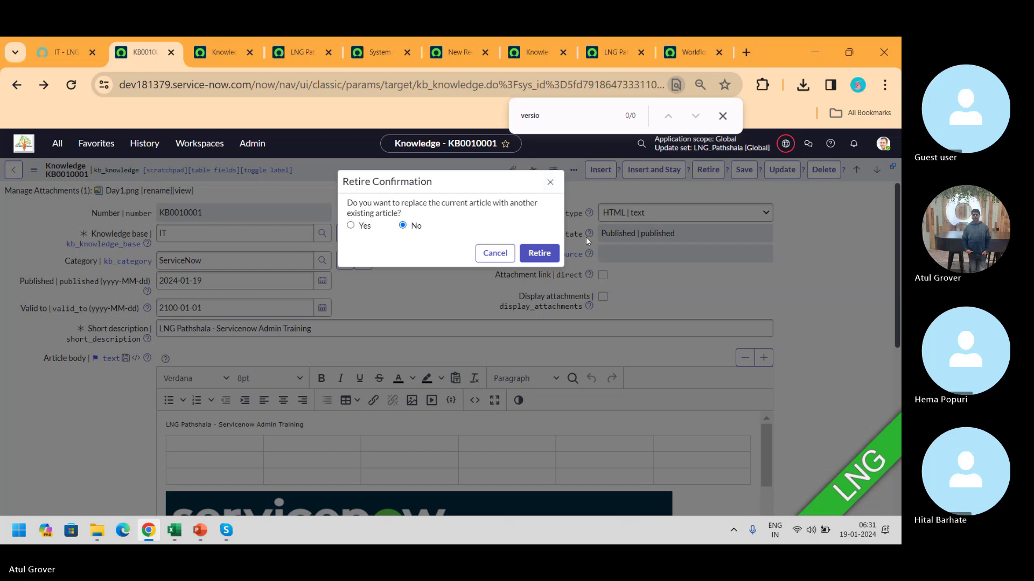
{"action": "left_click", "coordinate": [533, 254]}
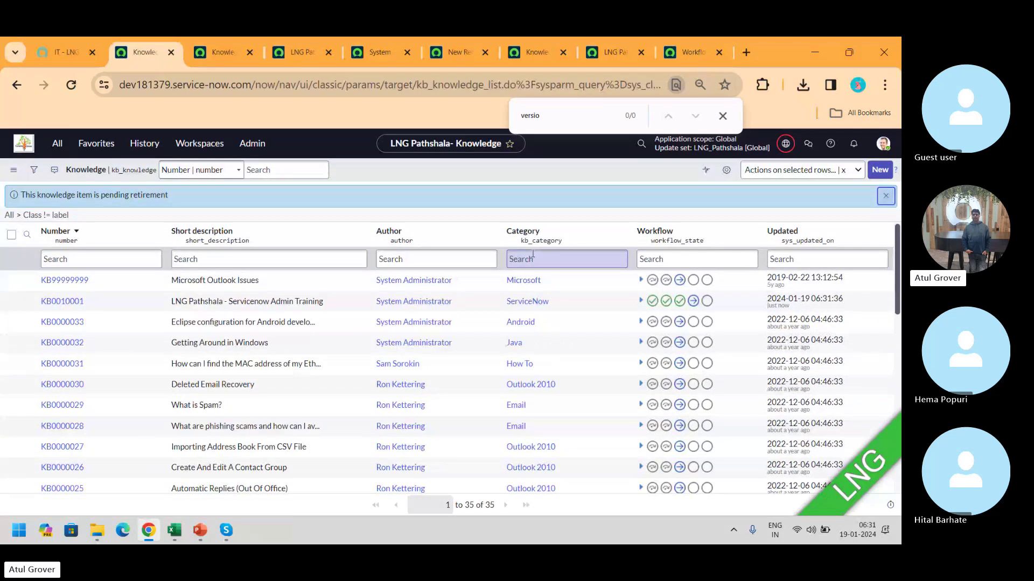
Reopen article KB0010001 and review its related approvals
{"action": "left_click", "coordinate": [65, 302]}
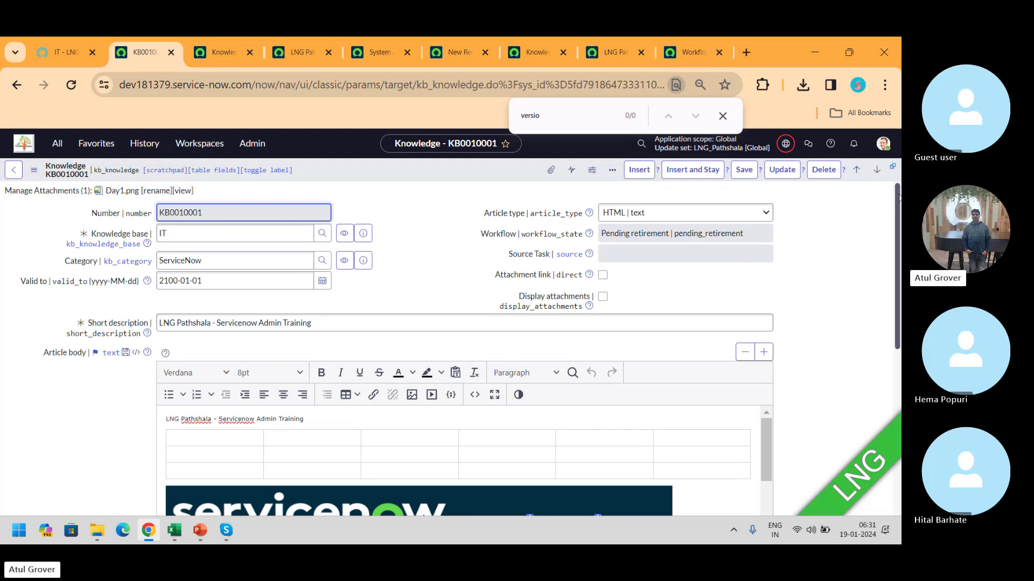
{"action": "scroll", "coordinate": [898, 198], "scroll_direction": "down", "scroll_amount": 10}
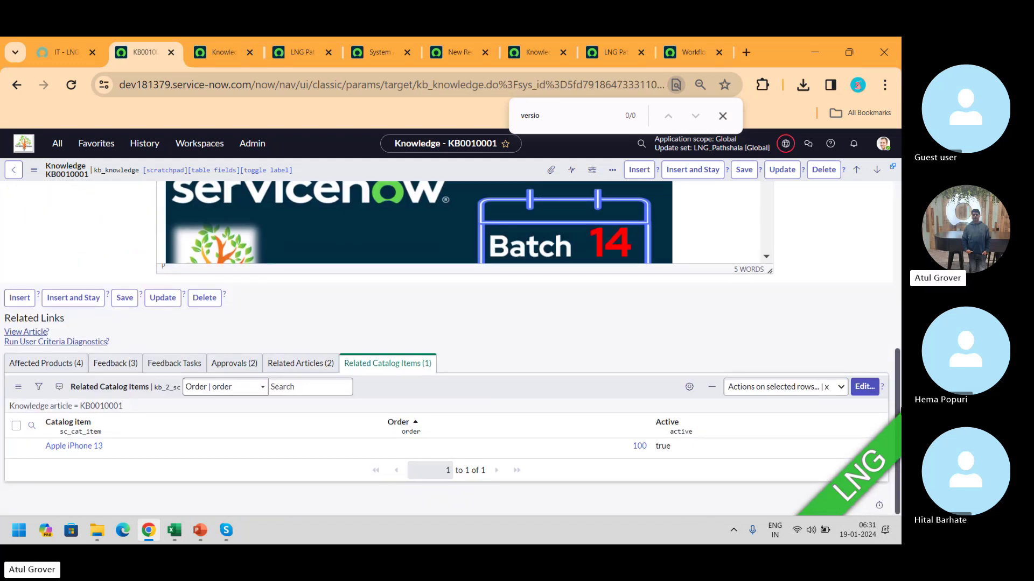
{"action": "left_click", "coordinate": [236, 371]}
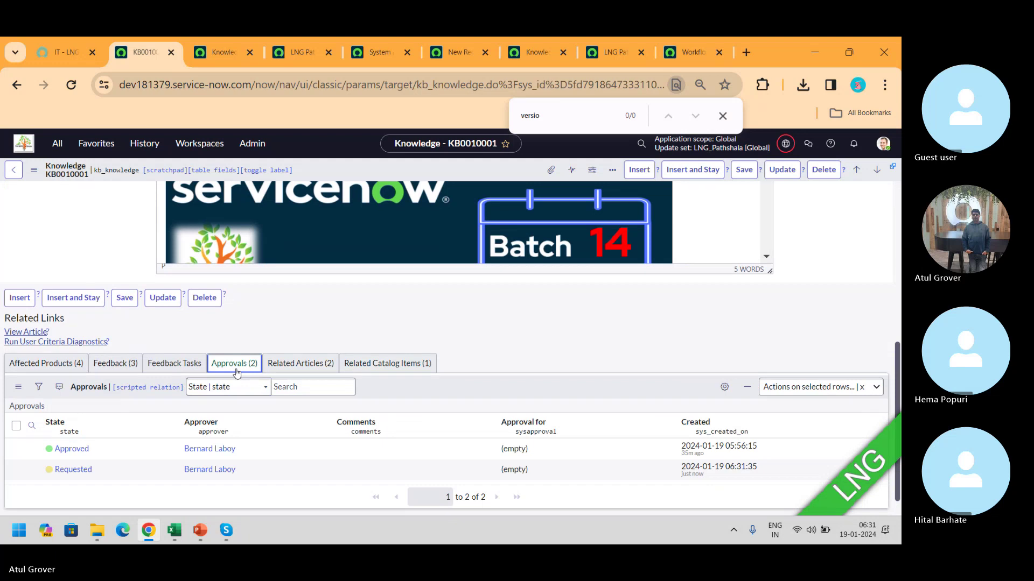
Approve the requested retirement approval of article KB0010001 and check the article form
{"action": "right_click", "coordinate": [86, 474]}
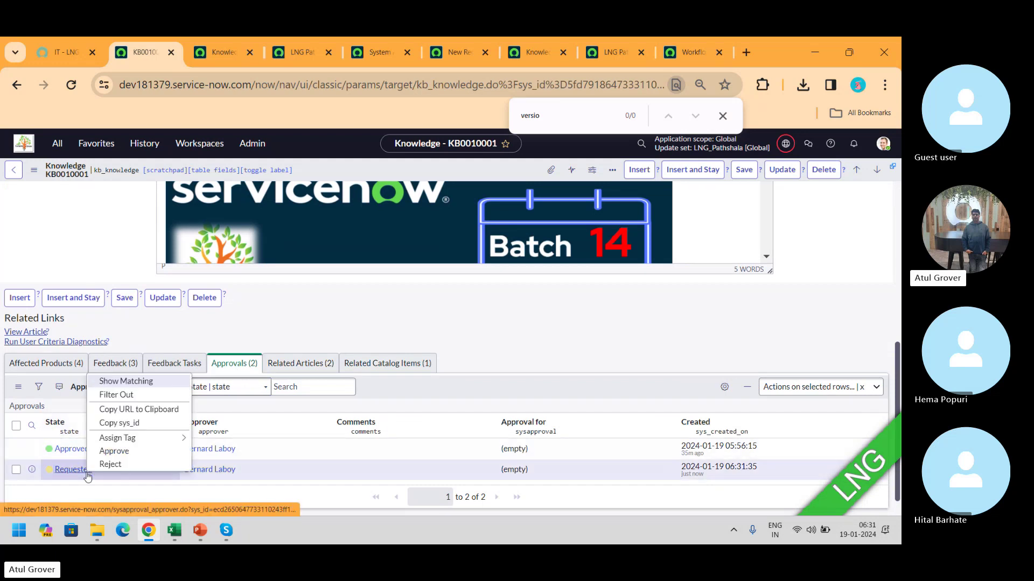
{"action": "left_click", "coordinate": [111, 455]}
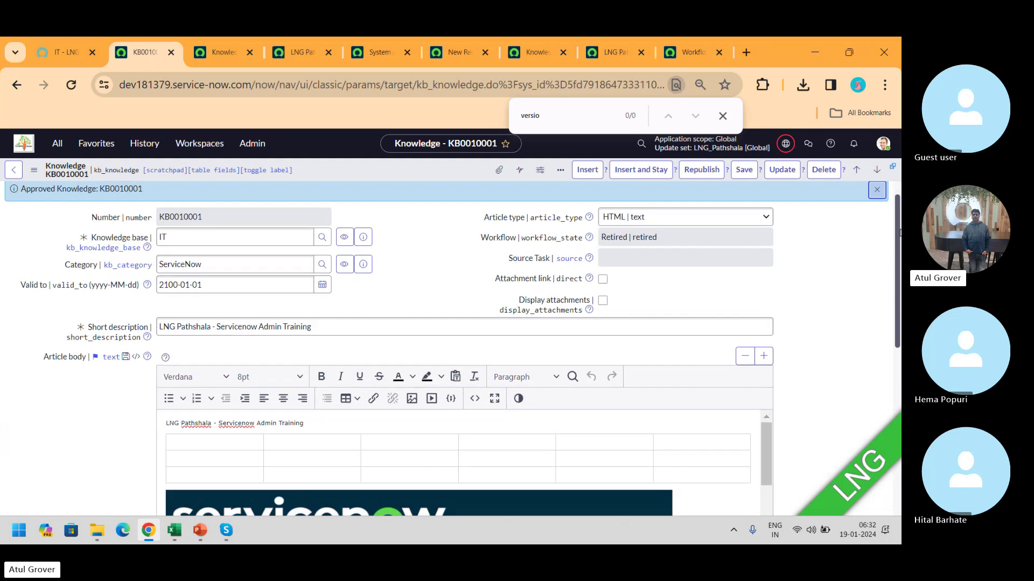
{"action": "scroll", "coordinate": [620, 298], "scroll_direction": "down", "scroll_amount": 3}
{"action": "scroll", "coordinate": [451, 338], "scroll_direction": "down", "scroll_amount": 2}
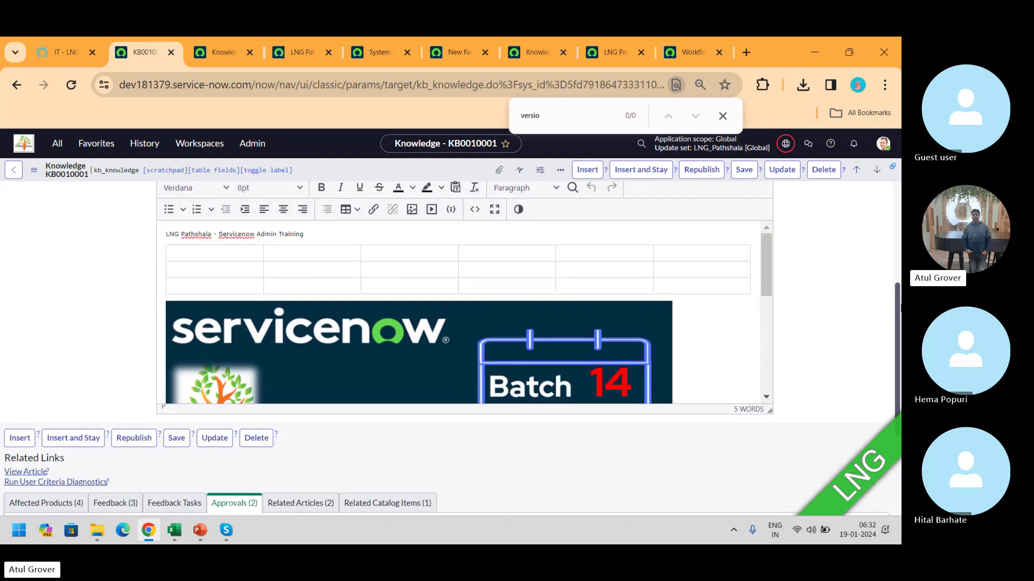
Reload the portal page of article KB0010001 and open the IT knowledge base to check its categories
{"action": "left_click", "coordinate": [63, 54]}
{"action": "left_click", "coordinate": [71, 85]}
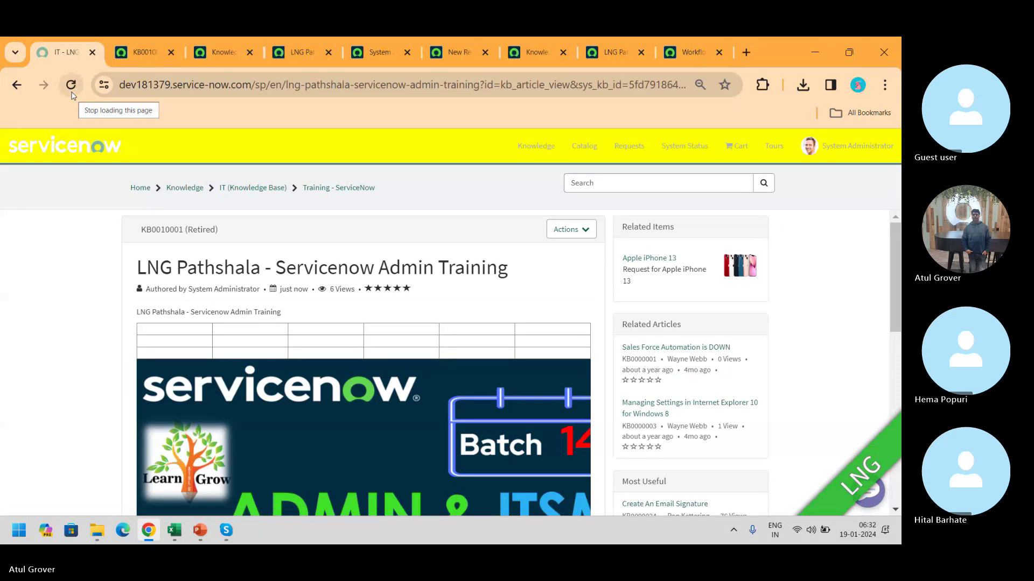
{"action": "left_click", "coordinate": [265, 191]}
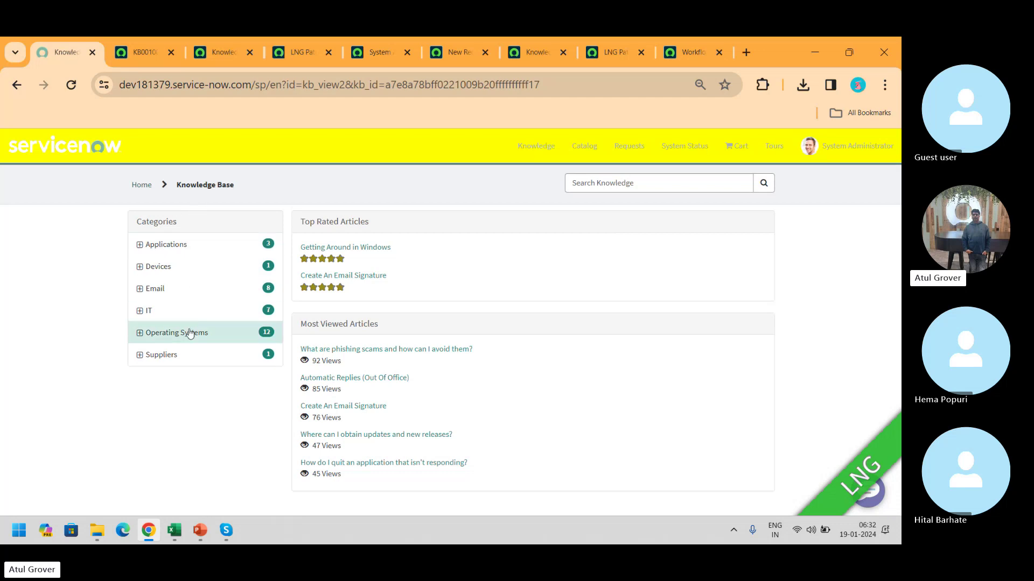
Return to the KB0010001 form, republish the article and review its related approvals
{"action": "left_click", "coordinate": [141, 52]}
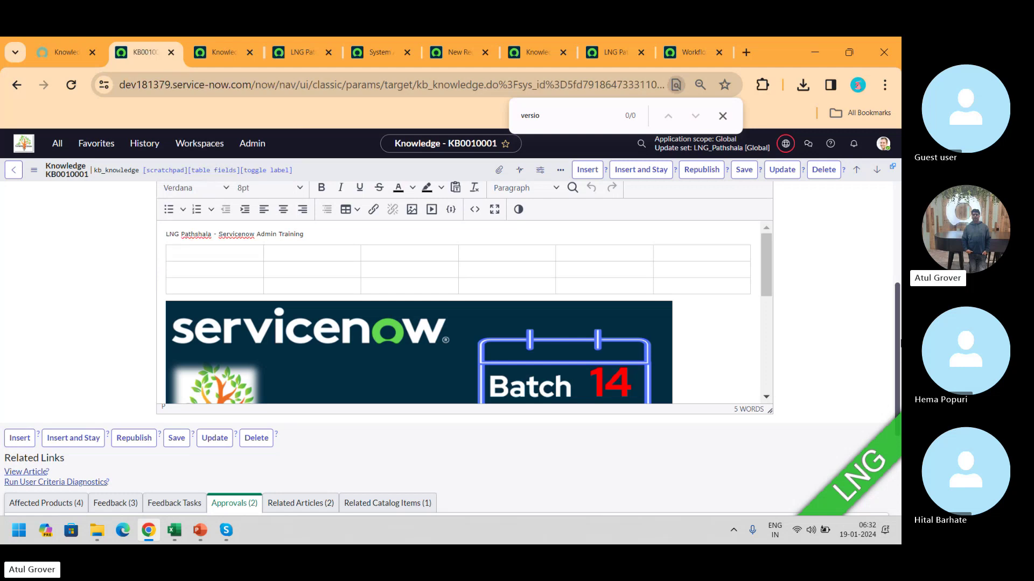
{"action": "scroll", "coordinate": [898, 420], "scroll_direction": "down", "scroll_amount": 3}
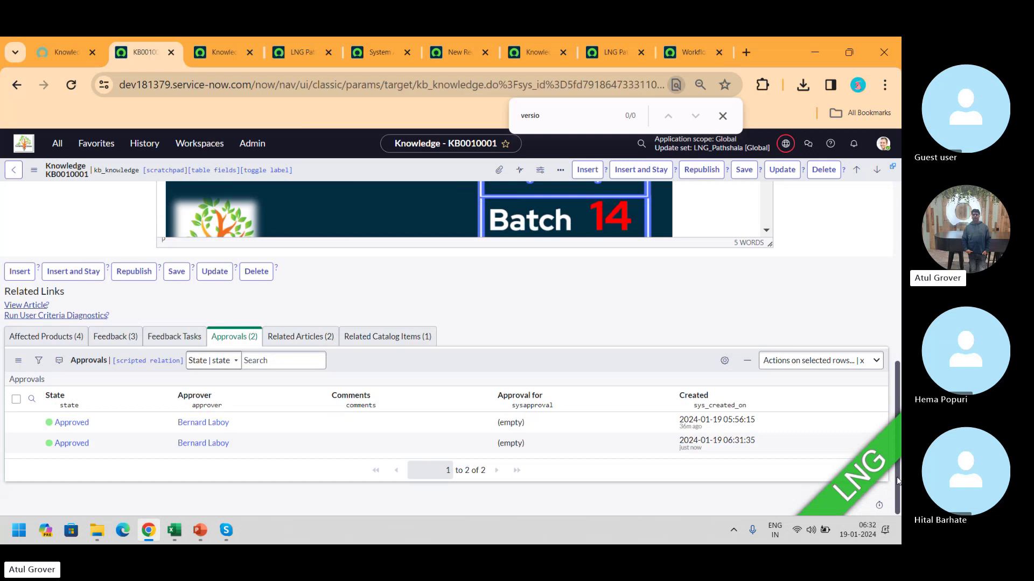
{"action": "left_click", "coordinate": [702, 170]}
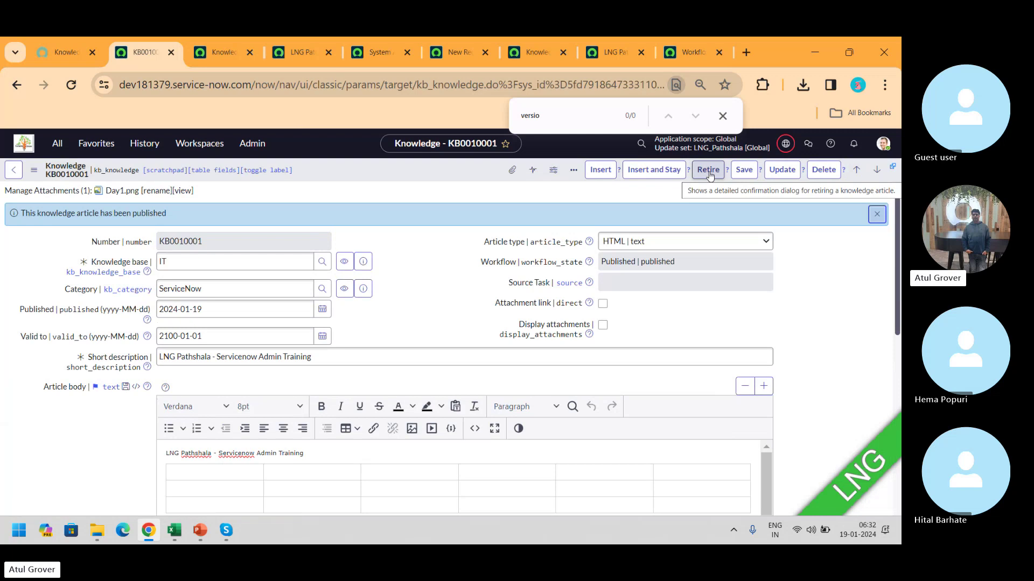
{"action": "left_click_drag", "start_coordinate": [892, 198], "coordinate": [883, 396]}
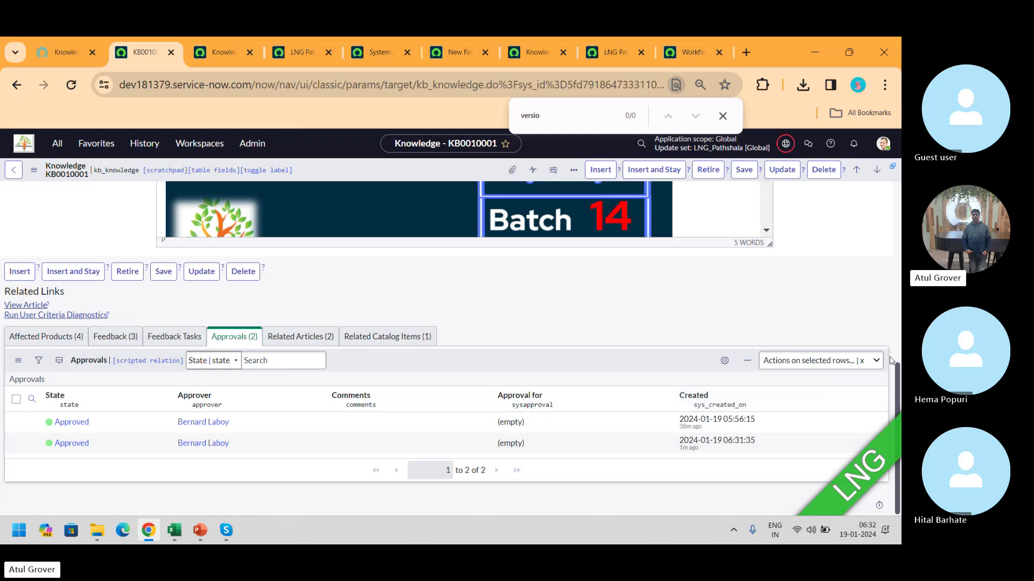
{"action": "scroll", "coordinate": [897, 384], "scroll_direction": "up", "scroll_amount": 4}
{"action": "scroll", "coordinate": [899, 201], "scroll_direction": "up", "scroll_amount": 3}
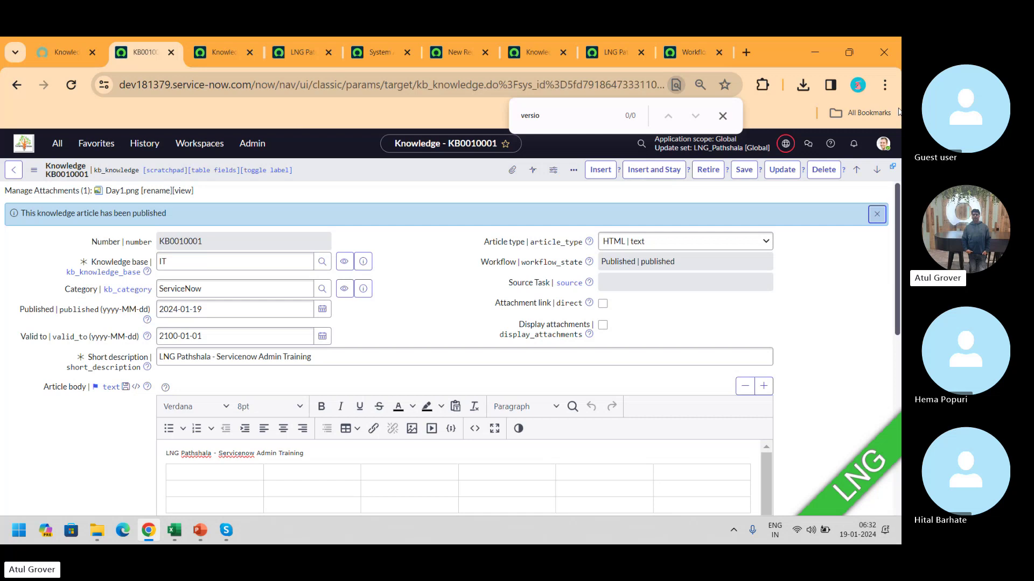
Check the related lists configuration of the Knowledge form for a list matching "ve", then cancel the configuration and close the page search
{"action": "right_click", "coordinate": [347, 166]}
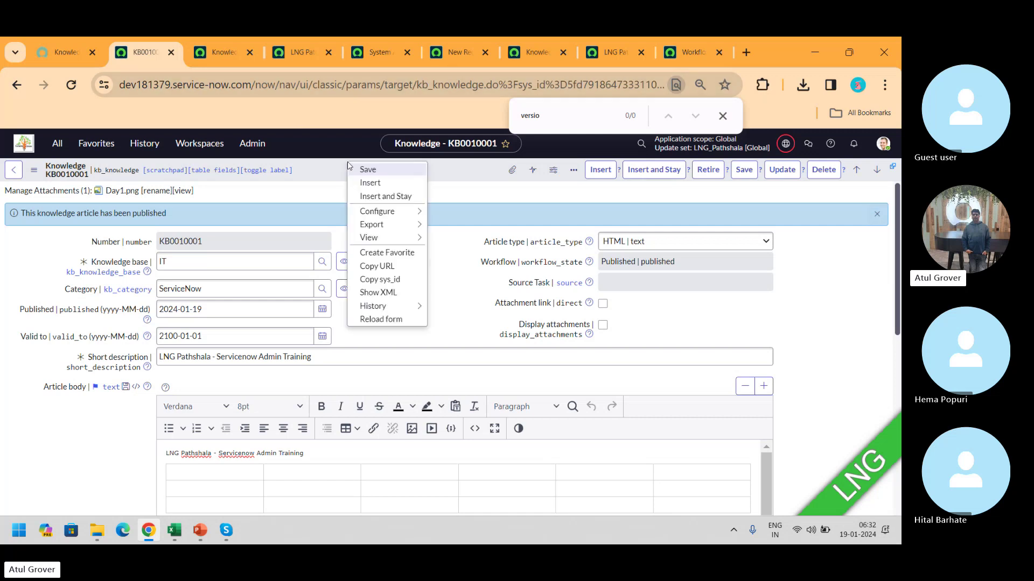
{"action": "mouse_move", "coordinate": [390, 212]}
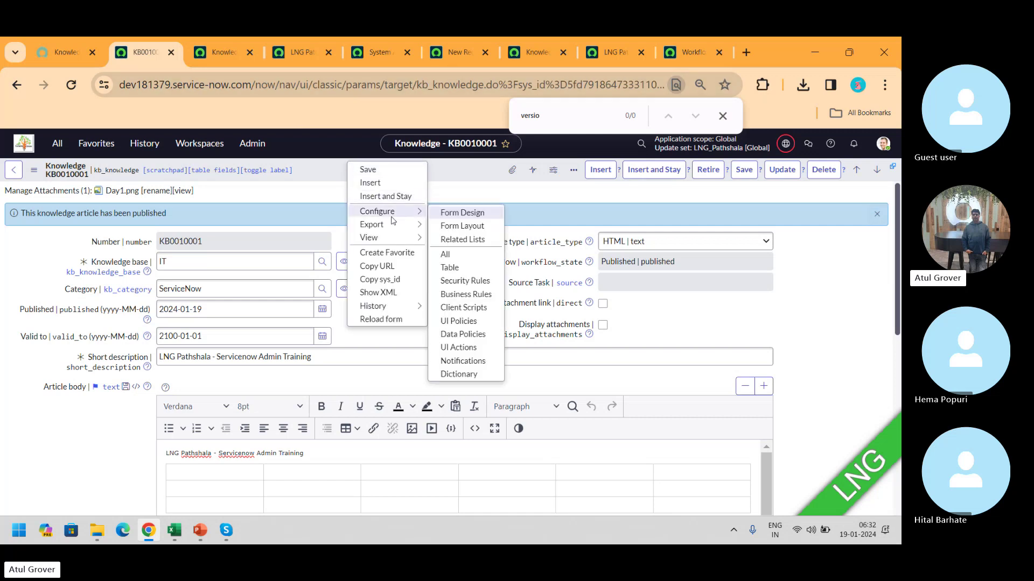
{"action": "left_click", "coordinate": [453, 243]}
{"action": "left_click", "coordinate": [284, 209]}
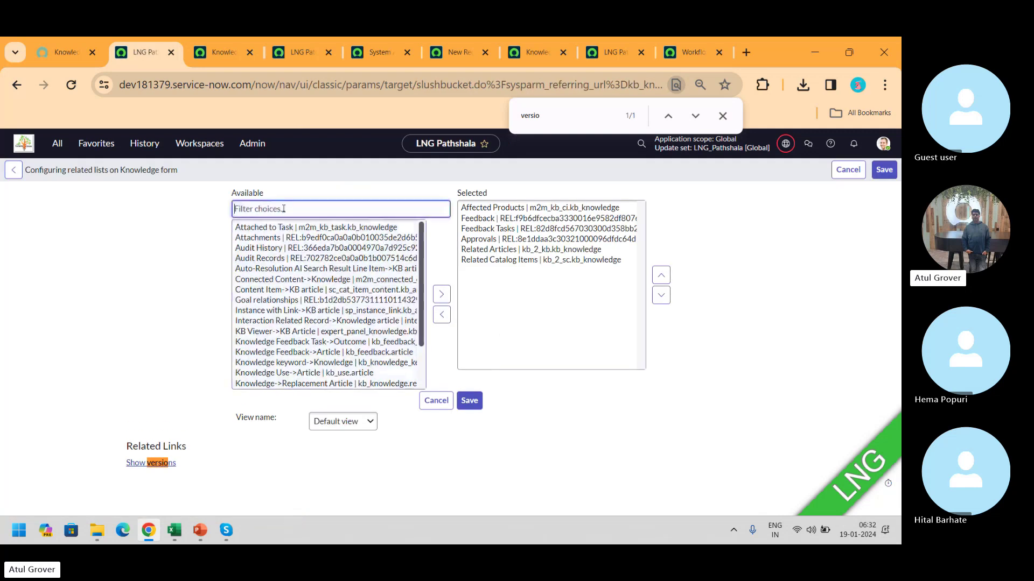
{"action": "type", "text": "ver"}
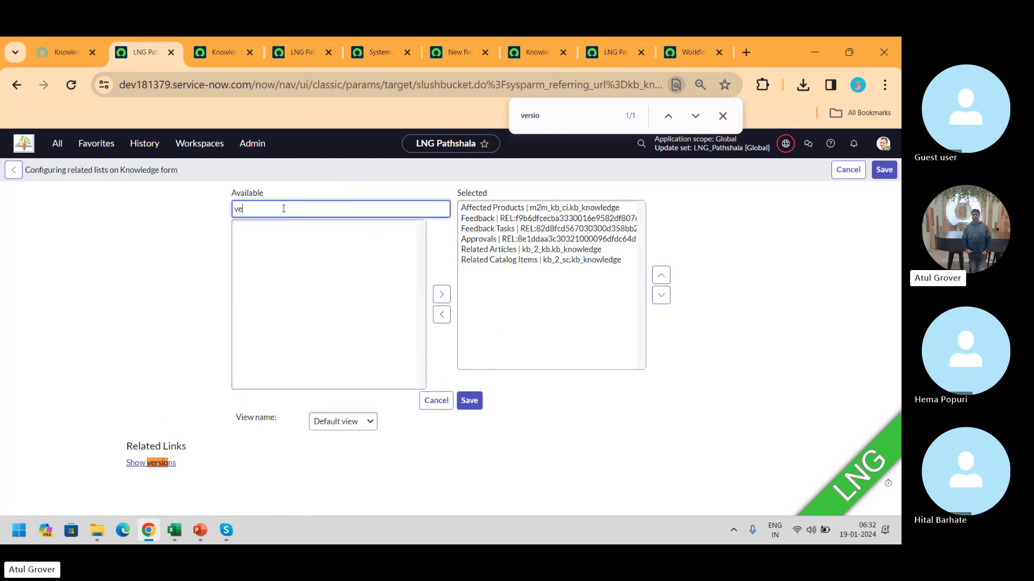
{"action": "key", "text": "BackSpace"}
{"action": "key", "text": "BackSpace"}
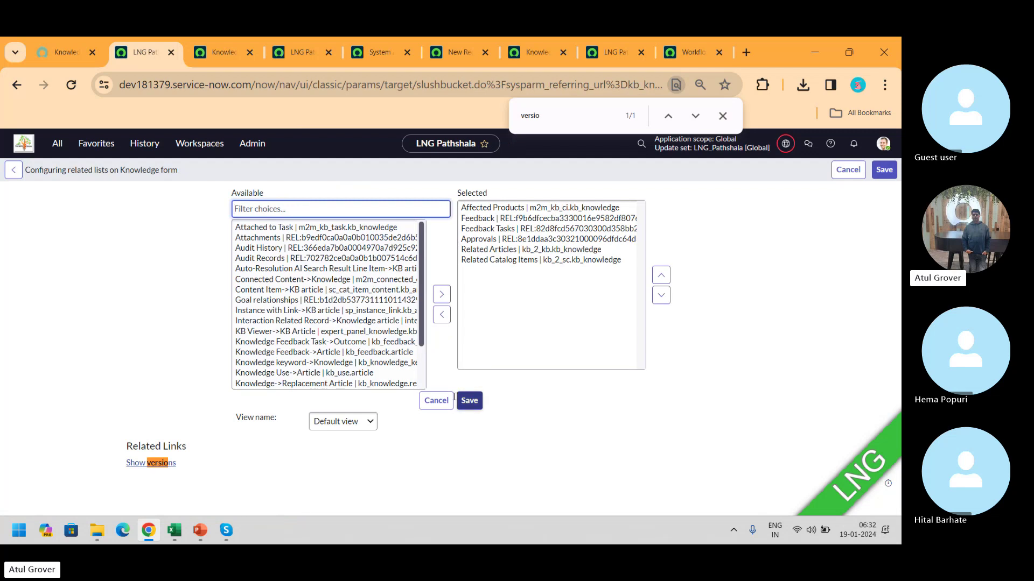
{"action": "left_click", "coordinate": [448, 399]}
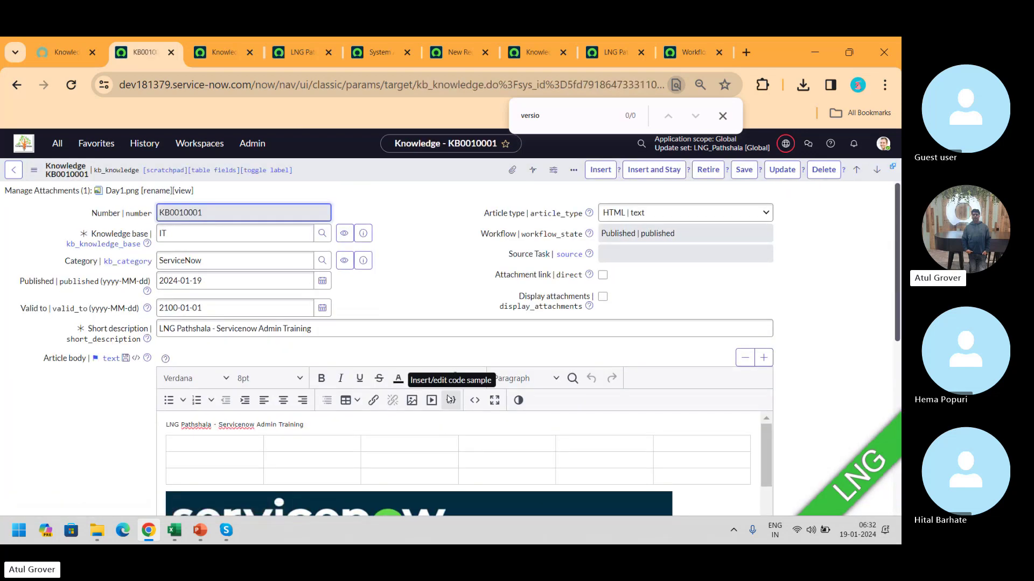
{"action": "left_click", "coordinate": [722, 116]}
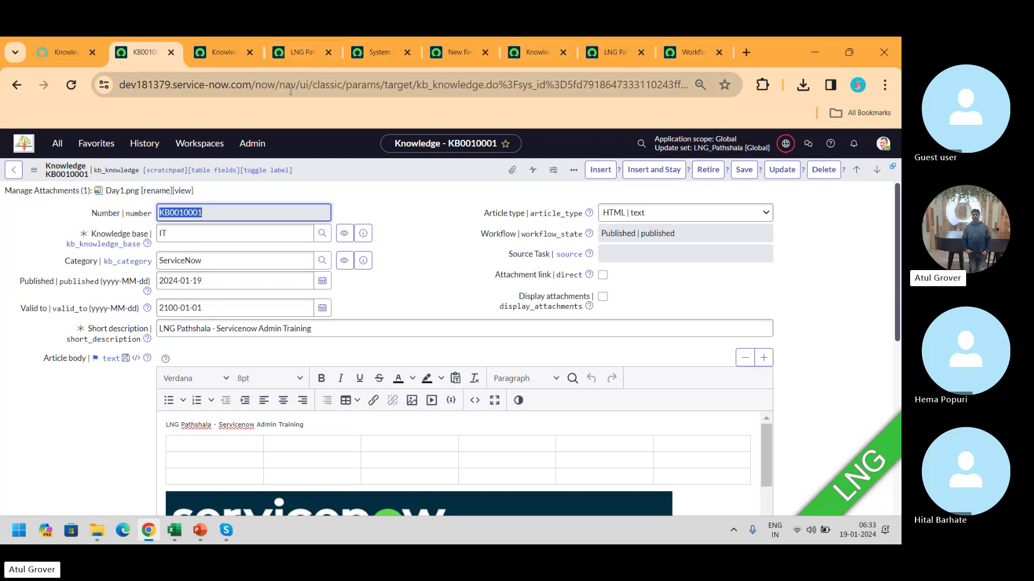
Open the system's Tables list, filter it to names starting with "kb_" and look through the knowledge tables
{"action": "left_click", "coordinate": [59, 143]}
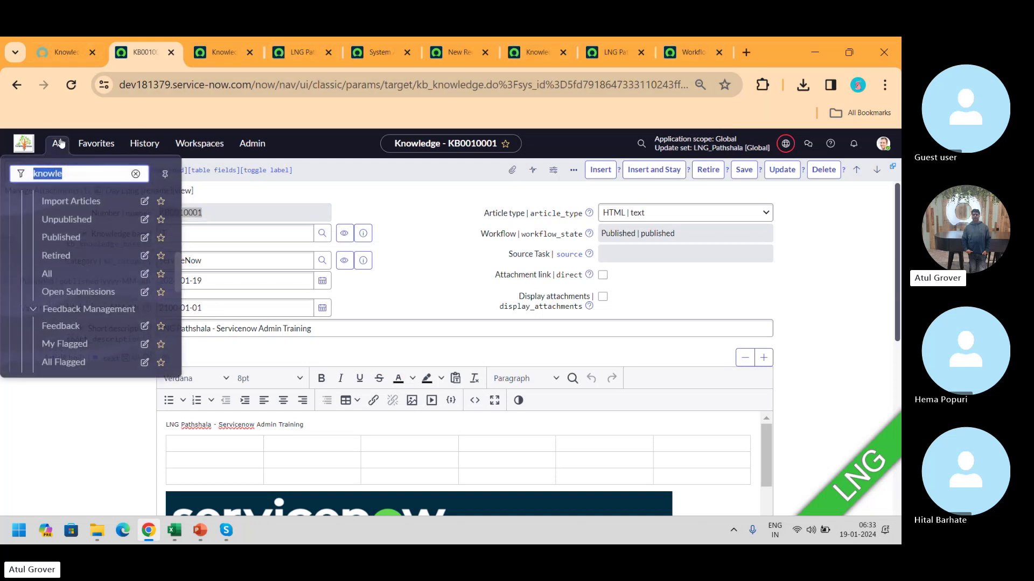
{"action": "type", "text": "table"}
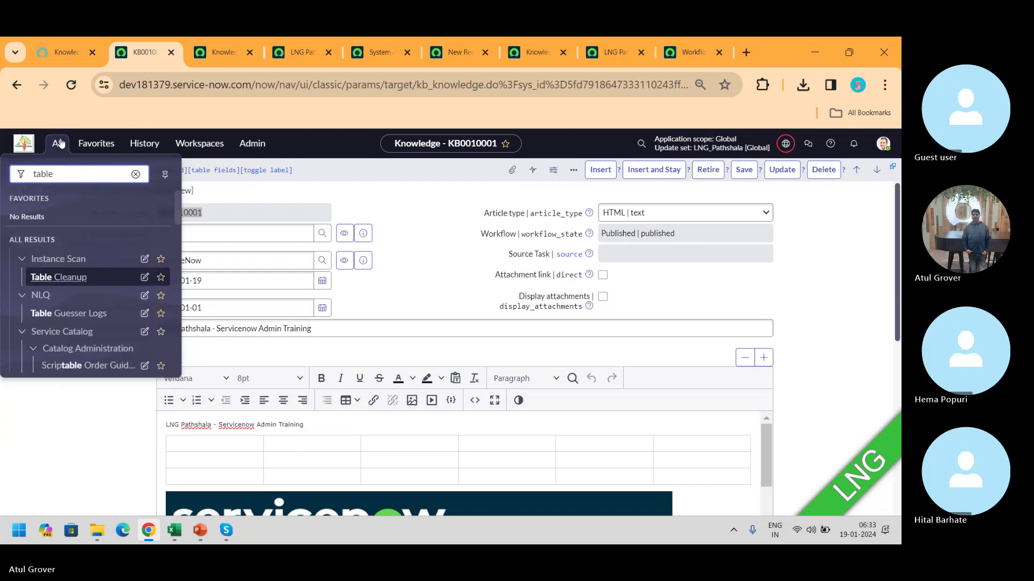
{"action": "left_click_drag", "start_coordinate": [181, 205], "coordinate": [175, 296]}
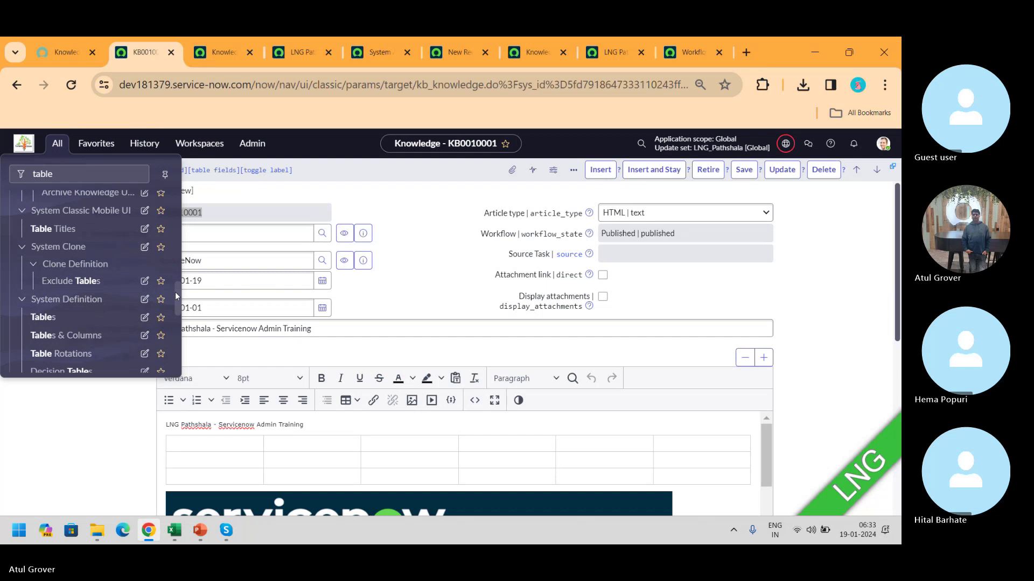
{"action": "left_click", "coordinate": [42, 322]}
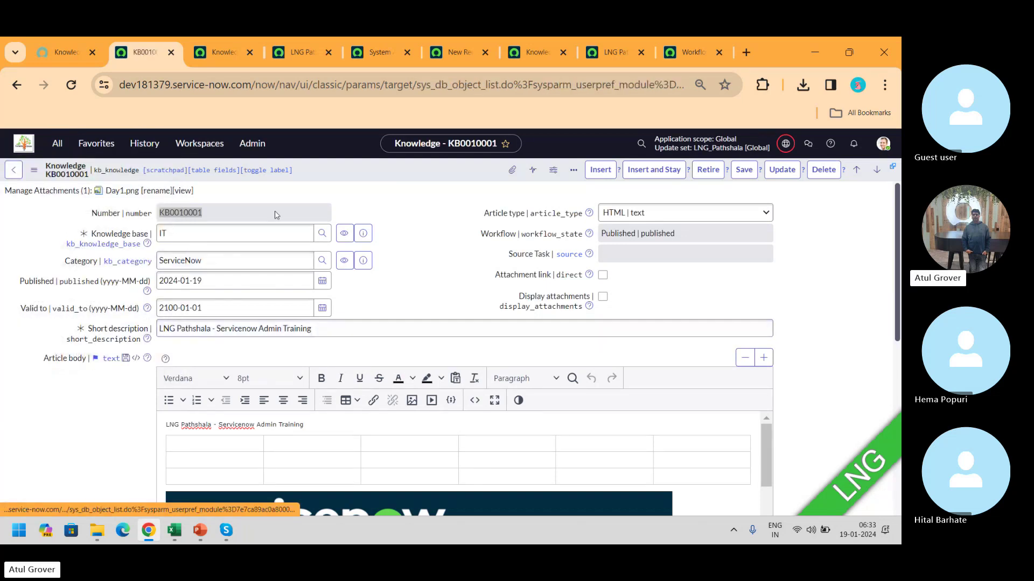
{"action": "left_click", "coordinate": [302, 230]}
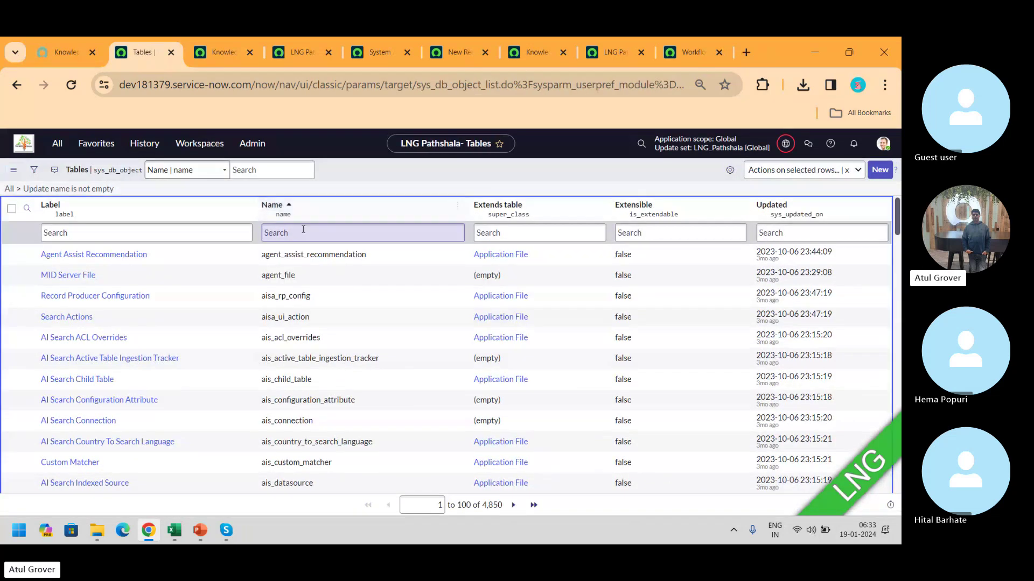
{"action": "type", "text": "kb"}
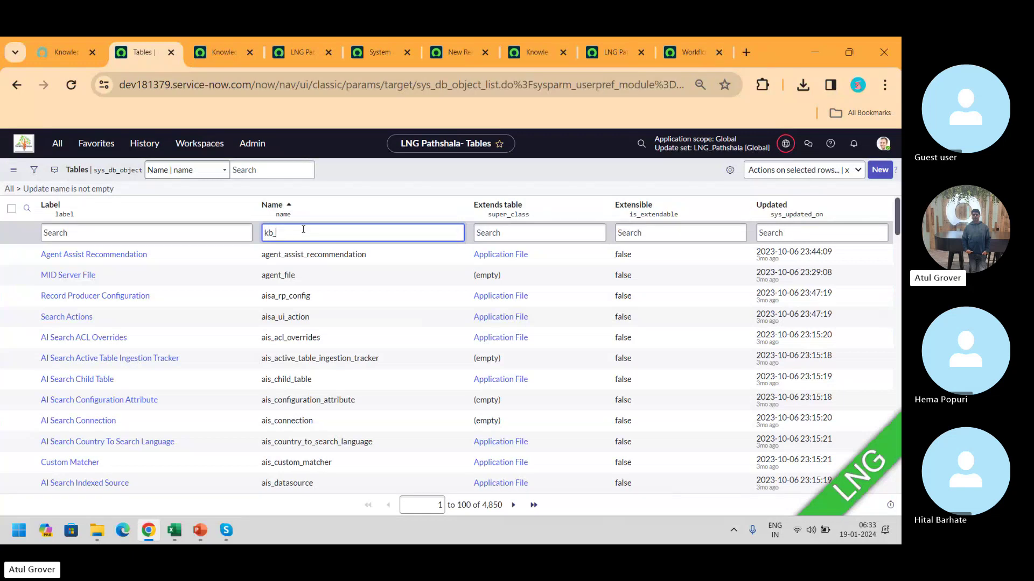
{"action": "type", "text": "_"}
{"action": "key", "text": "Return"}
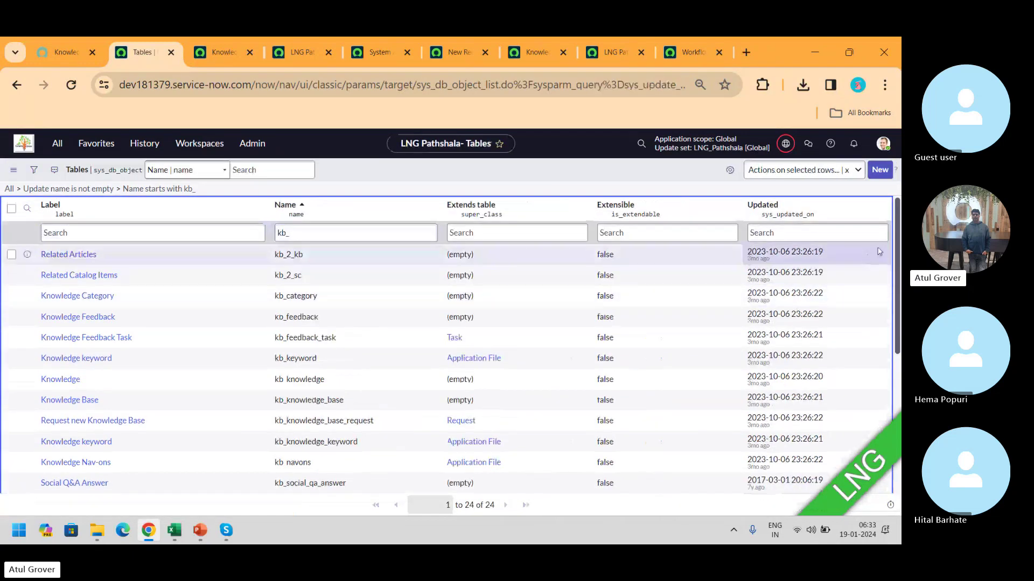
{"action": "scroll", "coordinate": [647, 350], "scroll_direction": "down", "scroll_amount": 5}
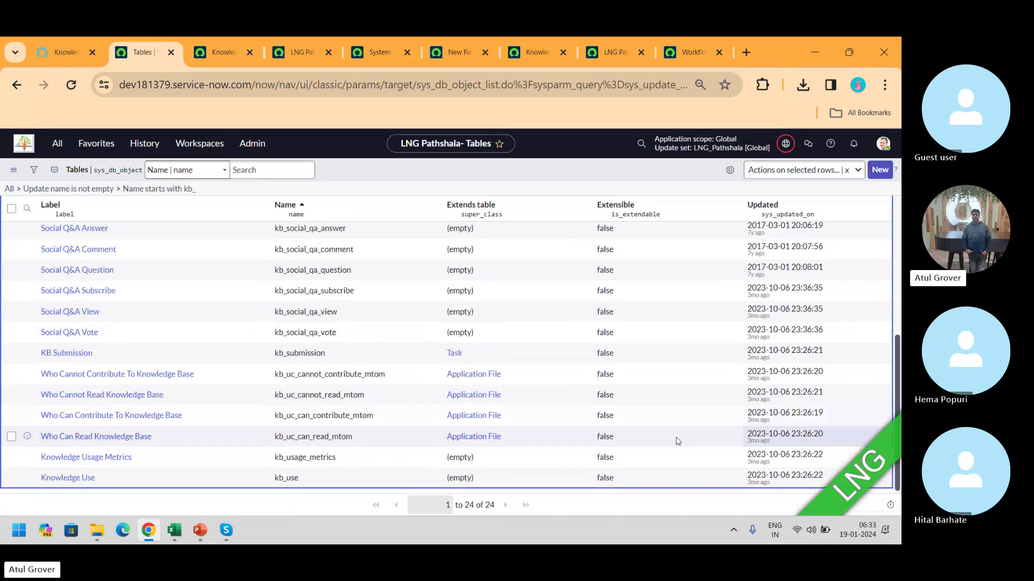
Open the Knowledge Use table definition and list the records of the kb_use table in a separate tab
{"action": "left_click", "coordinate": [81, 479]}
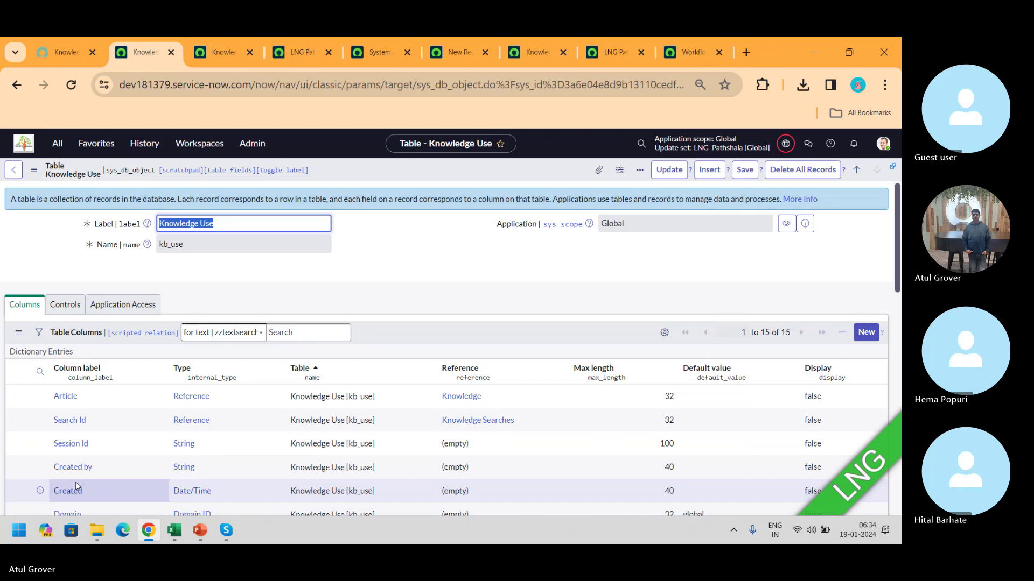
{"action": "left_click", "coordinate": [212, 51]}
{"action": "left_click", "coordinate": [57, 143]}
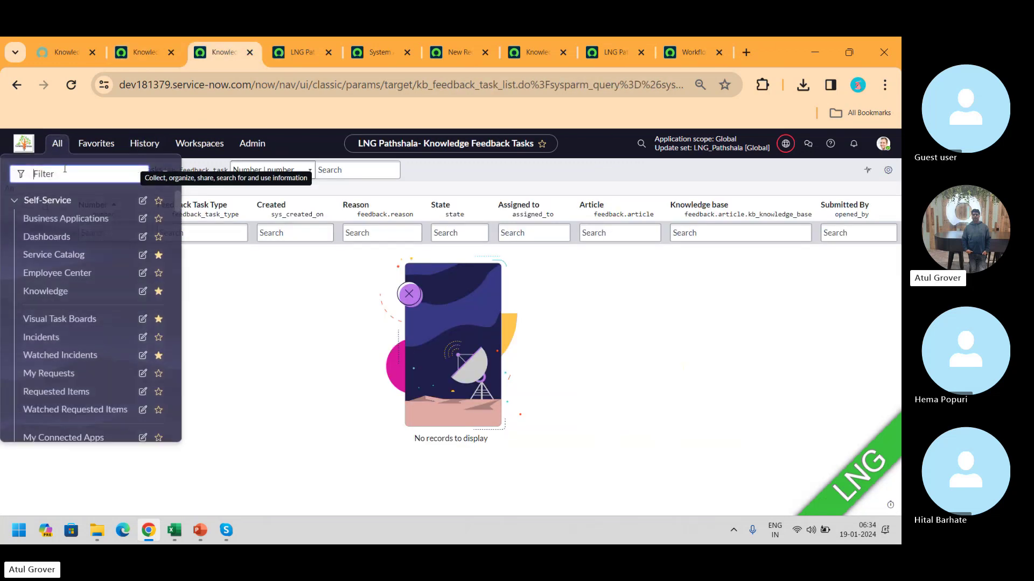
{"action": "type", "text": "kb_u"}
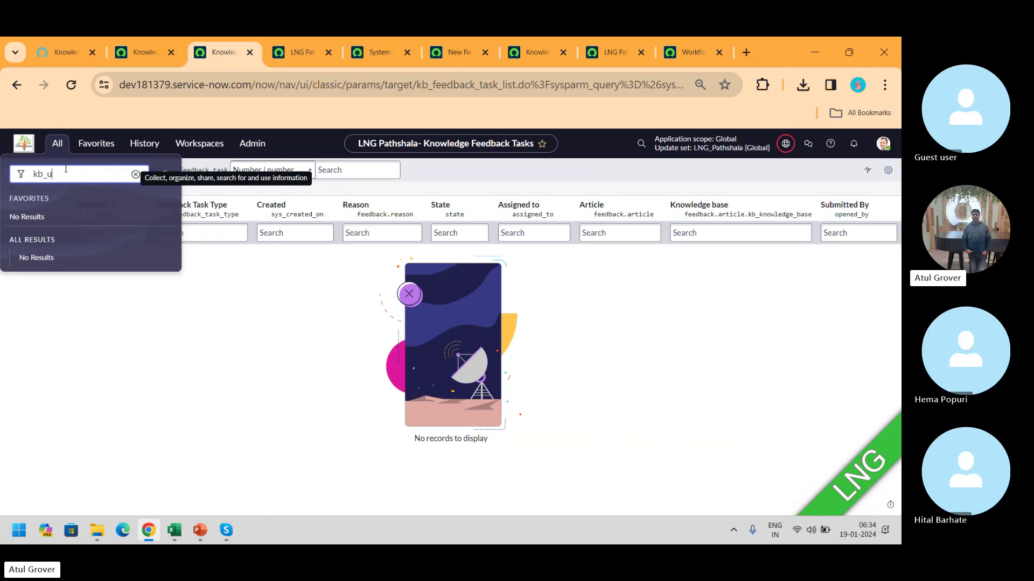
{"action": "type", "text": "se.LIST"}
{"action": "key", "text": "Return"}
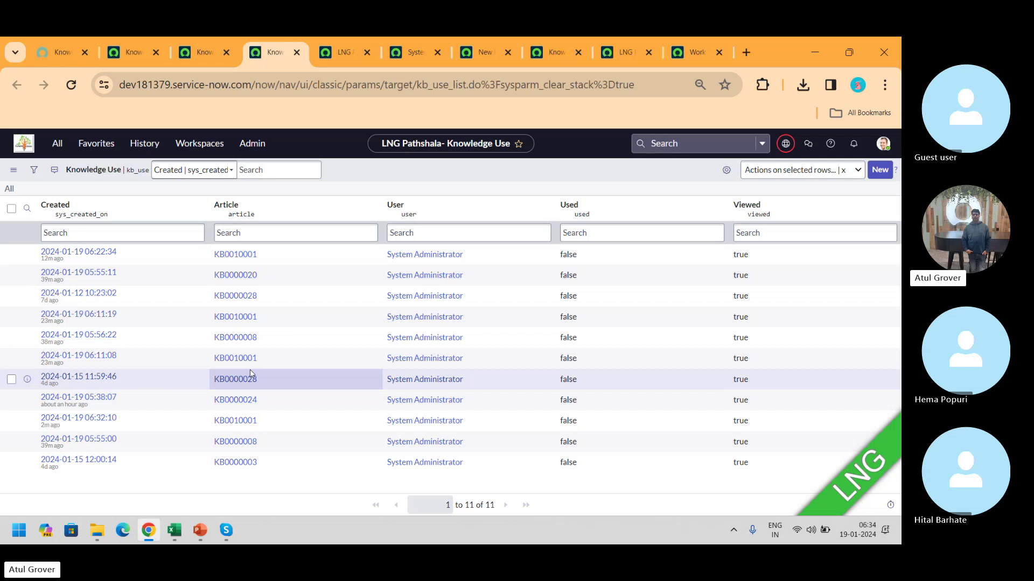
{"action": "key", "text": "alt+Tab"}
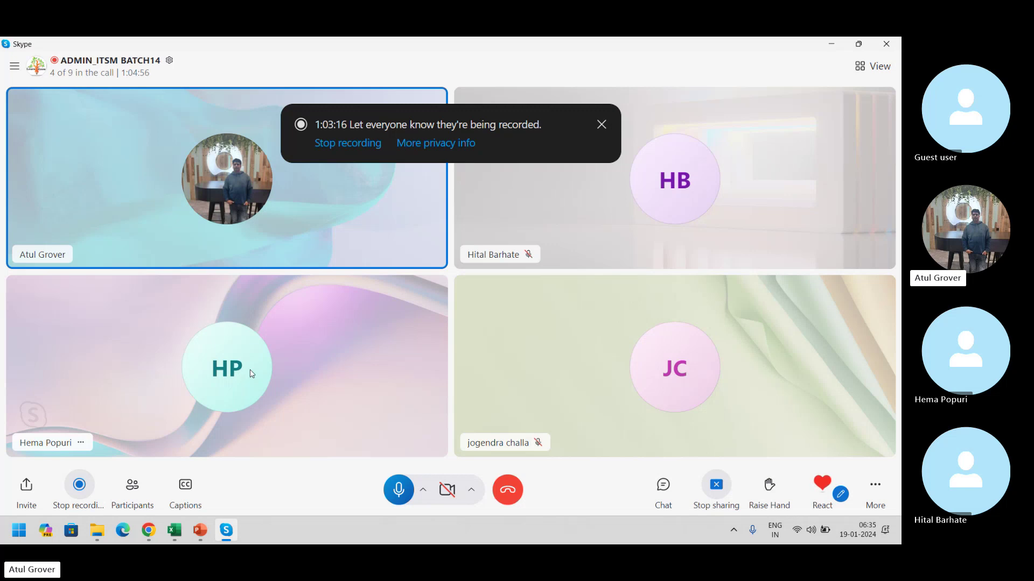
{"action": "key", "text": "alt+Tab"}
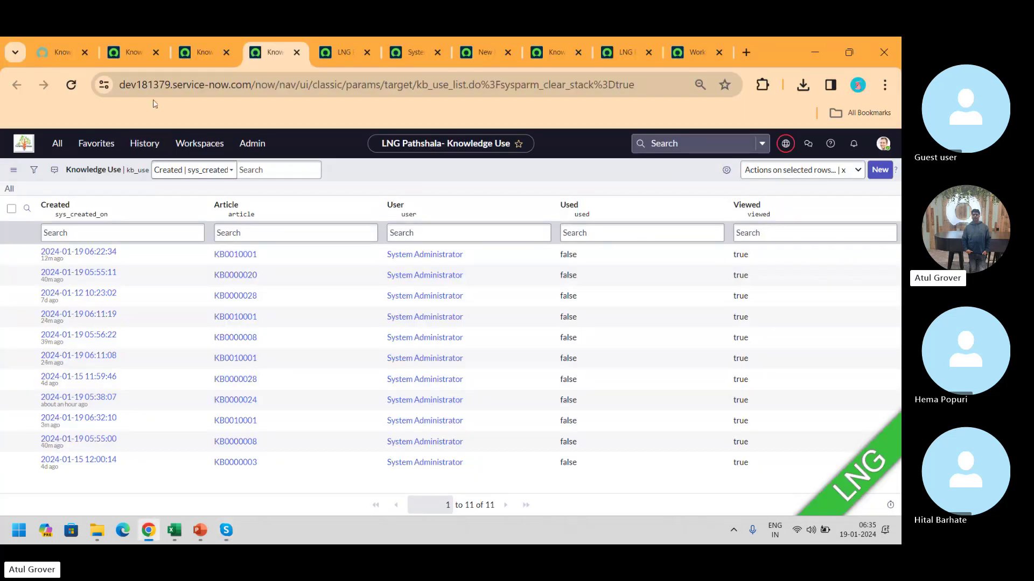
Return from the Knowledge Use definition to the filtered Tables list and examine the kb_ table names
{"action": "left_click", "coordinate": [135, 49]}
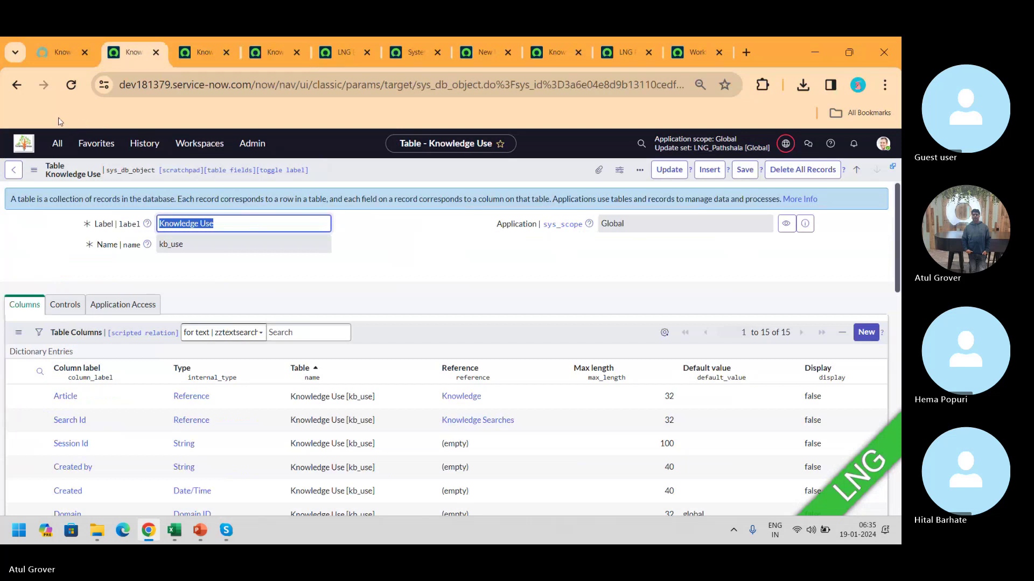
{"action": "left_click", "coordinate": [17, 85]}
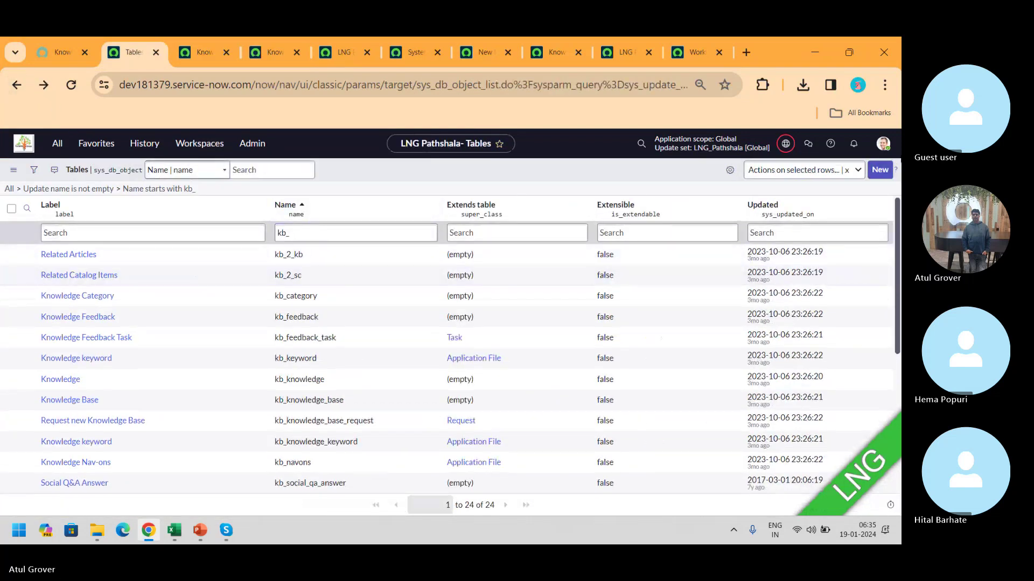
{"action": "left_click_drag", "start_coordinate": [898, 207], "coordinate": [897, 364]}
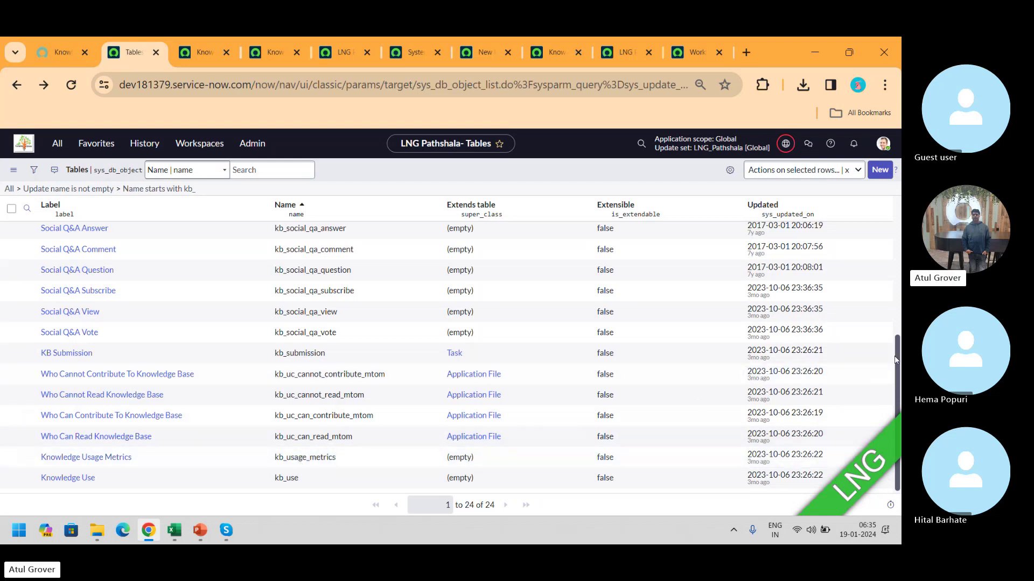
{"action": "left_click_drag", "start_coordinate": [896, 374], "coordinate": [887, 320]}
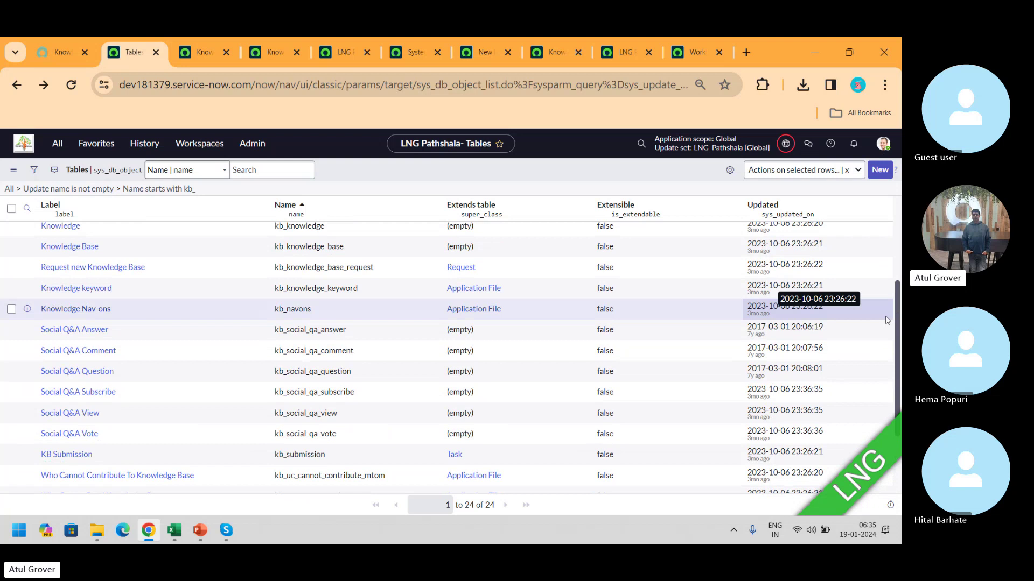
Open the Knowledge Category table definition from the filtered Tables list and copy its table name, kb_category
{"action": "triple_click", "coordinate": [888, 320]}
{"action": "scroll", "coordinate": [887, 319], "scroll_direction": "up", "scroll_amount": 1}
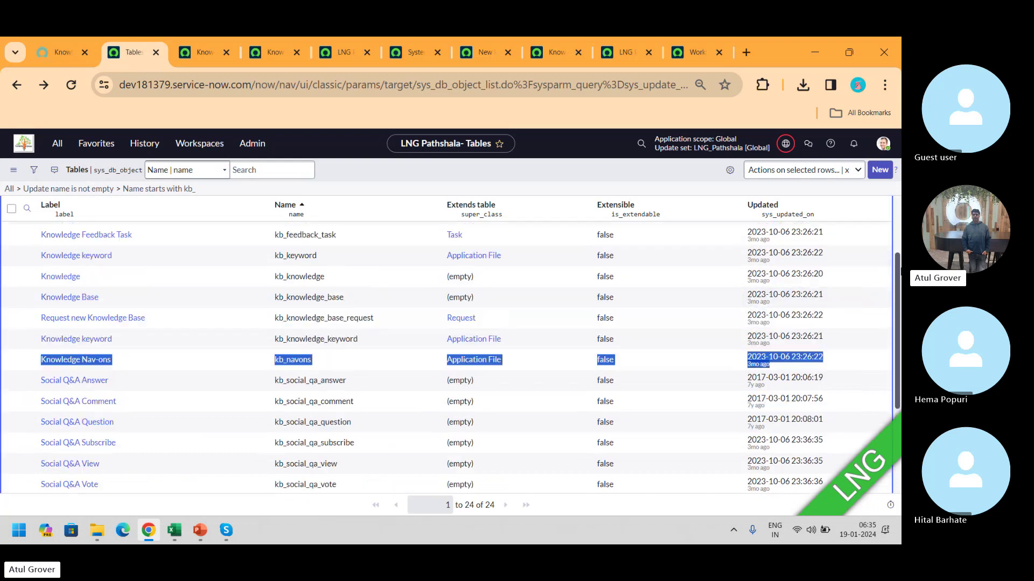
{"action": "scroll", "coordinate": [887, 319], "scroll_direction": "up", "scroll_amount": 3}
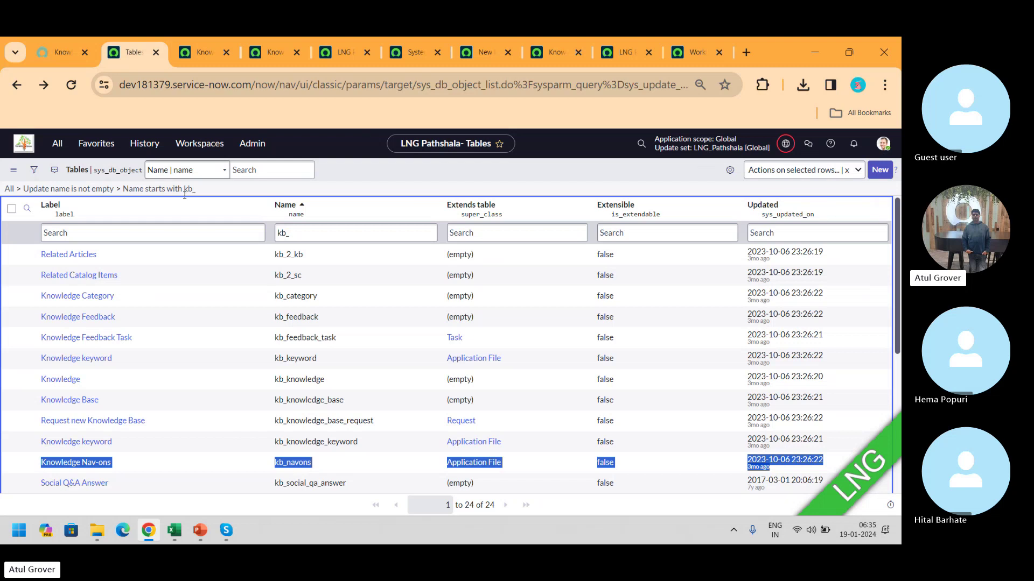
{"action": "left_click", "coordinate": [73, 296]}
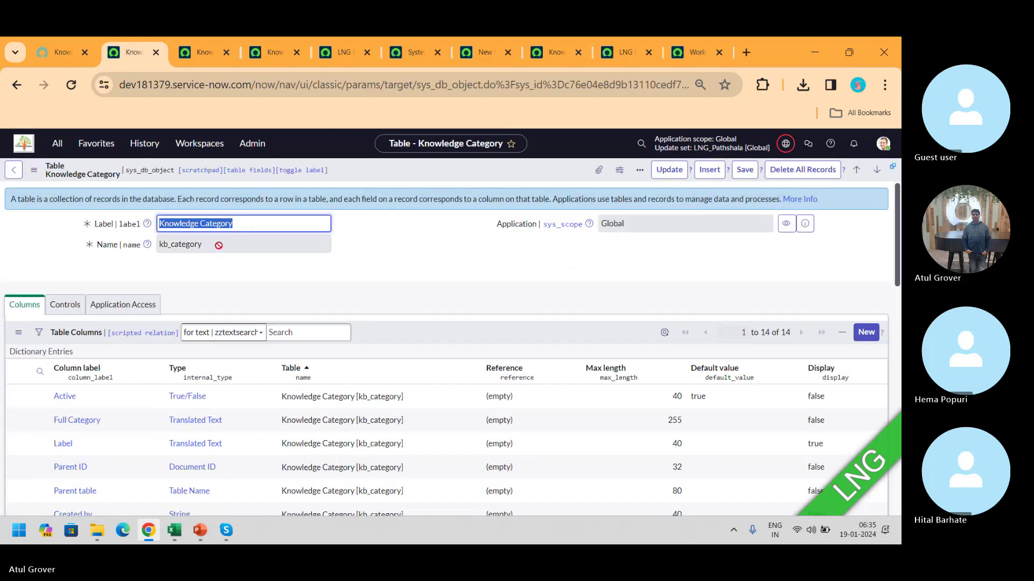
{"action": "double_click", "coordinate": [218, 245]}
{"action": "key", "text": "ctrl+c"}
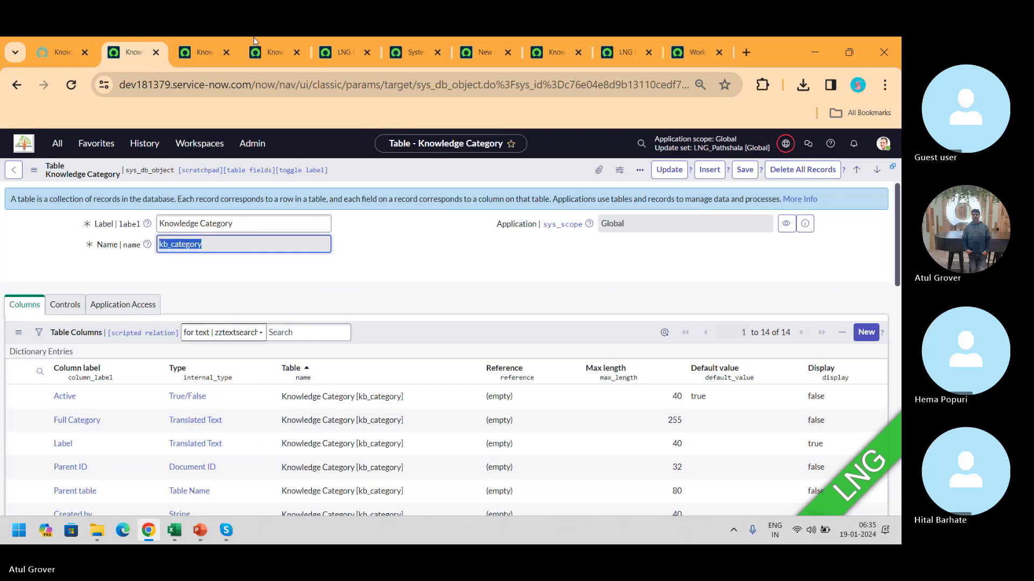
In the Knowledge Feedback Tasks tab, list the table's records with kb_category.list and look through the knowledge categories
{"action": "left_click", "coordinate": [200, 43]}
{"action": "left_click", "coordinate": [64, 145]}
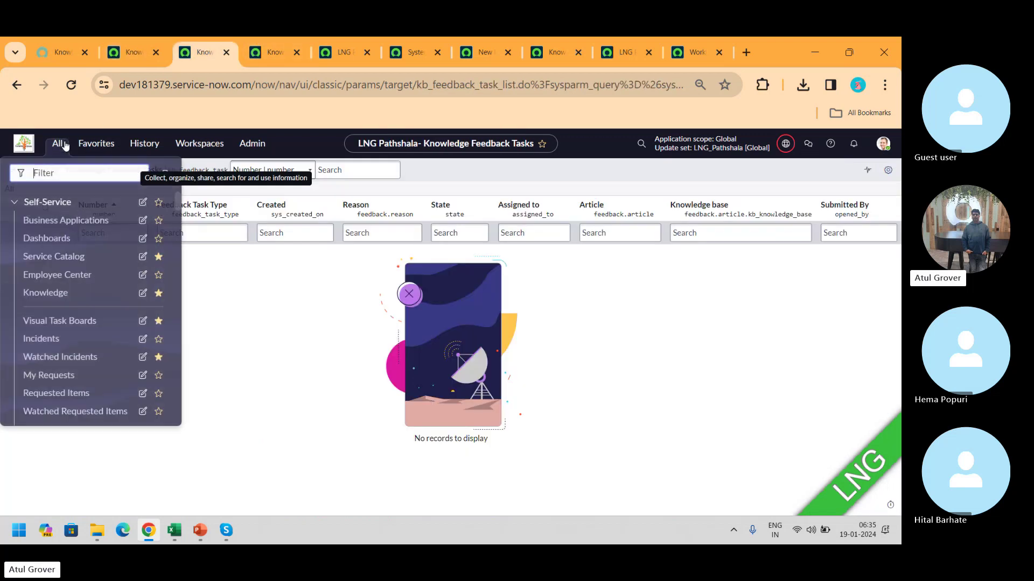
{"action": "key", "text": "ctrl+v"}
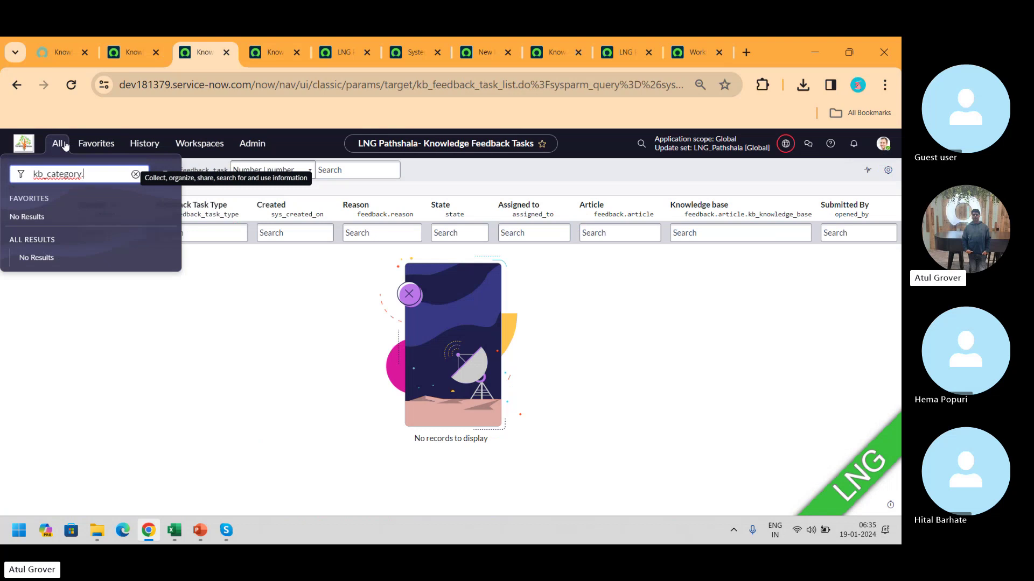
{"action": "type", "text": ".list"}
{"action": "key", "text": "Return"}
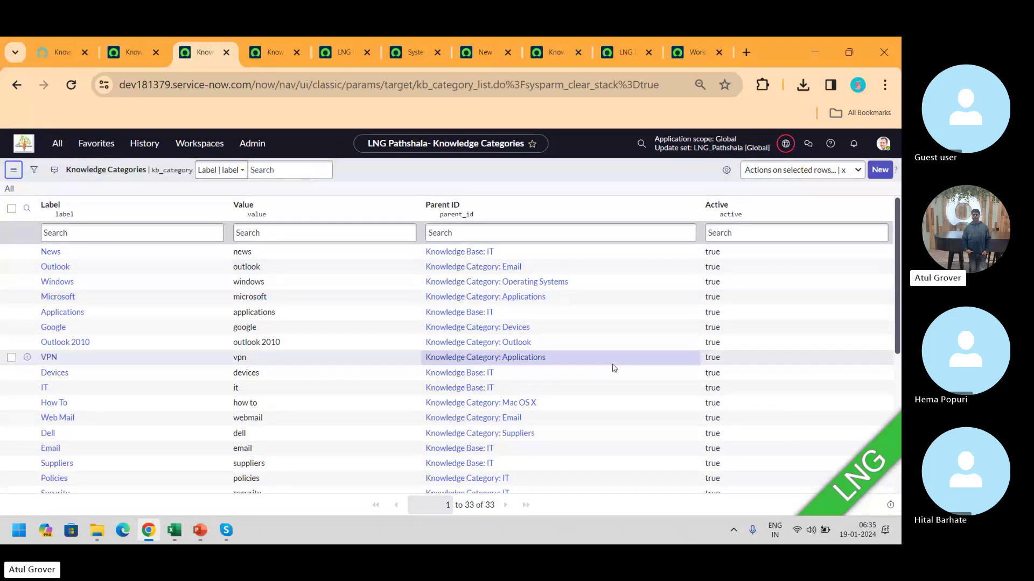
{"action": "left_click_drag", "start_coordinate": [898, 221], "coordinate": [898, 390]}
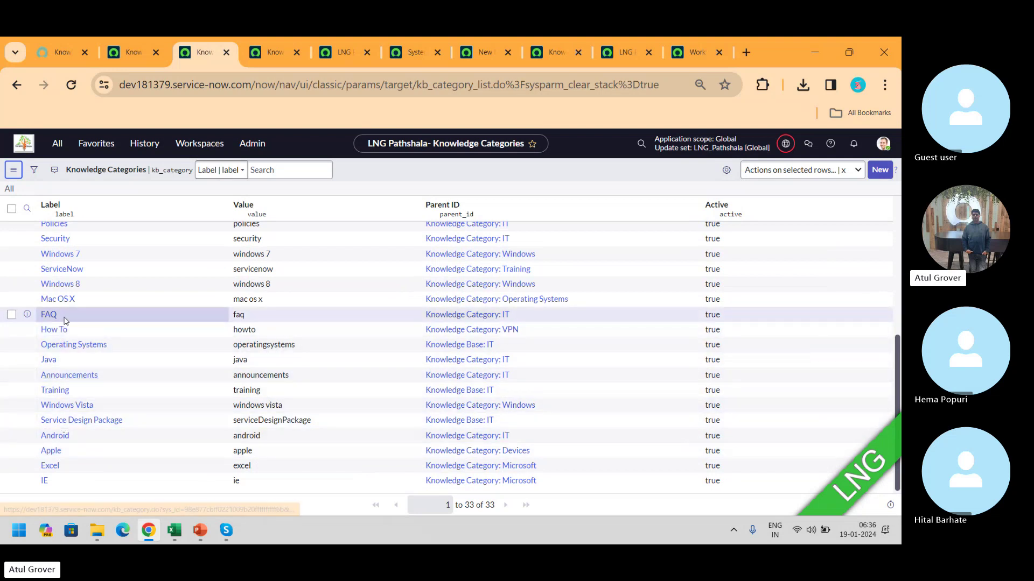
{"action": "left_click_drag", "start_coordinate": [898, 365], "coordinate": [898, 230]}
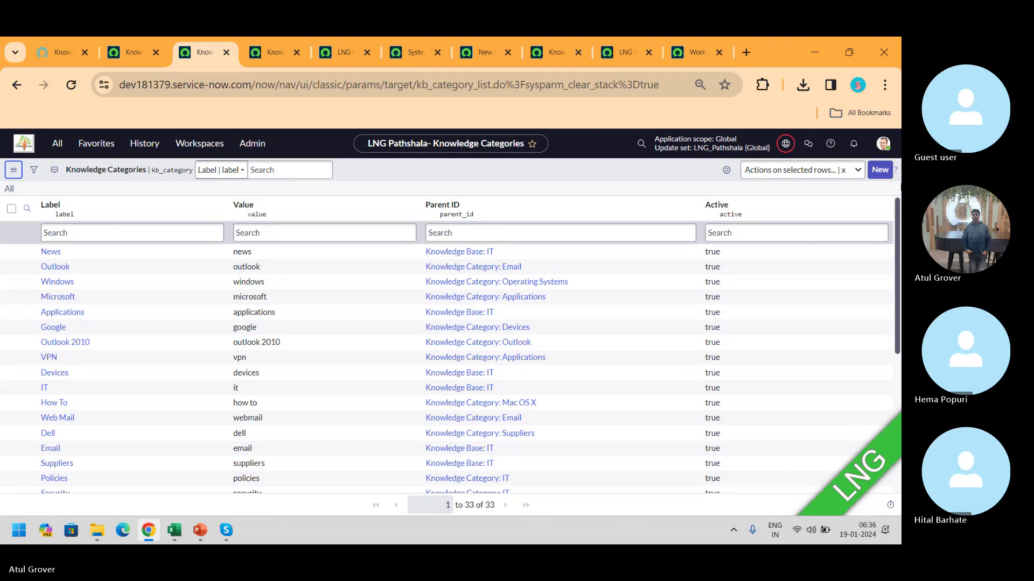
Switch from the knowledge categories list to the Skype call window
{"action": "key", "text": "alt+Tab"}
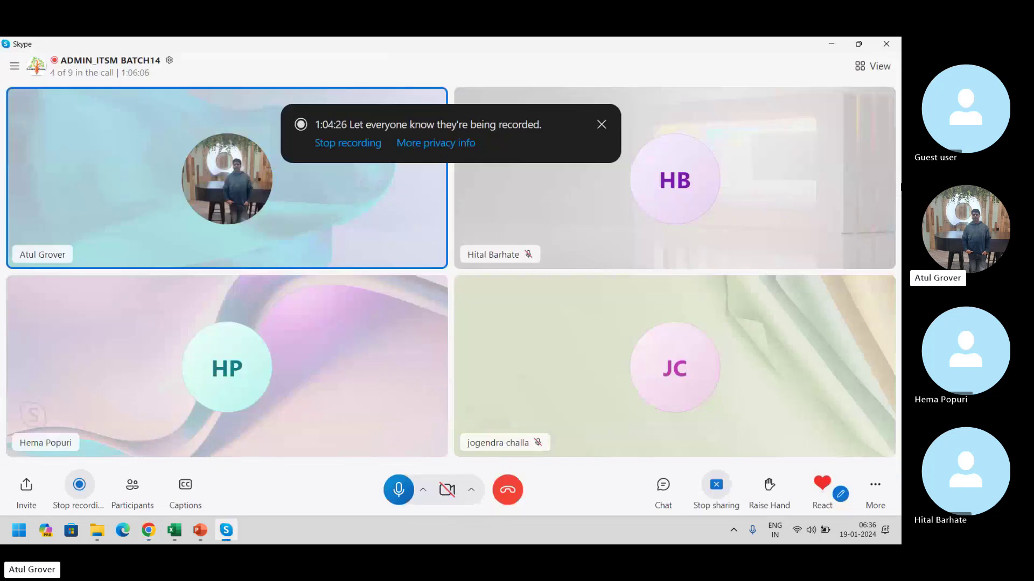